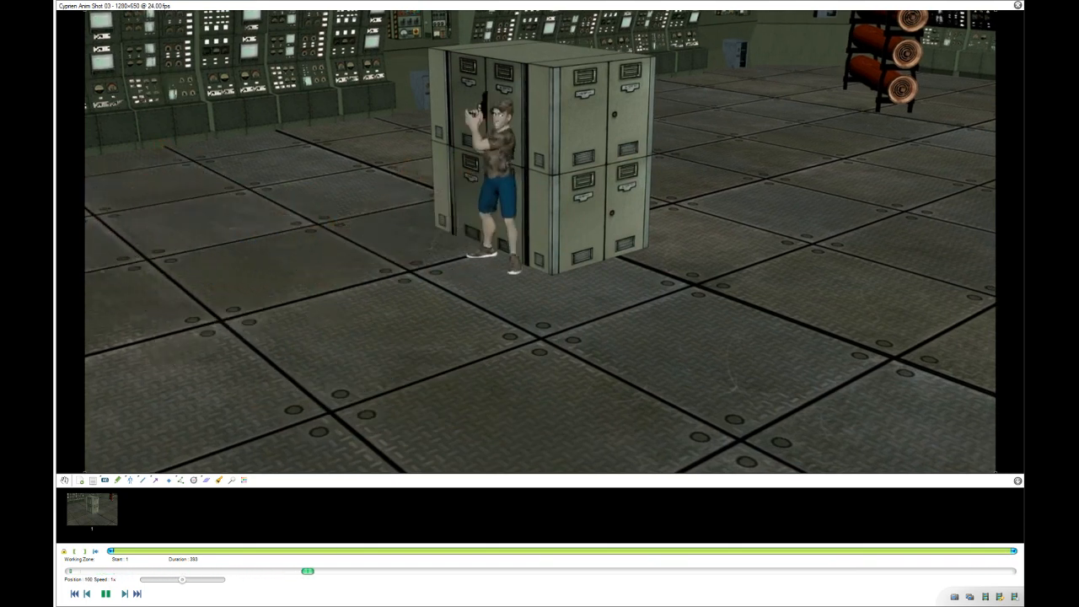
Limit the working zone to the first 39 frames of the clip, ending where the character completes the entering step.
key(space)
mouse_move(343, 570)
mouse_down()
mouse_move(990, 570)
mouse_move(142, 571)
mouse_up()
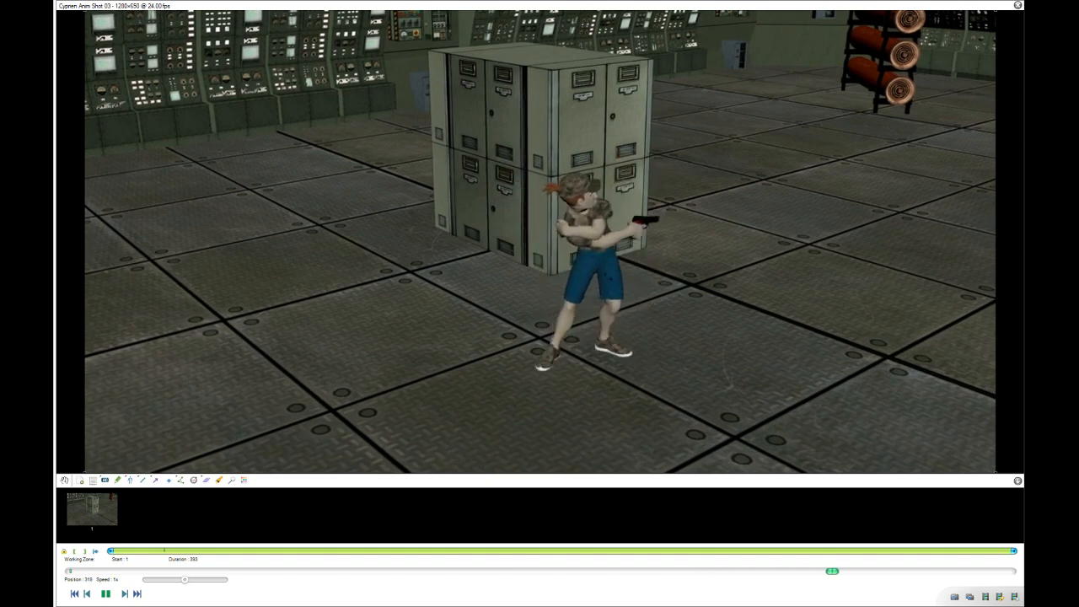
key(space)
drag(853, 571, 161, 570)
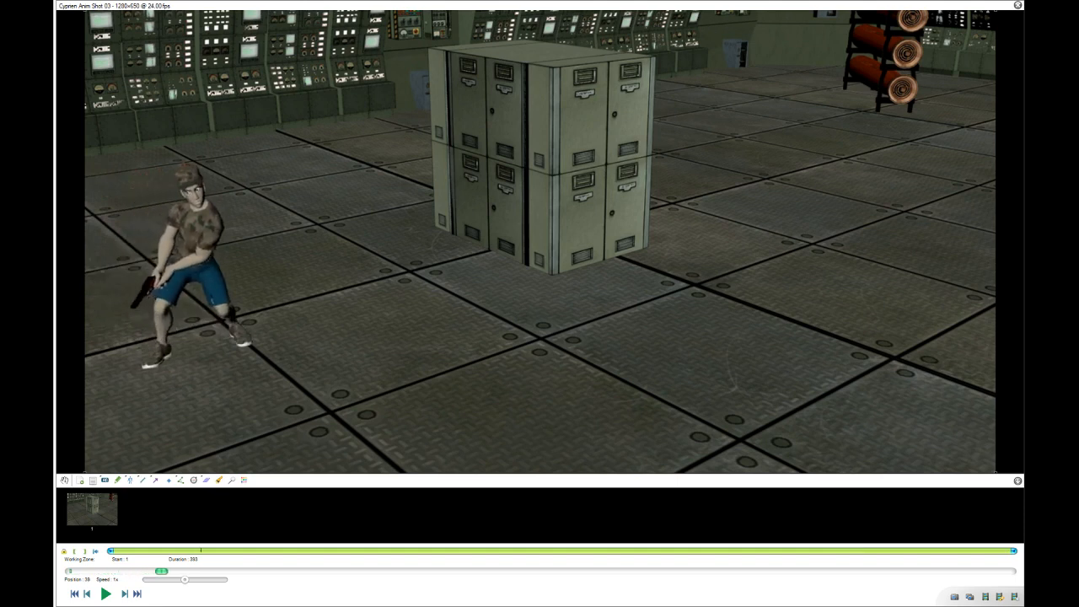
click(85, 550)
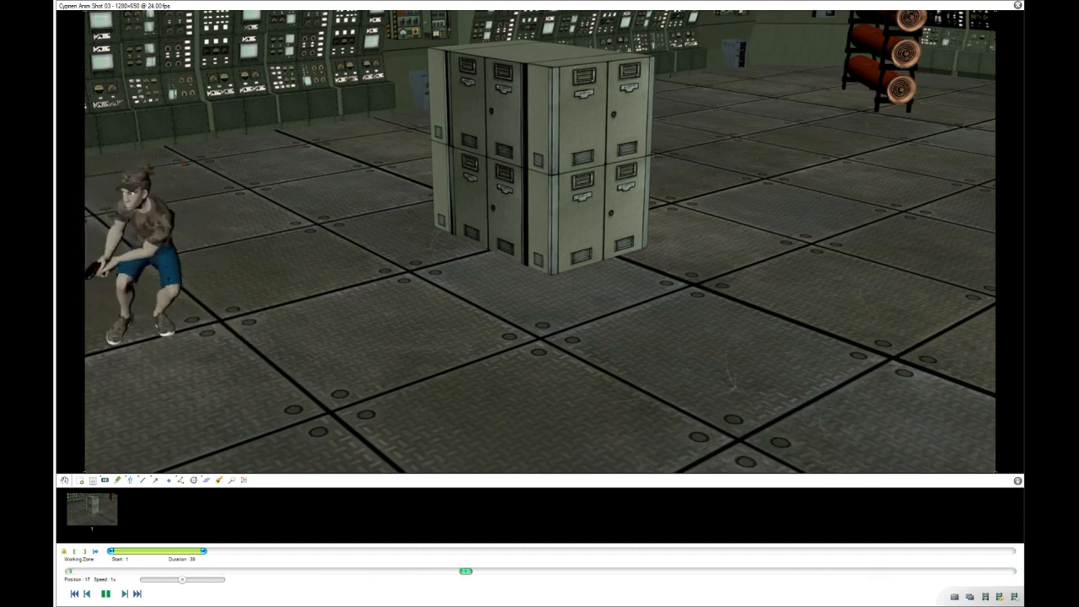
Pause the loop, step back to the opening frames and set the working zone's start to frame 5.
key(space)
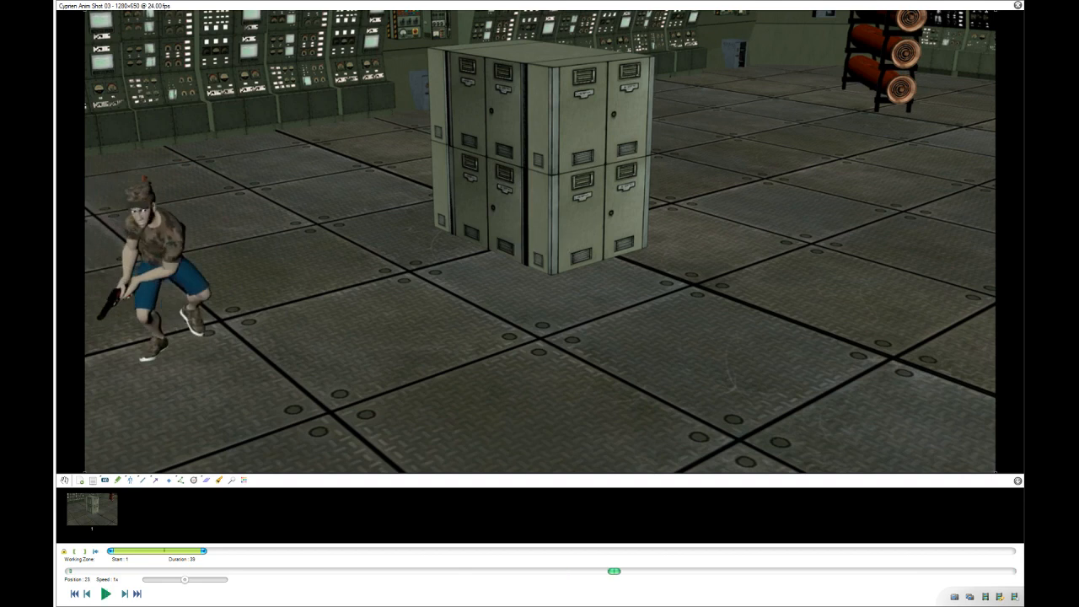
key(Left)
key(Left)
key(Left)
key(Left)
key(Left)
key(Left)
key(Left)
key(Left)
key(Left)
key(Left)
key(Left)
key(Left)
key(Left)
key(Left)
key(Left)
key(Left)
key(Left)
key(Left)
key(Left)
key(Left)
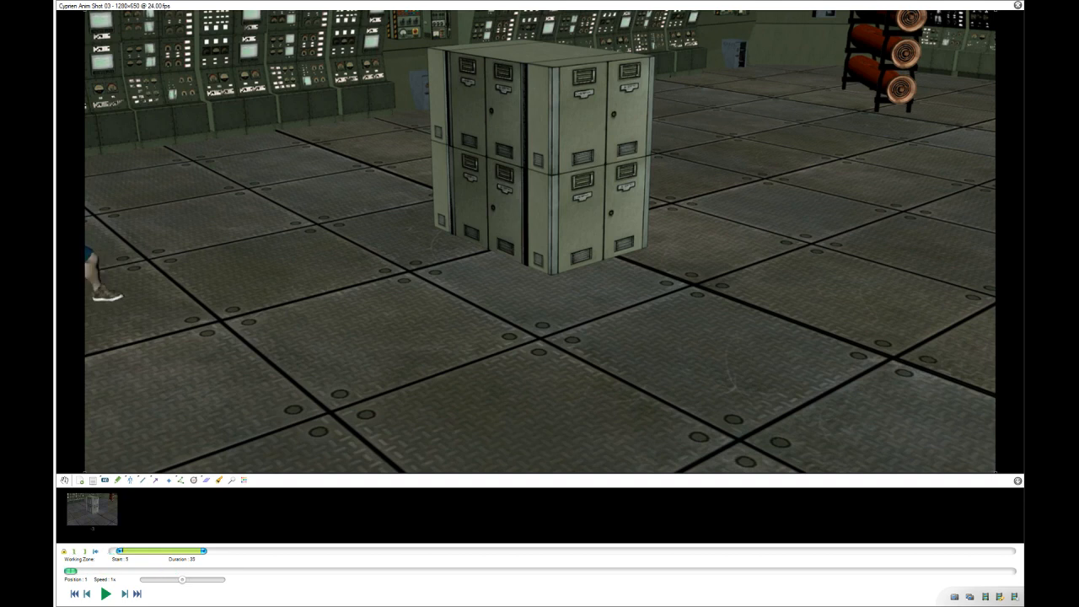
Step forward frame by frame through the working zone to examine how the character walks in and settles.
key(Right)
key(Right)
key(Right)
key(Right)
key(Right)
key(Right)
key(Right)
key(Right)
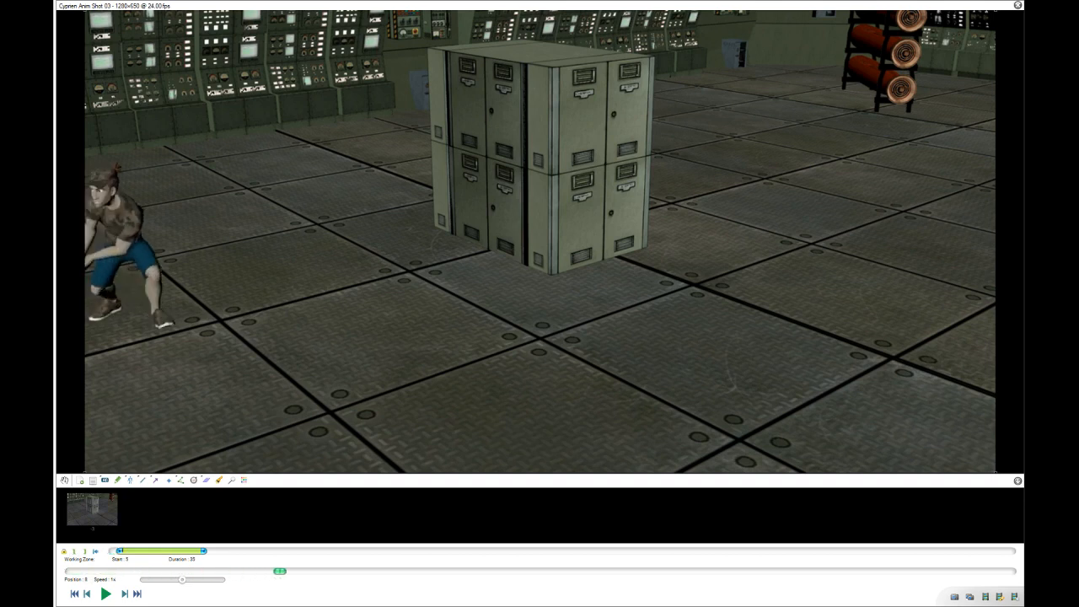
key(Right)
key(Right)
key(Right)
key(Right)
key(Right)
key(Right)
key(Right)
key(Right)
key(Right)
key(Right)
key(Right)
key(Right)
key(Right)
key(Right)
key(Right)
key(Right)
key(Right)
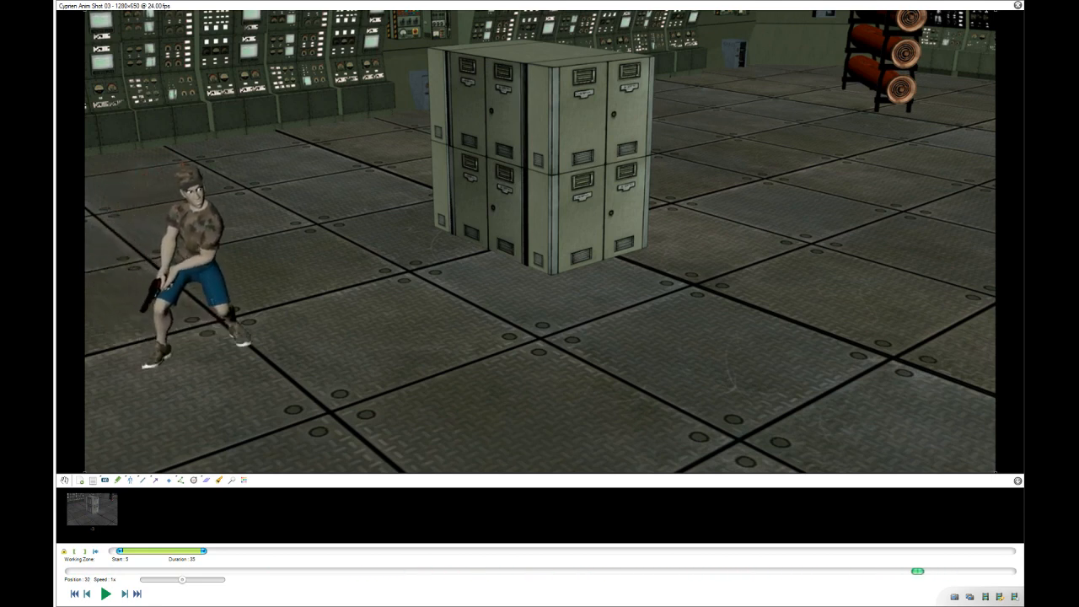
Step backward frame by frame from the settled pose to examine the character's body movement in reverse.
key(Left)
key(Left)
key(Left)
key(Left)
key(Left)
key(Left)
key(Left)
key(Left)
key(Left)
key(Left)
key(Left)
key(Left)
key(Left)
key(Left)
key(Left)
key(Left)
key(Left)
key(Left)
key(Left)
key(Left)
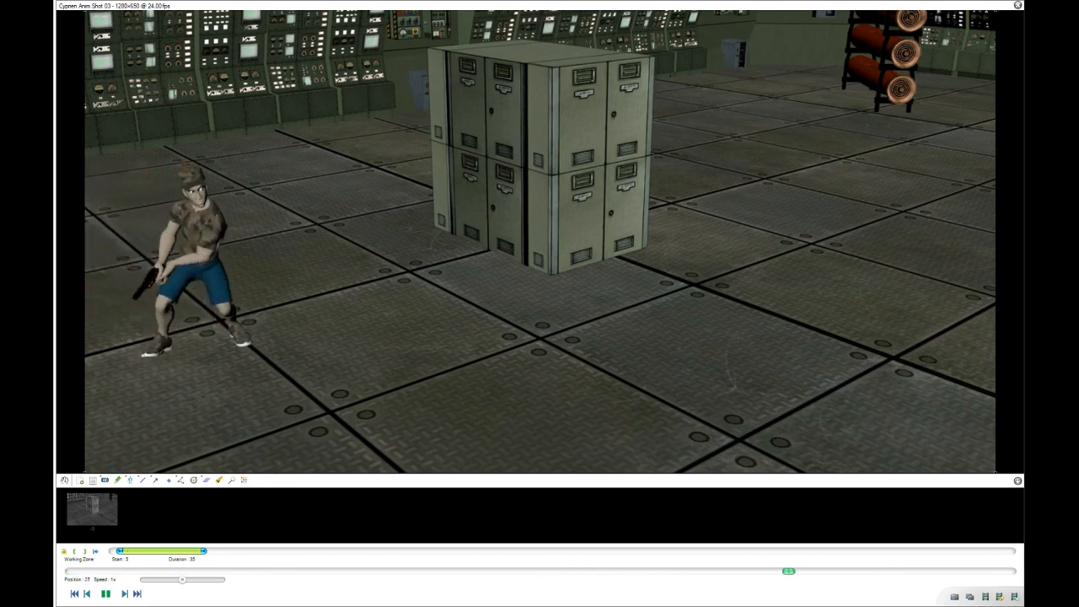
Play the working zone, pause at frame 12 and draw a small red mark at the character's hips.
key(space)
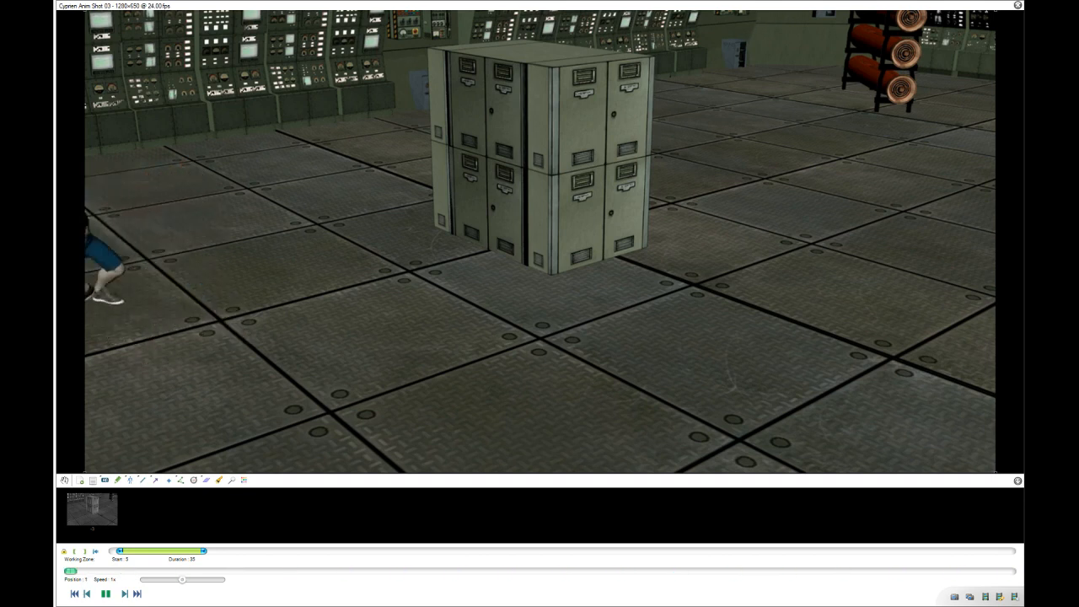
key(space)
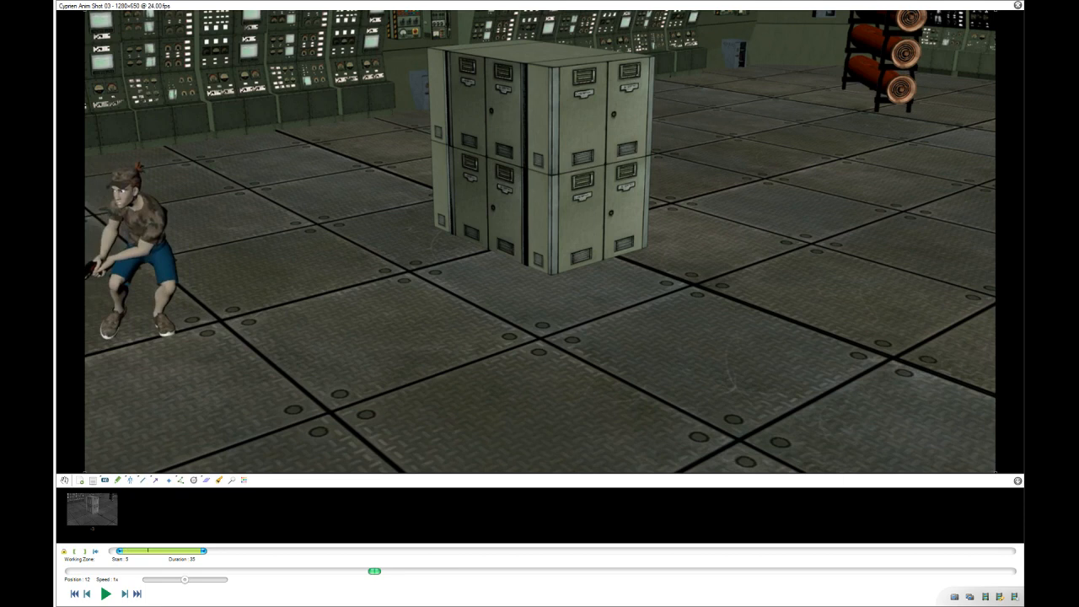
click(145, 252)
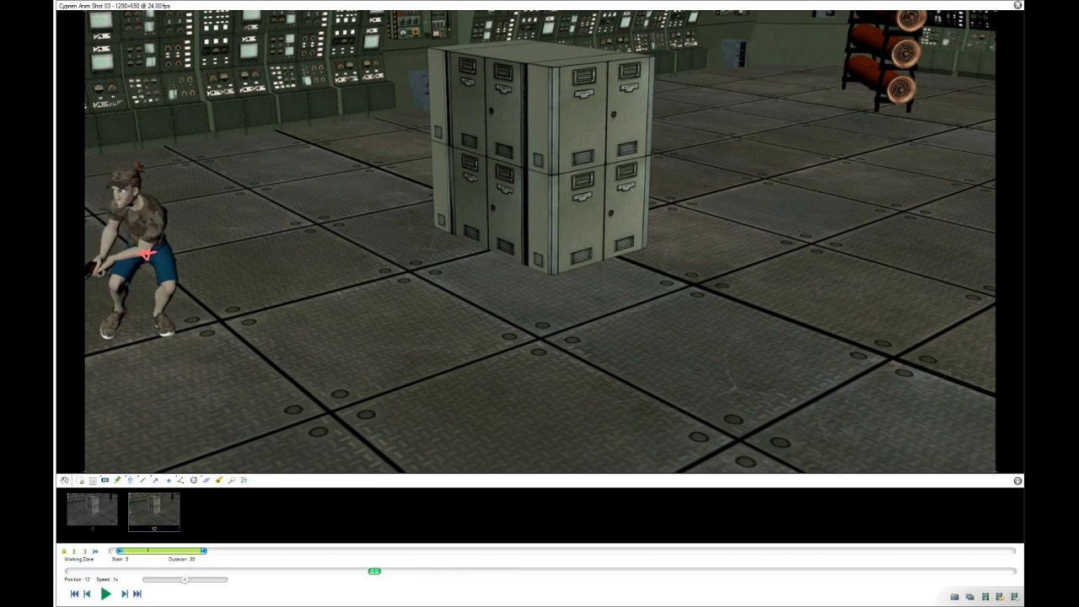
Compare the neighbouring frames and draw a short red line across the character's hips on frame 15.
mouse_move(374, 570)
mouse_down()
mouse_move(486, 571)
mouse_move(284, 570)
mouse_move(457, 571)
mouse_up()
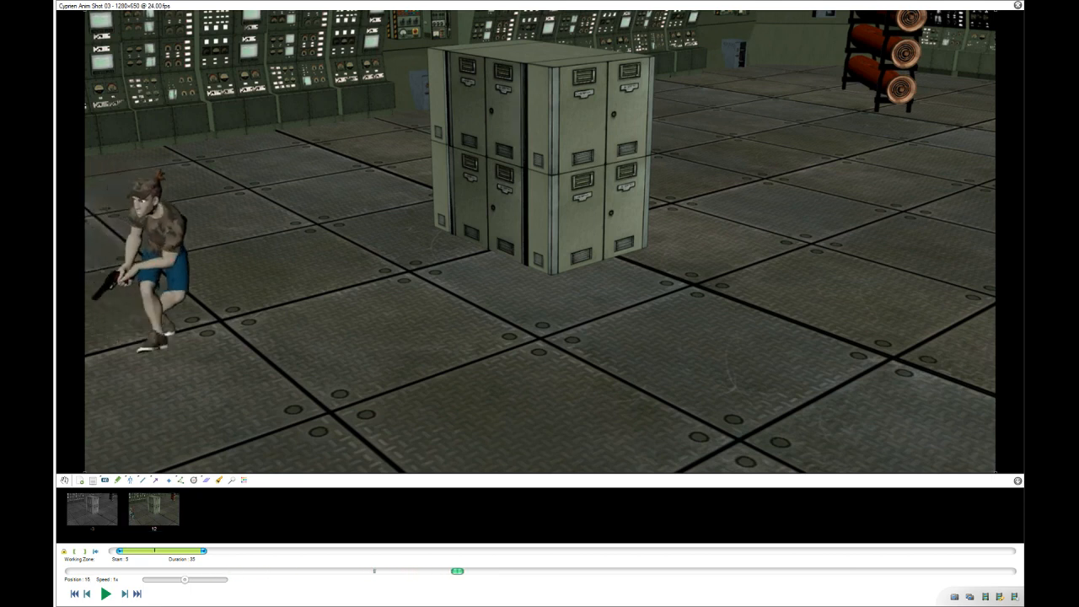
drag(455, 571, 277, 571)
drag(278, 571, 292, 571)
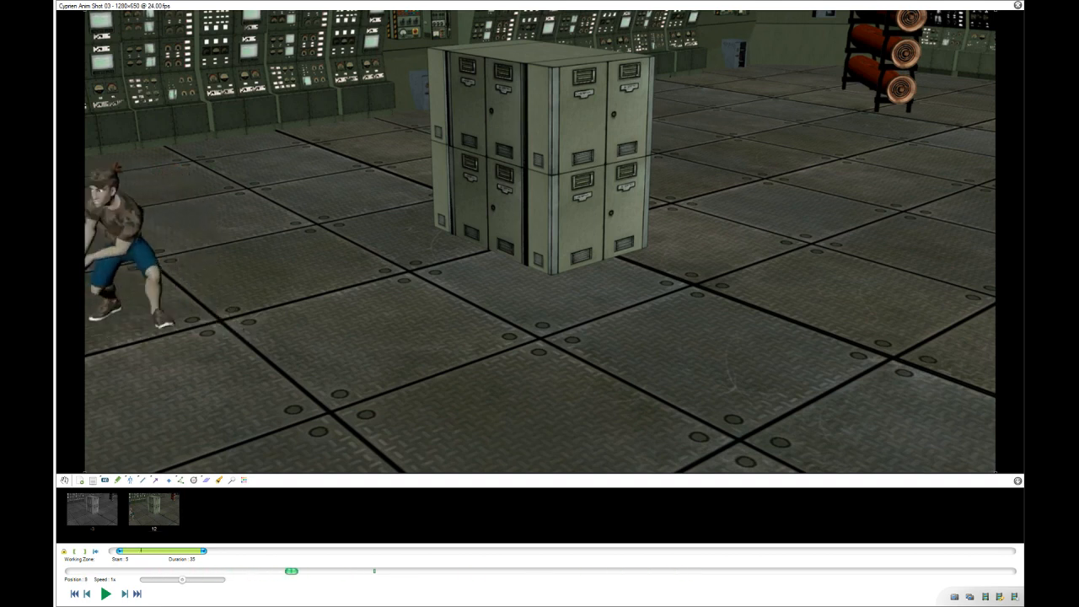
key(Right)
key(Right)
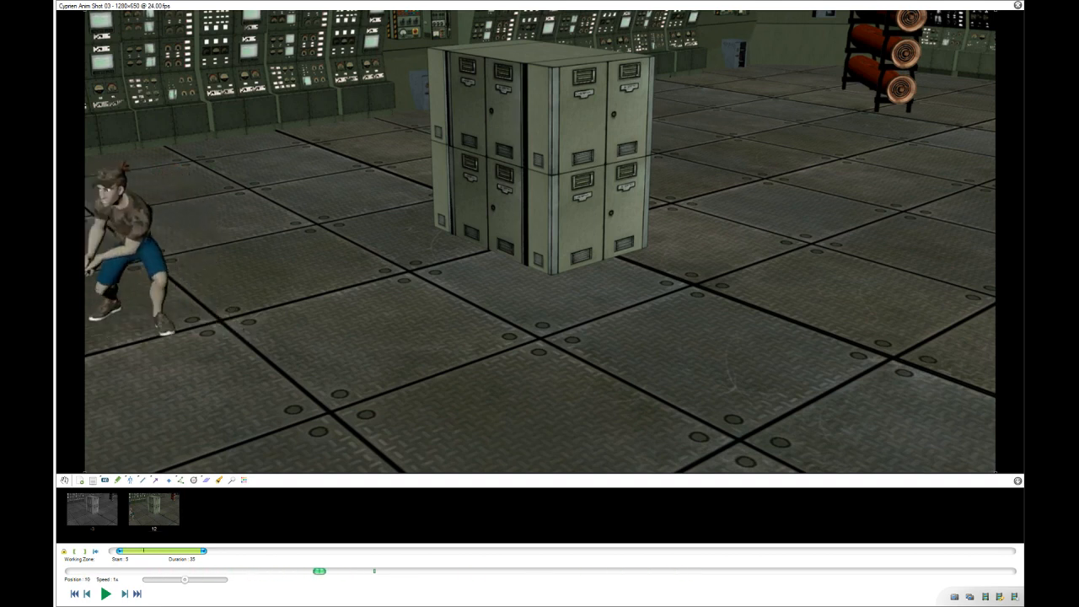
key(Right)
key(Right)
key(Right)
key(Right)
key(Right)
key(Right)
key(Right)
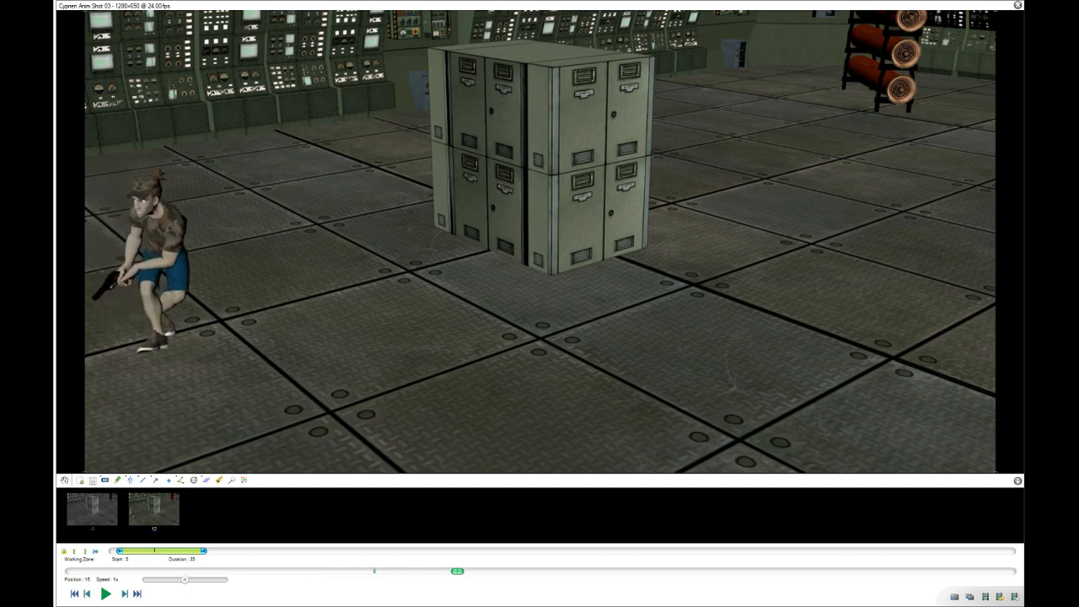
key(Left)
key(Left)
key(Right)
drag(160, 258, 170, 258)
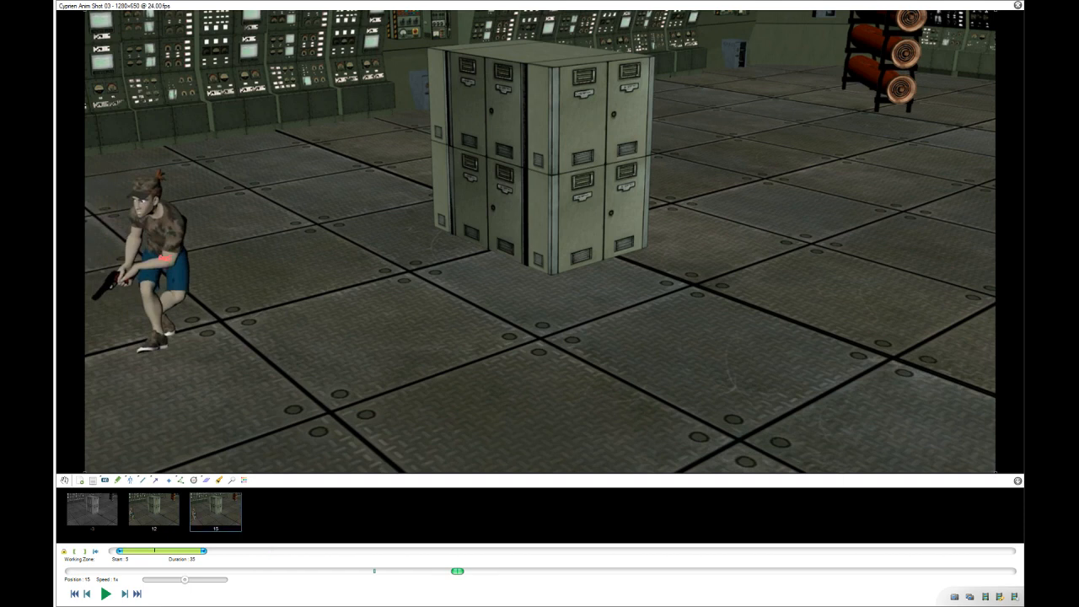
Step back and forth around the marked frames 12 and 15 to compare the hip positions during the step.
key(Right)
key(Right)
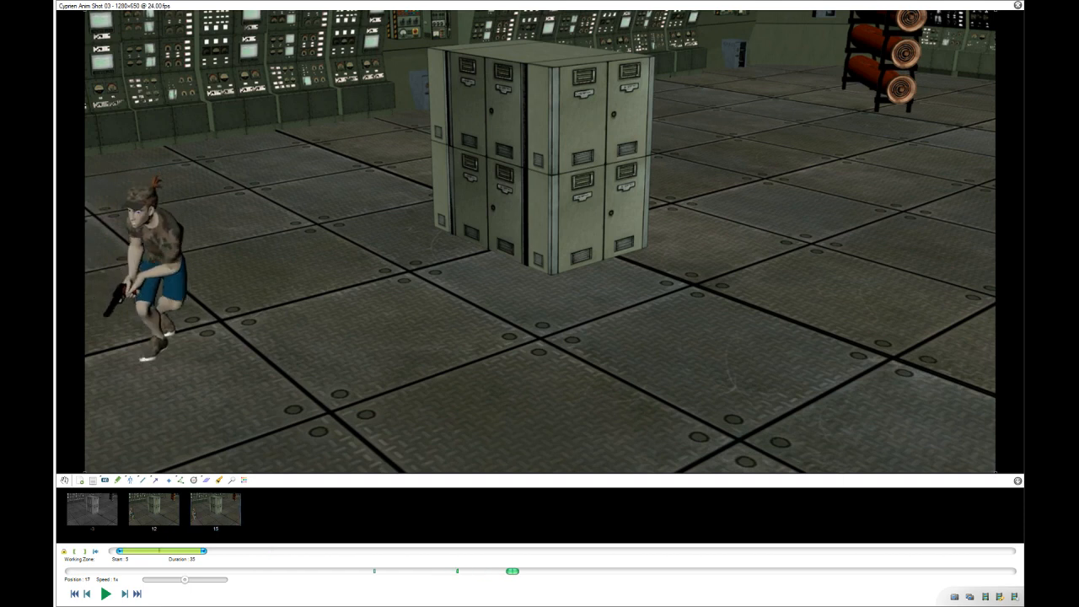
key(Right)
key(Right)
key(Left)
key(Left)
key(Left)
key(Left)
key(Left)
key(Left)
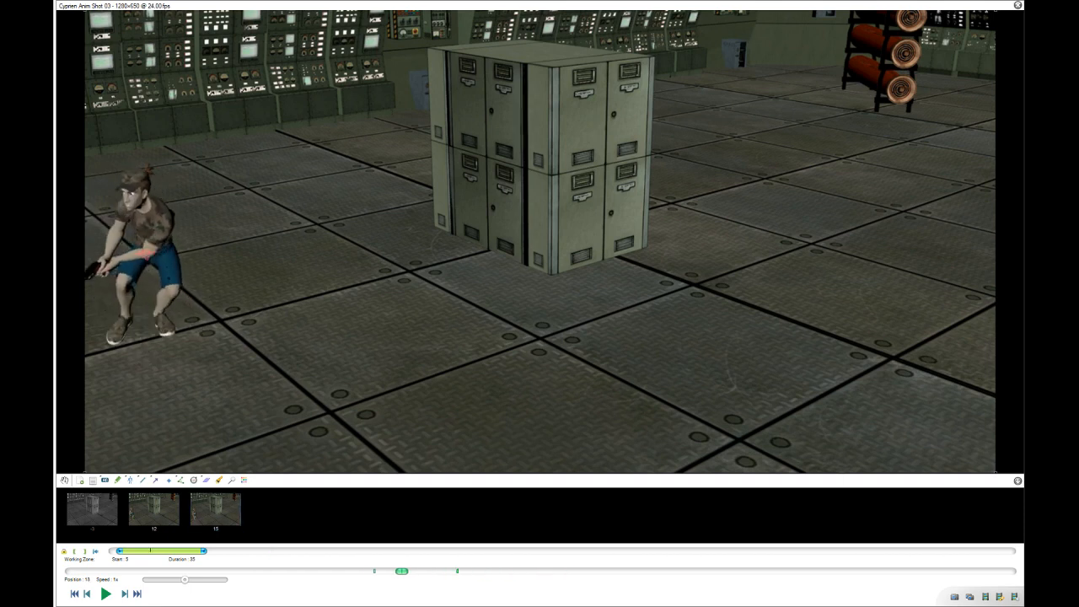
key(Left)
key(Right)
key(Right)
key(Right)
key(Right)
key(Right)
key(Right)
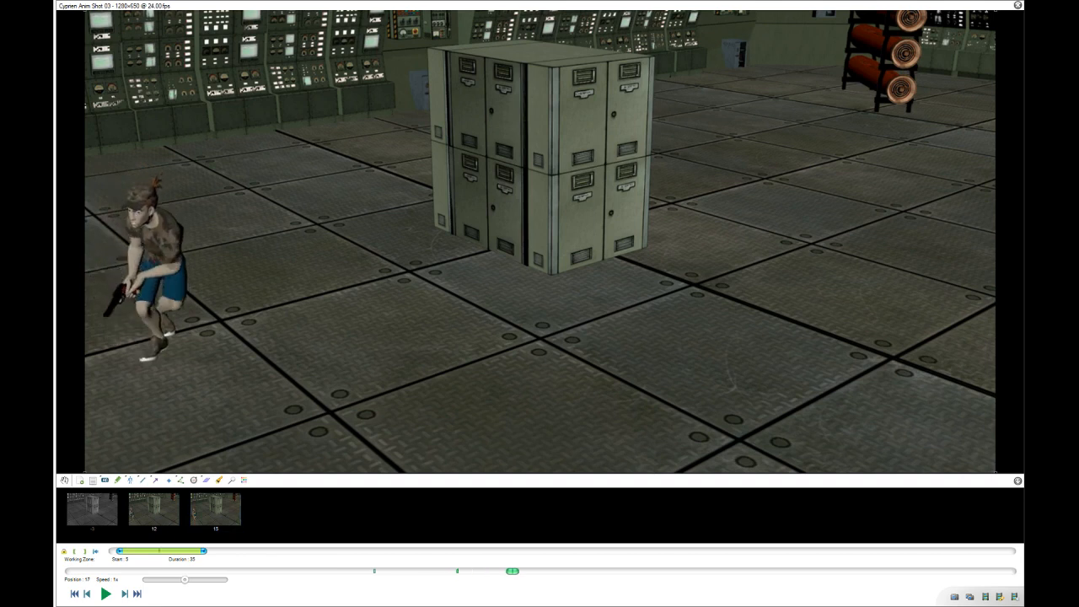
key(Left)
key(Left)
key(Left)
key(Left)
key(Left)
key(Left)
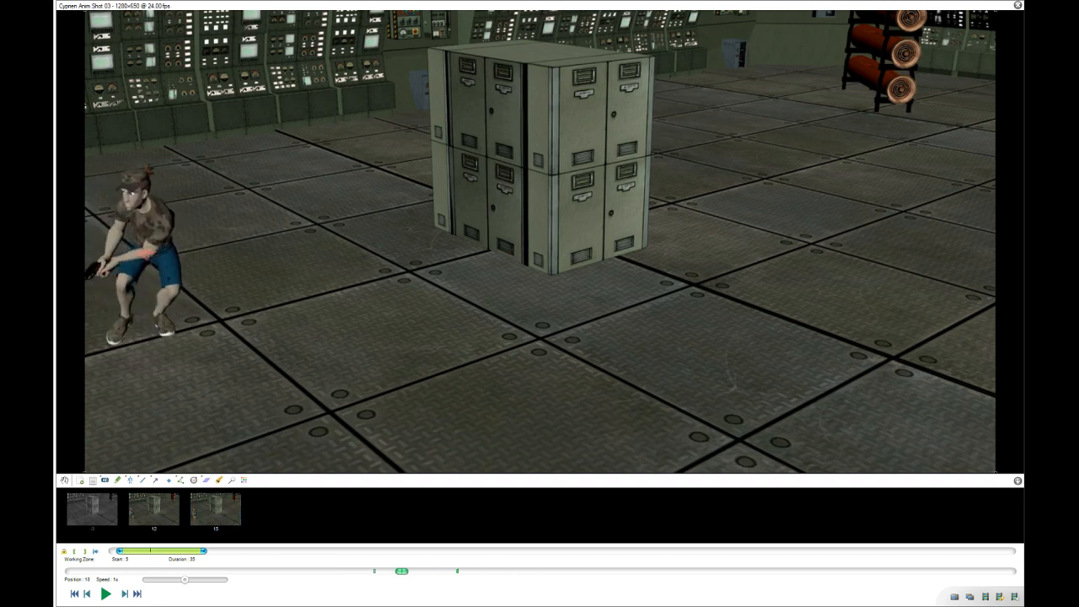
key(Right)
key(Right)
key(Right)
key(Right)
key(Right)
key(Right)
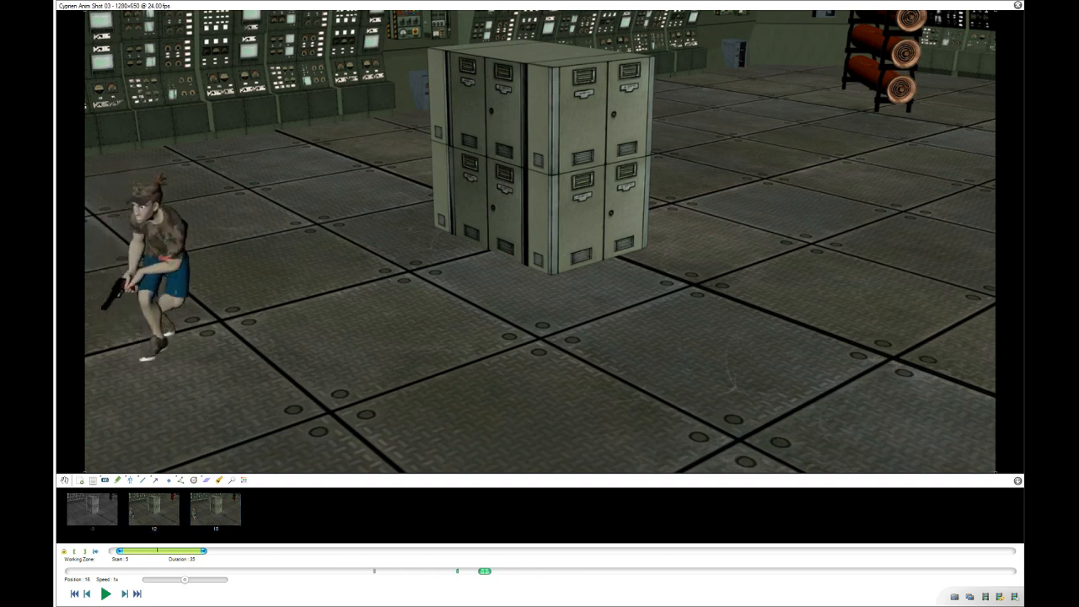
Step repeatedly between frames 15 and 23 to examine how the hips and legs move into the next contact pose.
key(Right)
key(Right)
key(Right)
key(Right)
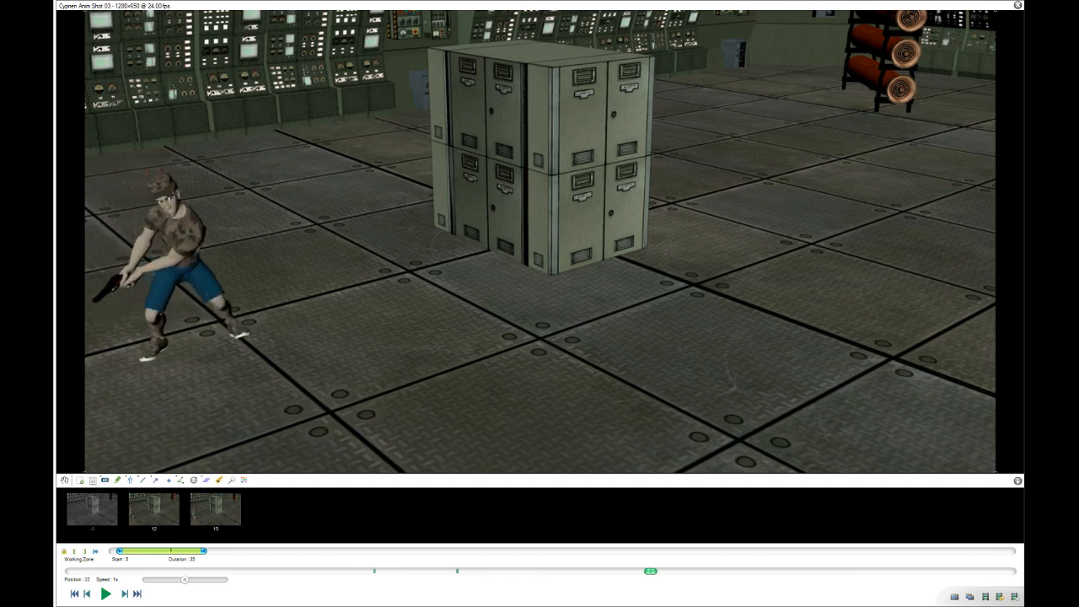
key(Left)
key(Left)
key(Left)
key(Left)
key(Left)
key(Right)
key(Right)
key(Right)
key(Right)
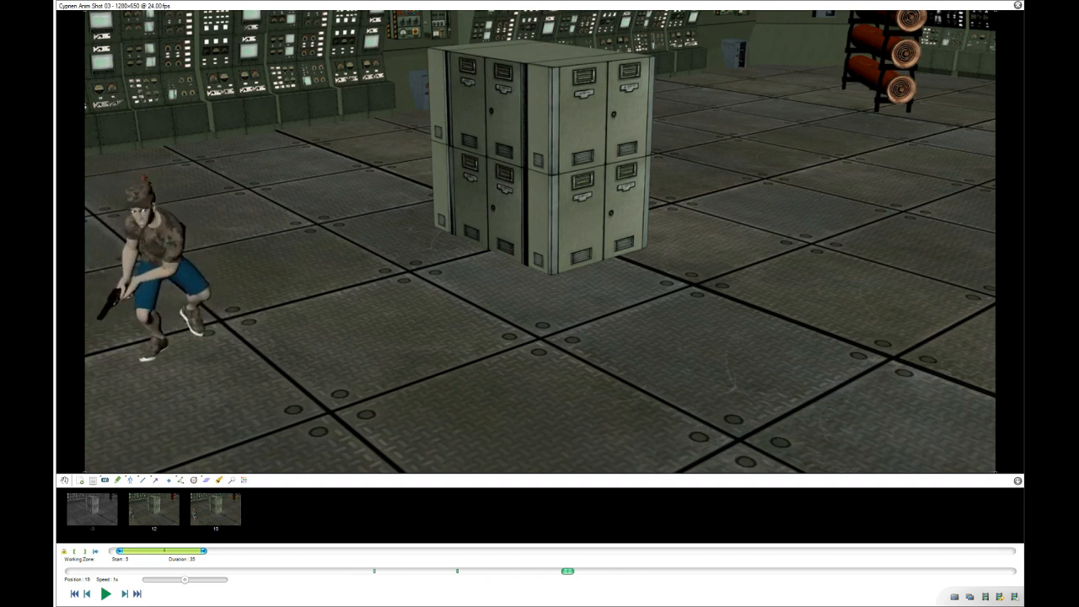
key(Right)
key(Right)
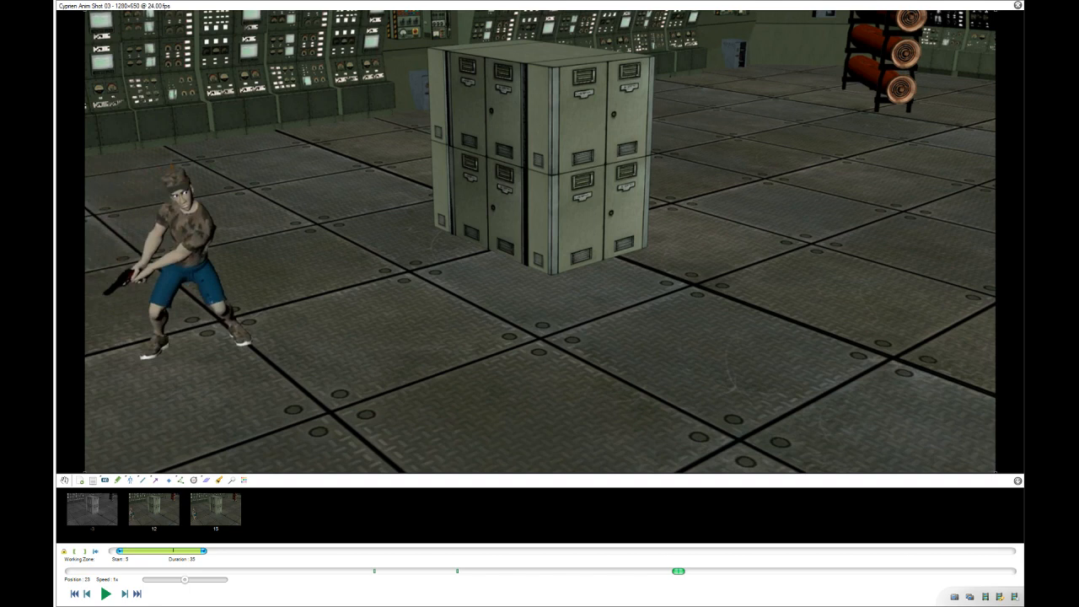
key(Left)
key(Left)
key(Left)
key(Left)
key(Left)
key(Left)
key(Left)
key(Left)
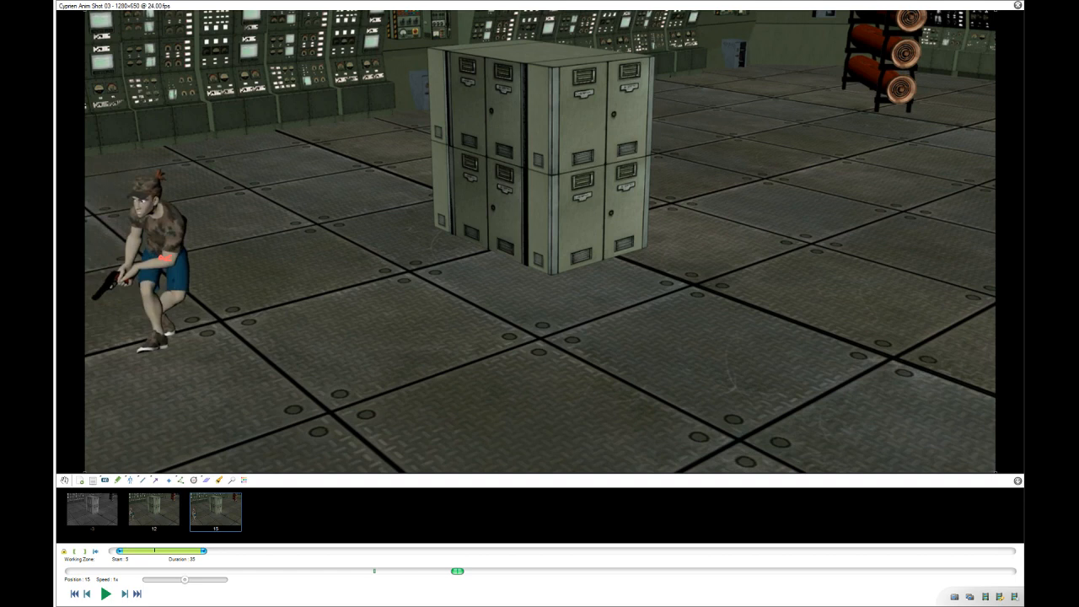
key(Right)
key(Right)
key(Right)
key(Right)
key(Right)
key(Right)
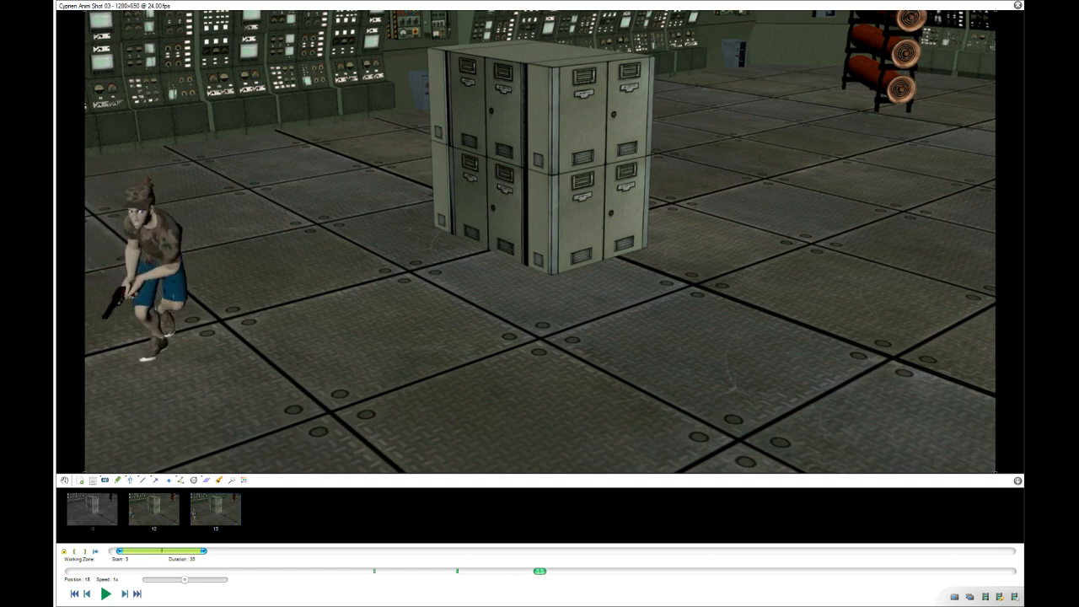
key(Right)
key(Right)
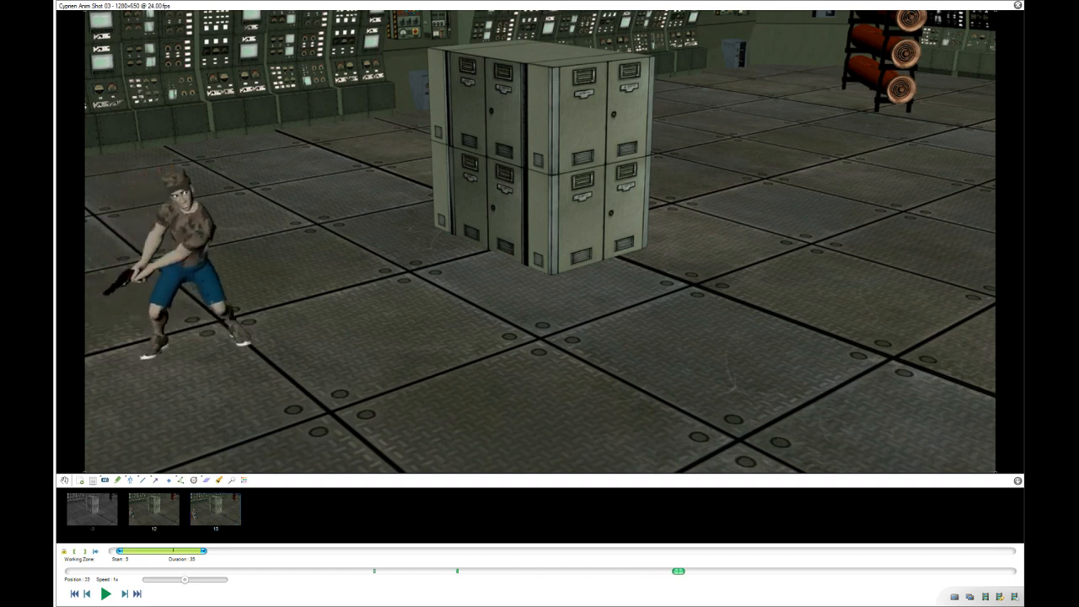
key(Left)
key(Left)
key(Left)
key(Left)
key(Left)
key(Left)
key(Left)
key(Left)
key(Left)
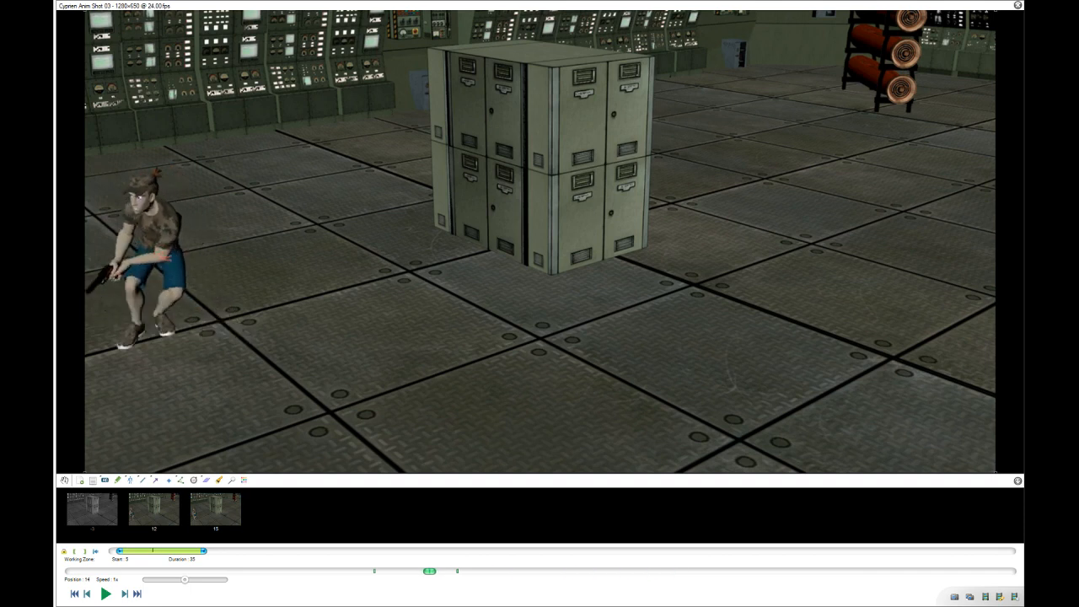
Step back and forth around frames 12 to 16 to examine how the hips and feet move early in the step.
key(Left)
key(Left)
key(Left)
key(Right)
key(Right)
key(Right)
key(Right)
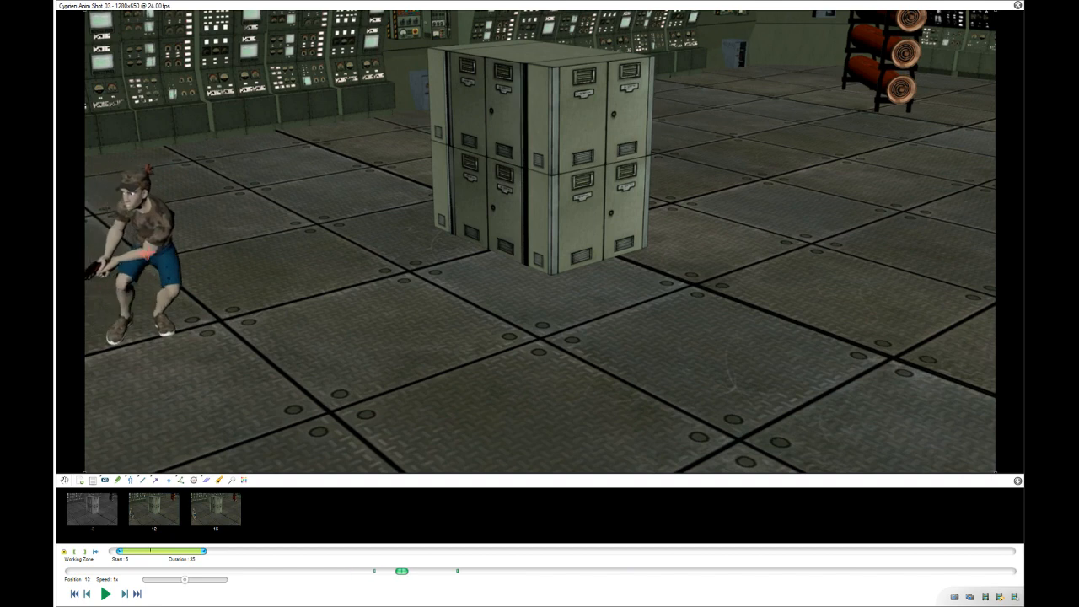
key(Right)
key(Right)
key(Left)
key(Left)
key(Left)
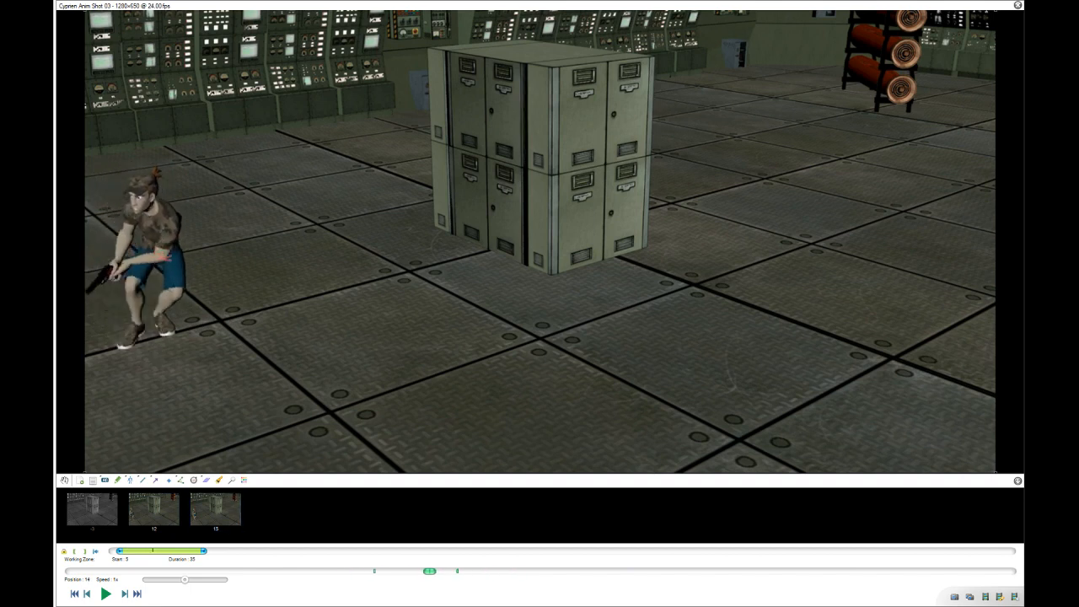
Advance to frame 19 and outline the character's planted foot in red.
key(Right)
key(Right)
key(Right)
key(Right)
key(Right)
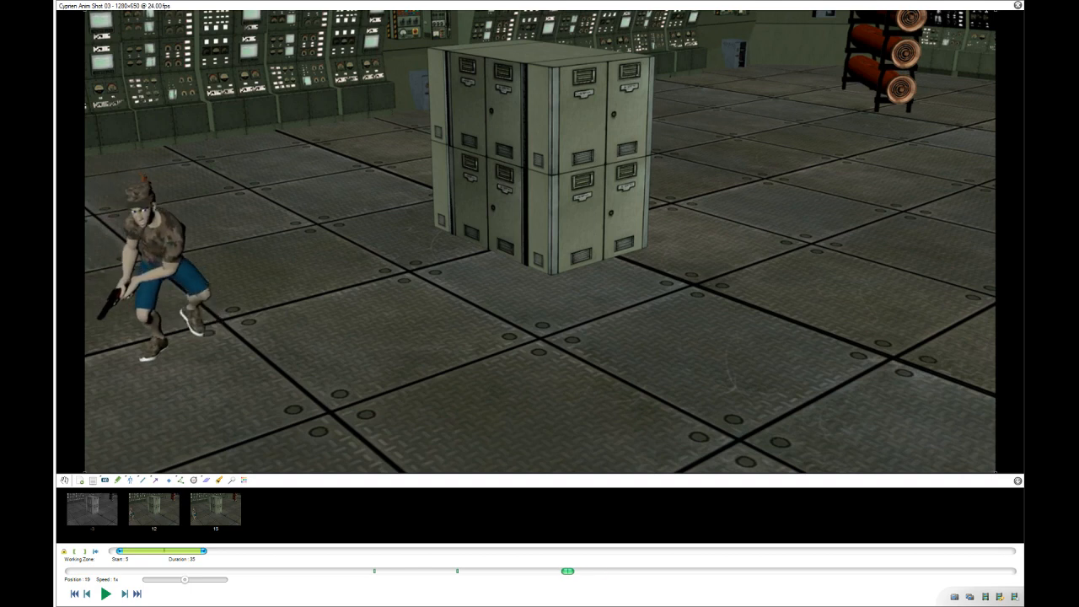
drag(159, 355, 168, 340)
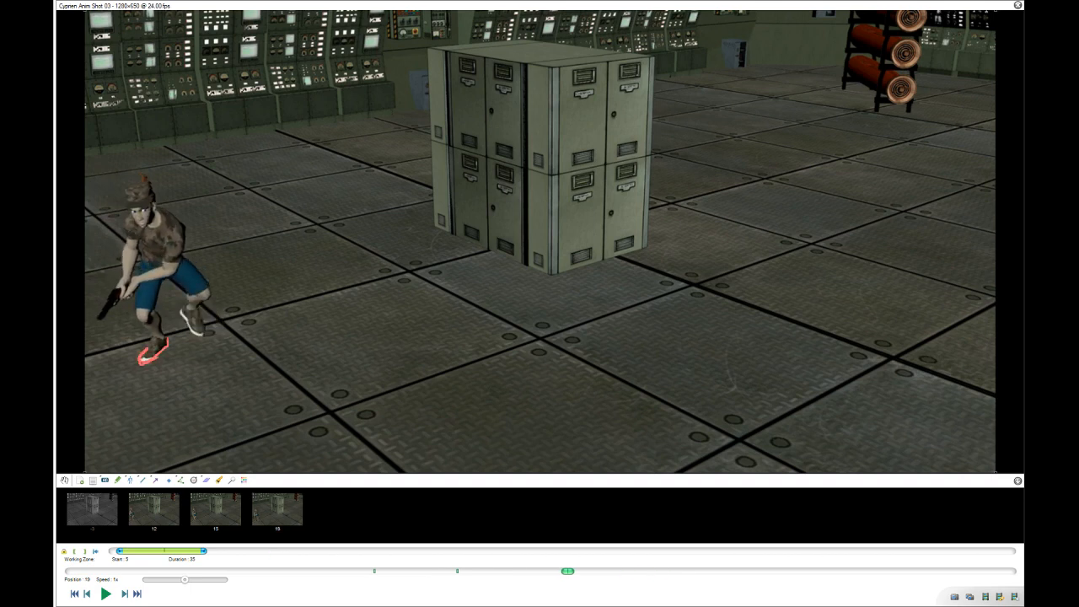
Step through the frames from 19 to 26 to examine how the leading foot lands and the weight shifts.
key(Left)
key(Right)
key(Right)
key(Right)
key(Right)
key(Right)
key(Left)
key(Left)
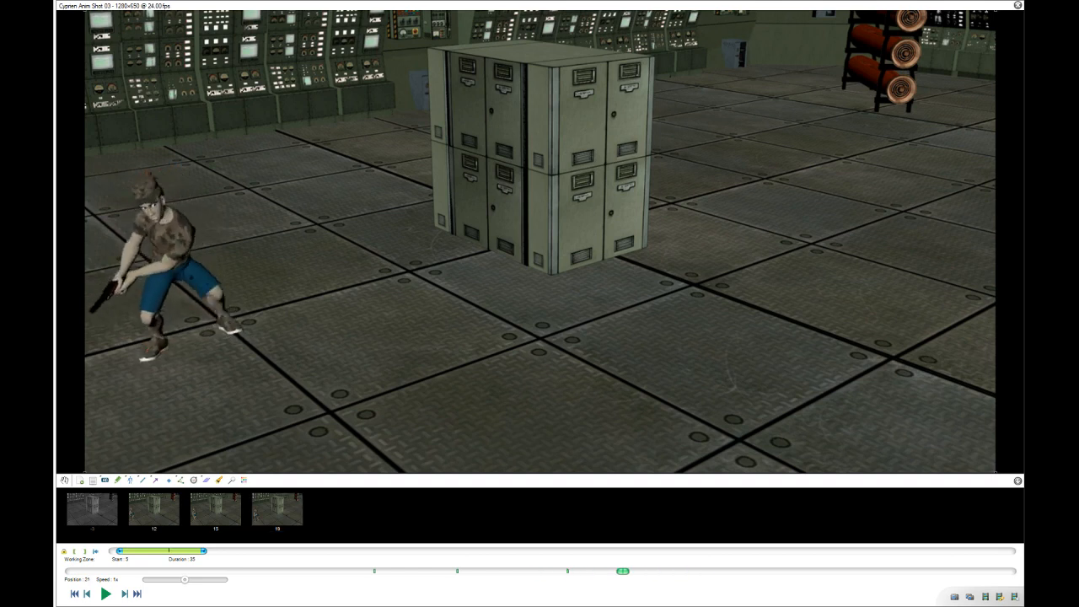
key(Right)
key(Right)
key(Left)
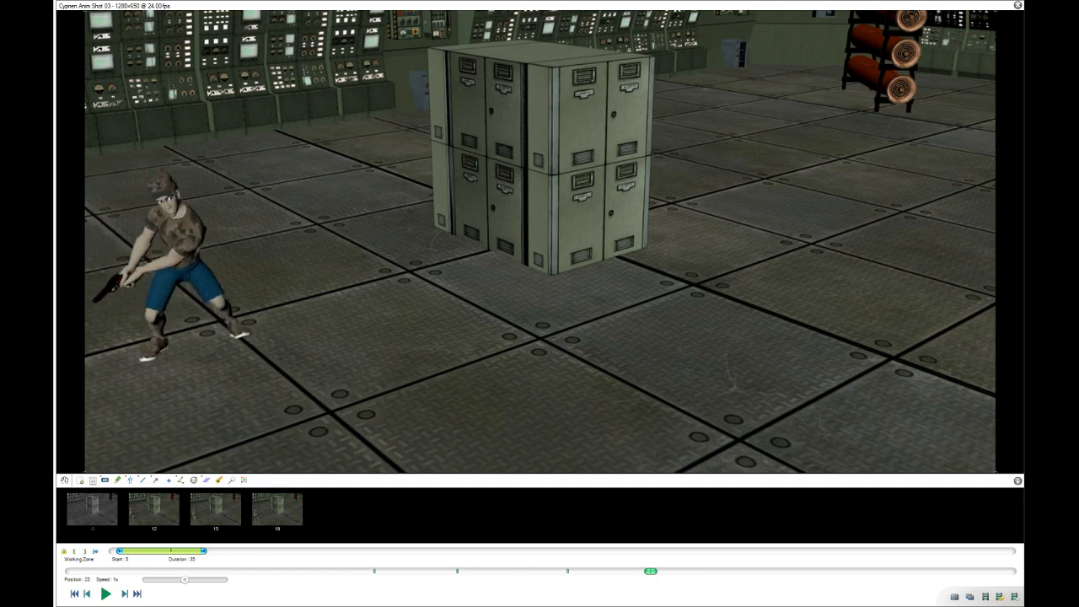
key(Right)
key(Right)
key(Right)
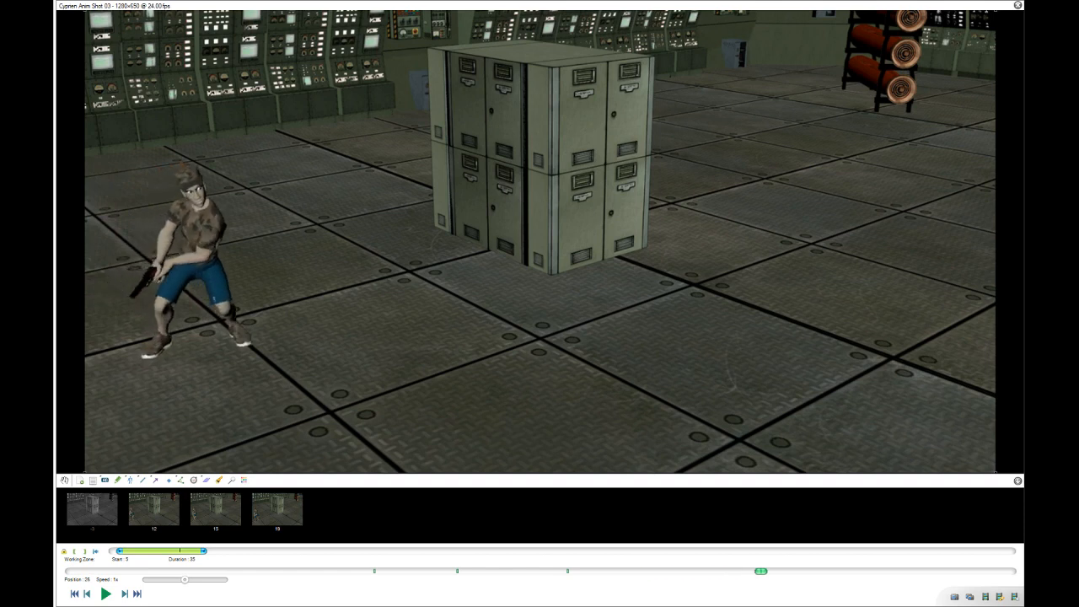
Step back and forth between frames 26 and 32 to examine how the rear foot moves while the body settles.
key(Right)
key(Right)
key(Right)
key(Right)
key(Right)
key(Right)
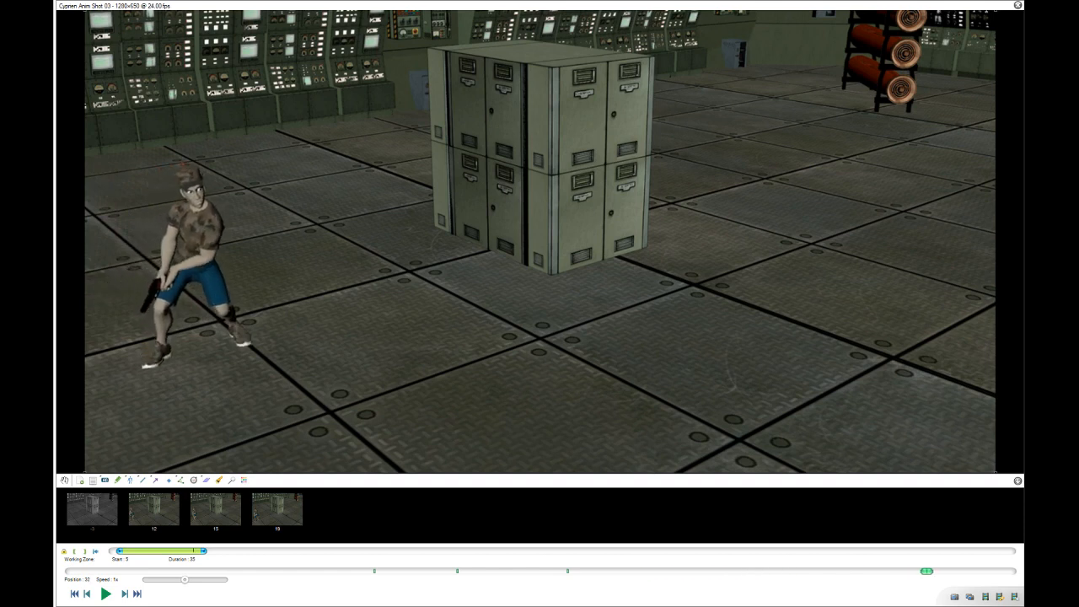
key(Left)
key(Left)
key(Left)
key(Left)
key(Right)
key(Right)
key(Right)
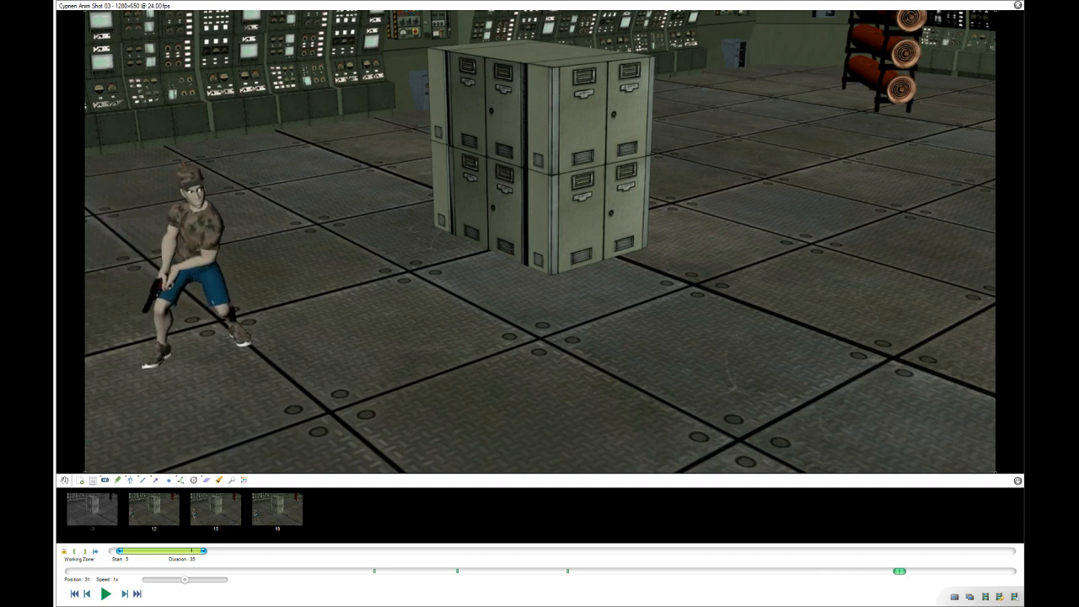
Step back from frame 31 to about frame 21 and compare the hip positions around frames 22 to 24.
key(Left)
key(Left)
key(Left)
key(Left)
key(Left)
key(Left)
key(Left)
key(Left)
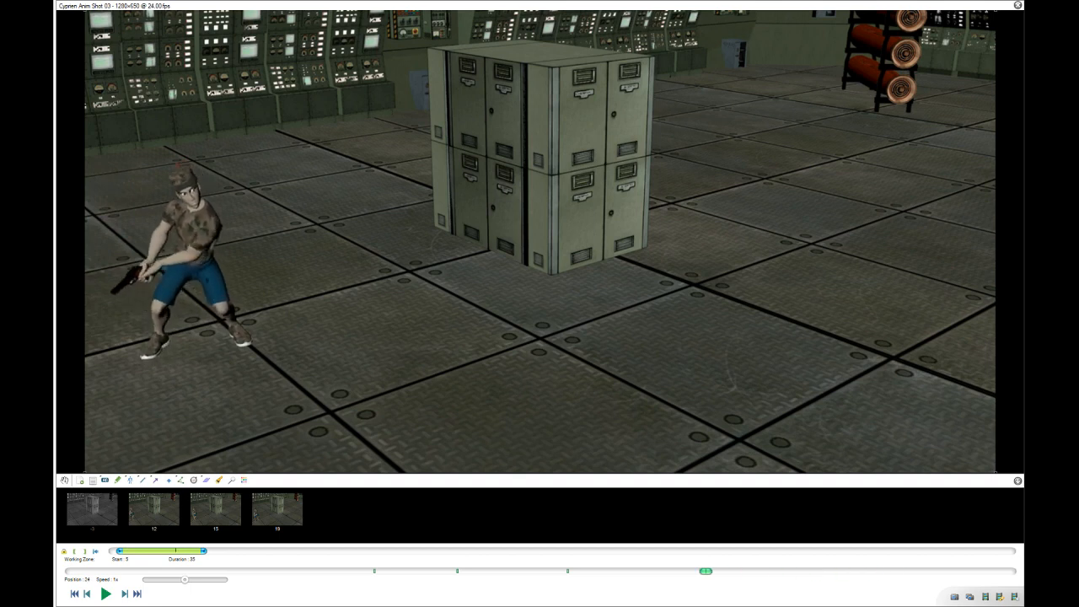
key(Left)
key(Left)
key(Left)
key(Right)
key(Right)
key(Right)
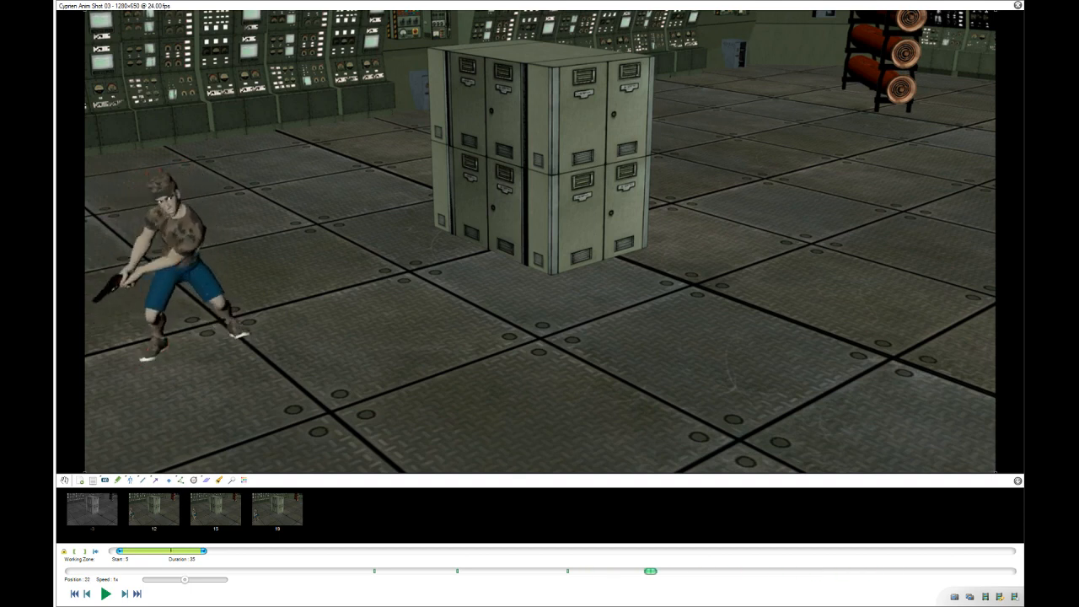
Check the frames up to 27, return to frame 25 and draw a small red mark at the hips.
key(Right)
key(Right)
key(Right)
key(Right)
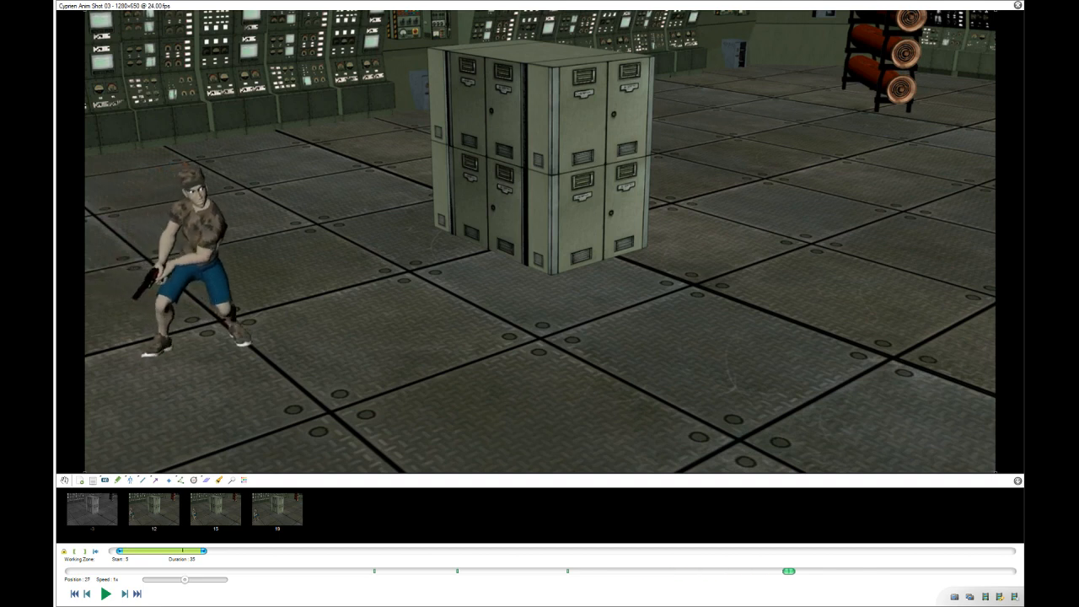
key(Left)
key(Left)
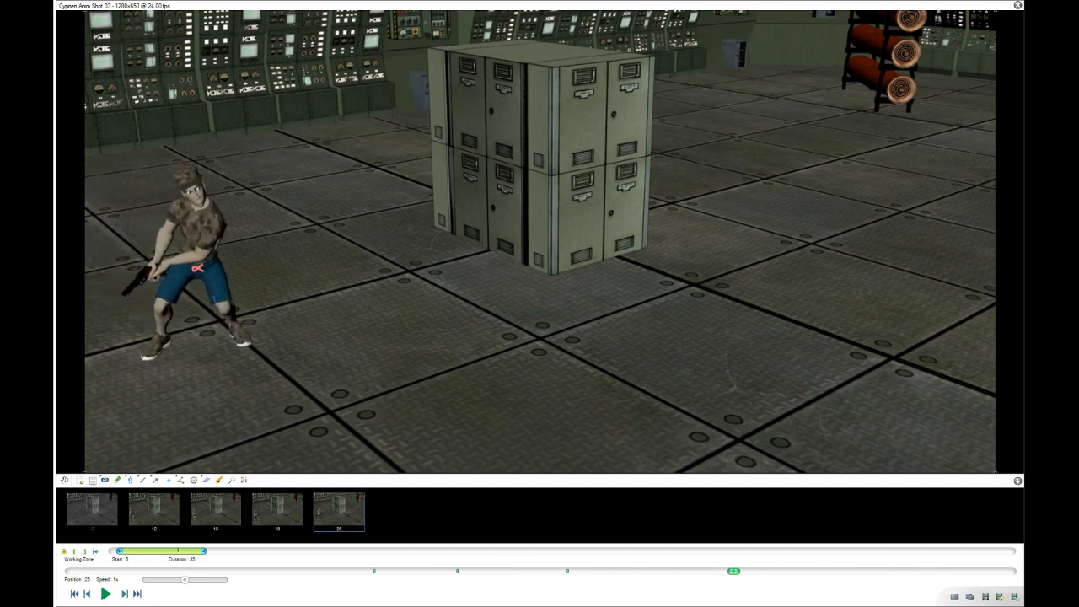
Go to frame 24 and draw a red arrow pointing down along the shin of the leading leg.
key(Left)
key(Left)
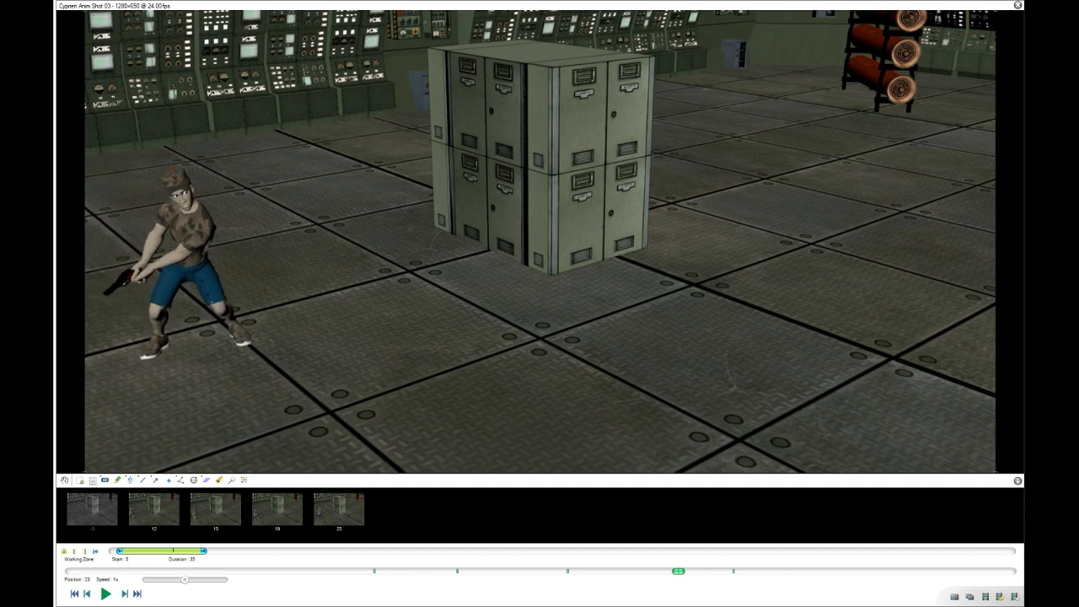
key(Right)
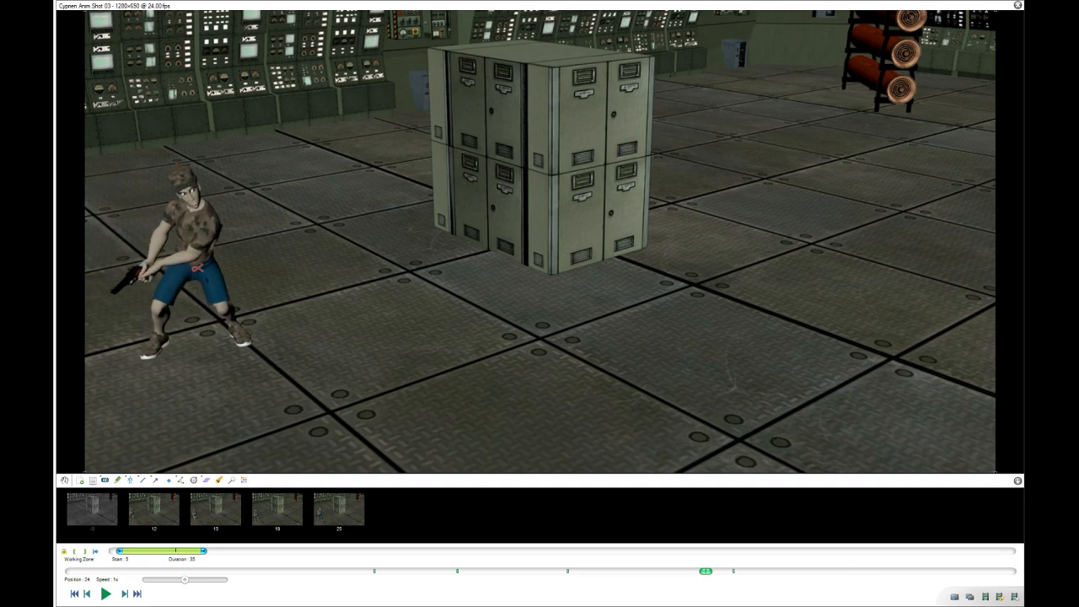
mouse_move(225, 310)
mouse_down()
mouse_move(219, 338)
mouse_move(225, 328)
mouse_up()
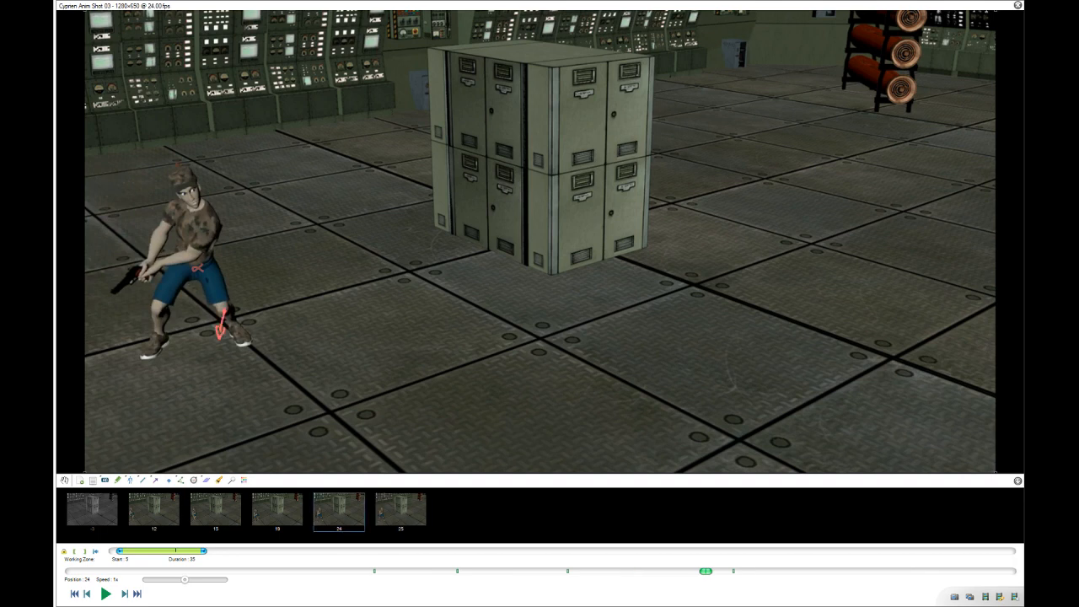
drag(236, 326, 238, 342)
drag(252, 327, 260, 342)
key(ctrl+z)
key(ctrl+z)
key(ctrl+z)
key(ctrl+z)
key(ctrl+z)
Draw a red stroke over the leading foot on frame 24 and compare it with the neighbouring frames 23 to 25.
drag(216, 327, 249, 334)
key(Right)
key(Right)
key(Left)
key(Left)
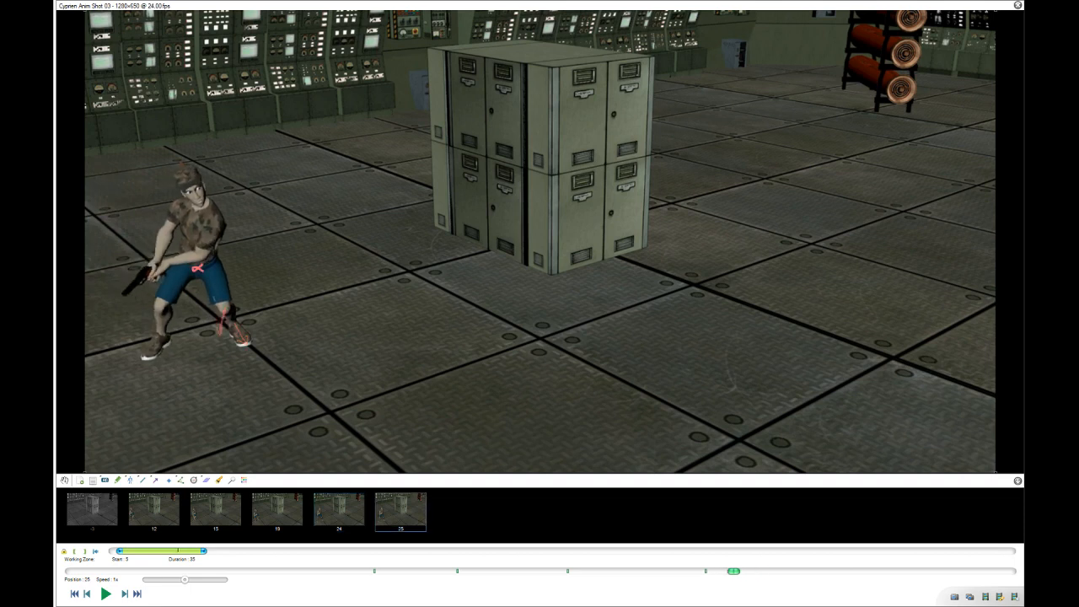
key(Left)
key(Left)
key(Right)
key(Right)
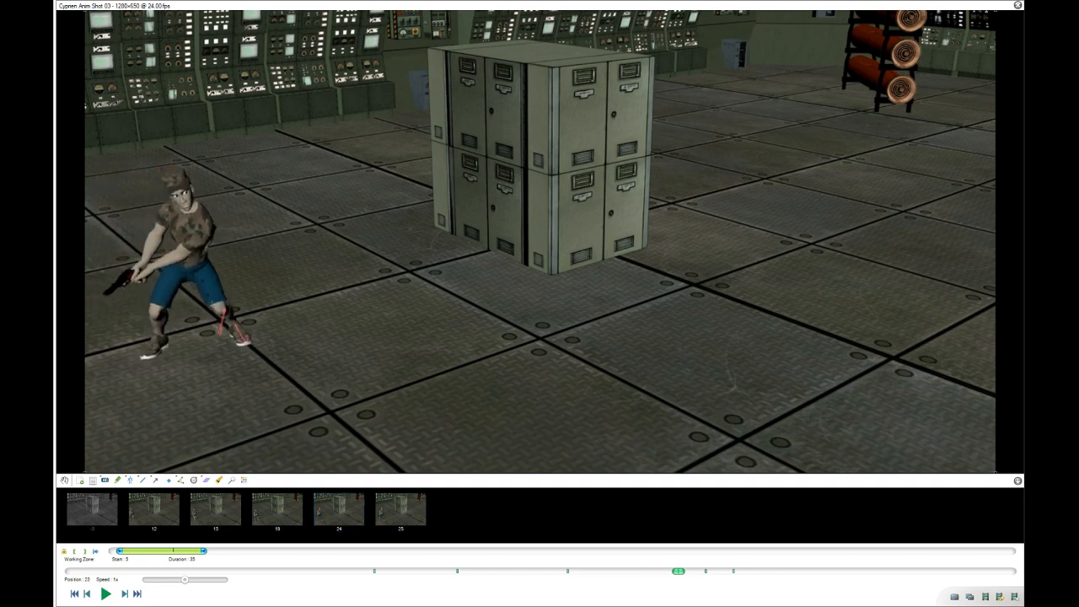
key(Right)
key(Right)
key(Right)
key(Right)
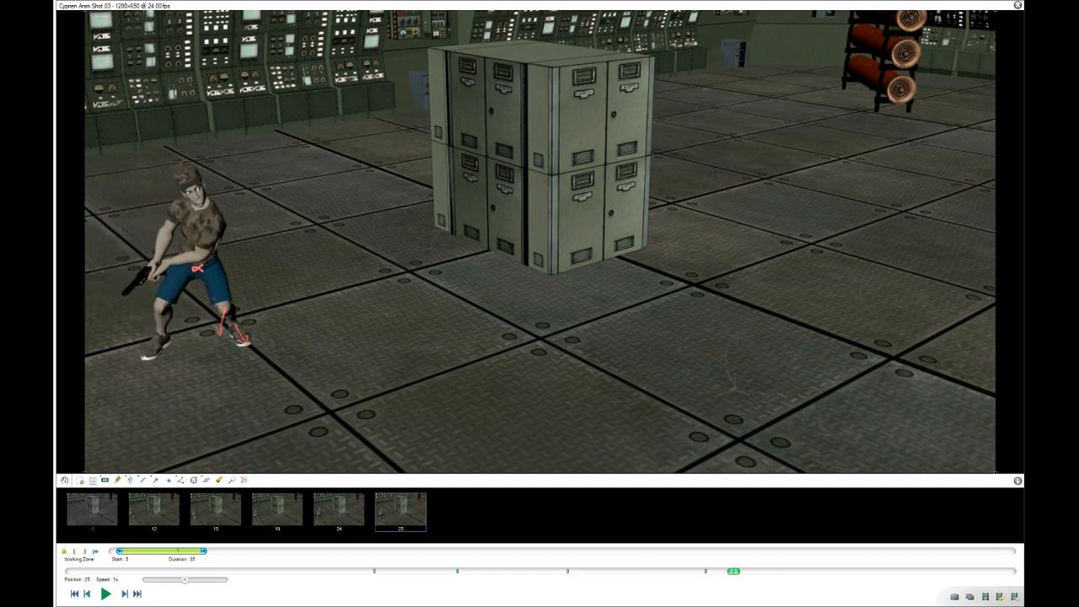
Step back to frame 19 and draw a red line from the outlined planted foot up to the hips.
key(Left)
key(Left)
key(Left)
key(Left)
key(Left)
key(Left)
key(Left)
key(Left)
key(Left)
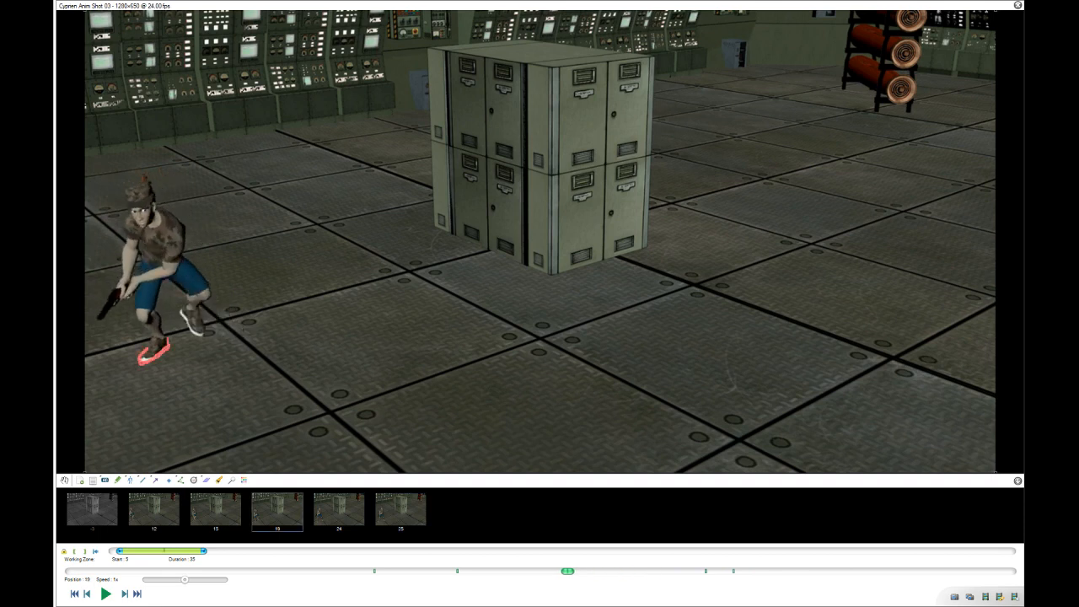
drag(154, 348, 160, 276)
Compare frames 19 to 22, then return to frame 20 and draw a short red arrow at the hips.
key(Right)
key(Right)
key(Right)
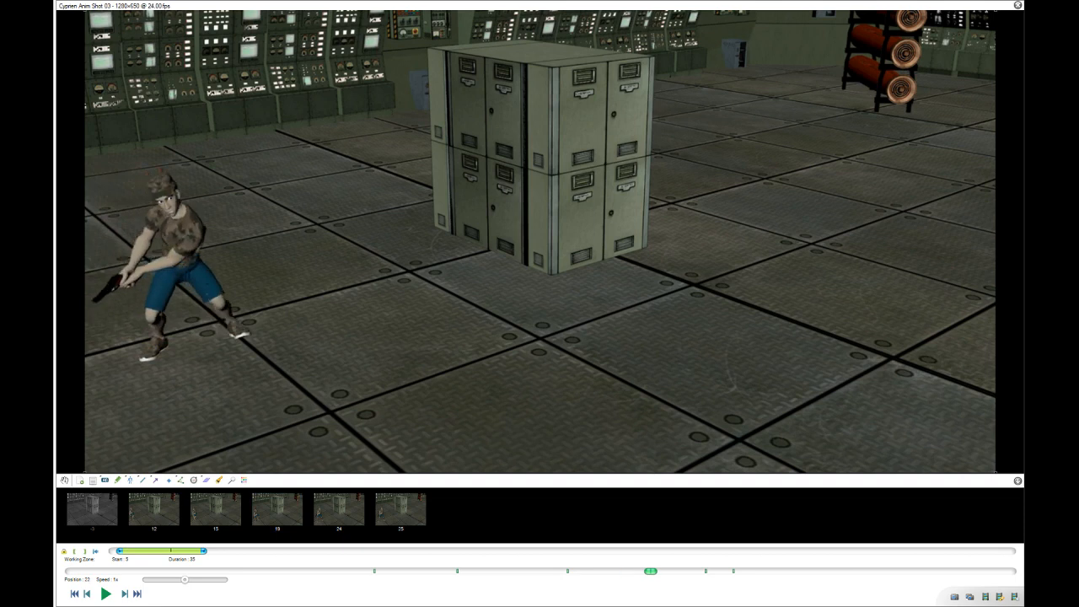
key(Left)
key(Left)
key(Left)
key(Right)
key(Right)
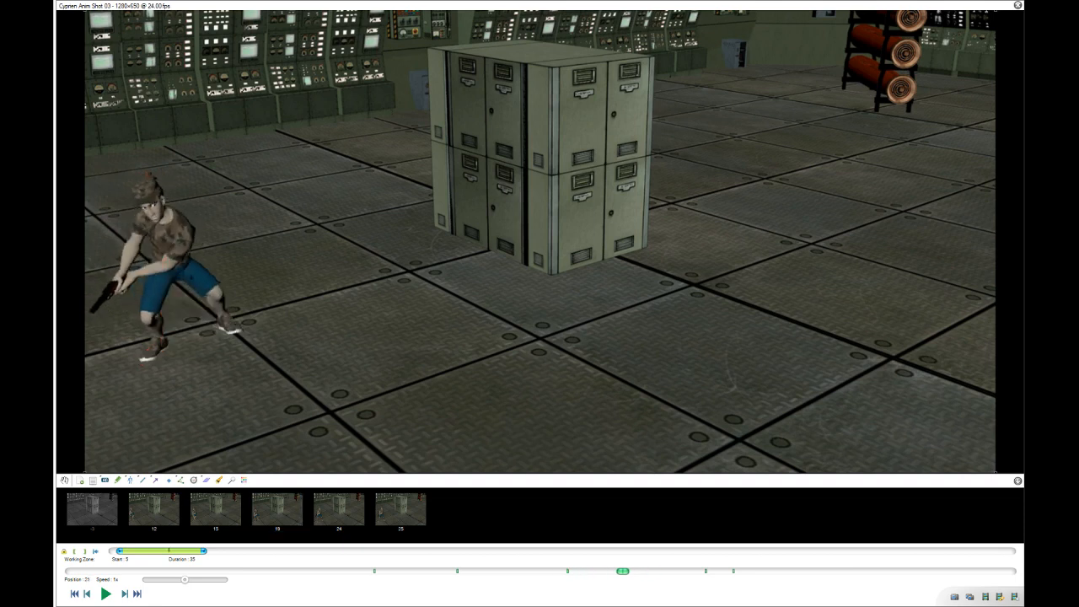
key(Left)
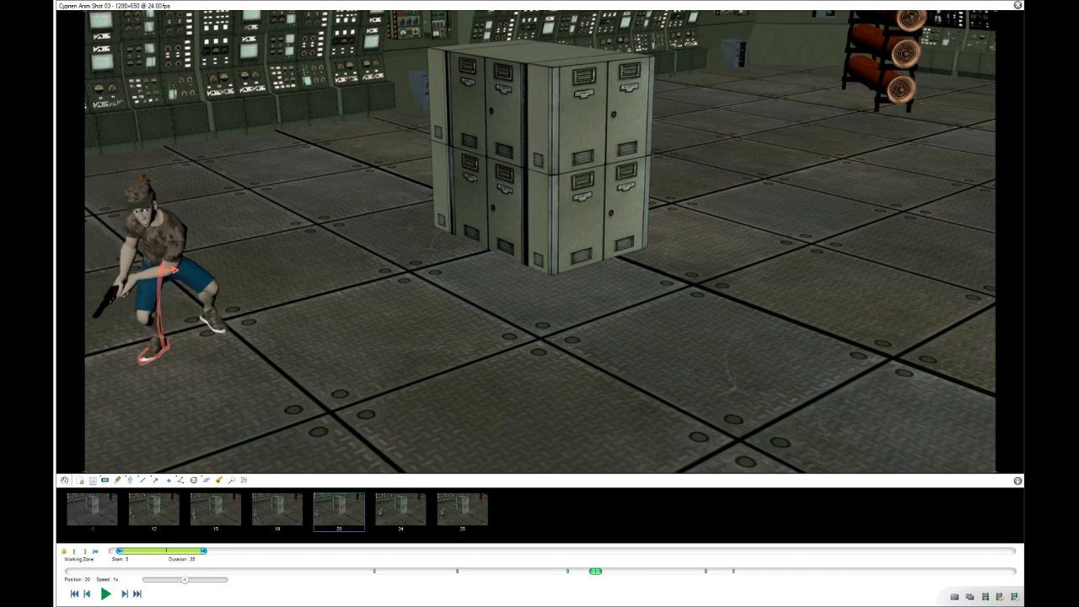
Step forward from frame 20 and move around the marked frames 24 and 25 to compare hip and foot positions.
key(Right)
key(Right)
key(Right)
key(Right)
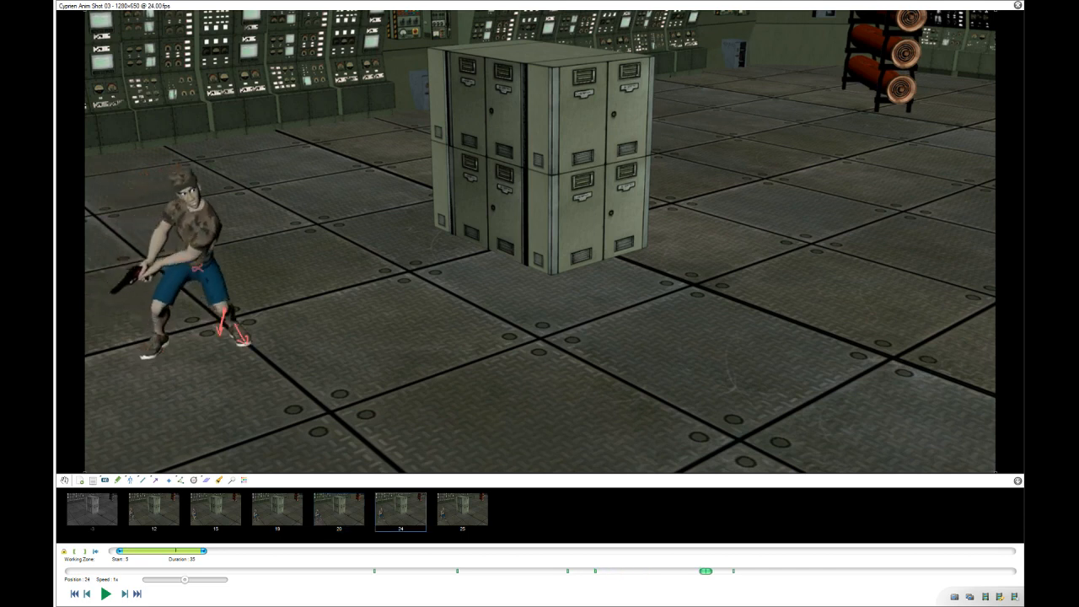
key(Right)
key(Right)
key(Left)
key(Left)
key(Left)
key(Right)
key(Left)
key(Right)
key(Right)
key(Right)
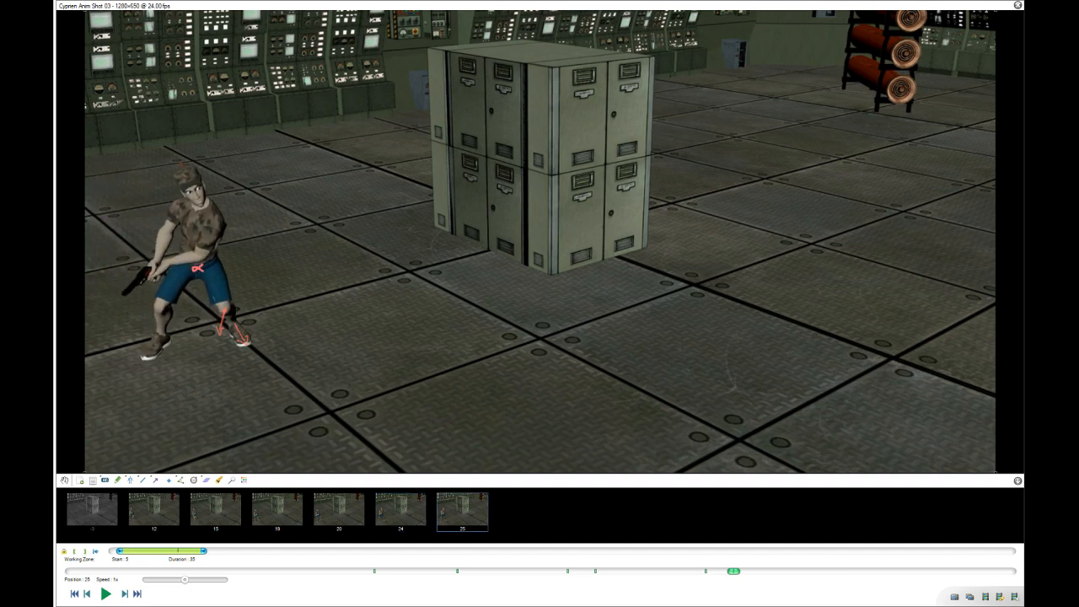
Step back and forth between frames 23 and 27 to examine how the hips settle after the leading foot's contact.
key(Left)
key(Left)
key(Right)
key(Right)
key(Left)
key(Right)
key(Left)
key(Right)
key(Right)
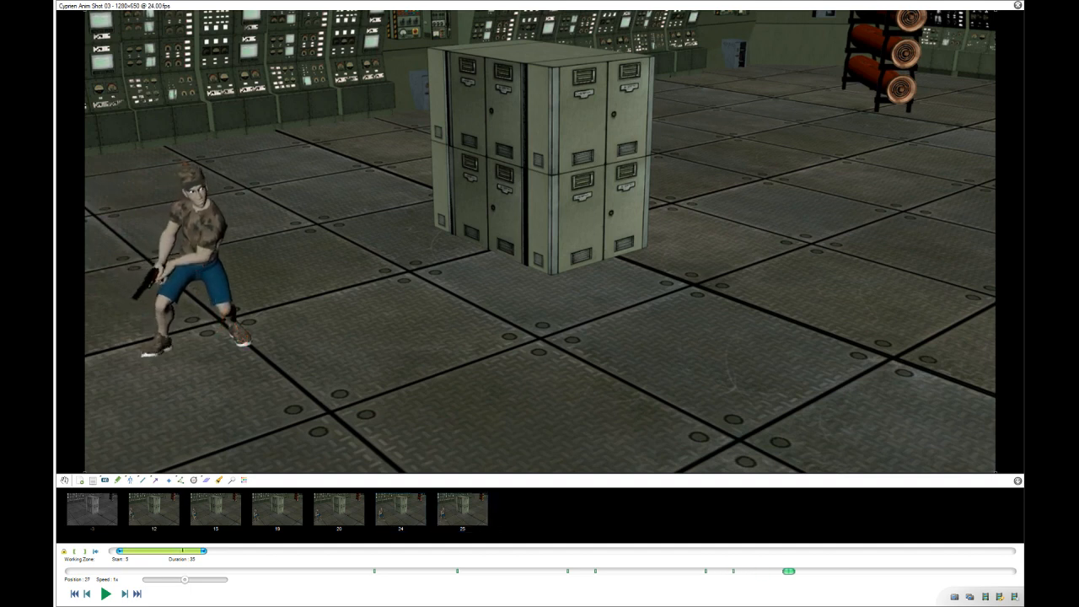
key(Left)
key(Left)
key(Right)
key(Right)
key(Left)
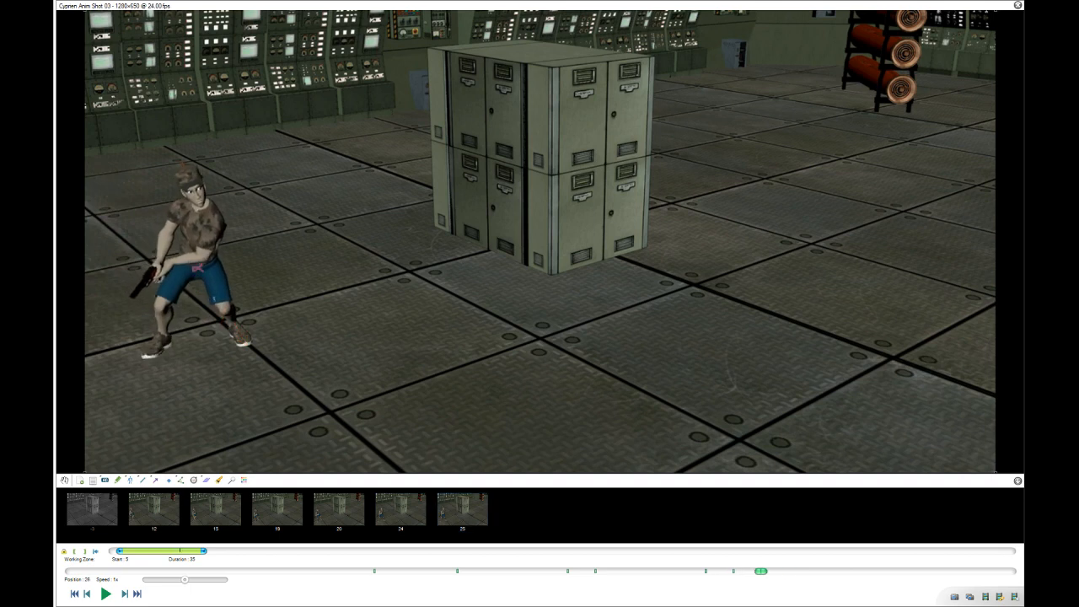
Step between frames 25 and 32 to examine when the rear foot shifts relative to the hips.
key(Left)
key(Right)
key(Right)
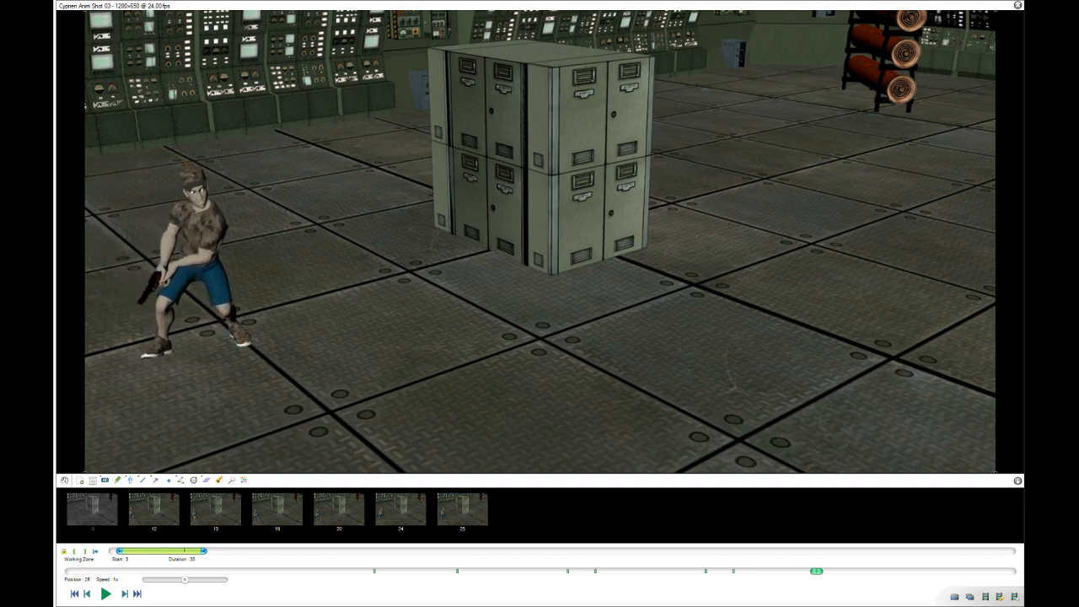
key(Right)
key(Right)
key(Right)
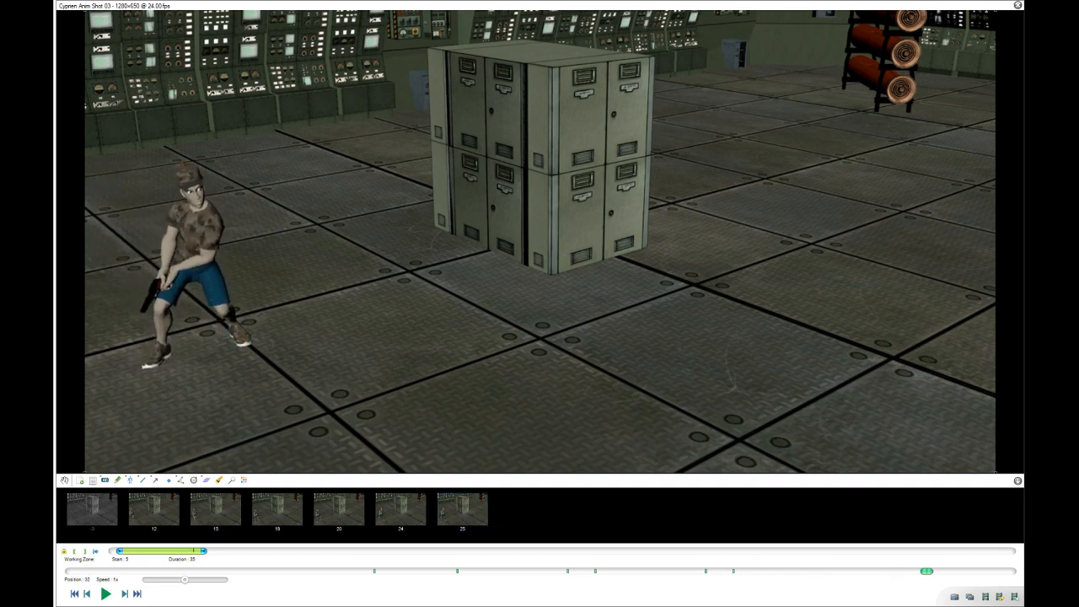
key(Left)
key(Left)
key(Left)
key(Right)
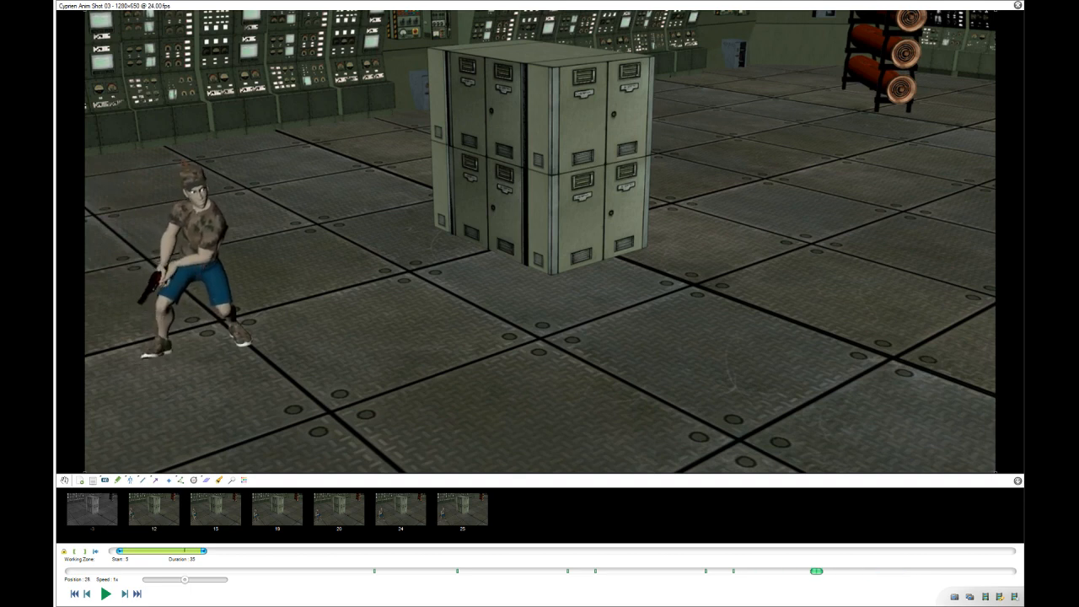
key(Left)
key(Left)
key(Right)
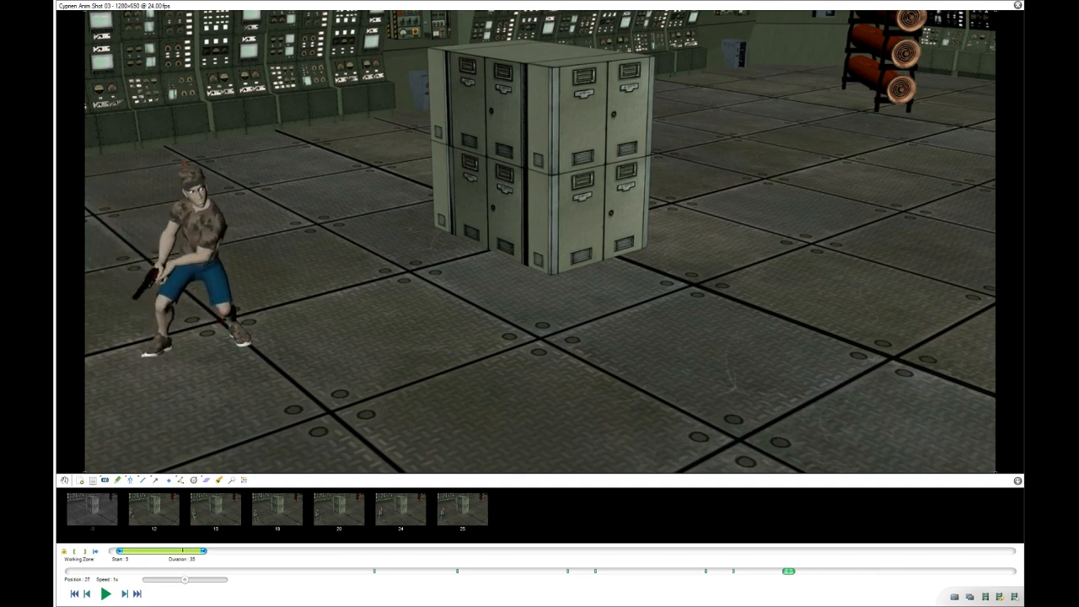
Advance to frame 31 and mark the rear foot and the hips in red.
key(Right)
key(Right)
key(Right)
key(Right)
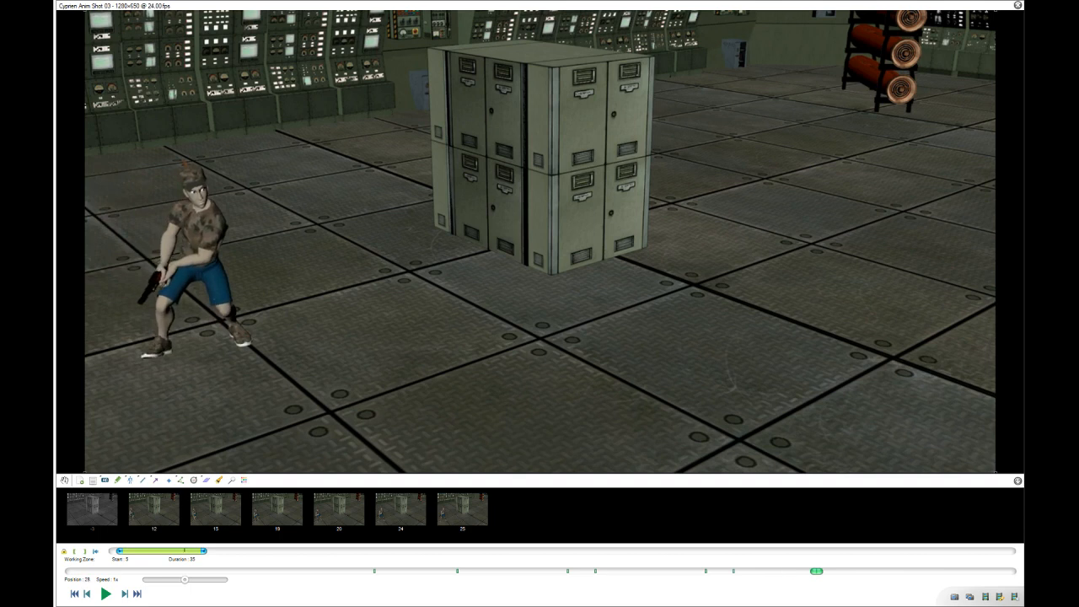
drag(152, 366, 167, 353)
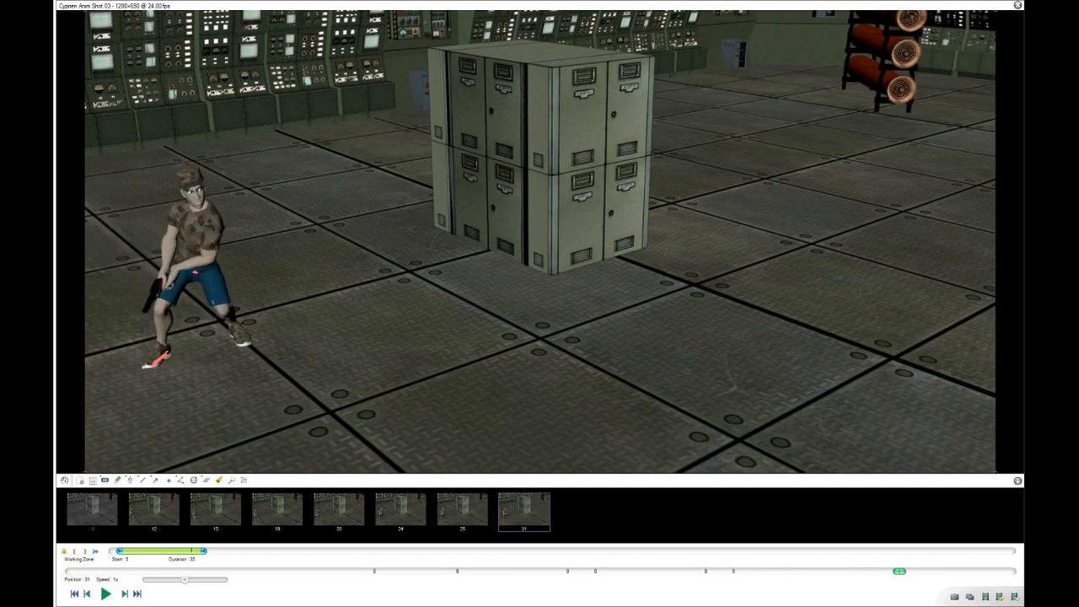
Draw red lines from the hips down to the rear foot on frame 31, then replay the working zone.
mouse_move(194, 272)
mouse_down()
mouse_move(173, 282)
mouse_move(162, 344)
mouse_up()
drag(172, 278, 164, 339)
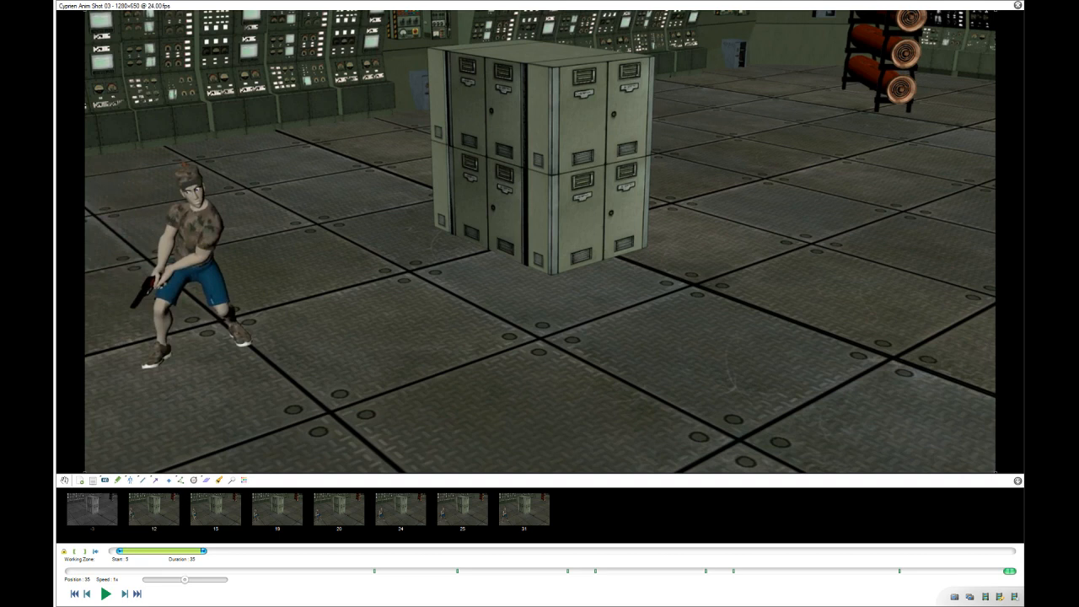
key(space)
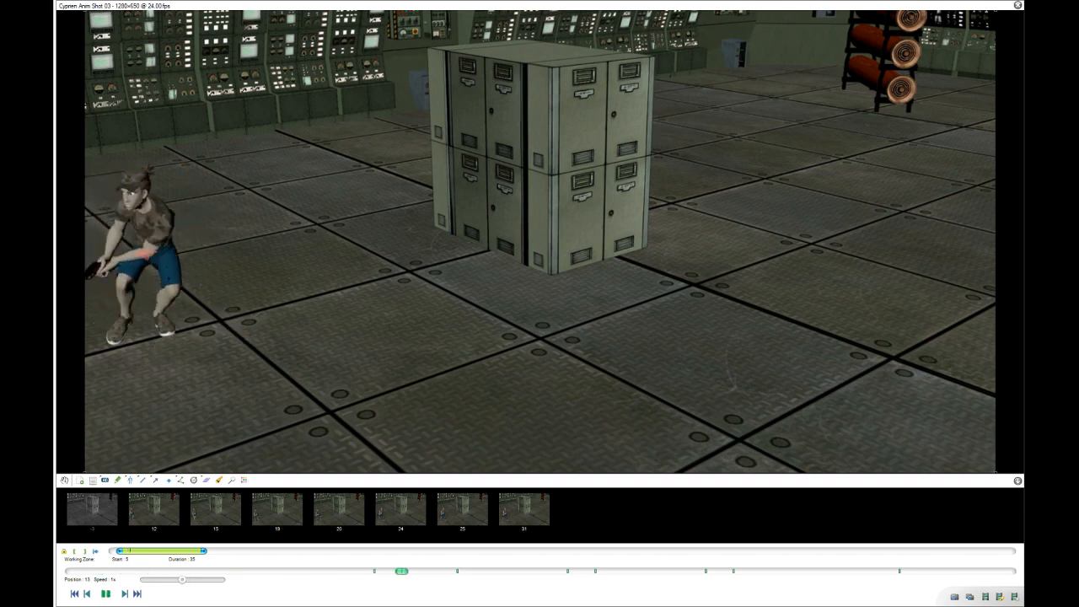
Stop on frame 23 and outline the character's head in red, then undo the outline.
key(space)
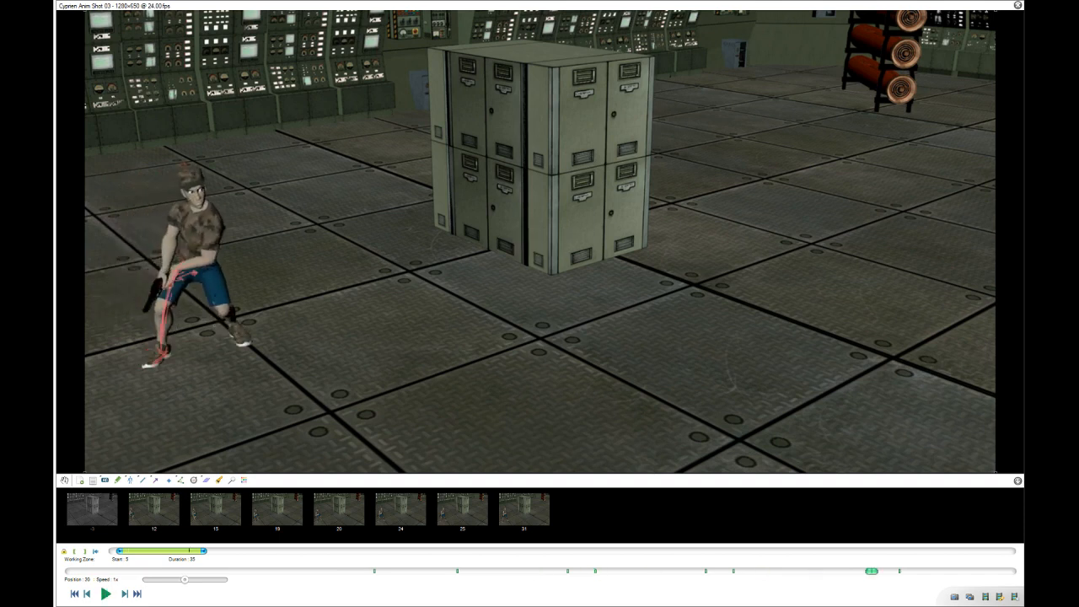
key(space)
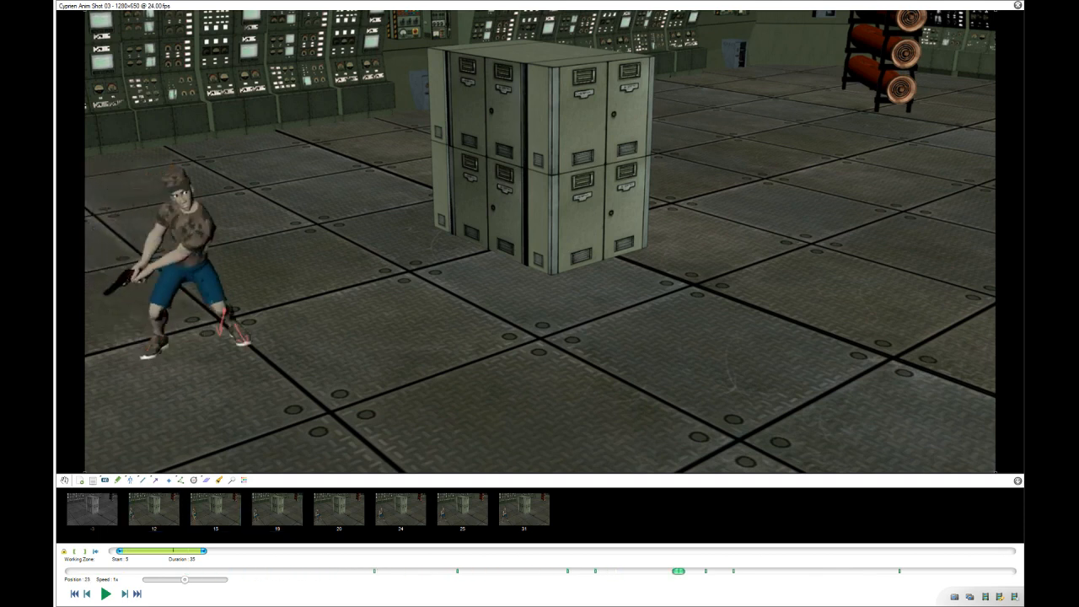
mouse_move(176, 184)
mouse_down()
mouse_move(175, 174)
mouse_move(173, 191)
mouse_up()
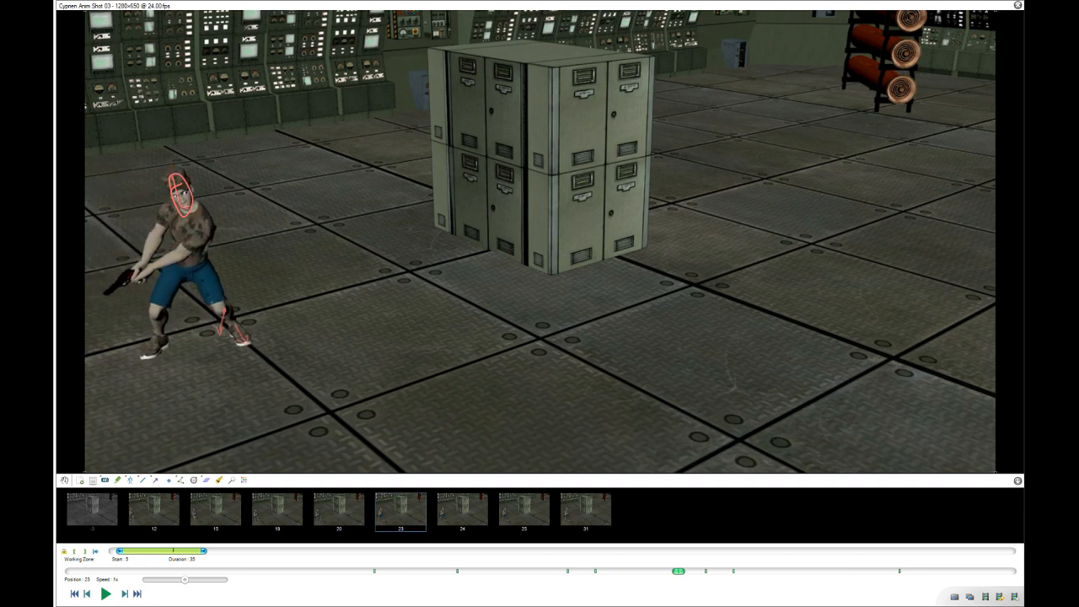
key(ctrl+z)
key(ctrl+z)
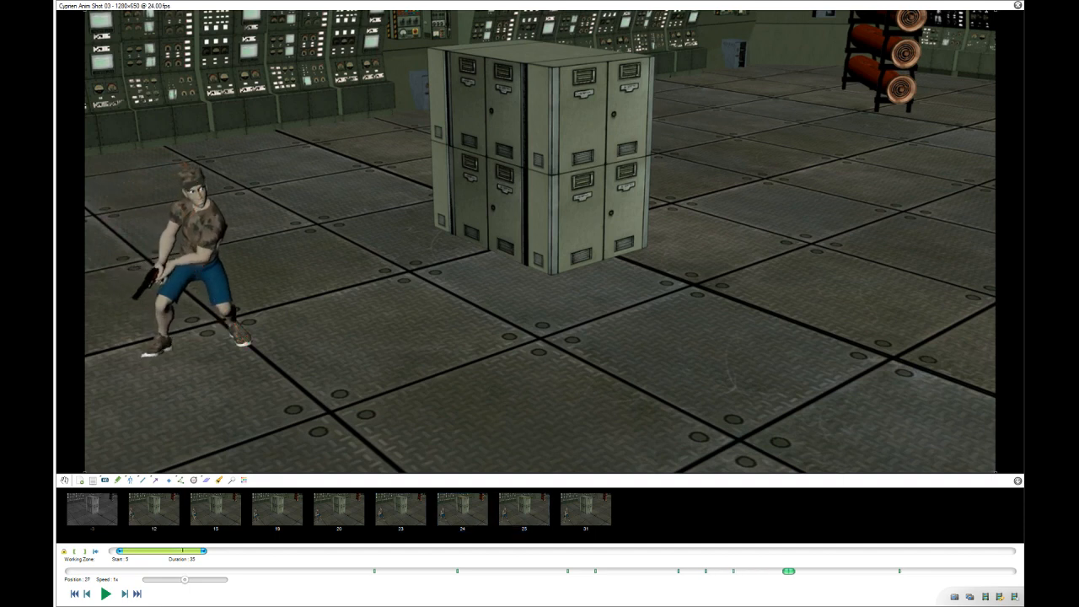
Draw red lines over the head, spine, arms and legs on frame 27, then undo all of them.
drag(212, 228, 207, 248)
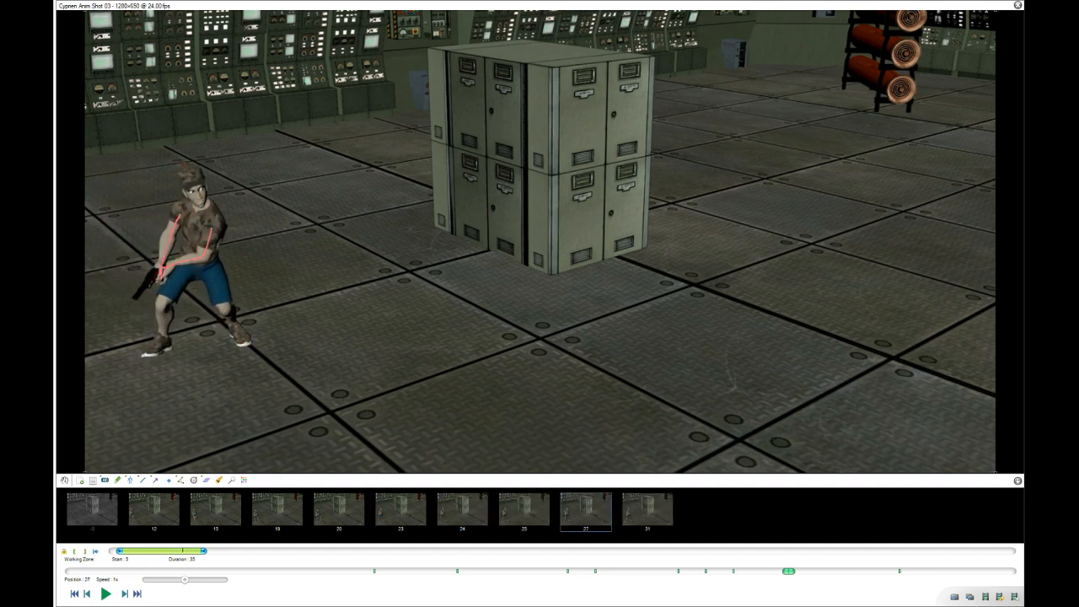
drag(192, 173, 193, 187)
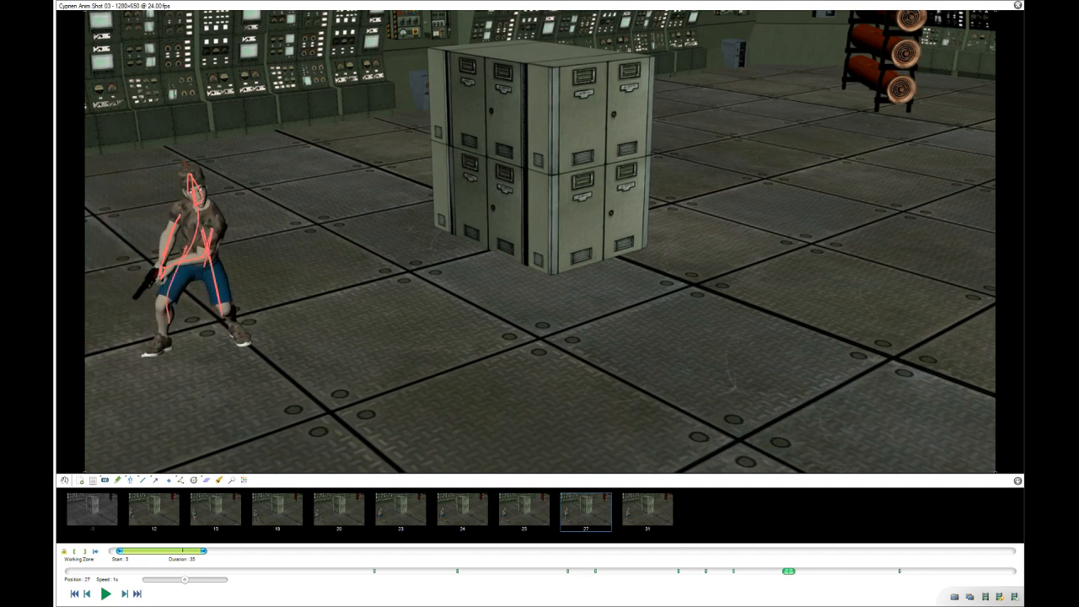
key(ctrl+z)
key(ctrl+z)
key(ctrl+z)
key(ctrl+z)
key(ctrl+z)
key(ctrl+z)
key(ctrl+z)
key(ctrl+z)
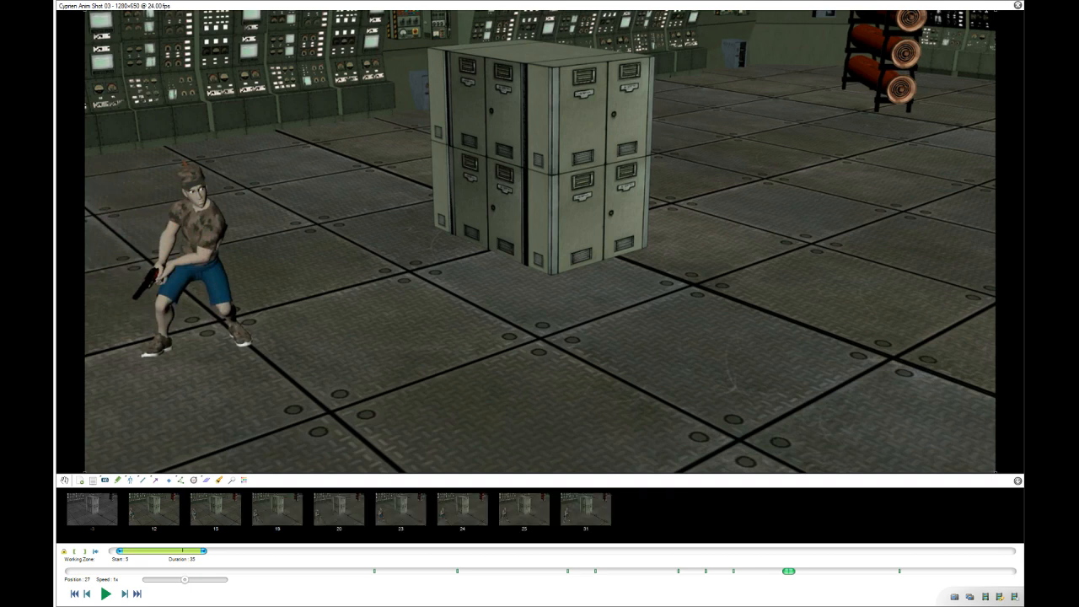
Mark the hips in red on frame 27 and step forward to compare them with the following frames.
key(ctrl+y)
key(ctrl+y)
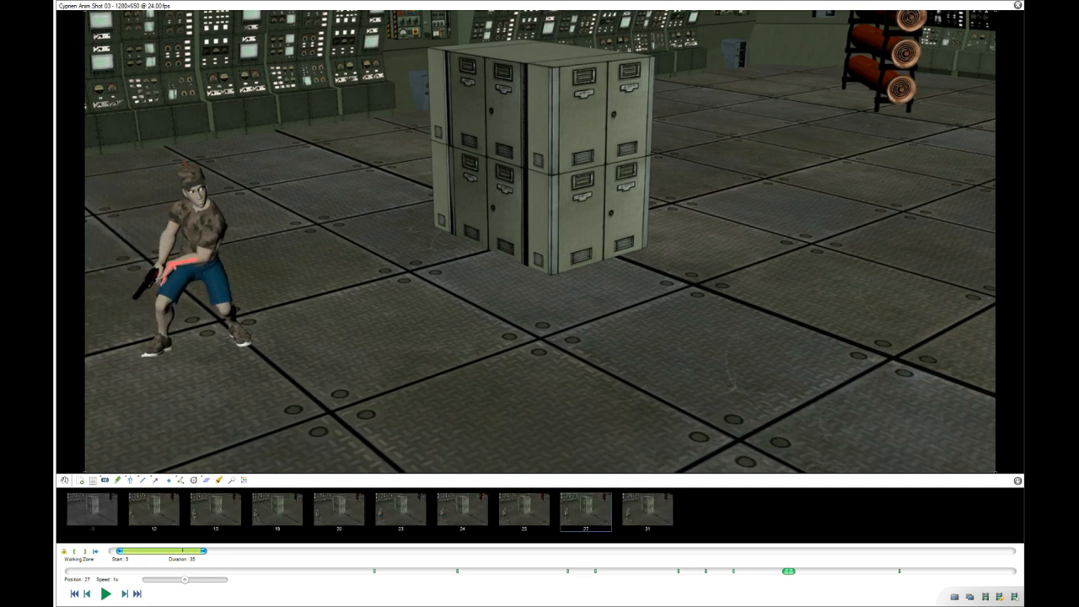
key(Right)
key(Right)
key(Right)
key(Right)
key(Right)
key(Right)
key(Right)
key(Right)
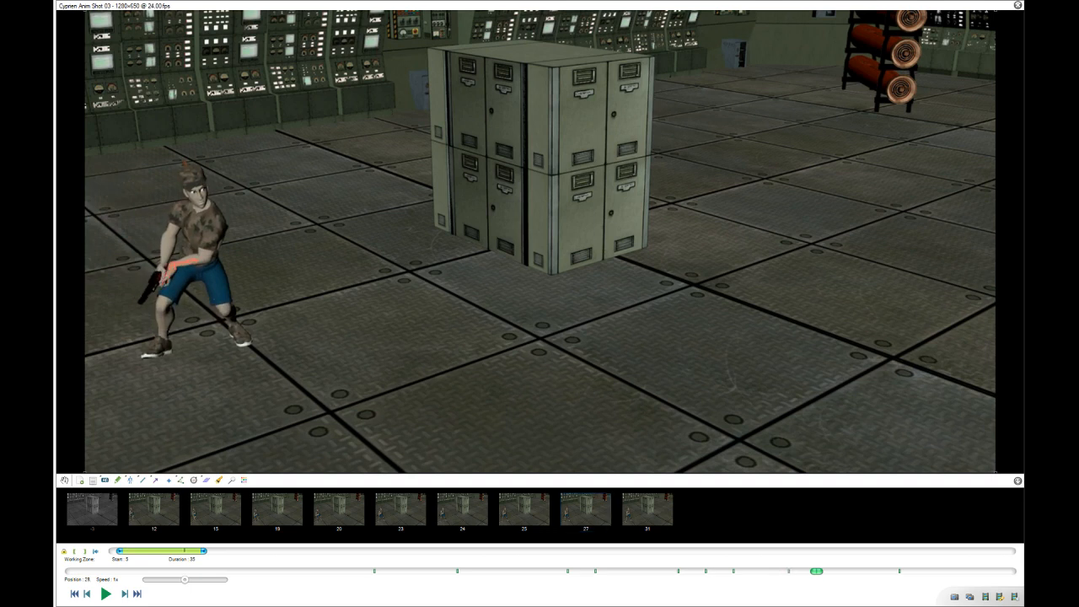
Return to the start of the working zone and mark the entering foot in red on frame 3.
key(Home)
key(Right)
key(Right)
key(Right)
key(Right)
key(Right)
key(Right)
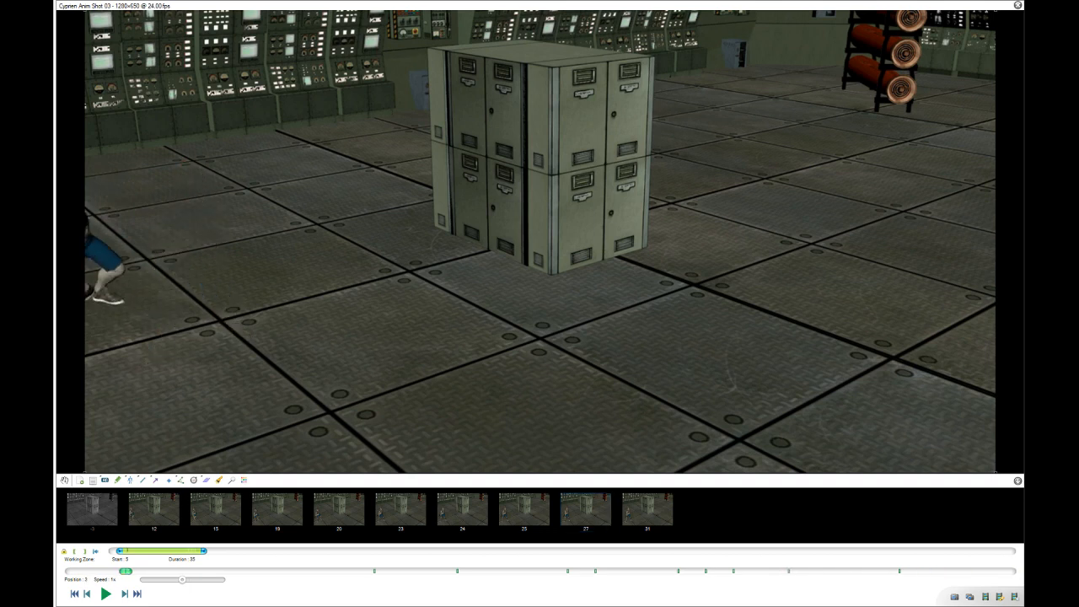
key(Left)
key(Left)
key(Left)
key(Left)
key(Left)
mouse_move(96, 296)
mouse_down()
mouse_move(114, 301)
mouse_move(93, 298)
mouse_up()
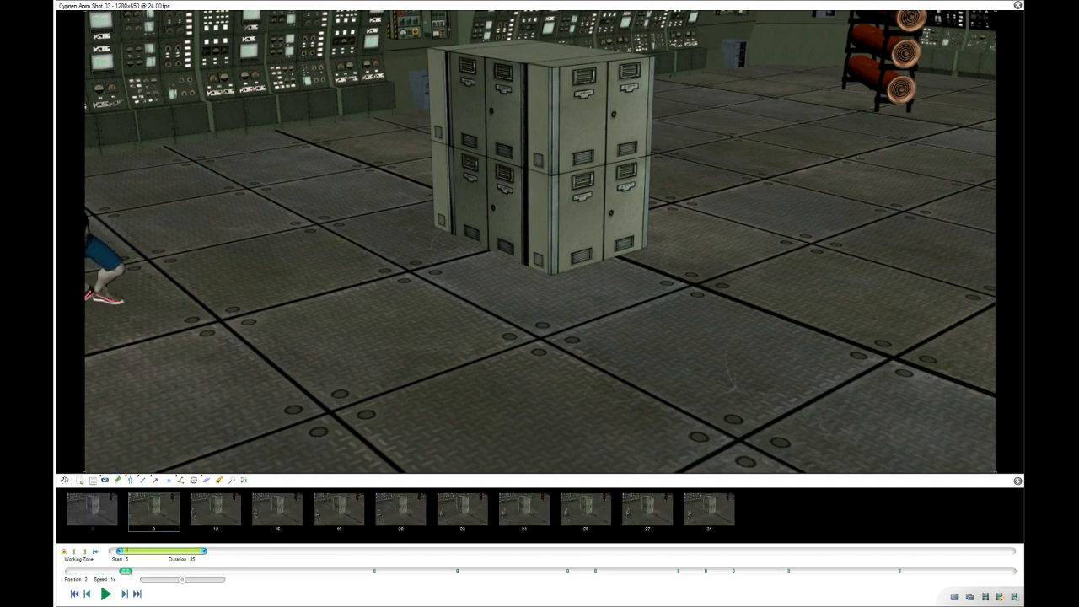
On frame 6, mark the feet, leg and head in red and draw a vertical balance line through the body.
key(Right)
key(Right)
key(Right)
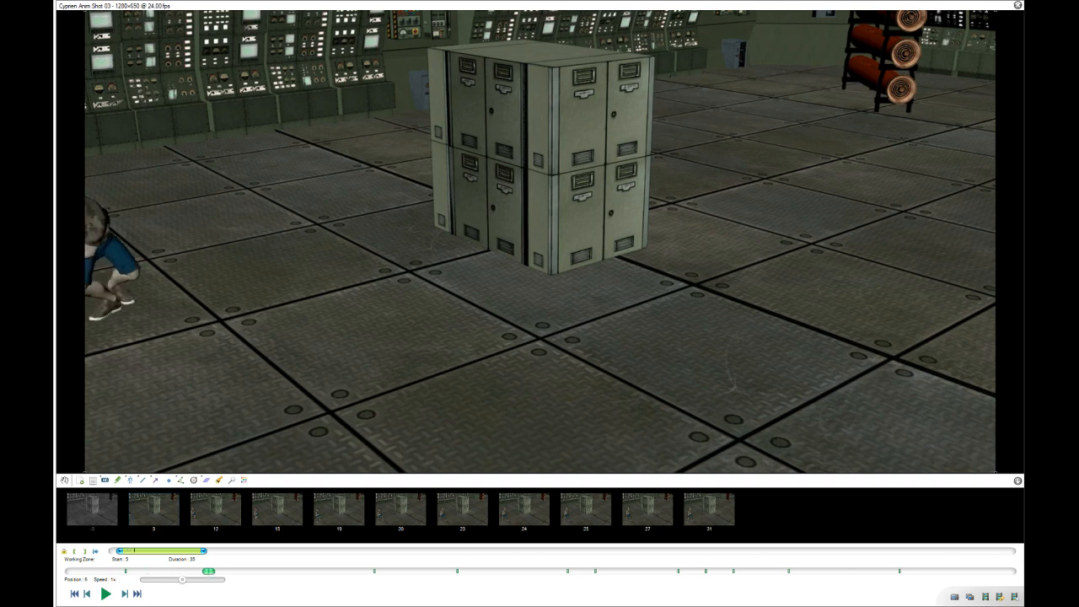
mouse_move(91, 320)
mouse_down()
mouse_move(120, 300)
mouse_move(94, 316)
mouse_move(147, 298)
mouse_move(145, 308)
mouse_up()
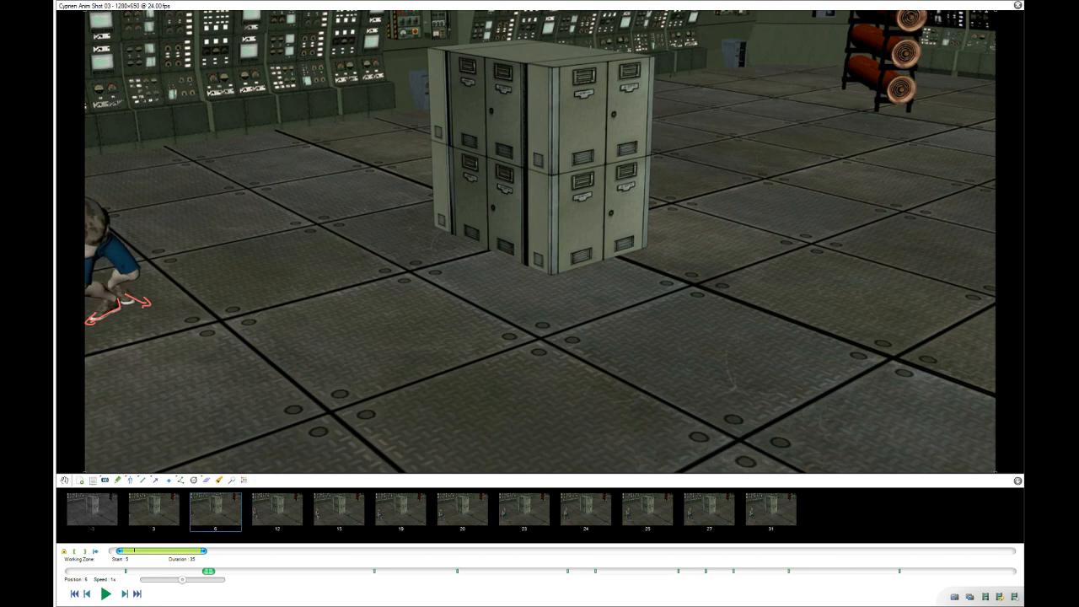
mouse_move(118, 247)
mouse_down()
mouse_move(135, 275)
mouse_move(125, 300)
mouse_move(85, 273)
mouse_move(107, 298)
mouse_up()
mouse_move(109, 180)
mouse_down()
mouse_move(98, 324)
mouse_move(108, 164)
mouse_move(103, 333)
mouse_up()
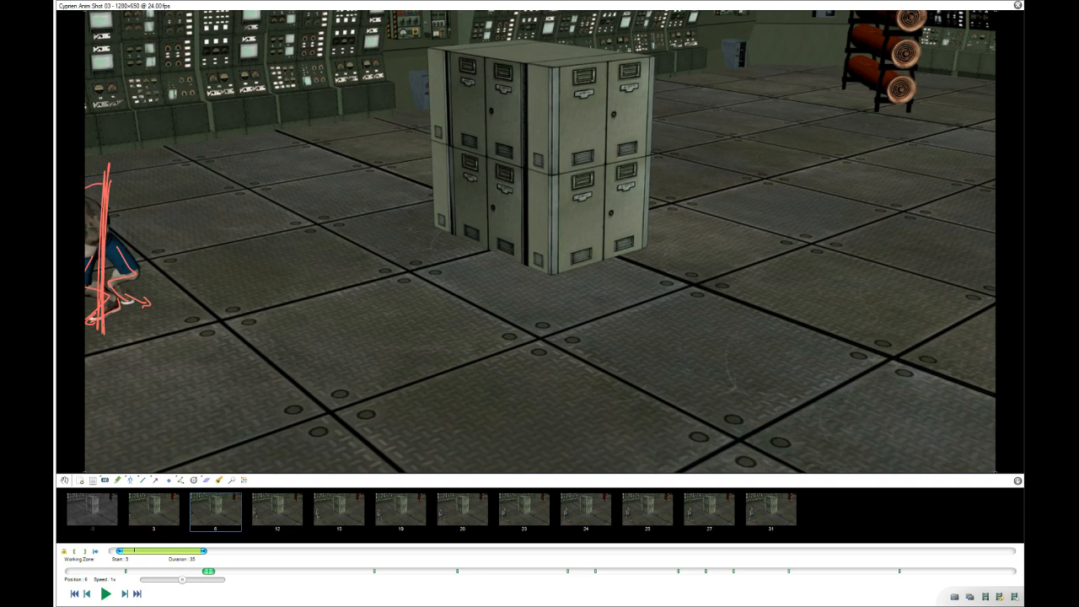
drag(89, 181, 87, 187)
Step back and forth from frame 6 to frame 20 to examine the foot placements, ending on frame 15.
key(Right)
key(Right)
key(Right)
key(Right)
key(Right)
key(Right)
key(Right)
key(Right)
key(Right)
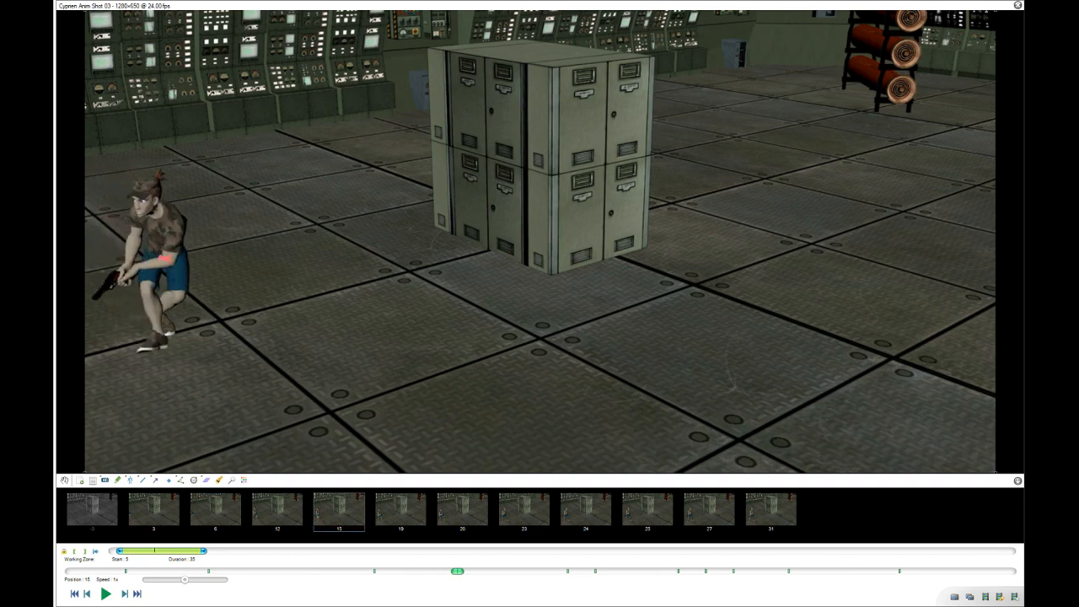
key(Right)
key(Right)
key(Right)
key(Right)
key(Right)
key(Left)
key(Left)
key(Left)
key(Left)
key(Left)
key(Left)
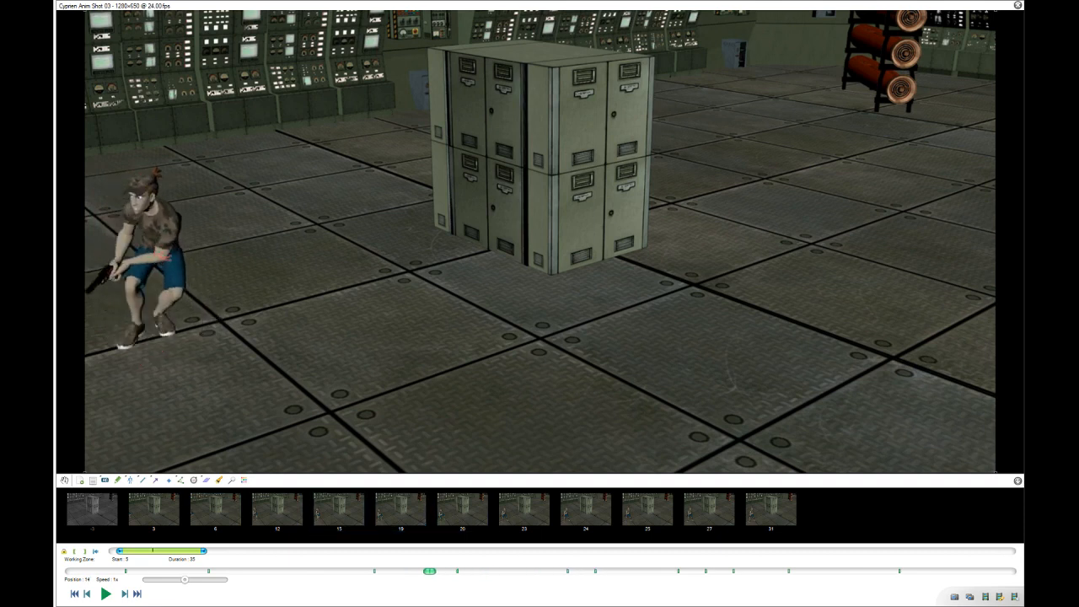
key(Right)
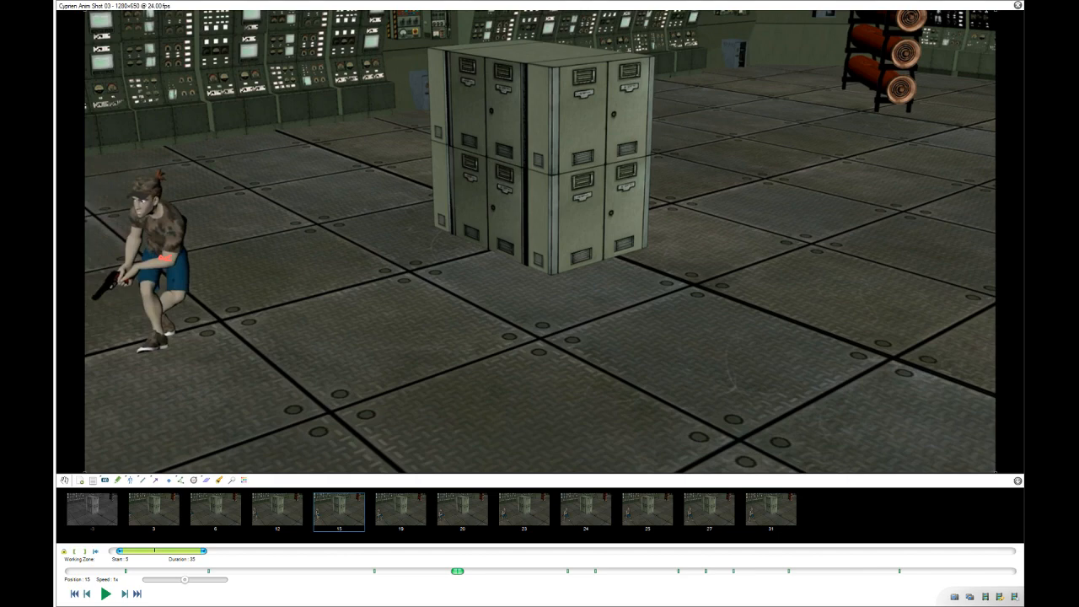
Examine the character up close between frames 13 and 16 to see how the hips and leading foot move.
scroll(539, 242, up, 4)
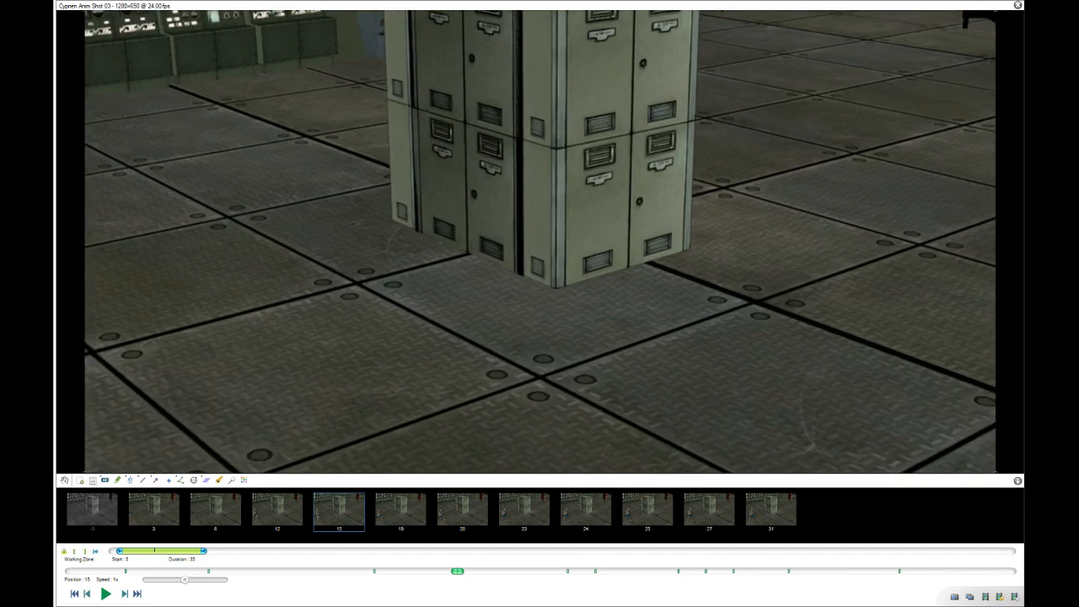
click(64, 480)
drag(447, 248, 664, 253)
ctrl+scroll(540, 242, up, 1)
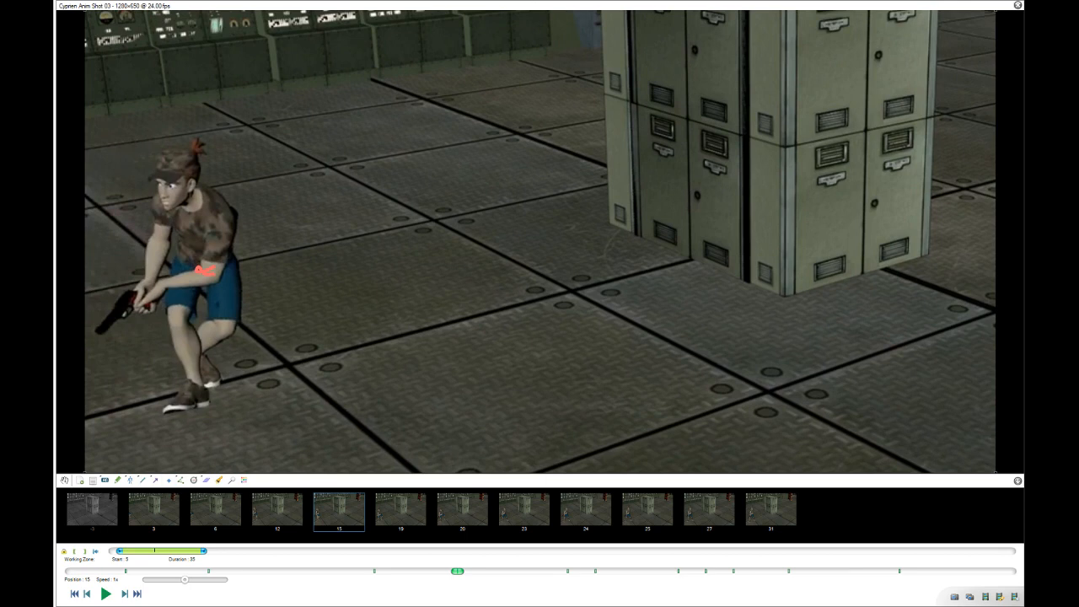
click(117, 480)
key(Left)
key(Left)
key(Left)
key(Left)
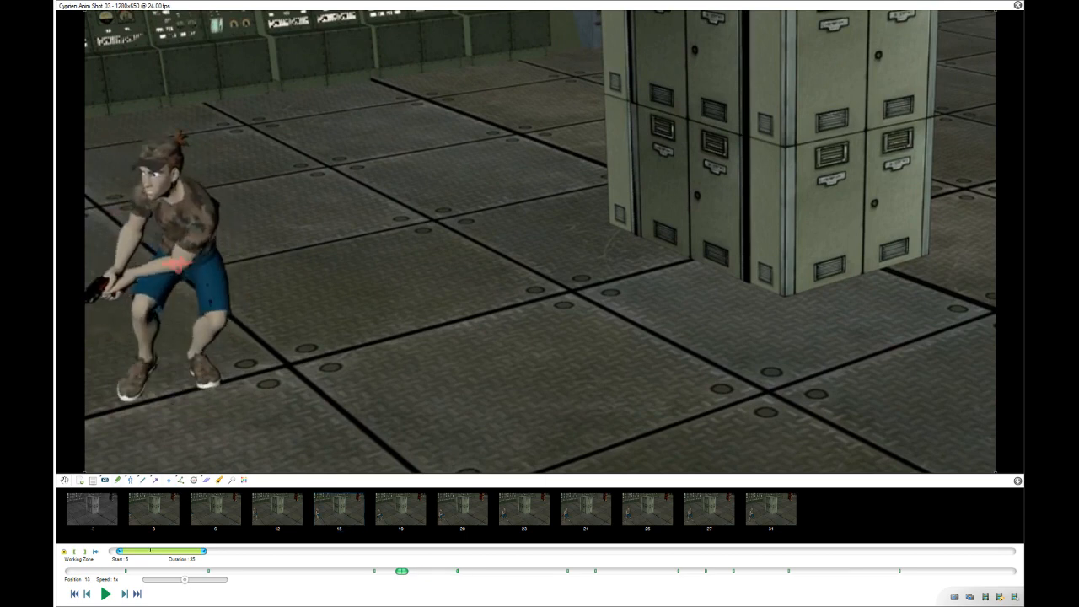
key(Right)
key(Right)
key(Right)
key(Right)
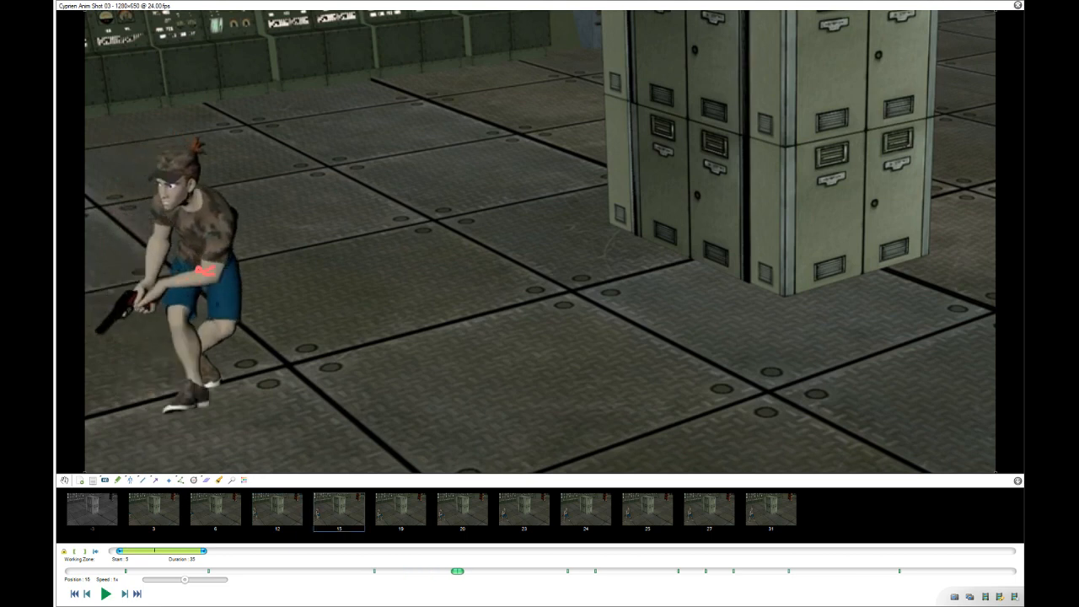
key(Left)
key(Right)
key(Right)
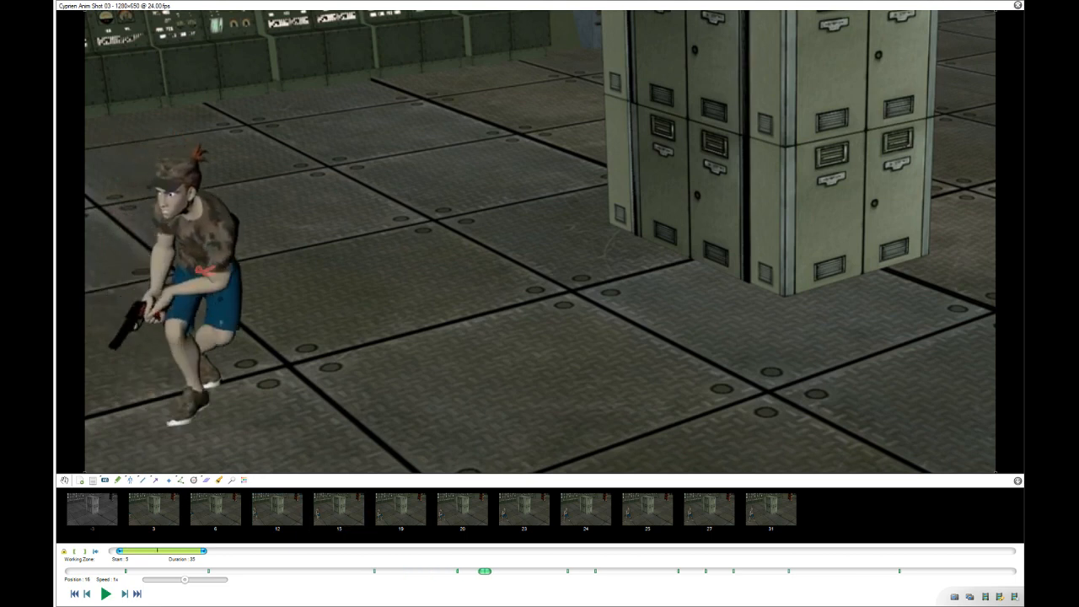
Advance to frame 17 and mark the hips in red, then compare them with frame 16.
key(Left)
key(Right)
key(Right)
drag(205, 283, 184, 292)
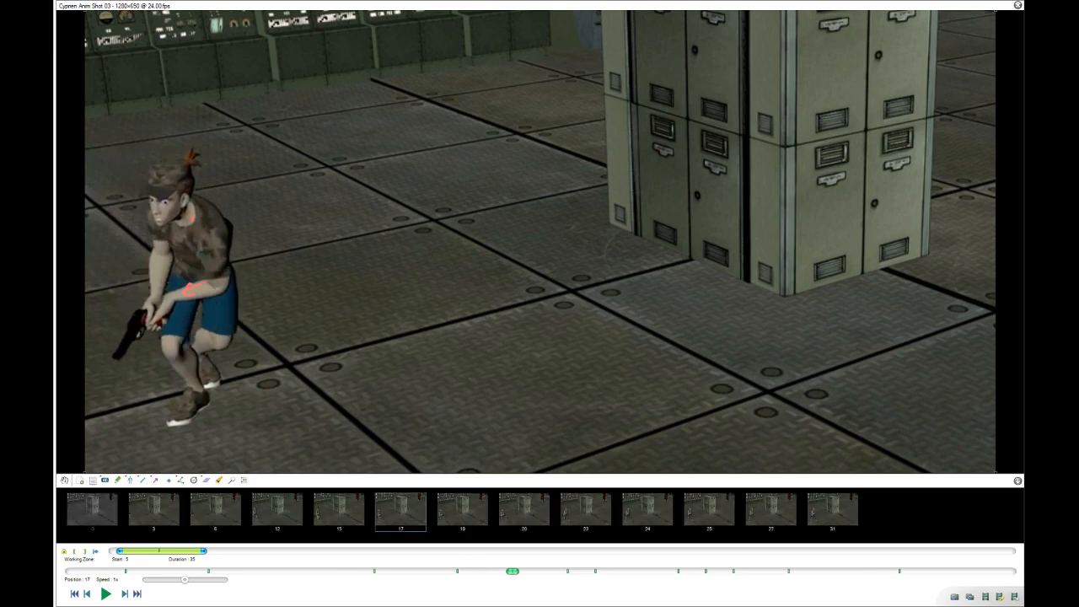
key(Left)
key(Right)
key(Left)
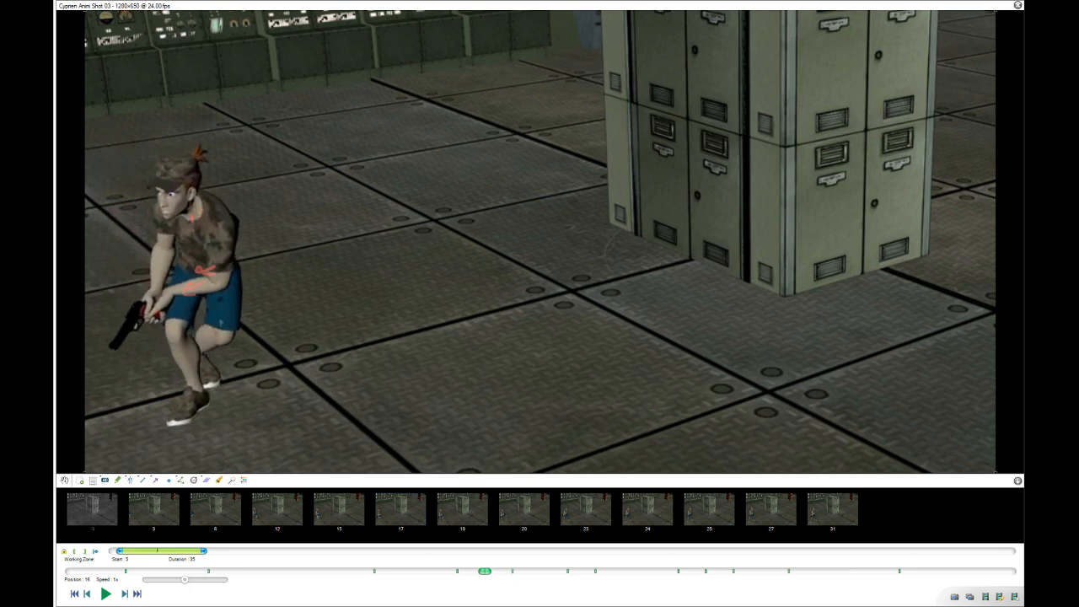
key(Right)
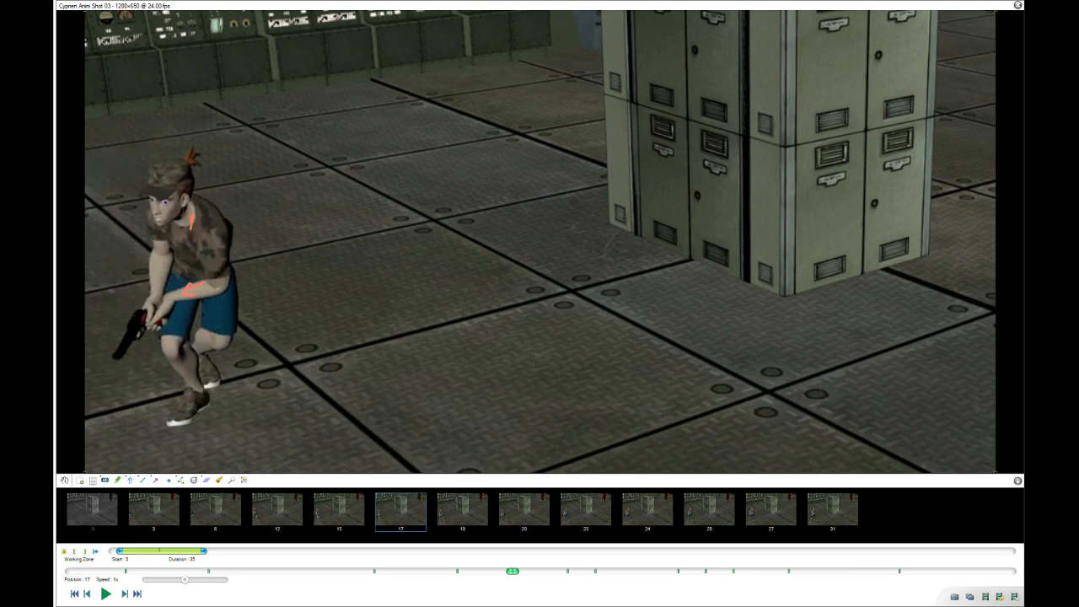
Step between frames 17 and 20 to examine the hips' direction while the rear foot lifts.
key(Right)
key(Right)
key(Right)
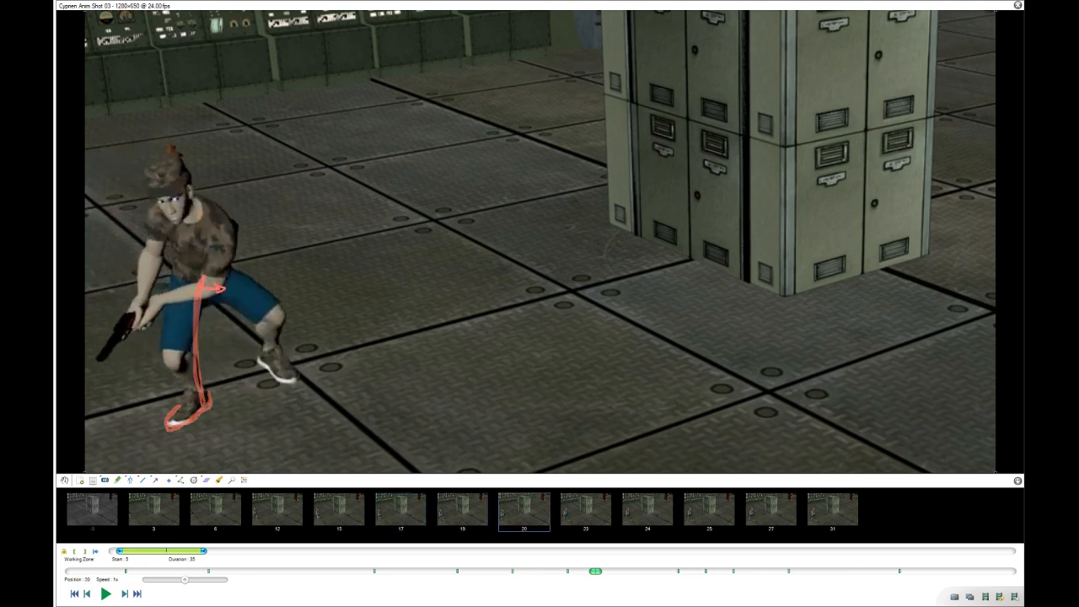
key(Left)
key(Left)
key(Right)
key(Right)
key(Left)
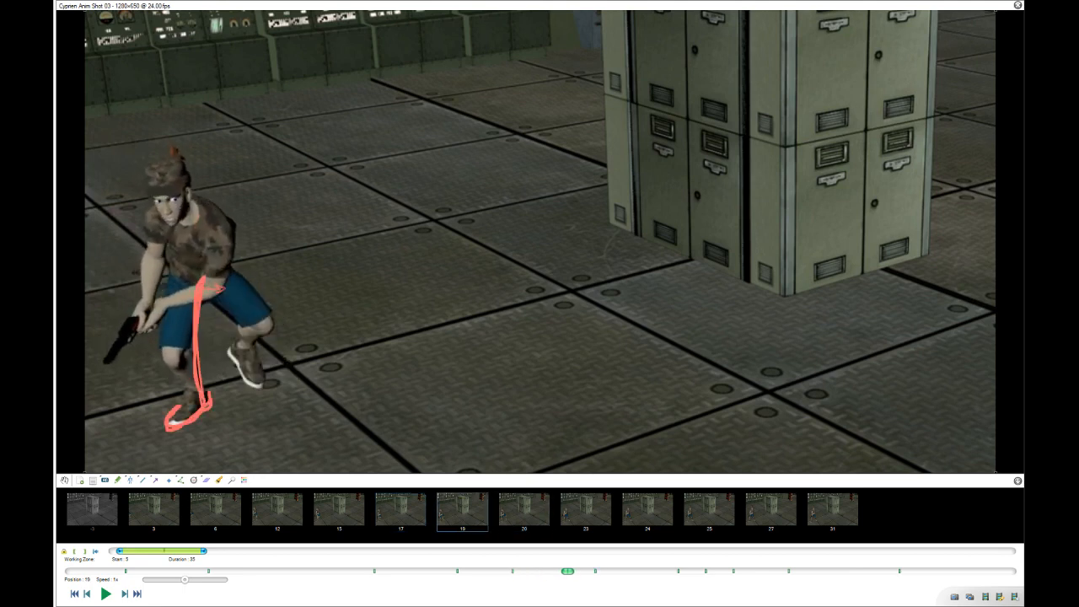
key(Left)
key(Right)
key(Right)
Draw red lines over the torso and hips on frame 20, then undo them.
drag(220, 251, 160, 300)
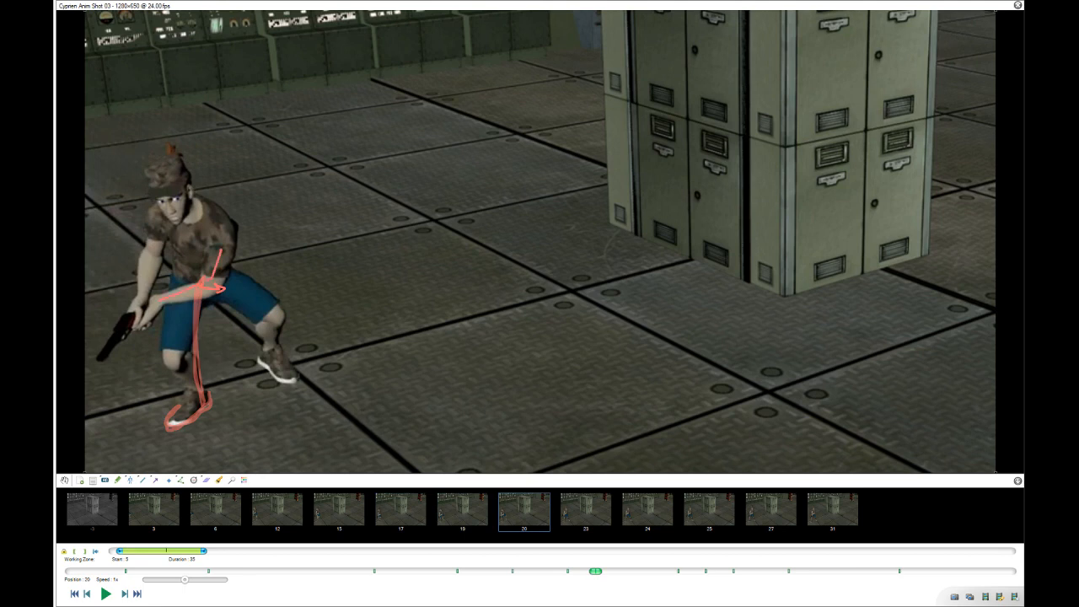
mouse_move(168, 241)
mouse_down()
mouse_move(146, 288)
mouse_move(155, 275)
mouse_move(162, 282)
mouse_up()
key(ctrl+z)
key(ctrl+z)
Advance to frame 21 and draw red direction arrows on the chest and near the forearm.
key(Left)
key(Right)
key(Right)
click(244, 300)
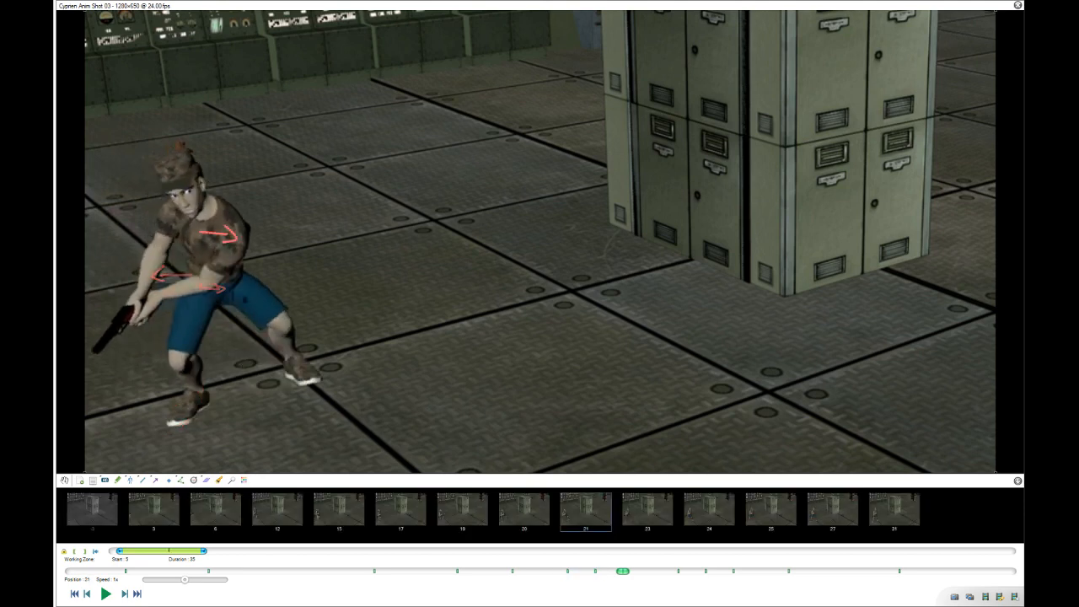
Step from frame 19 through to frame 32 to examine how the weight shifts between the feet.
key(Left)
key(Left)
key(Right)
key(Right)
key(Right)
key(Right)
key(Right)
key(Right)
key(Right)
key(Right)
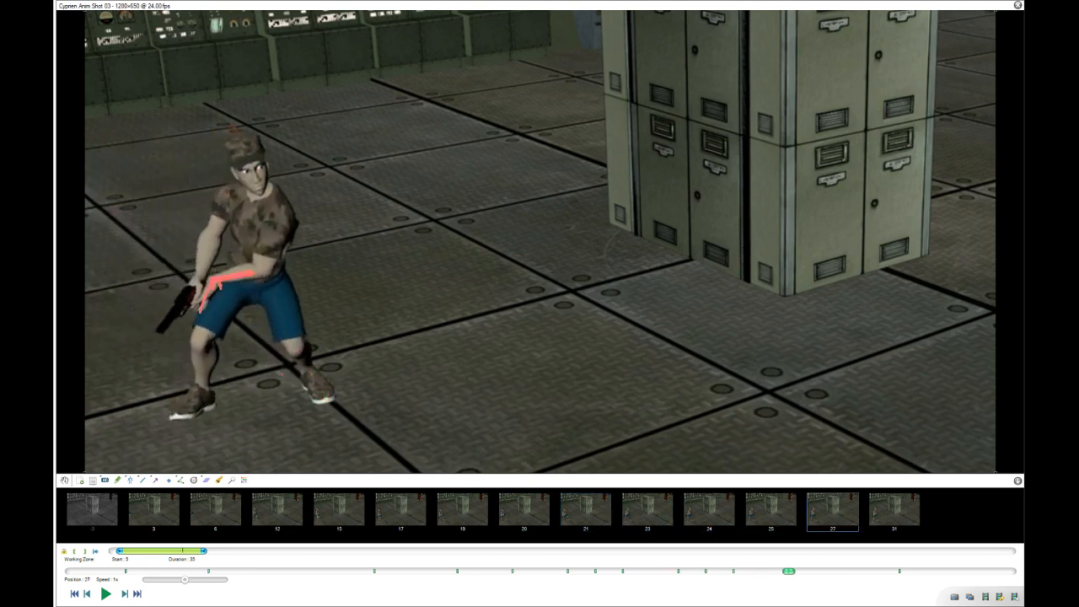
key(Right)
key(Right)
key(Right)
key(Right)
key(Right)
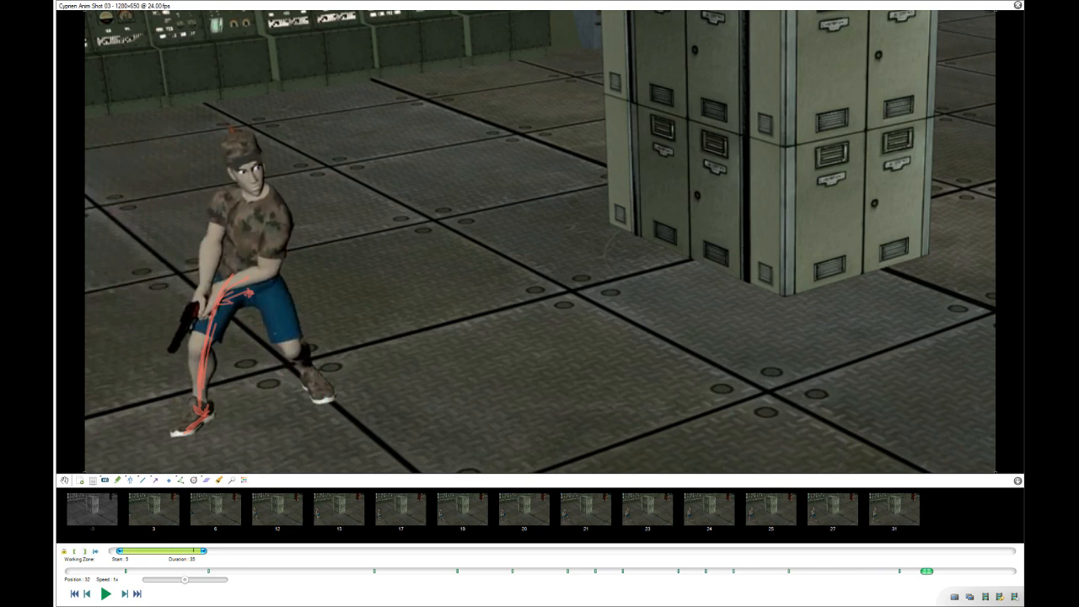
Play the whole clip at normal zoom, pause it and go back to frame 40.
key(space)
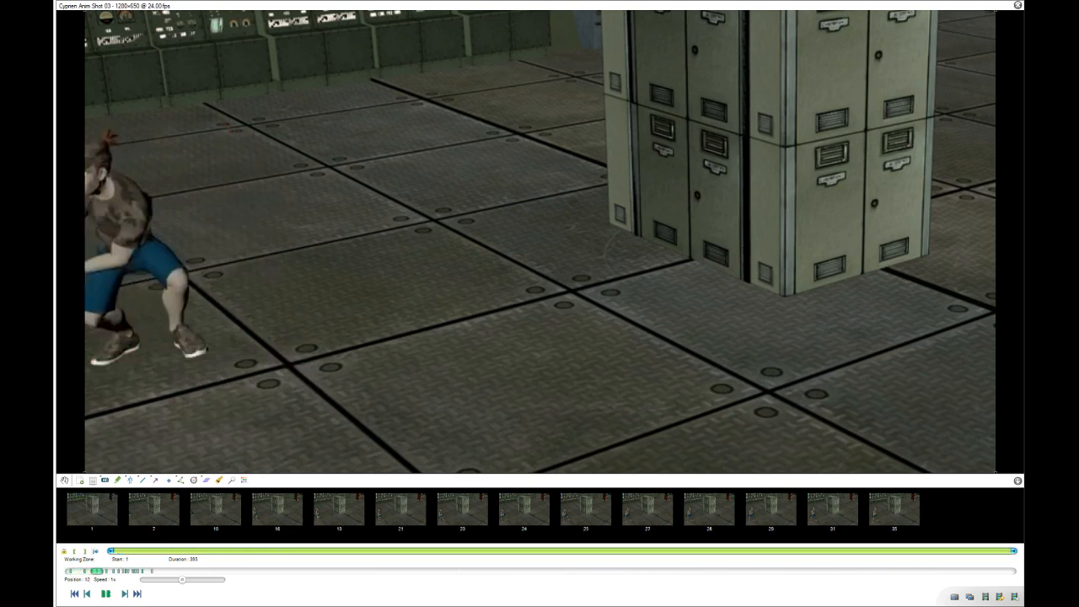
key(1)
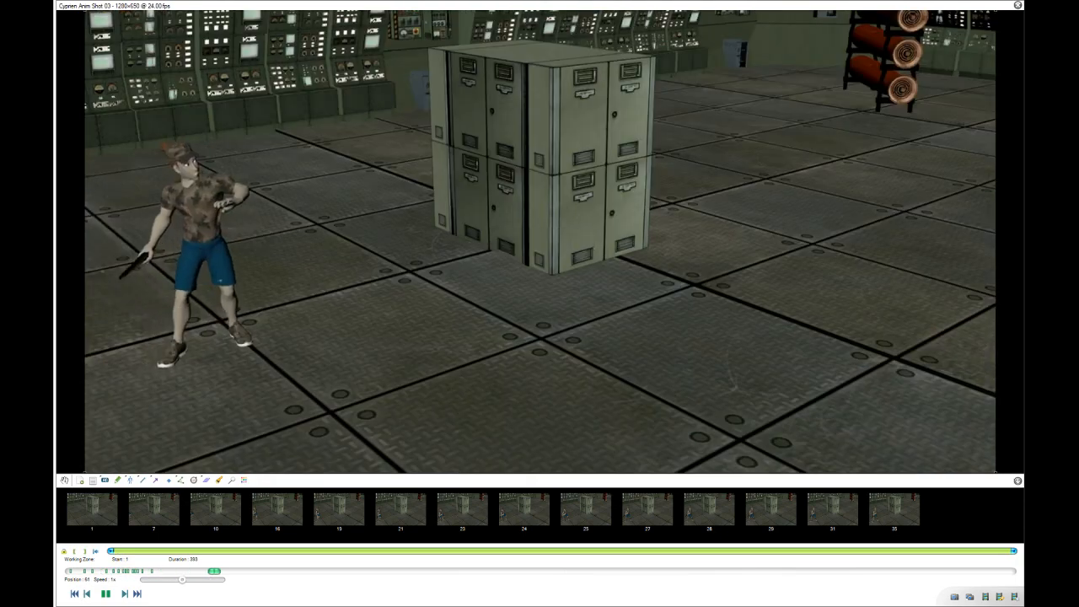
key(space)
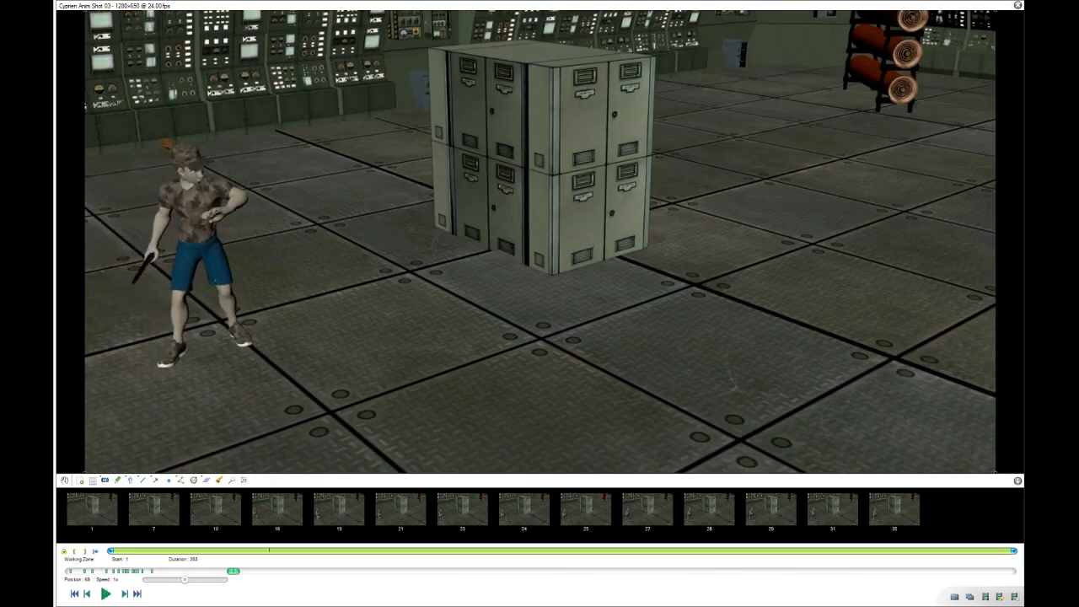
drag(233, 571, 189, 570)
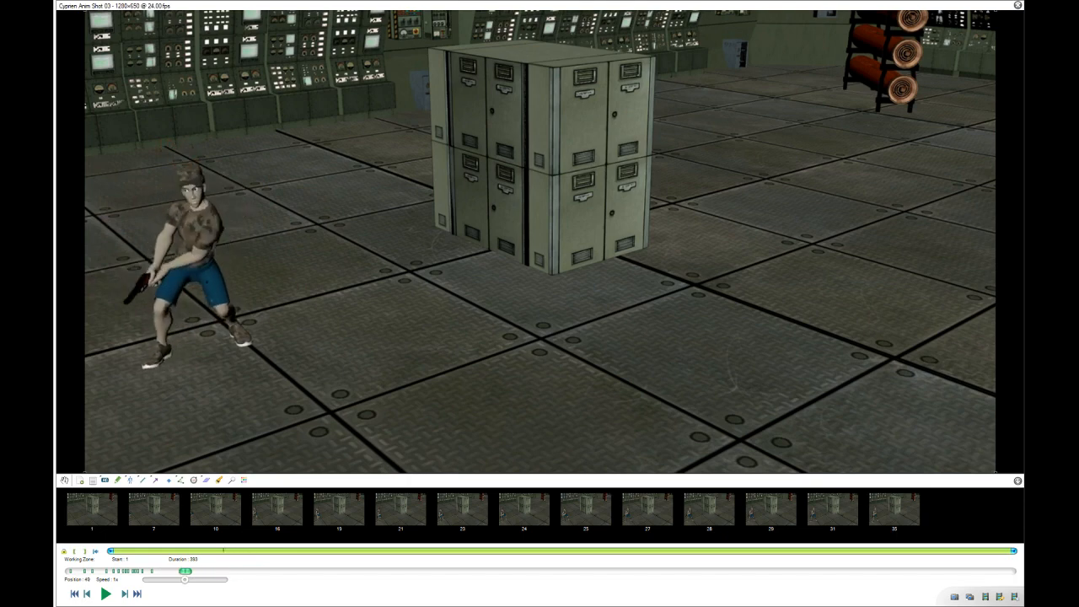
Play the clip briefly, go back to frame 56 and draw red marks over the character's face and hips.
click(105, 593)
key(space)
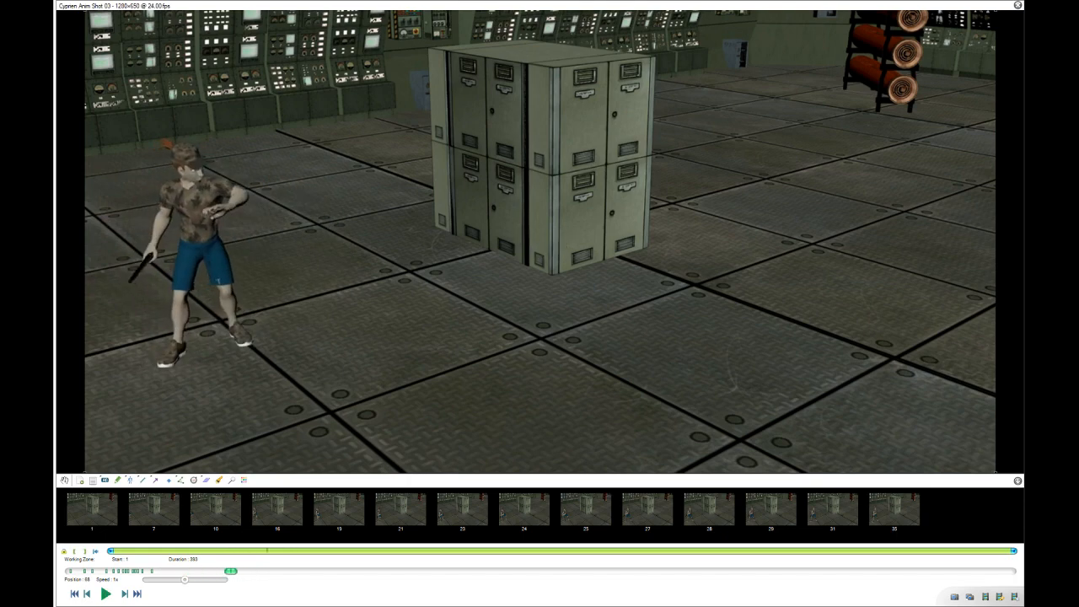
drag(231, 571, 202, 570)
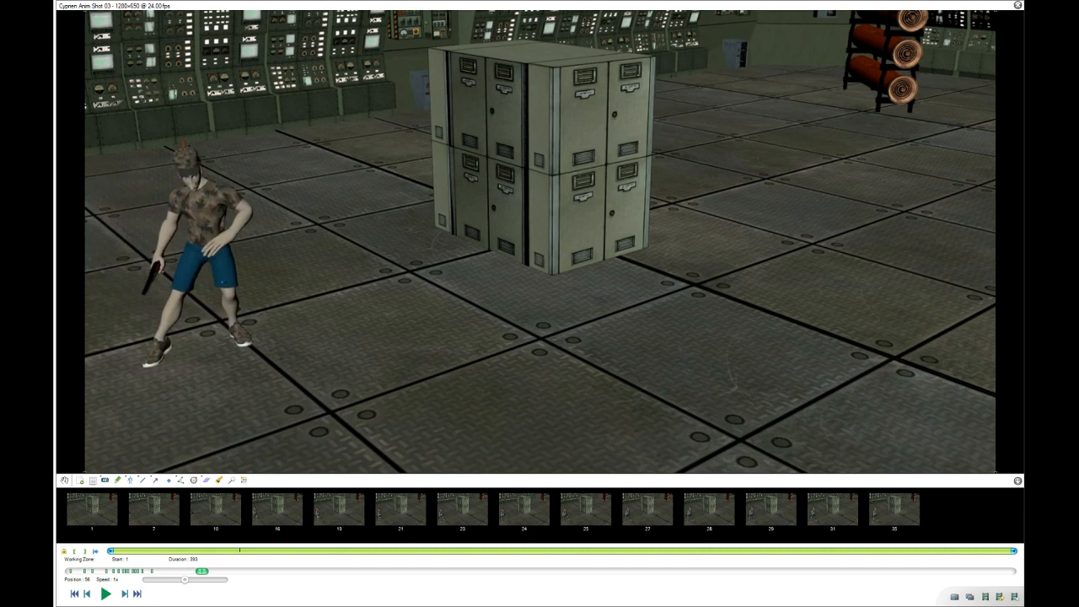
drag(224, 242, 206, 254)
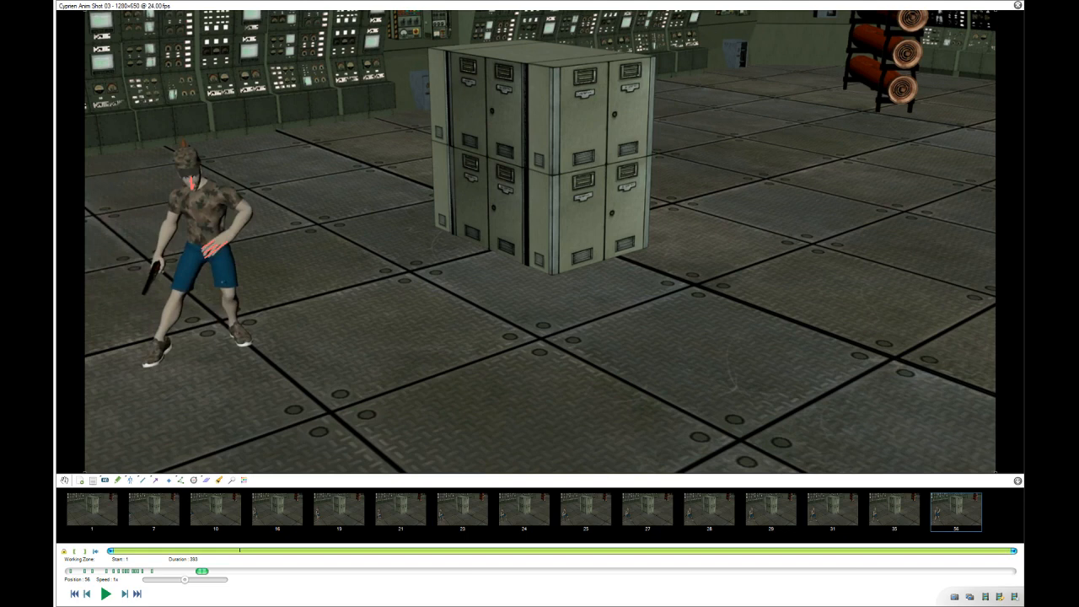
Compare frame 56 with its neighbouring frames and draw a red line on frame 56 along the leg from hip to foot.
key(Left)
key(Left)
key(Right)
key(Right)
key(Right)
key(Left)
key(Left)
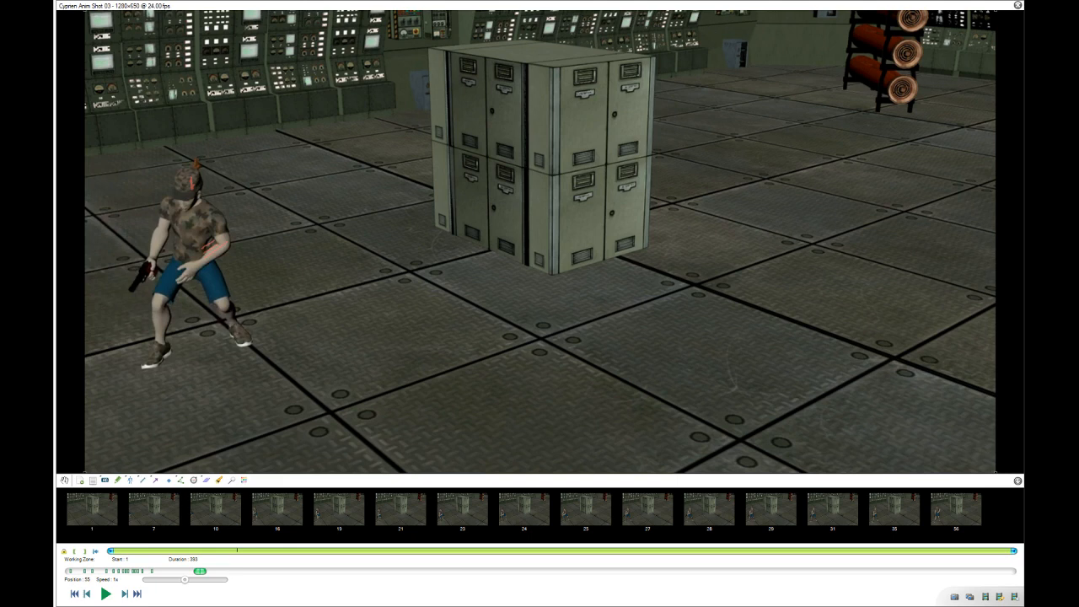
key(Right)
drag(193, 259, 150, 360)
Step forward from frame 56 to frame 80 to examine how the feet and weight shift into the crouching move.
key(Left)
key(Right)
key(Left)
key(Left)
key(Right)
key(Right)
key(Right)
key(Right)
key(Right)
key(Right)
key(Right)
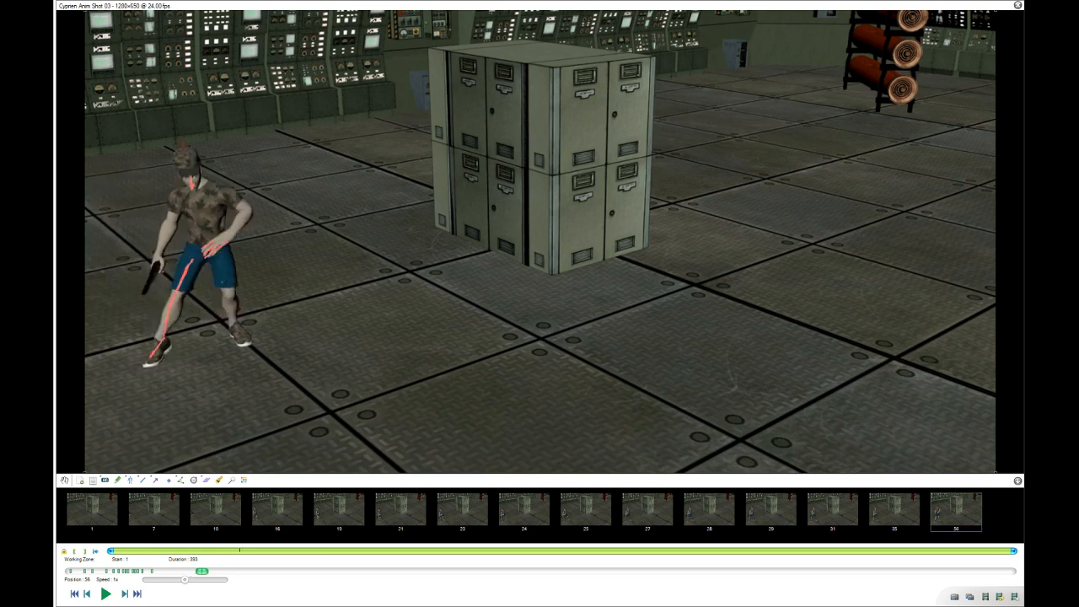
key(Right)
key(Right)
key(Right)
key(Right)
key(Right)
key(Right)
key(Right)
key(Right)
key(Right)
key(Right)
key(Right)
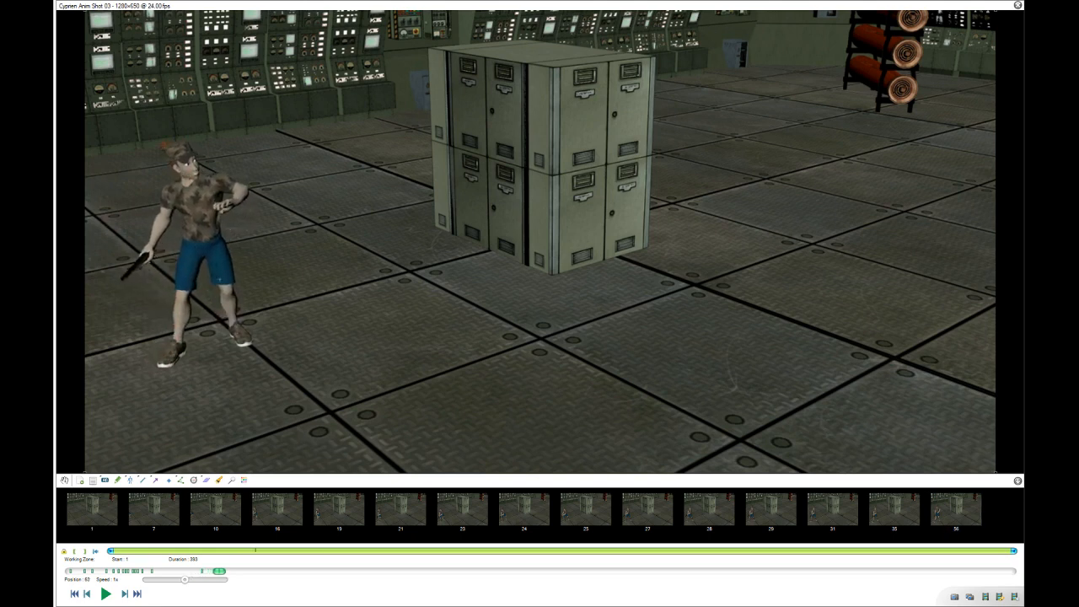
key(Right)
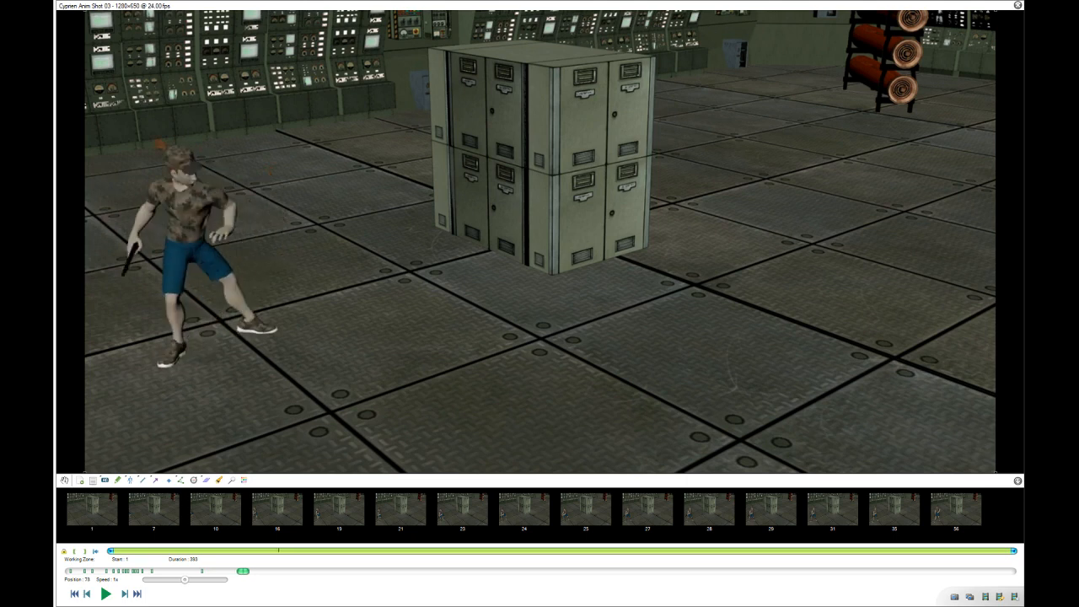
key(Right)
key(Right)
key(Right)
key(Right)
key(Right)
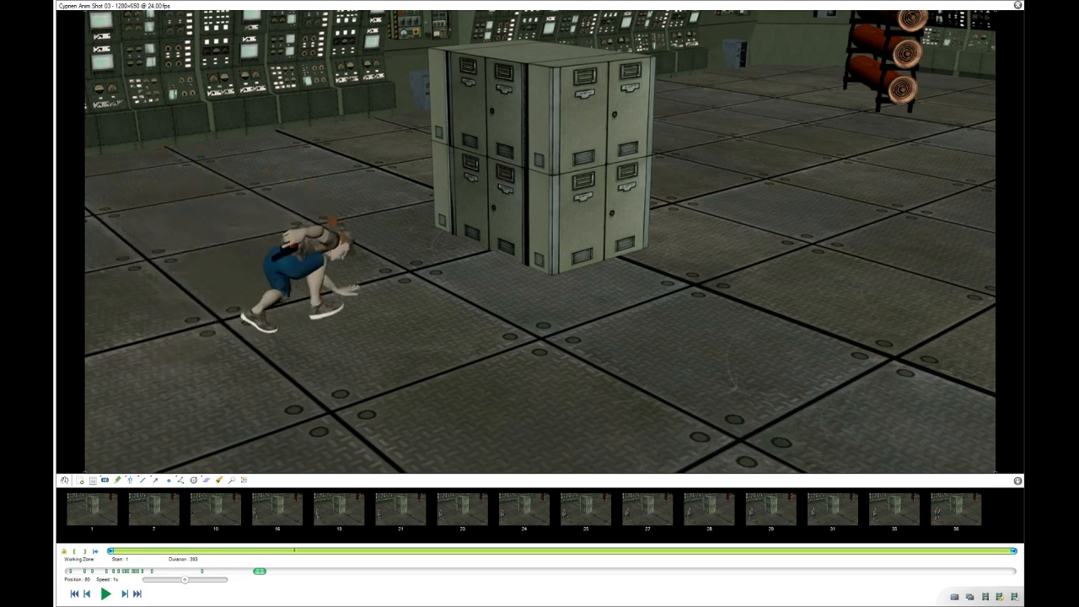
Go back to frame 70 and set it as the start of the working zone.
key(Left)
key(Left)
key(Left)
key(Left)
key(Left)
key(Left)
key(Left)
key(Left)
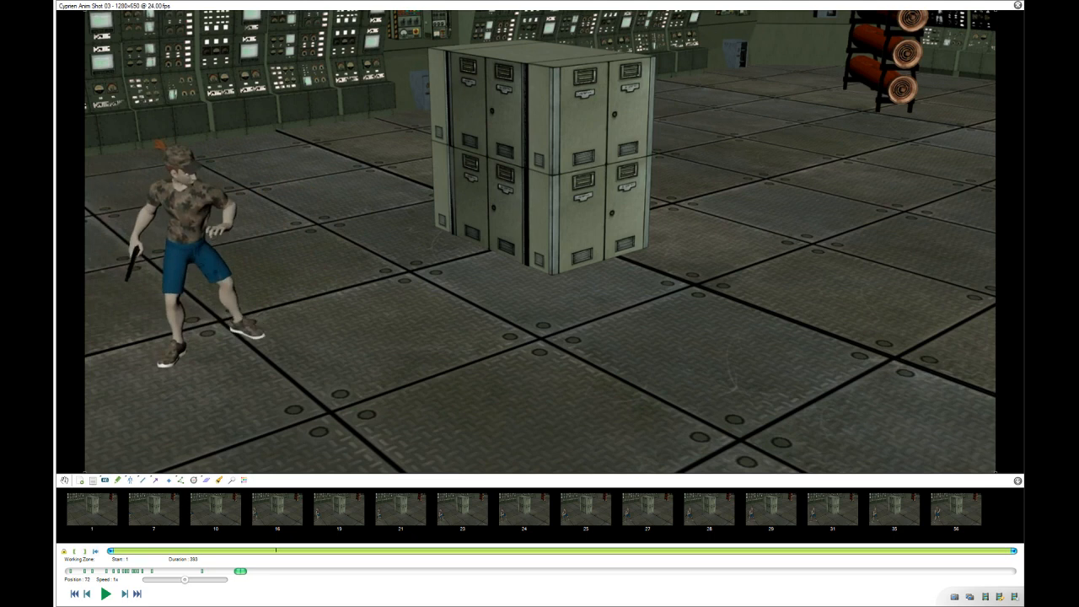
key(Left)
key(Right)
click(74, 551)
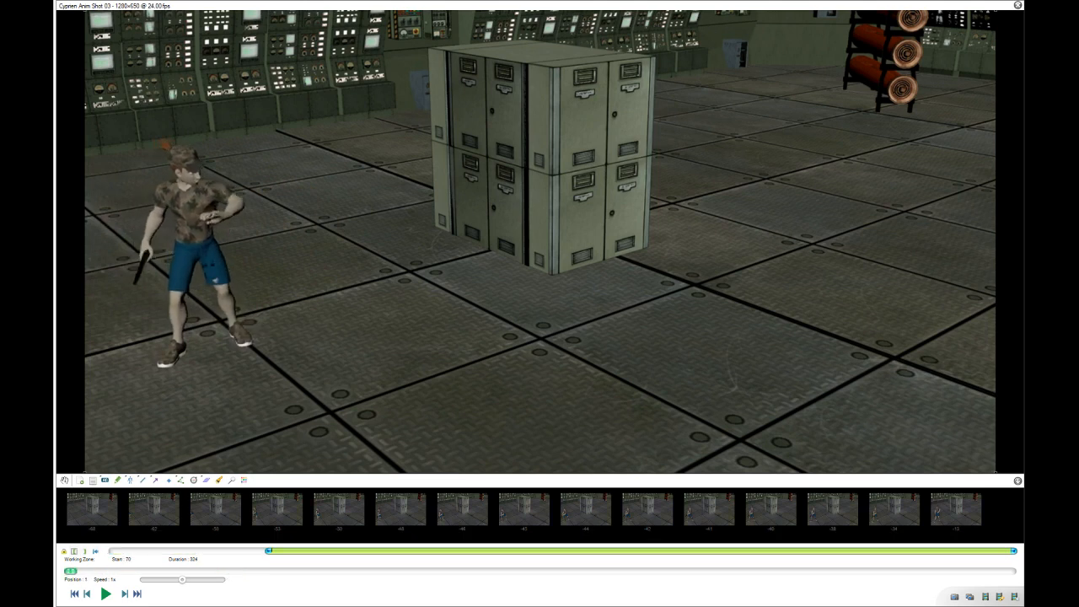
Advance to the working zone's frame 17 and make it the end of the zone.
key(Right)
key(Right)
key(Right)
key(Right)
key(Right)
key(Right)
key(Right)
key(Right)
key(Right)
key(Right)
key(Right)
key(Right)
key(Right)
key(Right)
key(Right)
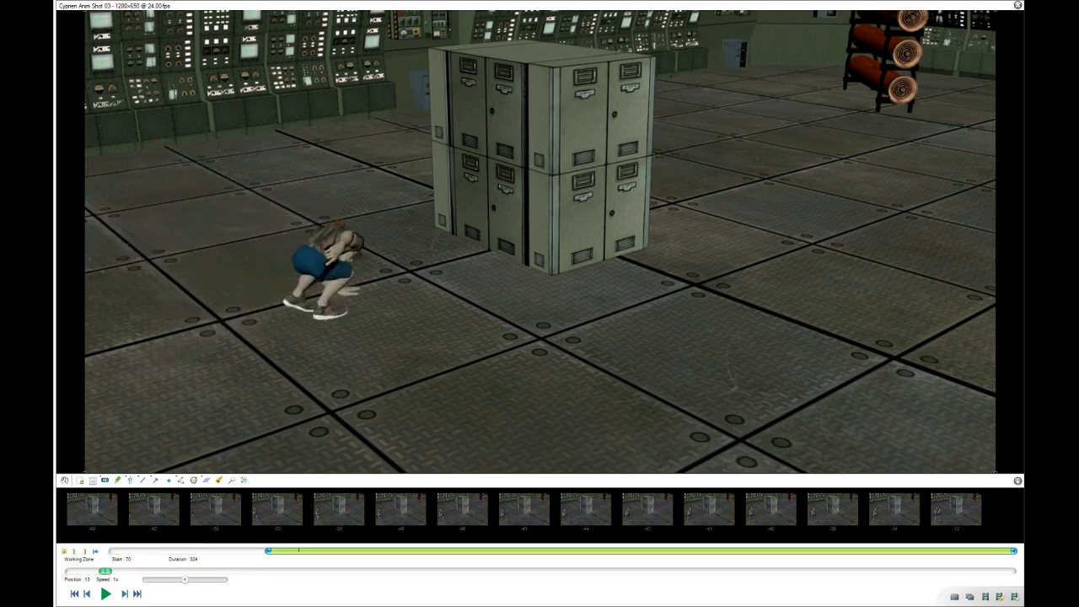
key(Right)
key(Right)
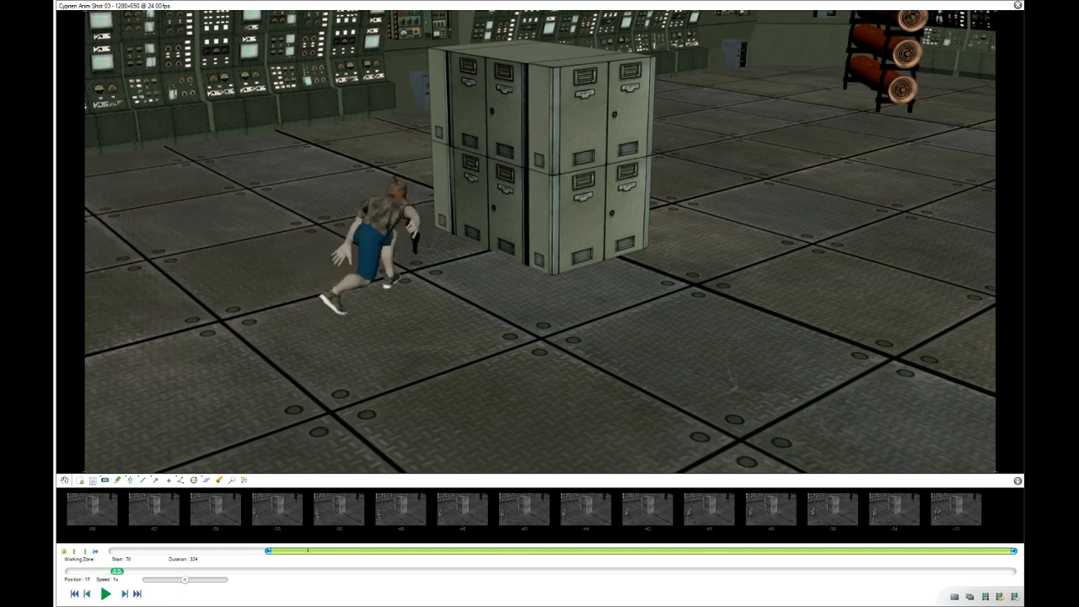
click(84, 552)
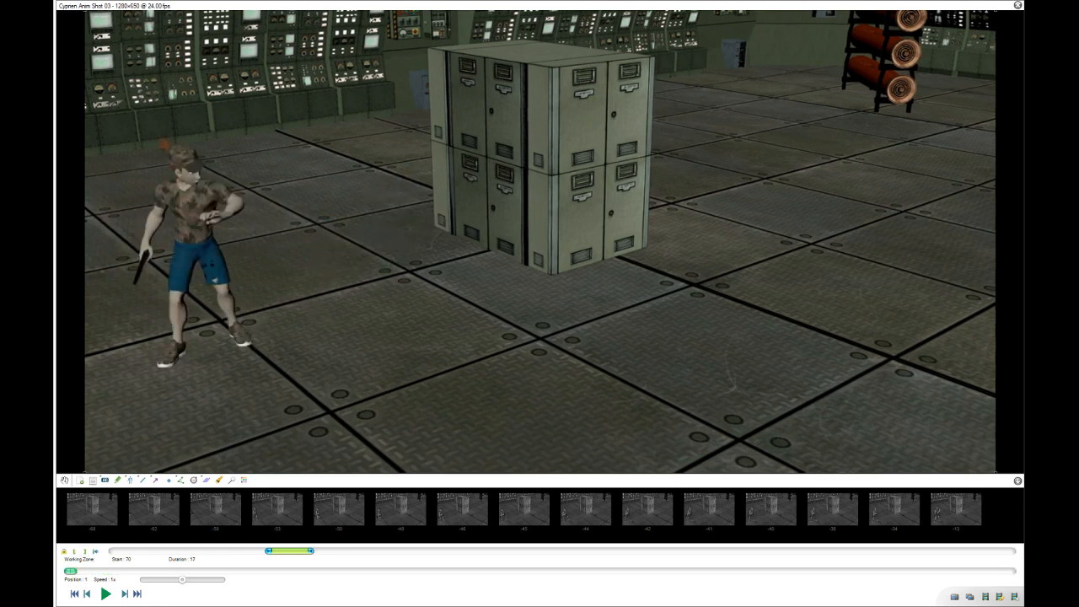
Play the working zone in a loop, pause it and return to its first frame to review the move.
key(space)
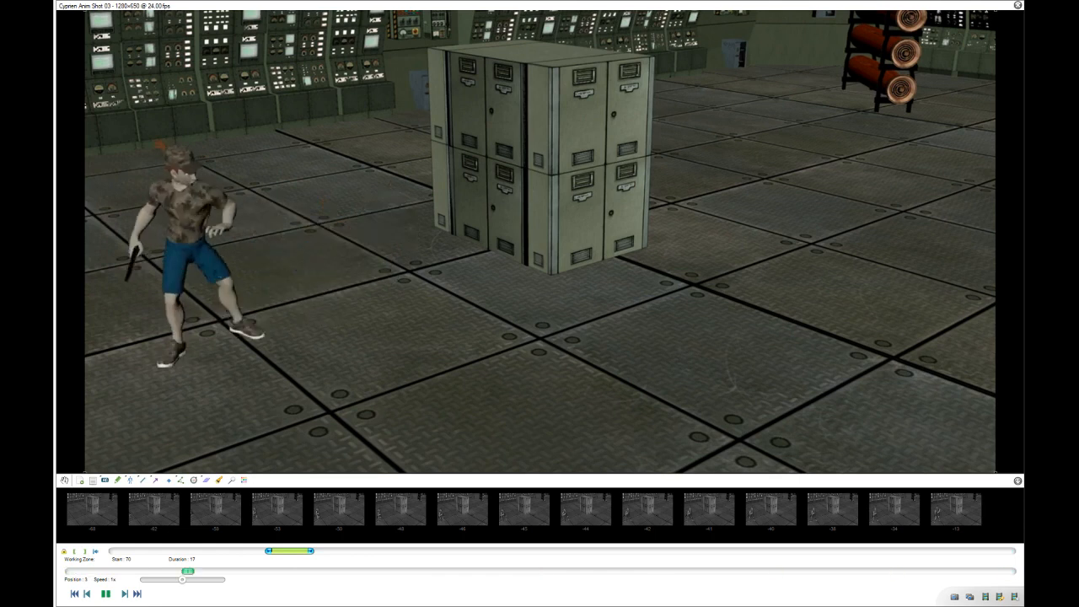
key(space)
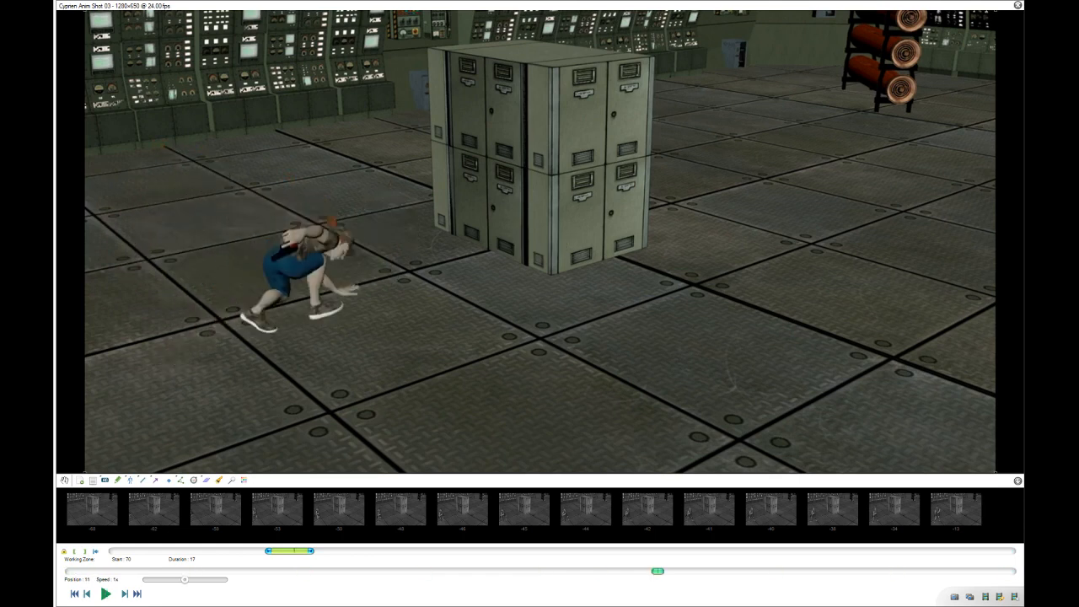
key(Left)
key(Left)
key(Left)
key(Left)
key(Left)
key(Left)
key(Left)
key(Left)
key(Left)
key(Left)
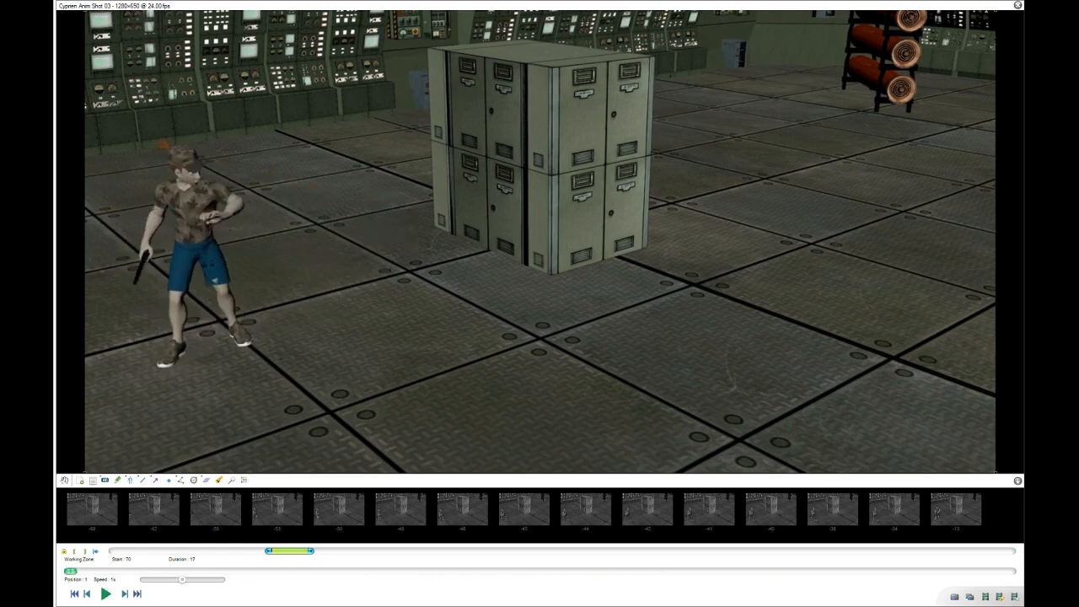
Draw a red circle around the character's hips on the first frame of the working zone.
key(Right)
key(Left)
mouse_move(199, 240)
mouse_down()
mouse_move(208, 246)
mouse_move(187, 244)
mouse_move(194, 251)
mouse_up()
Step through the working zone to compare the hip positions, return to its first frame and remove the drawing on the hips.
key(Right)
key(Right)
key(Right)
key(Right)
key(Right)
key(Right)
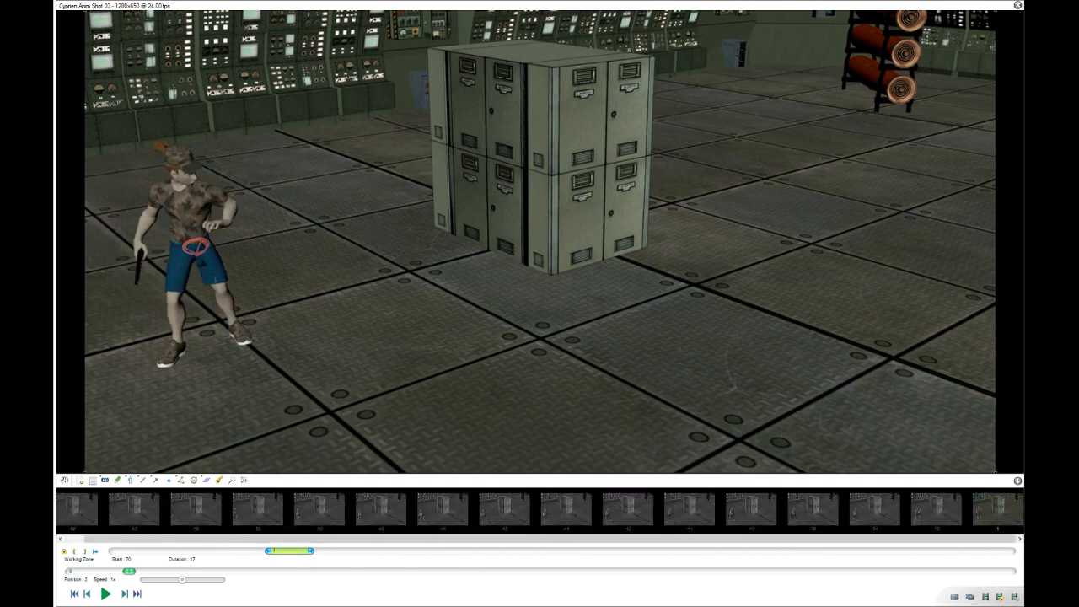
key(Right)
key(Right)
key(Right)
key(Right)
key(Right)
key(Right)
key(Right)
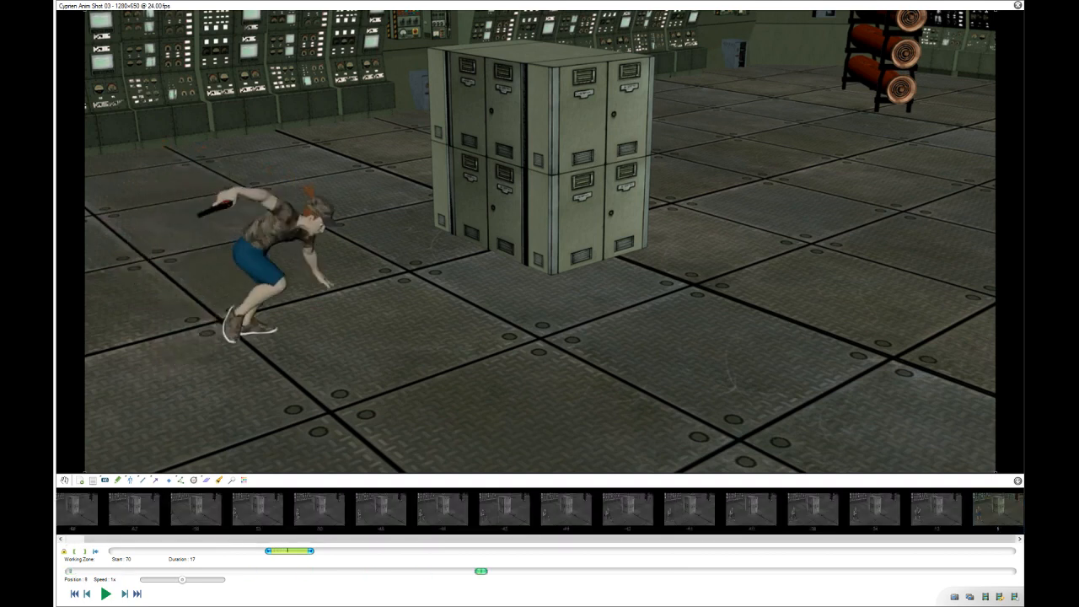
key(Right)
key(Right)
key(Right)
key(Right)
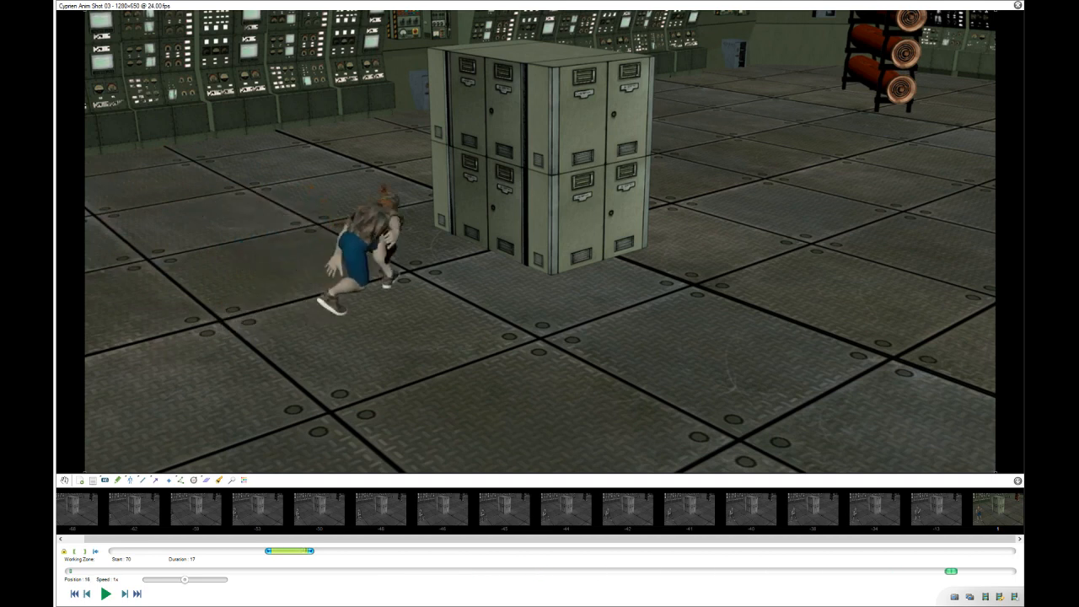
key(Right)
key(Left)
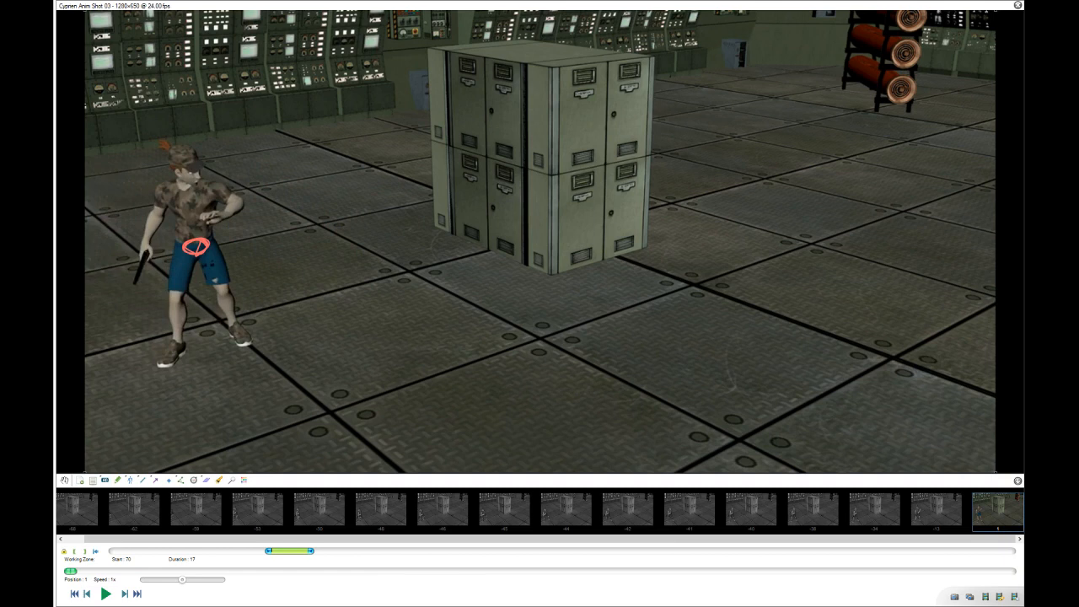
key(ctrl+Delete)
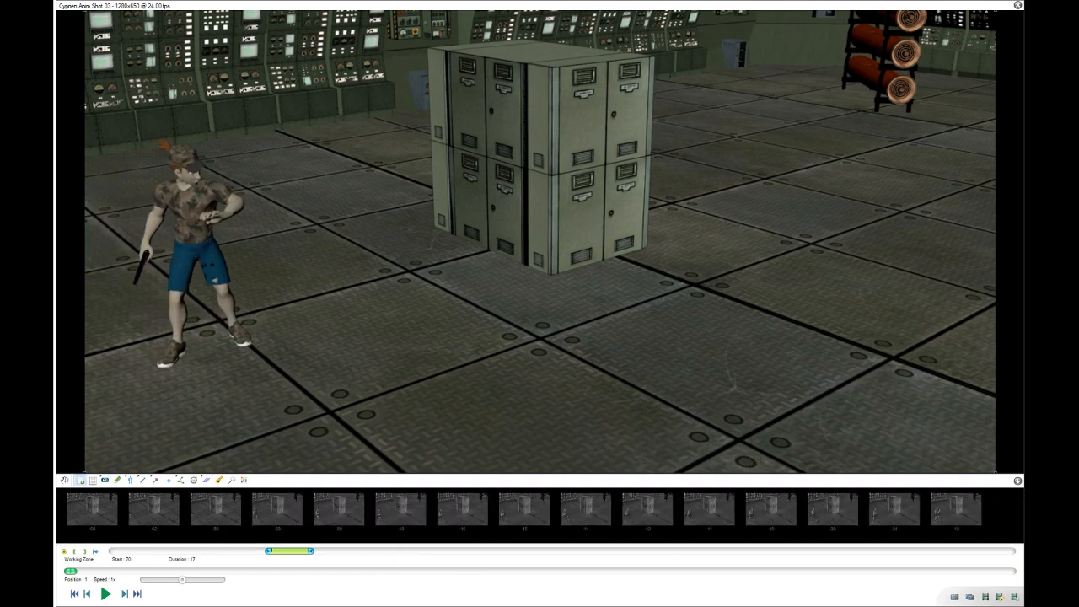
Add a key image at the working zone's first frame and start path tracking with the tracker centred on the hips.
click(81, 481)
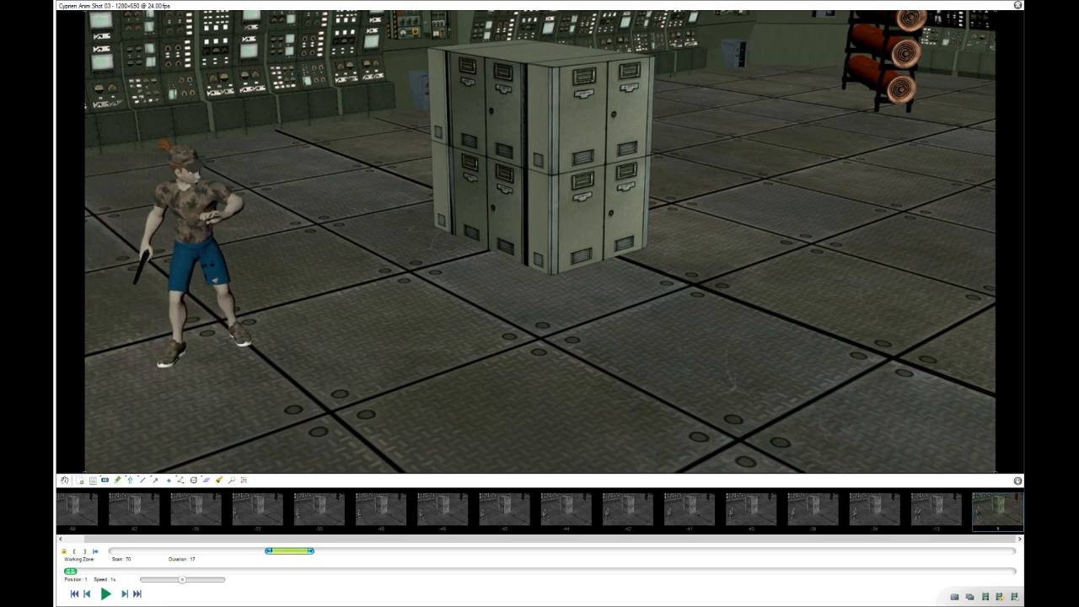
click(200, 249)
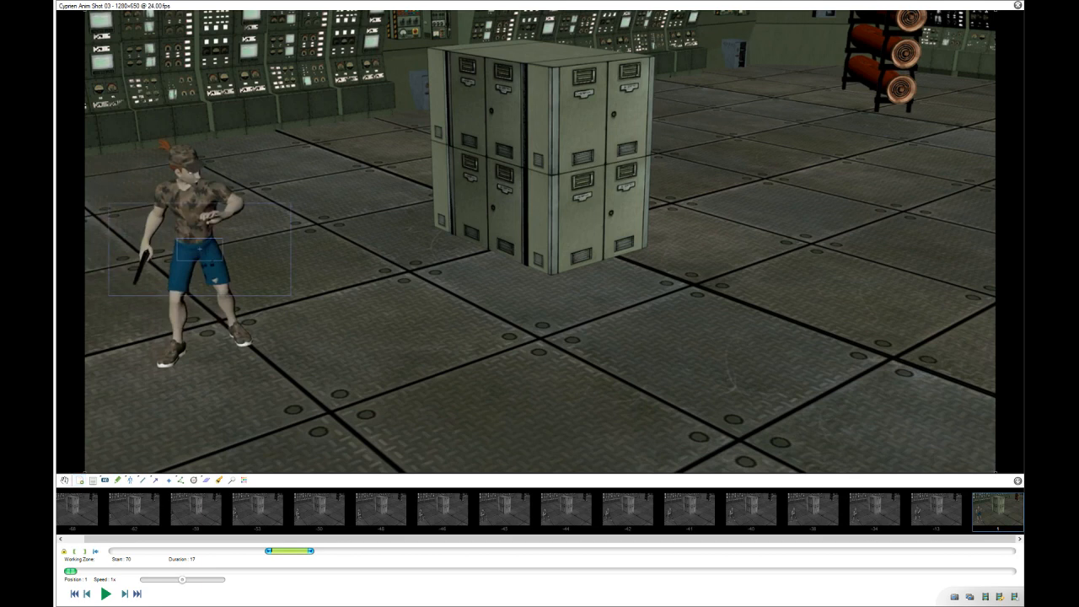
drag(200, 249, 196, 250)
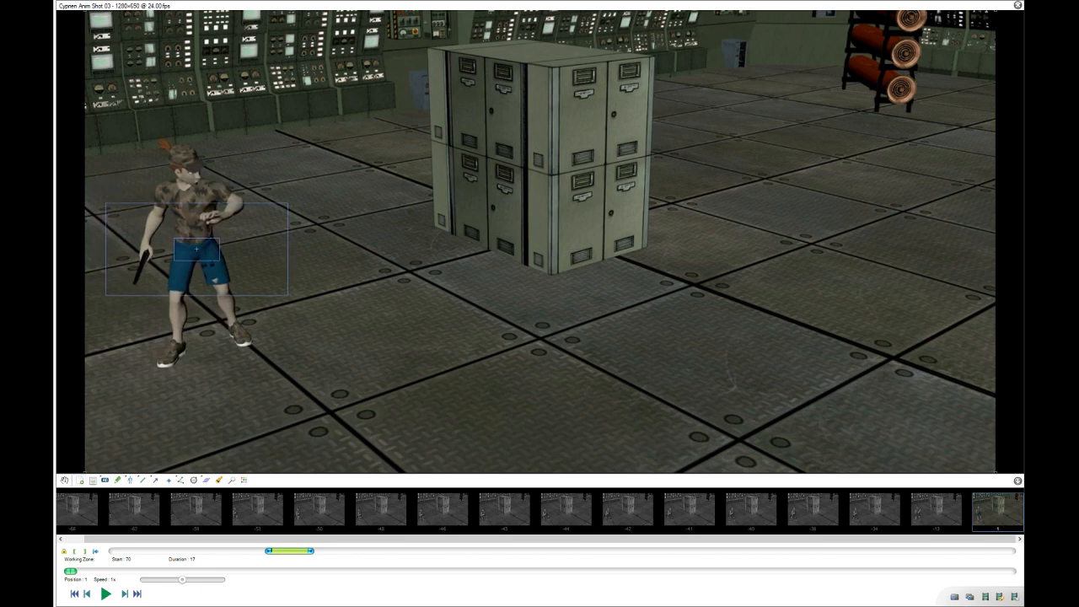
Track the hip path up to frame 10, checking frame 9 and realigning the tracker on the hips at frame 10.
key(Right)
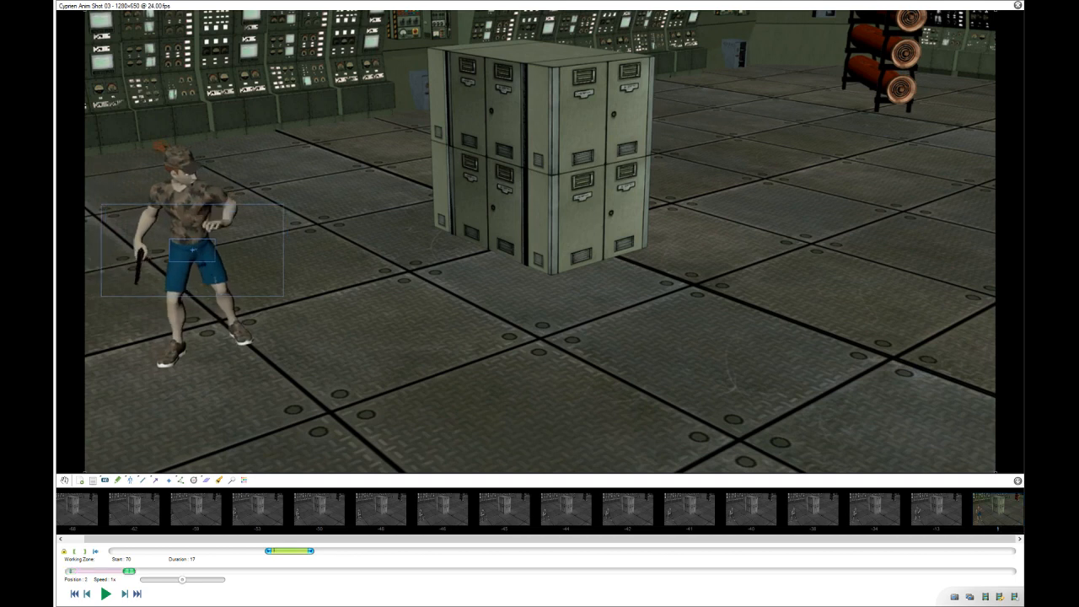
key(Right)
key(Right)
key(Right)
key(Right)
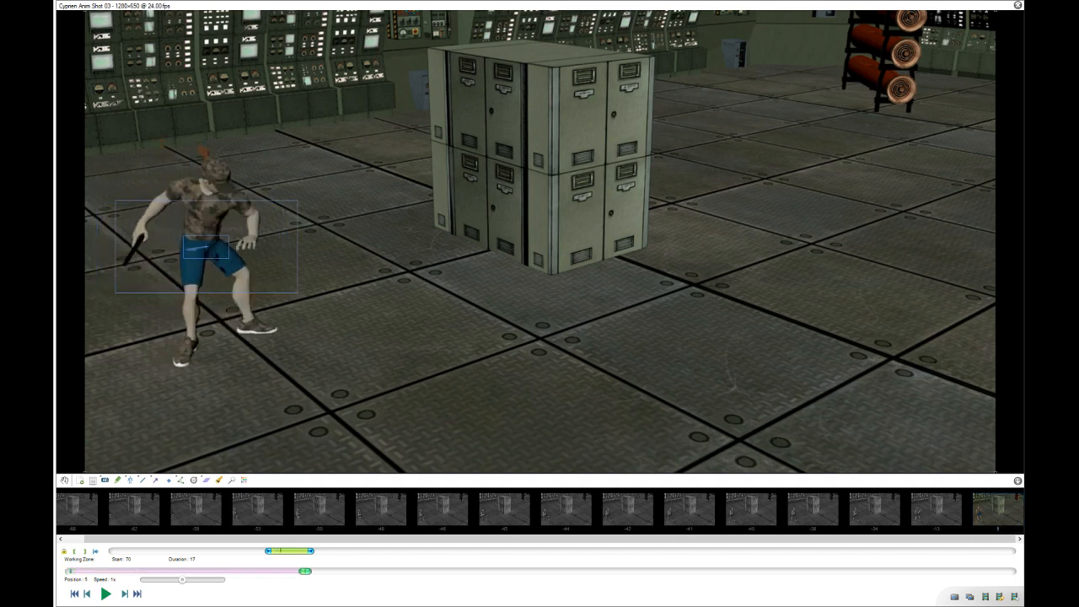
key(Right)
key(Right)
key(Right)
key(Right)
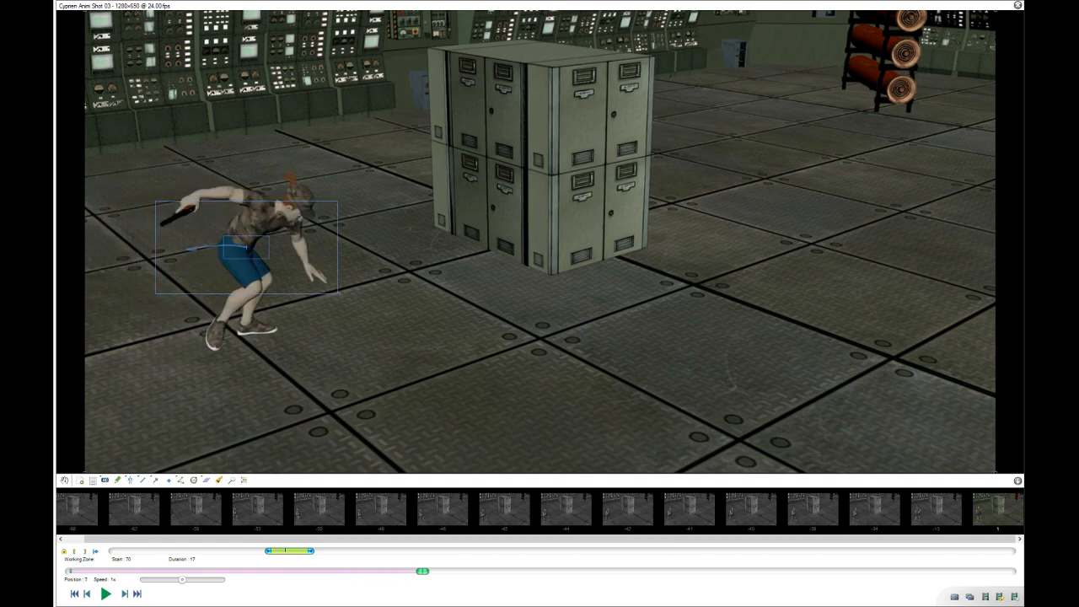
key(Right)
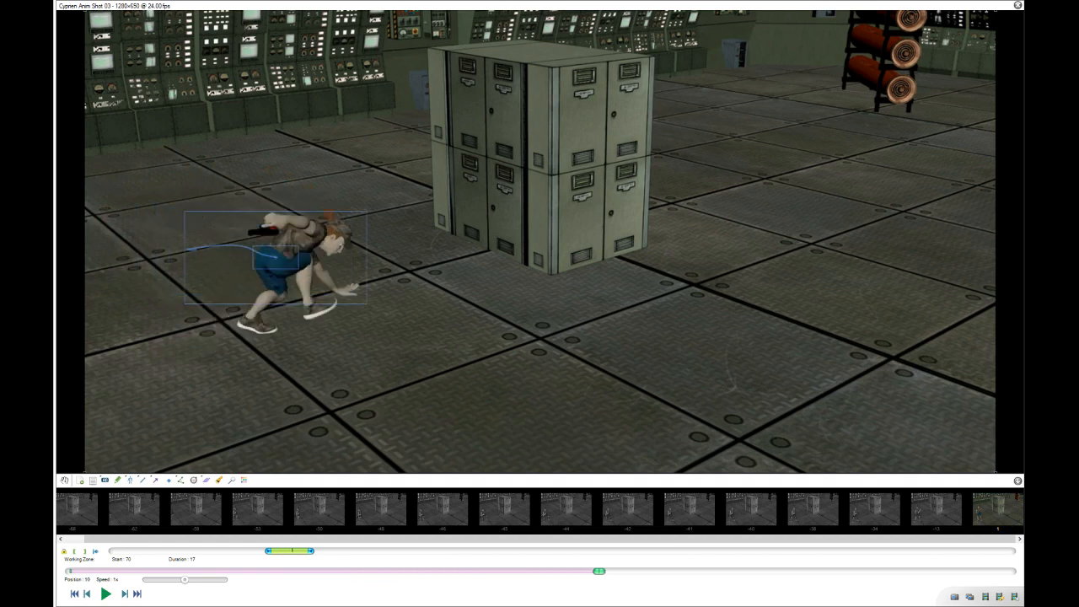
key(Left)
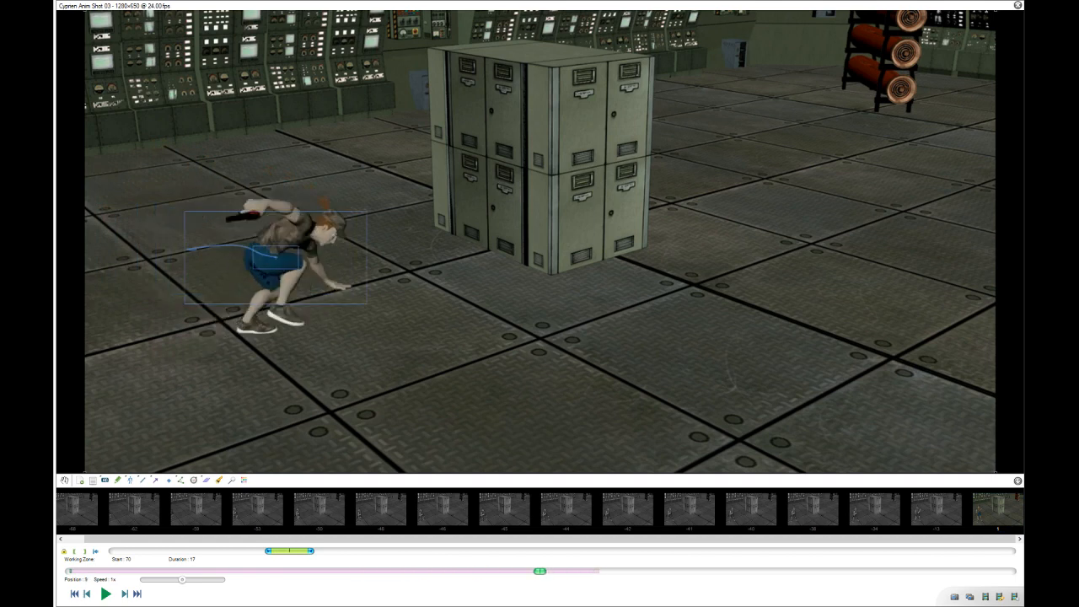
key(Right)
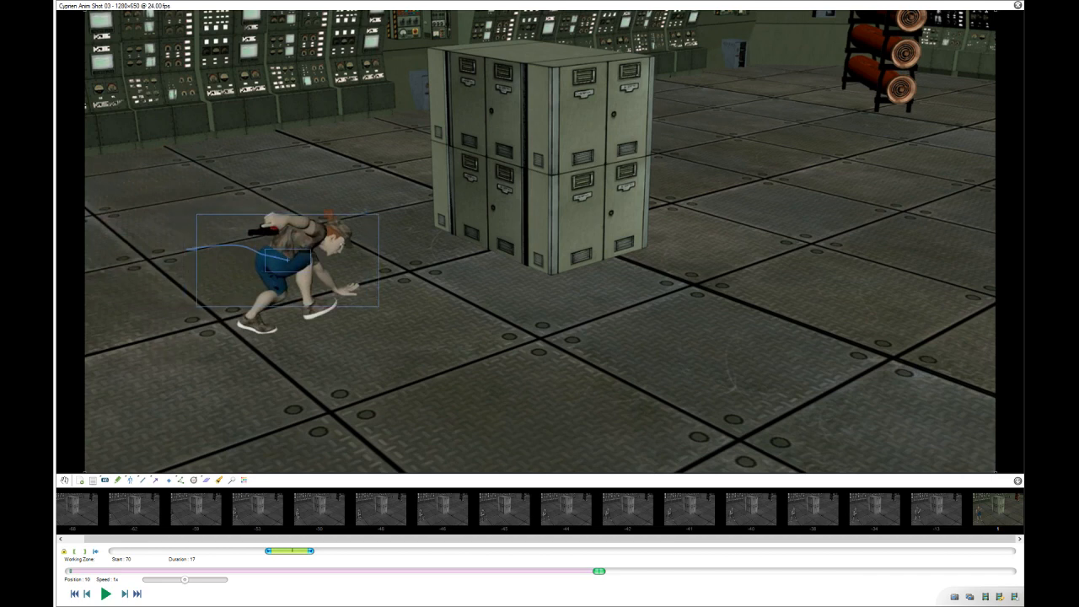
Continue tracking the hip path frame by frame up to frame 16 of the working zone.
key(Right)
key(Right)
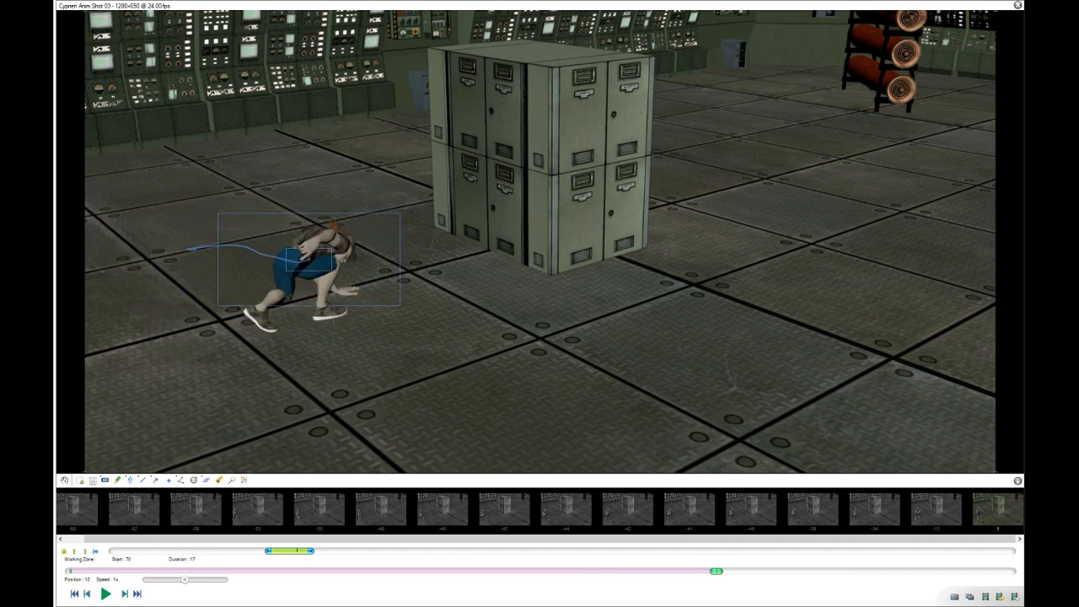
key(Right)
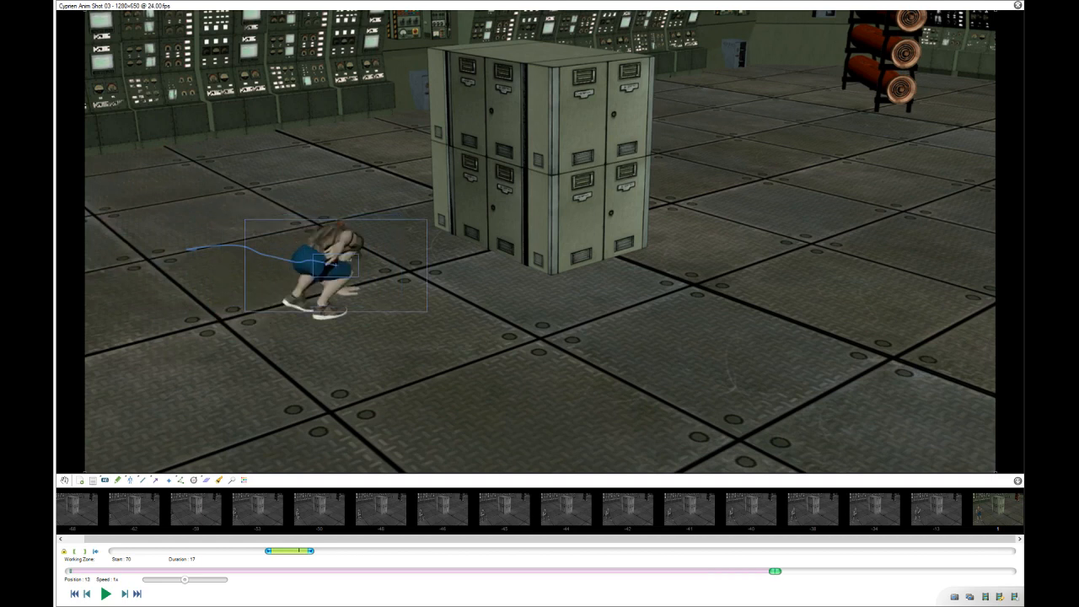
key(Right)
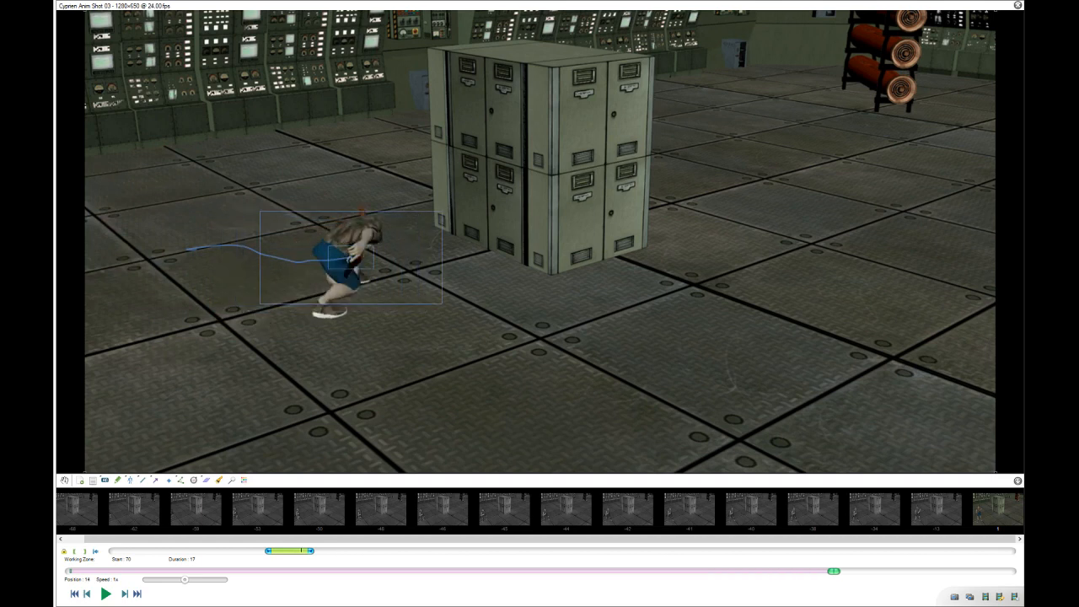
key(Right)
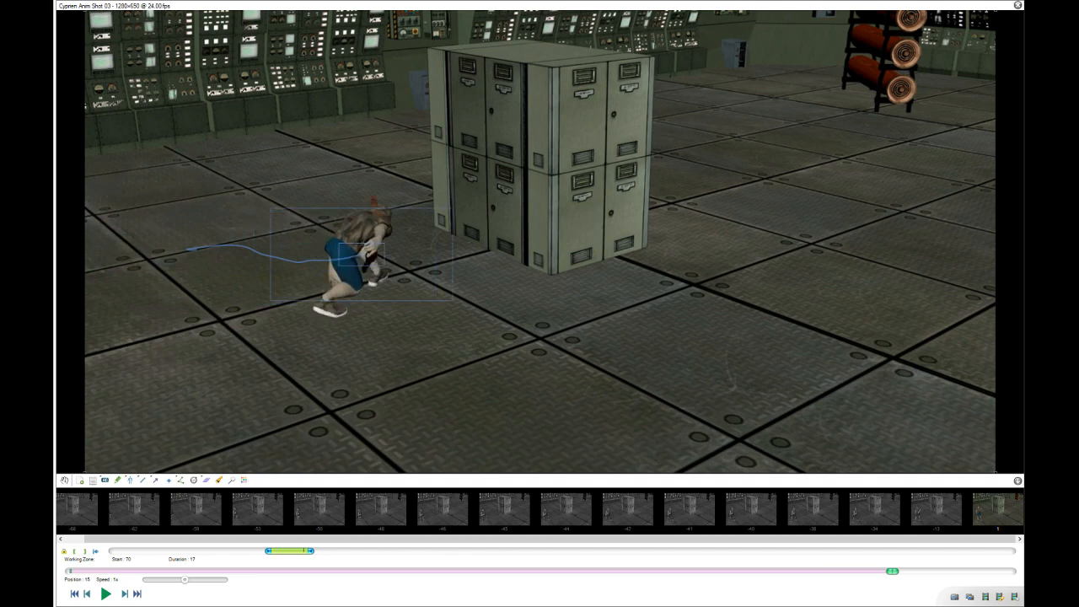
key(Right)
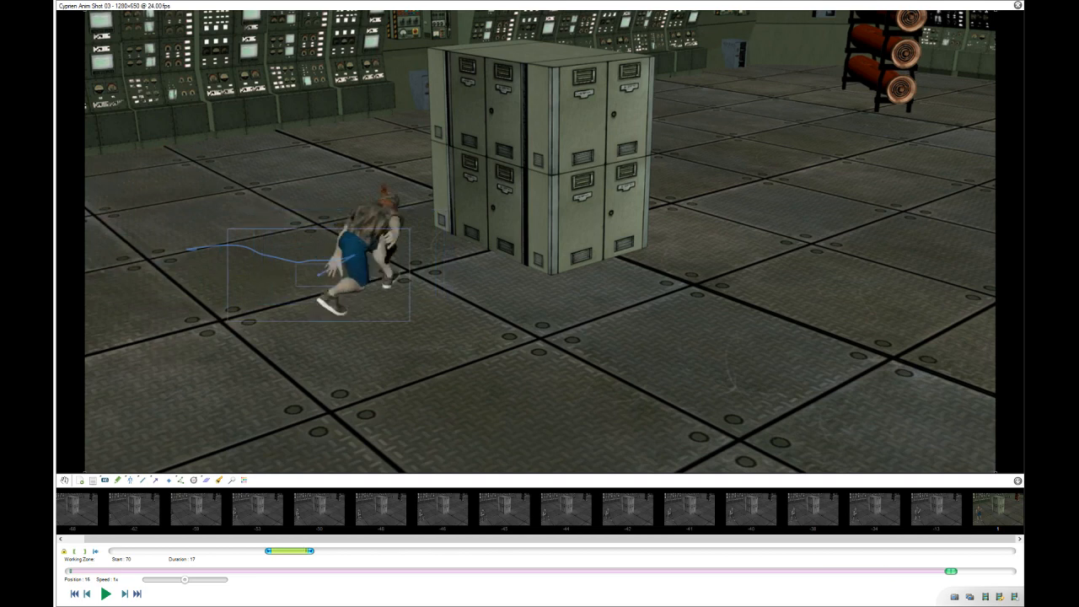
Align the tracker on the hips at frames 16 and 17, then end the path tracking.
drag(334, 268, 379, 239)
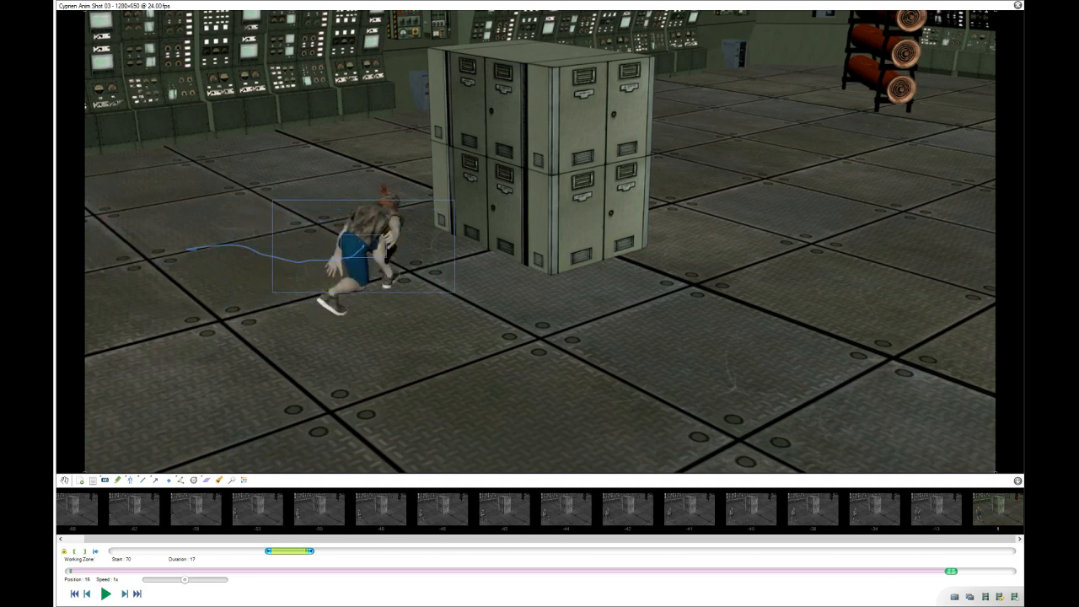
key(Right)
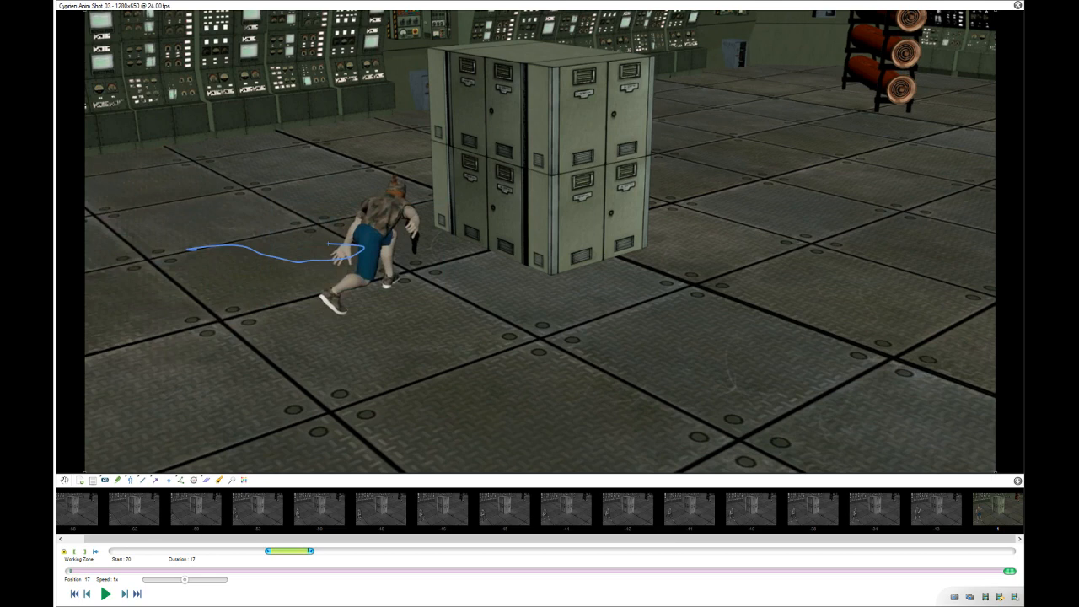
drag(329, 245, 382, 236)
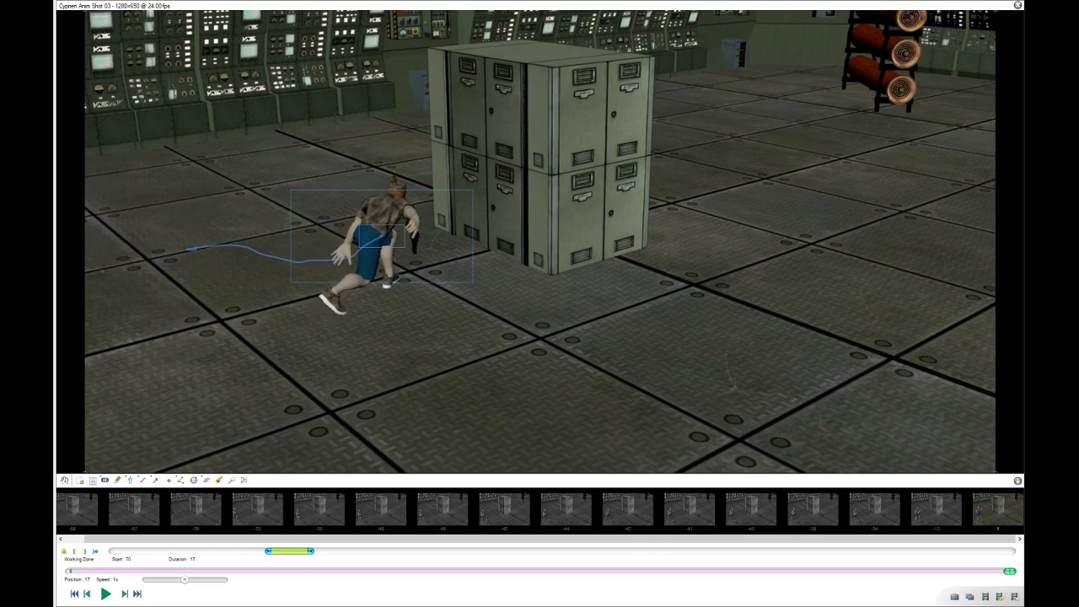
double_click(382, 236)
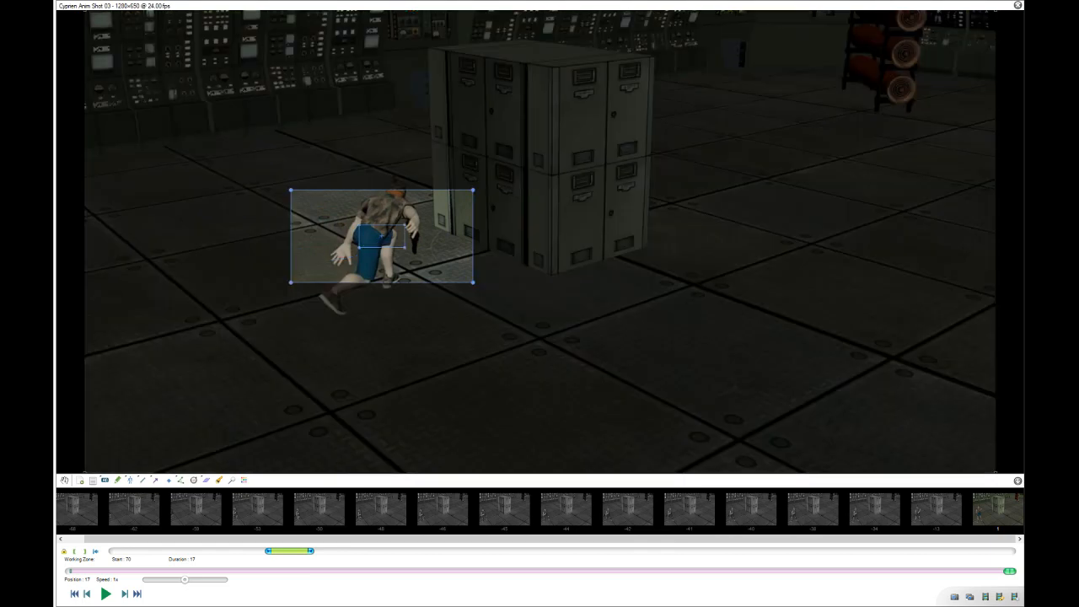
double_click(382, 236)
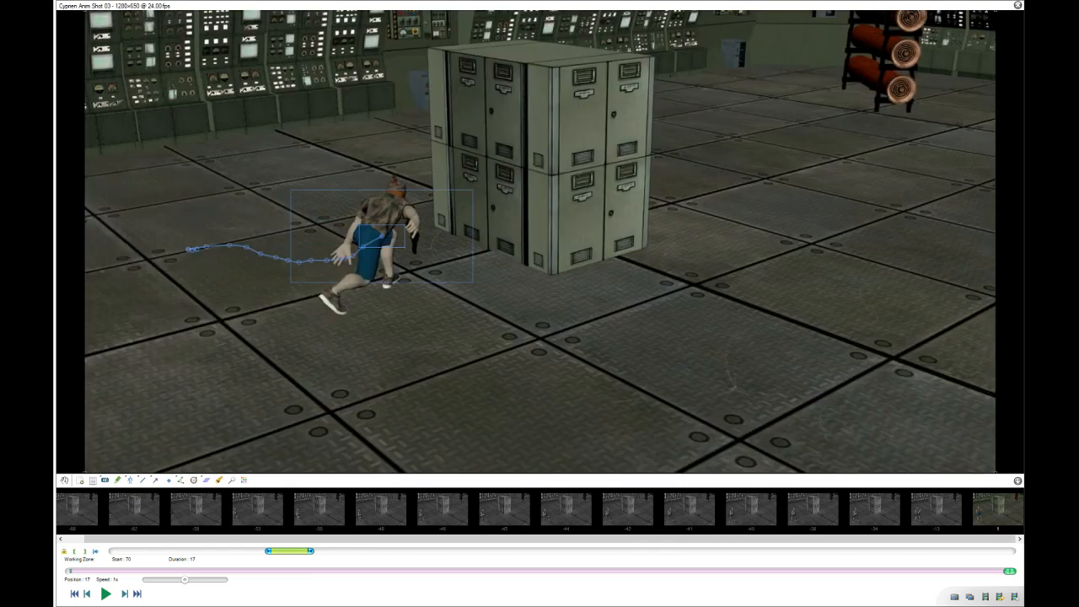
Step back along the tracked hip path from frame 17 to frame 3 to examine the whole curve.
key(Left)
key(Left)
key(Left)
key(Left)
key(Left)
key(Left)
key(Left)
key(Left)
key(Left)
key(Left)
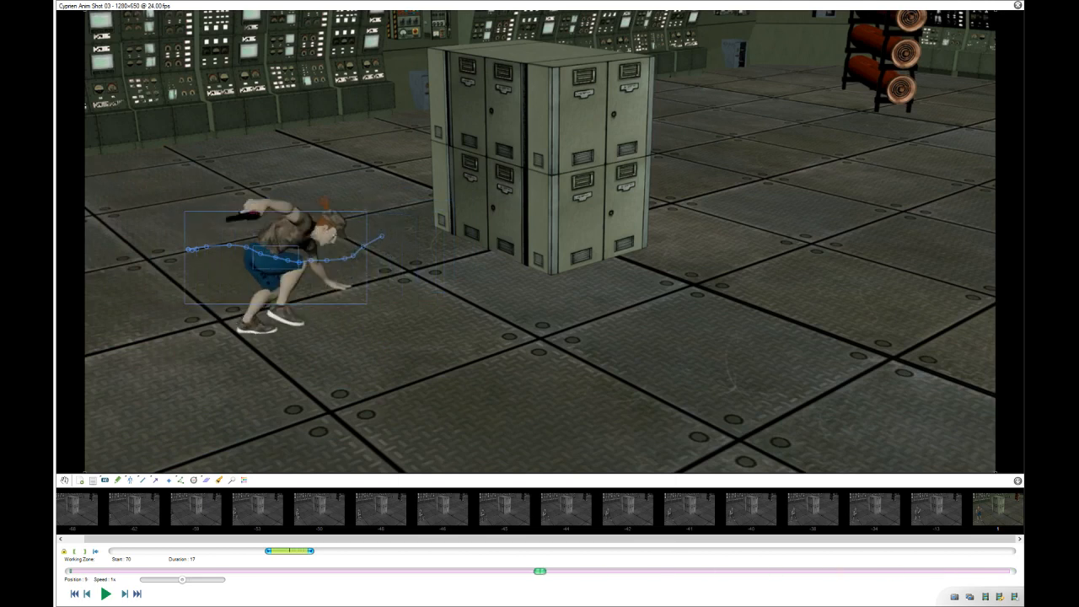
key(Left)
key(Left)
key(Left)
key(Left)
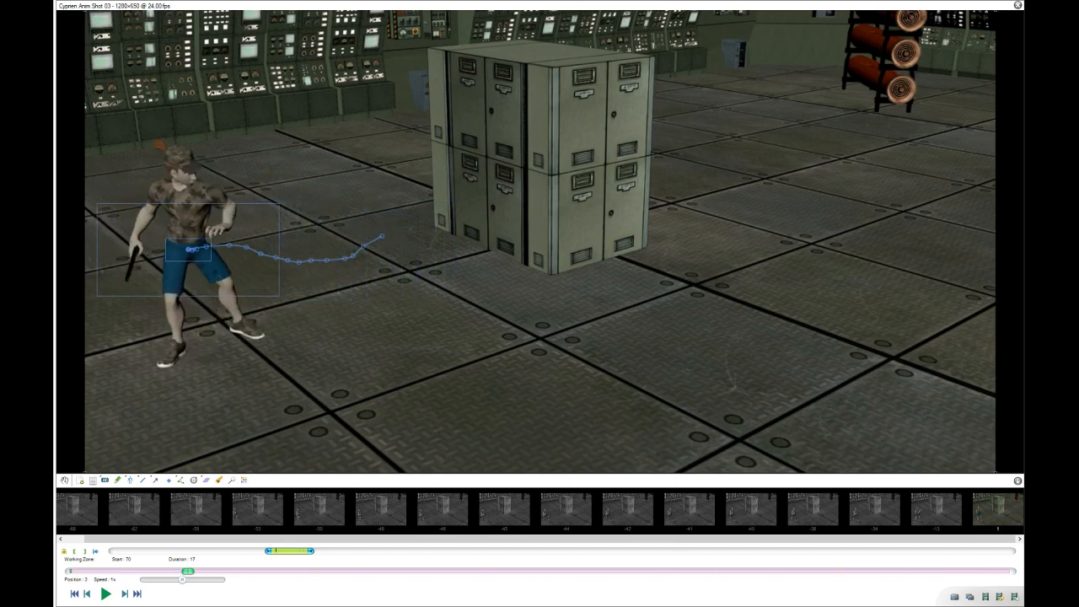
Step forward to frame 9 and compare the hip positions at frames 8 and 9 along the path.
key(Right)
key(Right)
key(Right)
key(Right)
key(Right)
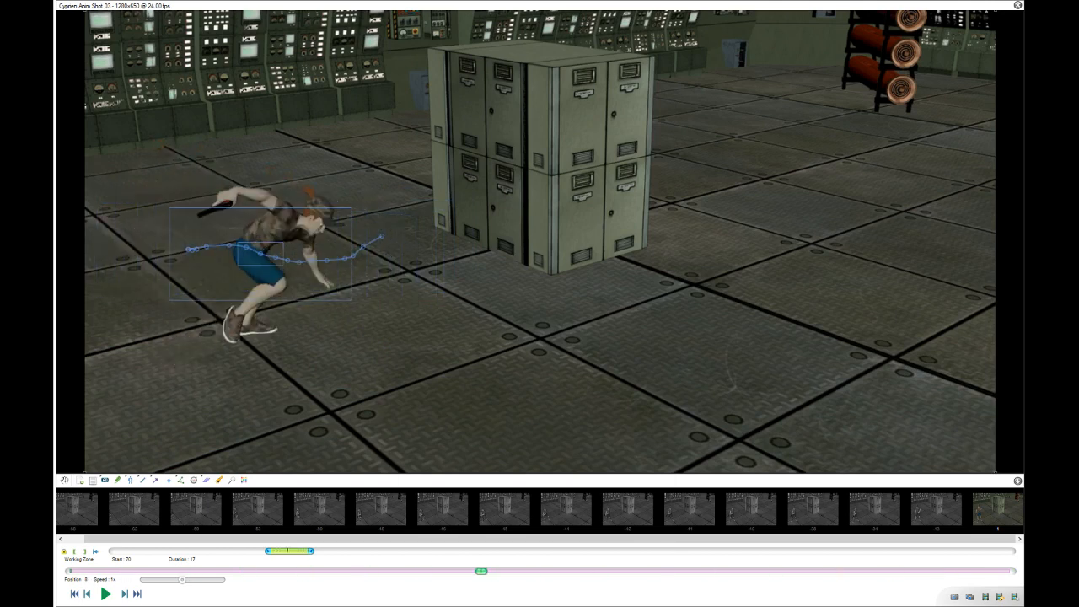
key(Right)
key(Left)
key(Right)
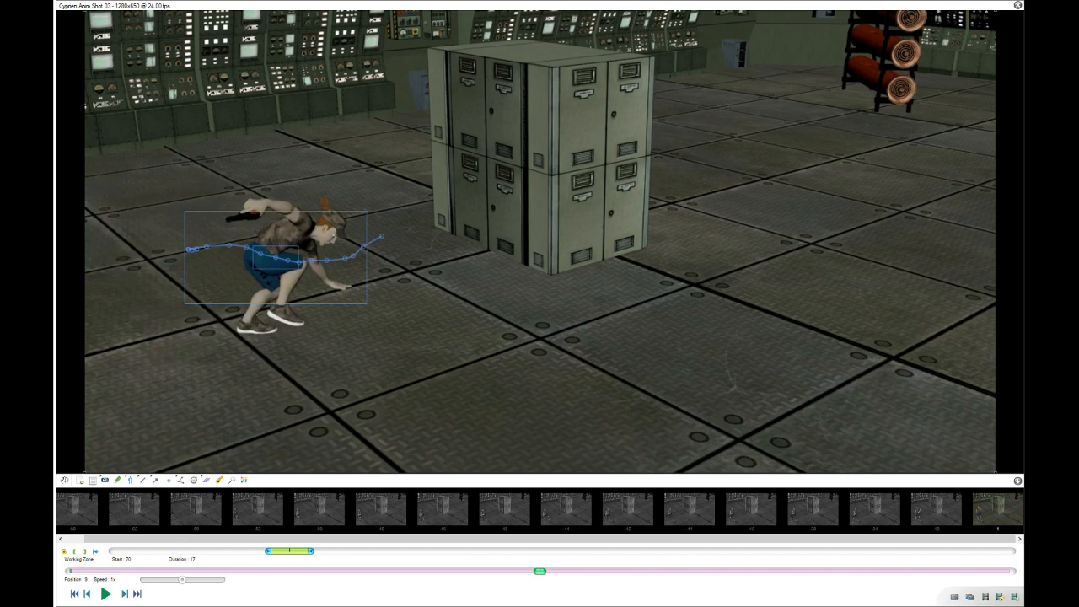
Step back and forth through frames 9 to 15 to examine the low part of the hip path during the crouch.
key(Right)
key(Right)
key(Right)
key(Right)
key(Right)
key(Left)
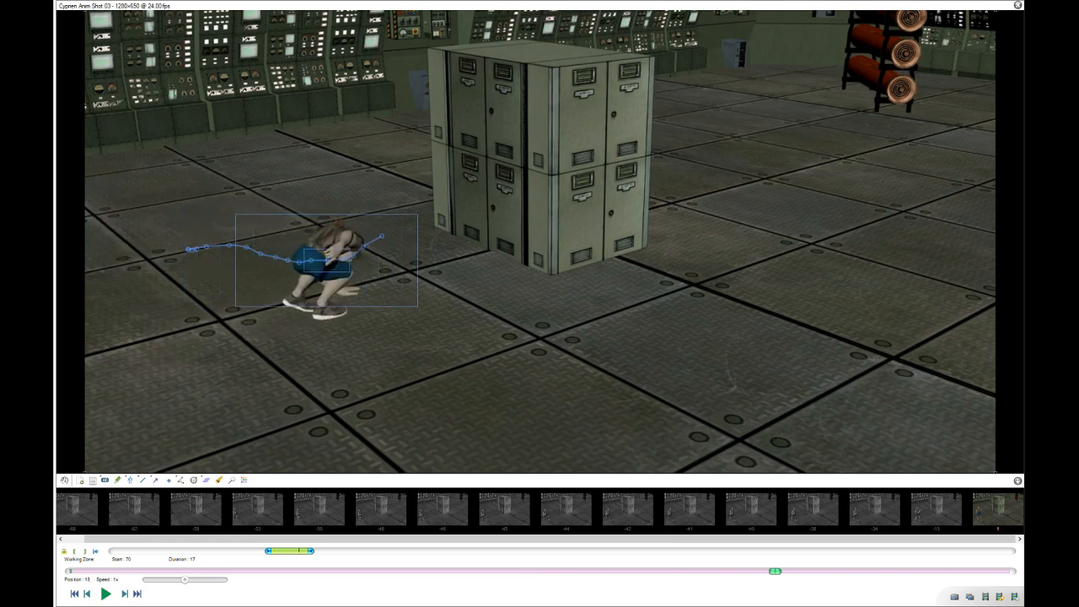
key(Left)
key(Left)
key(Right)
key(Right)
key(Right)
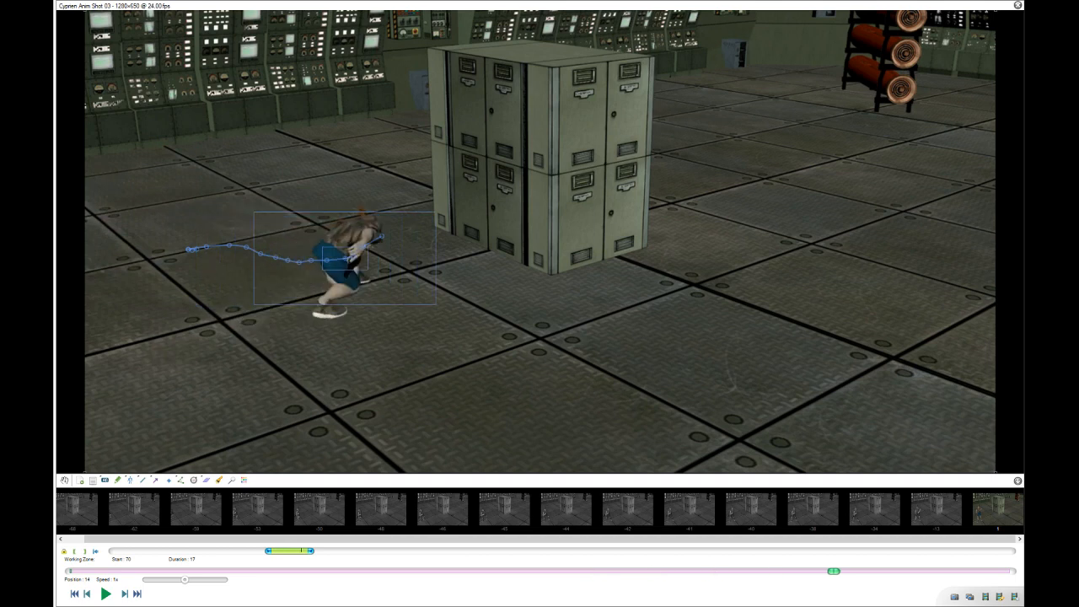
key(Right)
key(Left)
key(Left)
key(Left)
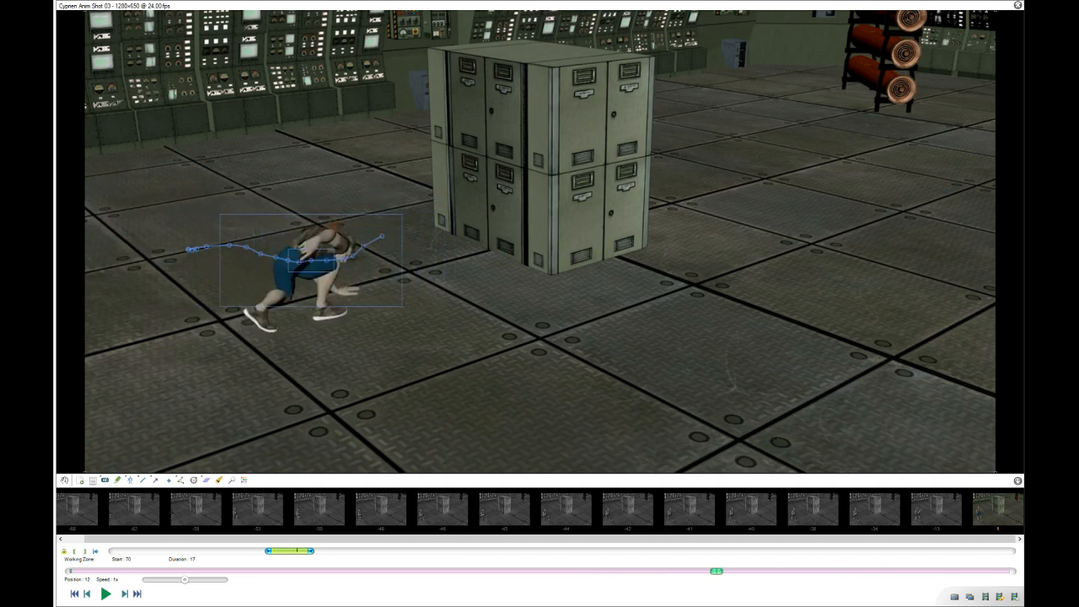
Return to frame 8 and step forward to frame 14, rechecking how the hips travel through the crouch.
key(Right)
key(Left)
key(Left)
key(Left)
key(Left)
key(Left)
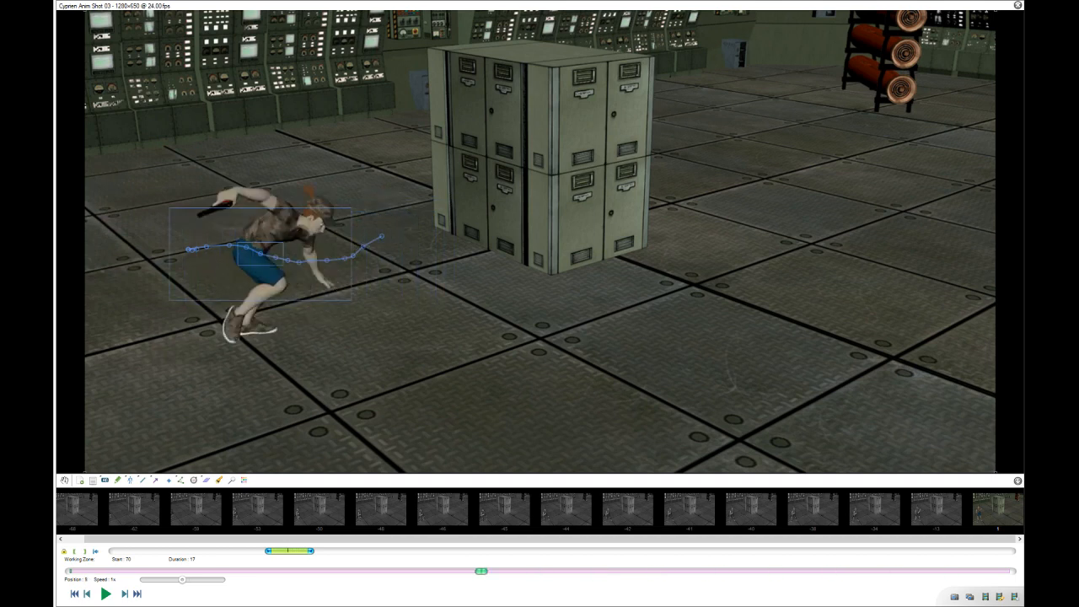
key(Right)
key(Right)
key(Right)
key(Right)
key(Right)
key(Left)
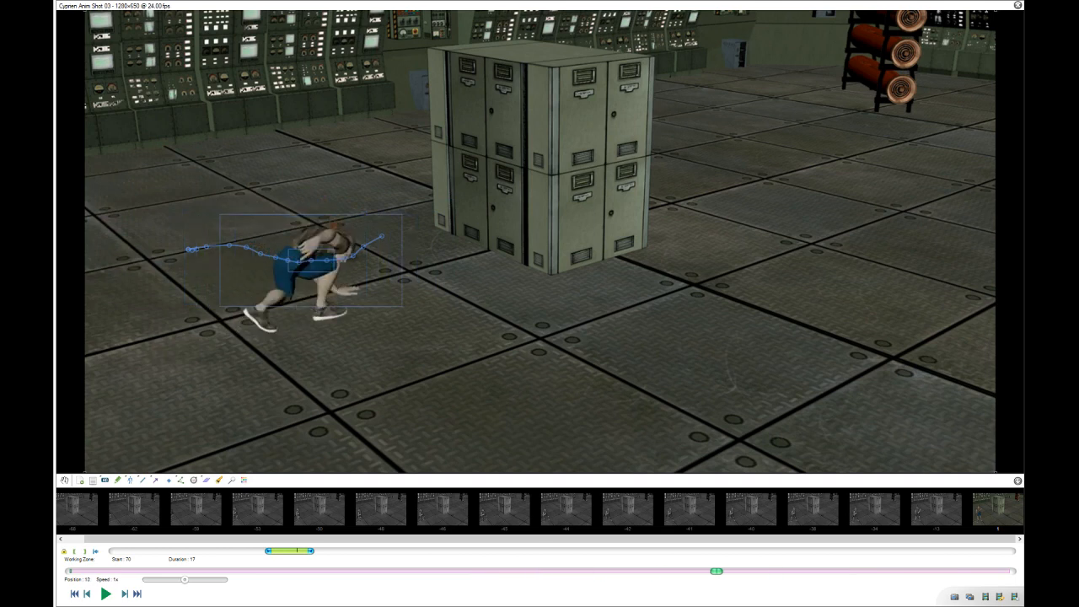
key(Right)
key(Left)
key(Right)
key(Right)
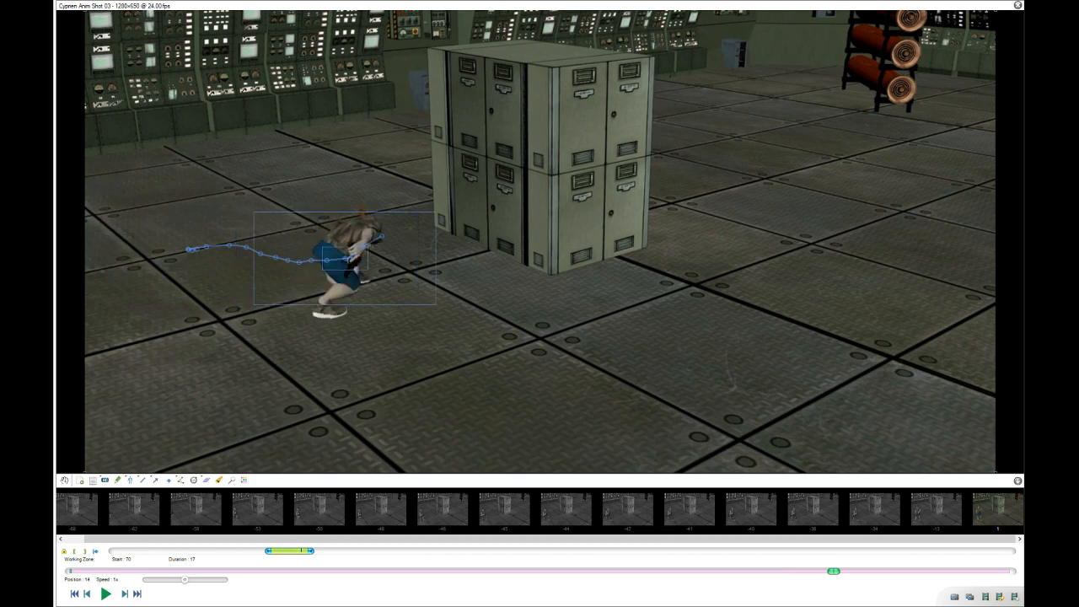
Step back and forth through frames 13 to 17 to examine how the hips rise at the end of the path.
key(Left)
key(Right)
key(Right)
key(Right)
key(Right)
key(Right)
key(Left)
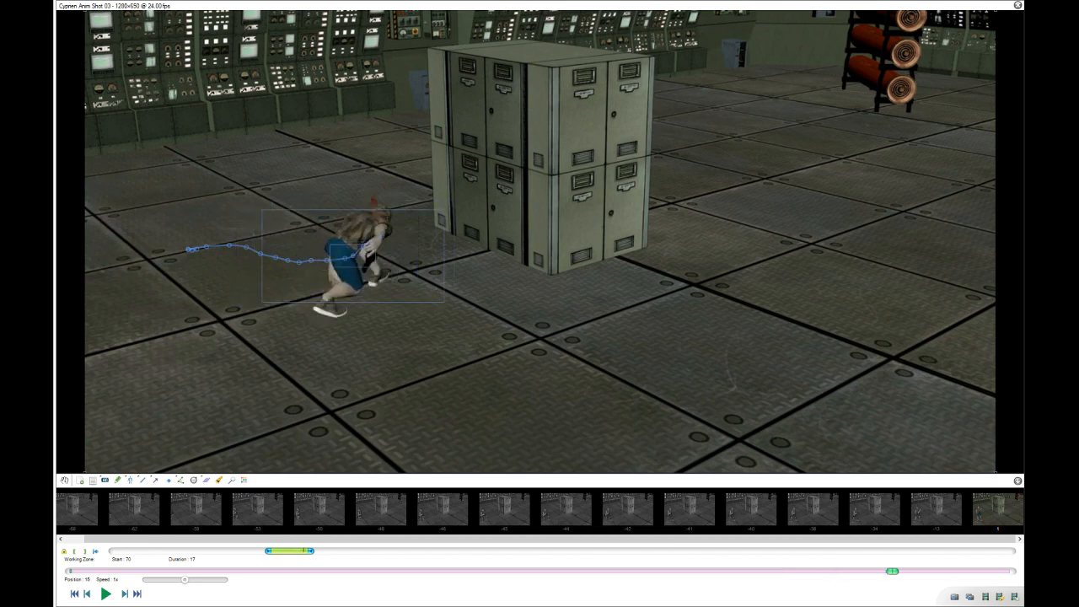
key(Left)
key(Left)
key(Right)
key(Right)
key(Right)
key(Right)
Play the working zone from its first frame with the tracked hip path and stop at frame 3.
key(Home)
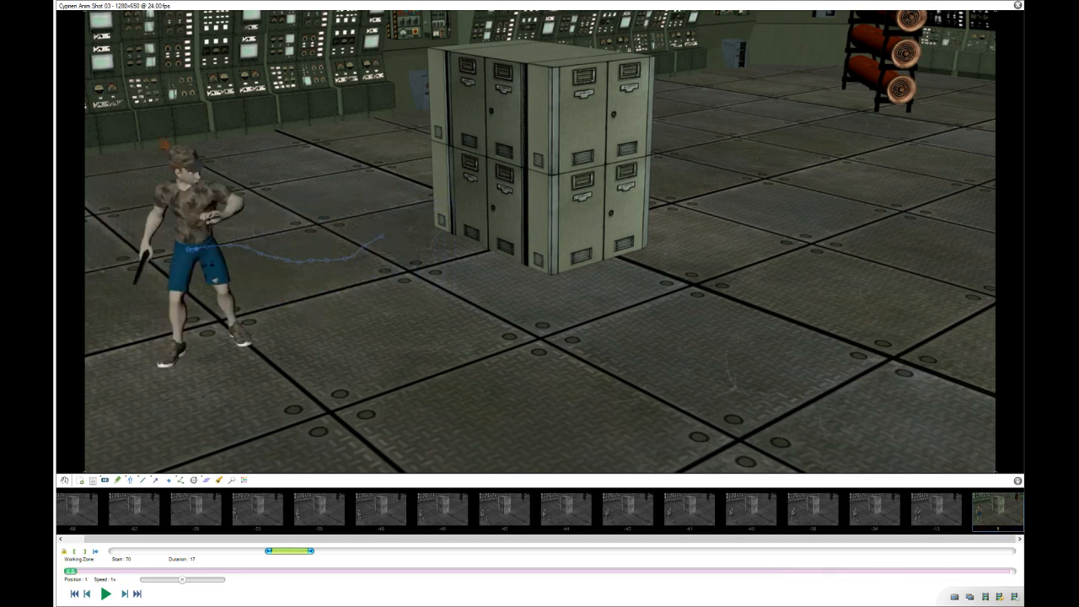
key(space)
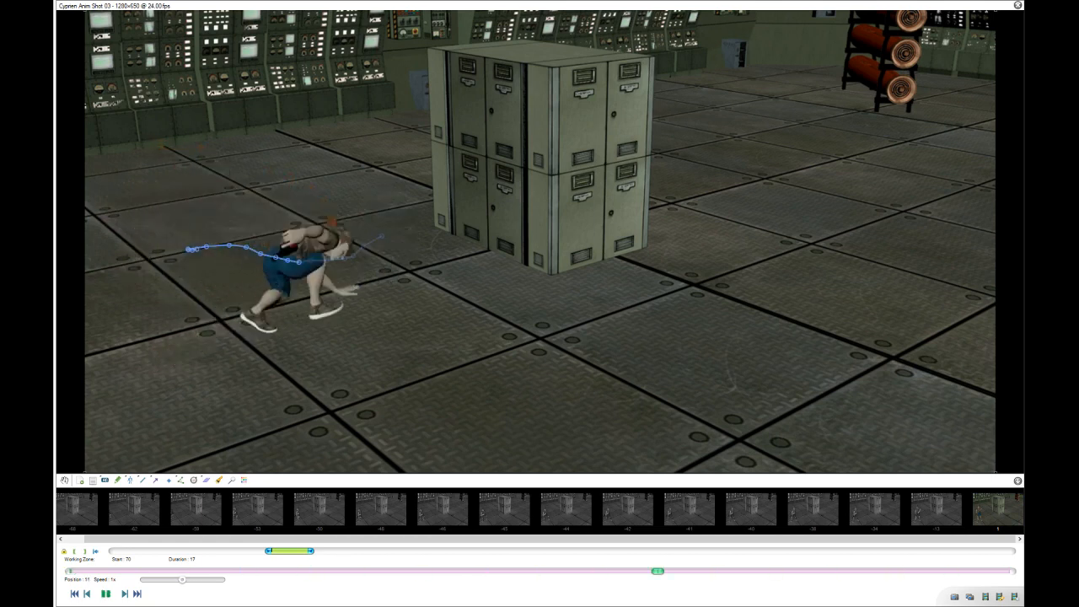
key(space)
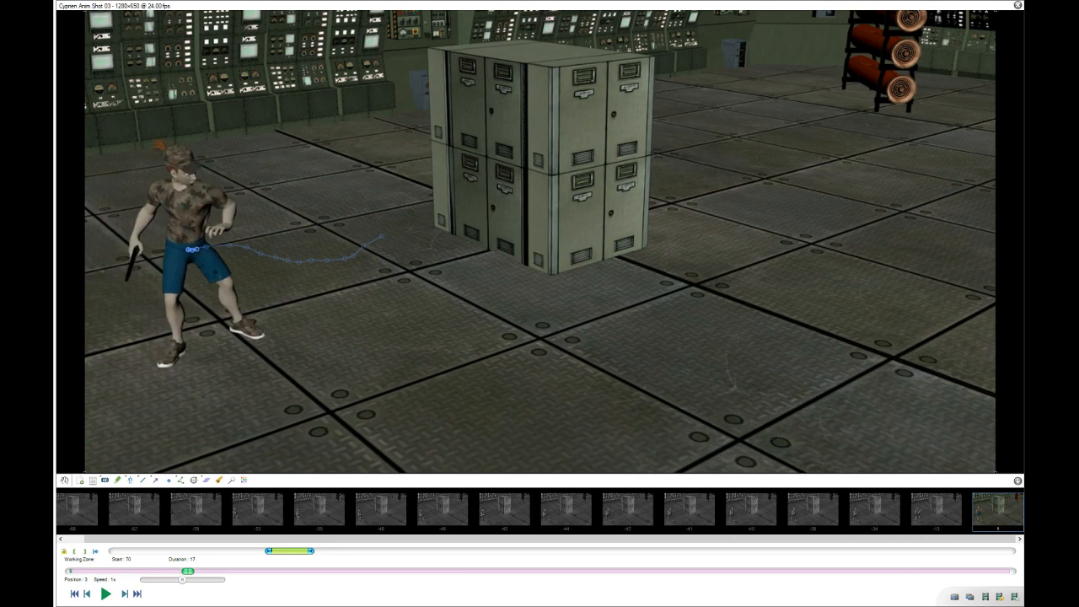
Scrub between frames 9, 13 and 17 to compare the main poses along the hip path.
drag(188, 571, 539, 570)
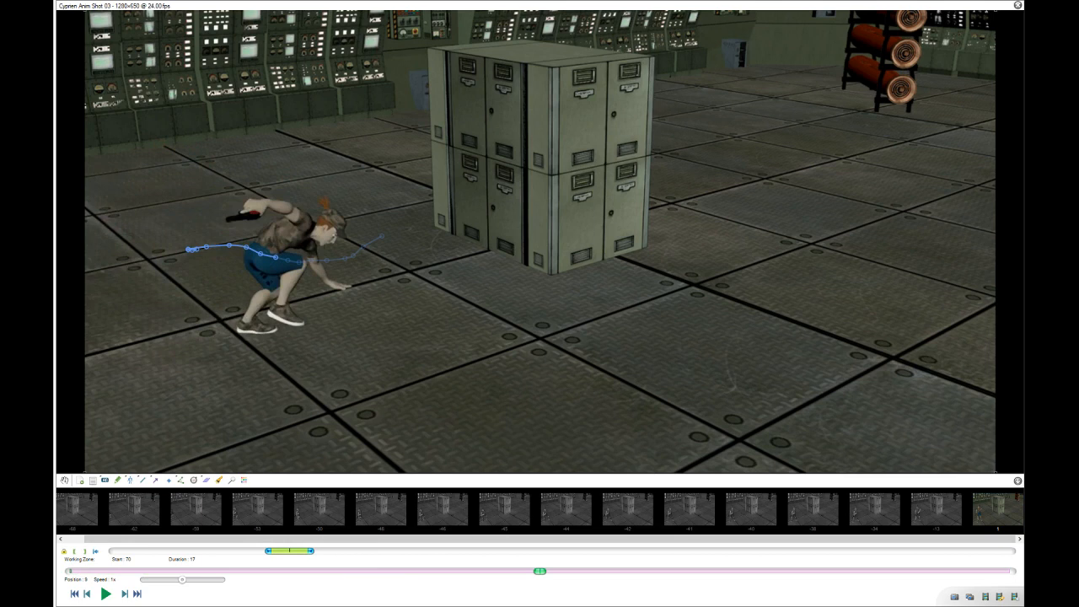
drag(539, 571, 775, 570)
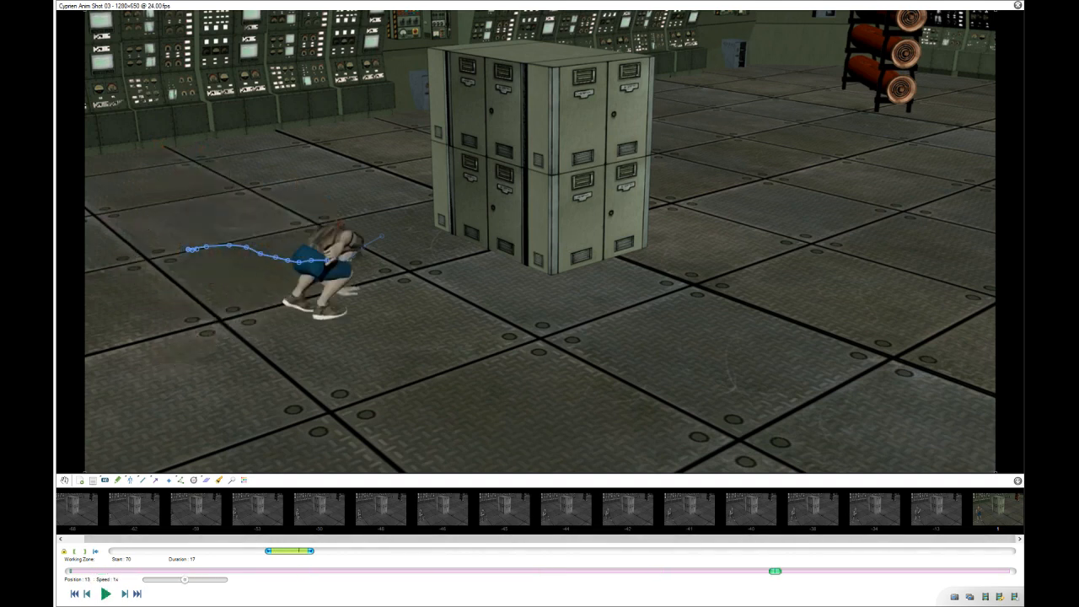
drag(775, 570, 540, 571)
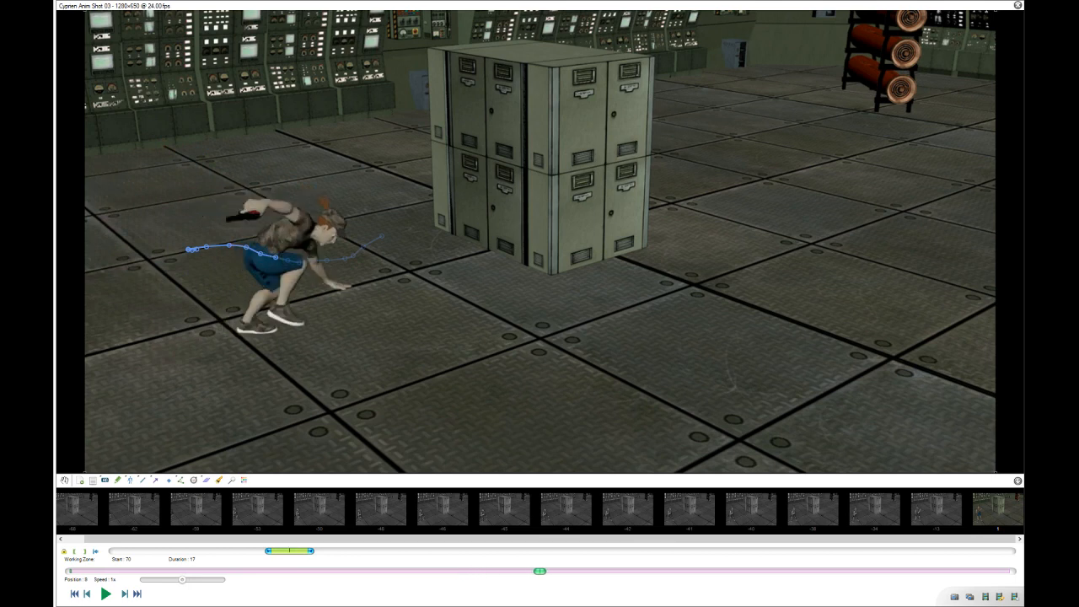
drag(539, 571, 992, 570)
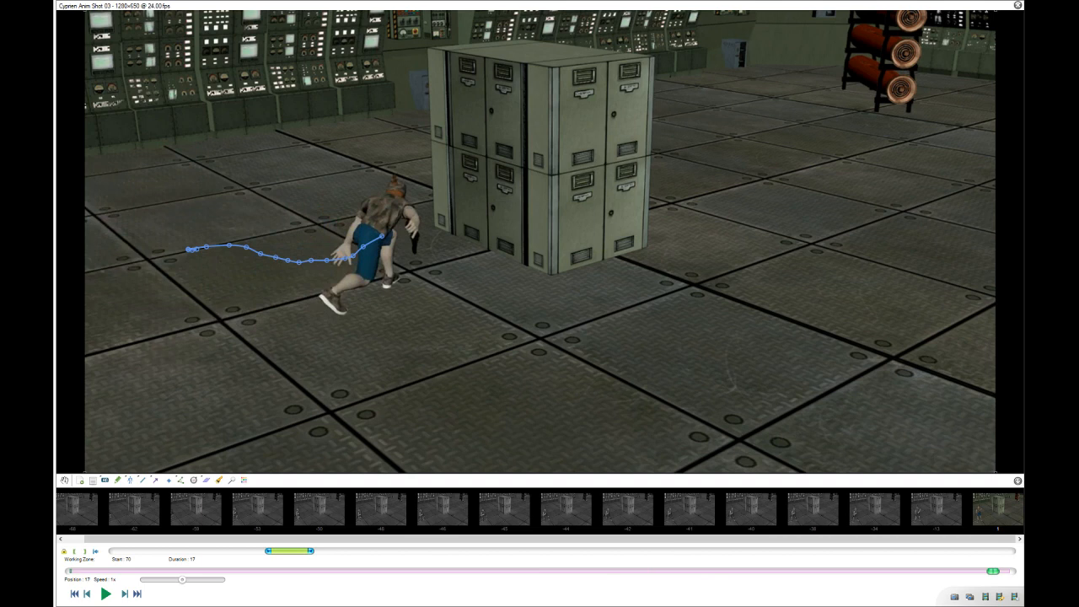
Extend the working zone to start at frame 67 and mark the stepping foot's sole in red at frame 7.
drag(993, 571, 188, 571)
drag(268, 551, 261, 550)
drag(70, 571, 366, 571)
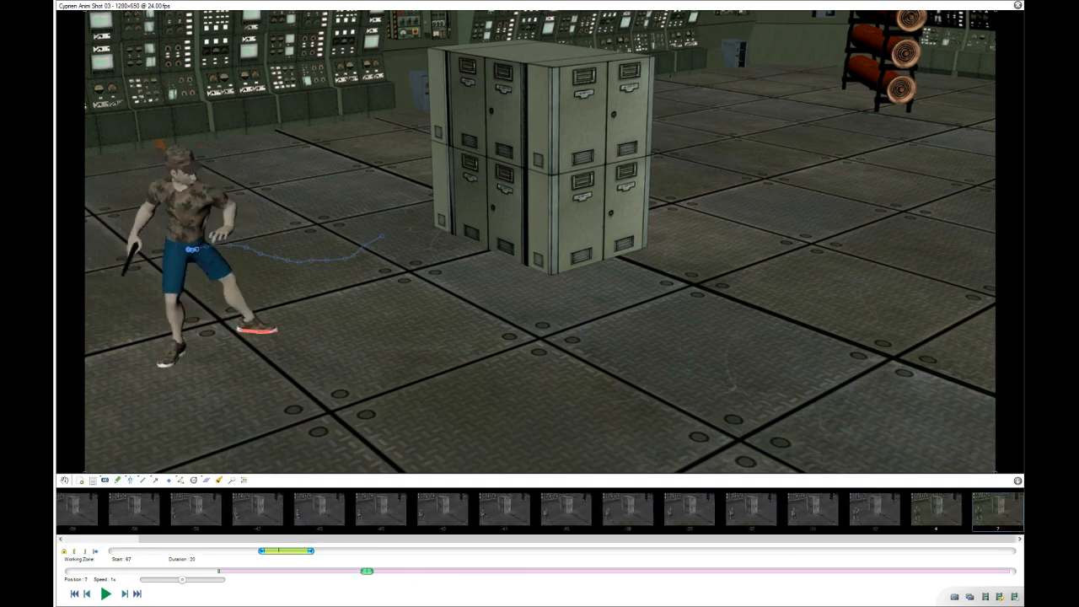
Step back to frame 4, then draw a red line from the hips down the supporting leg at frame 5.
key(Right)
key(Left)
key(Left)
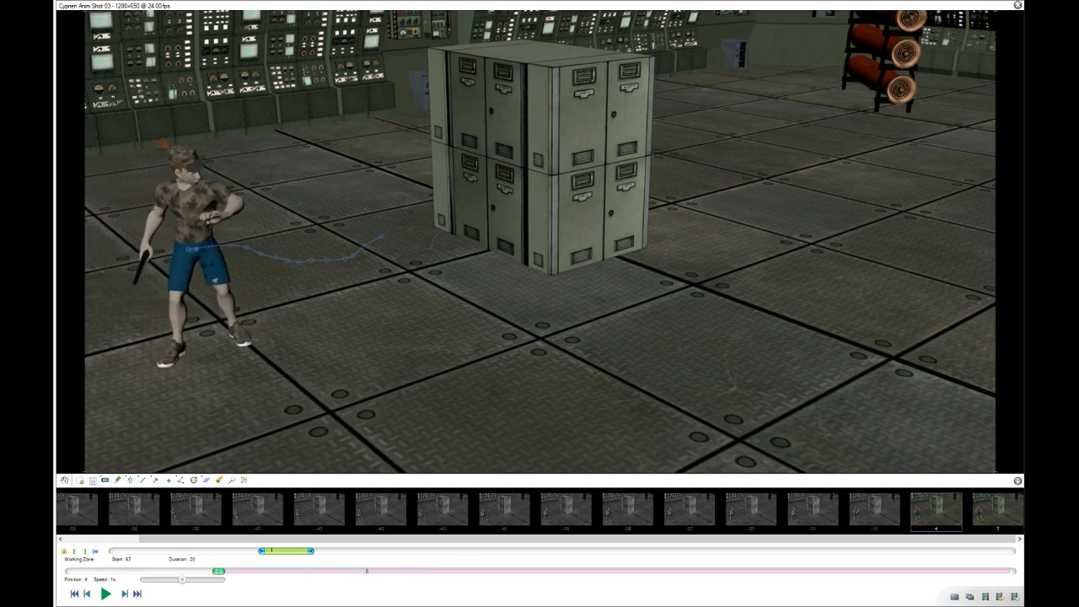
key(Right)
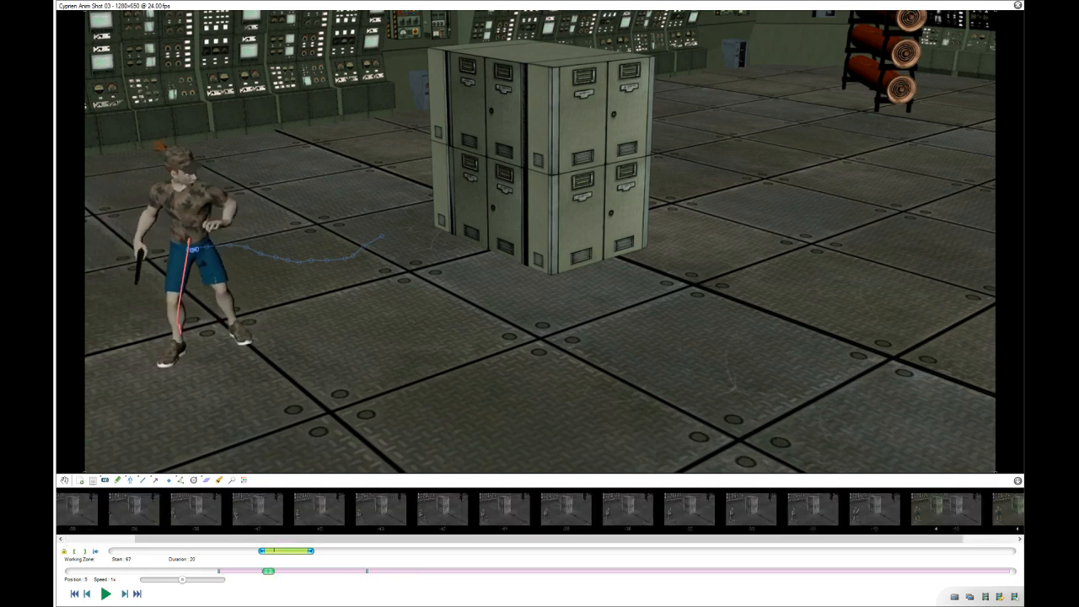
Compare the frames around the foot contact at frame 7 and draw a red arrow forward from the hips at frame 8.
key(Right)
key(Right)
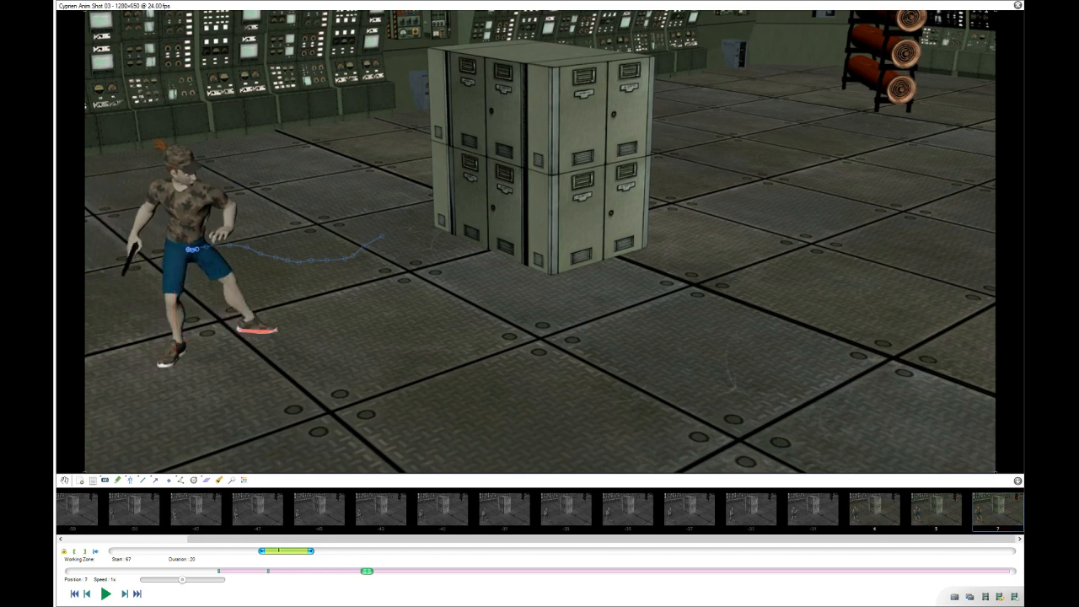
key(Right)
key(Left)
key(Left)
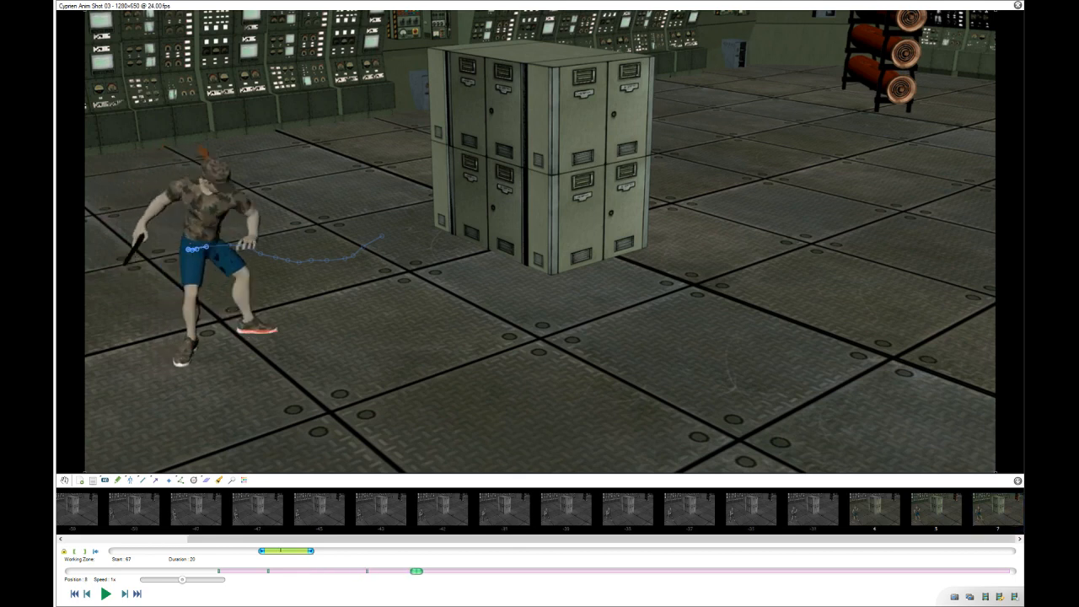
key(Right)
key(Right)
key(Right)
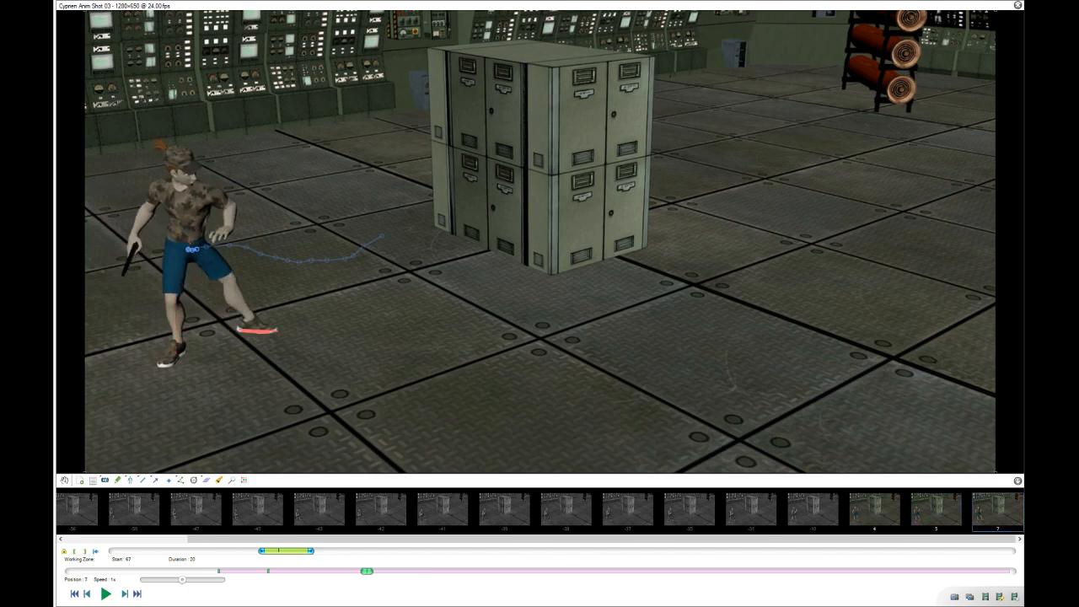
key(Left)
key(Right)
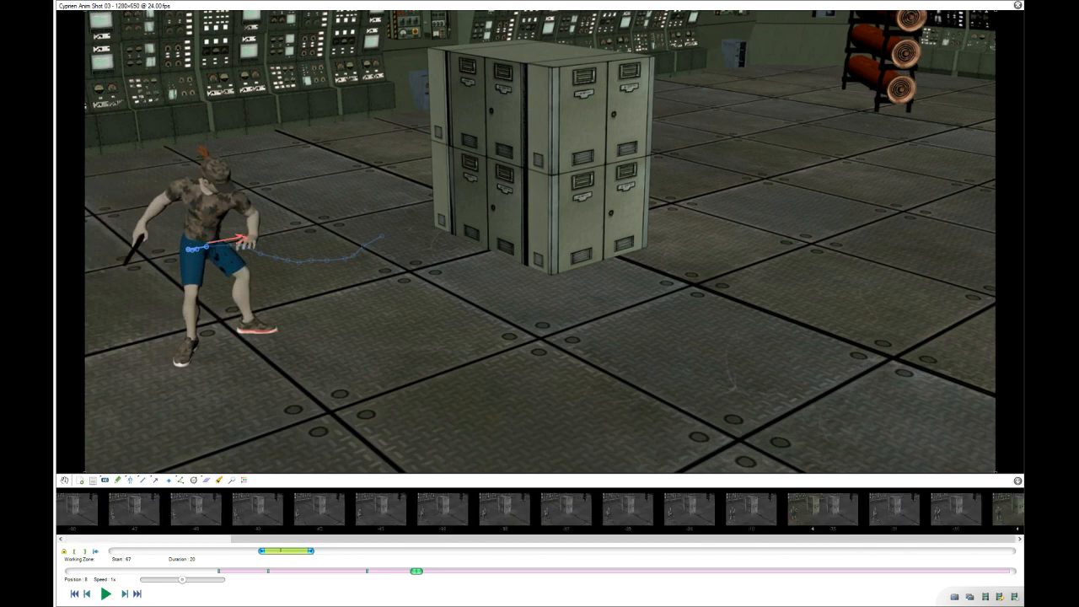
key(Left)
key(Right)
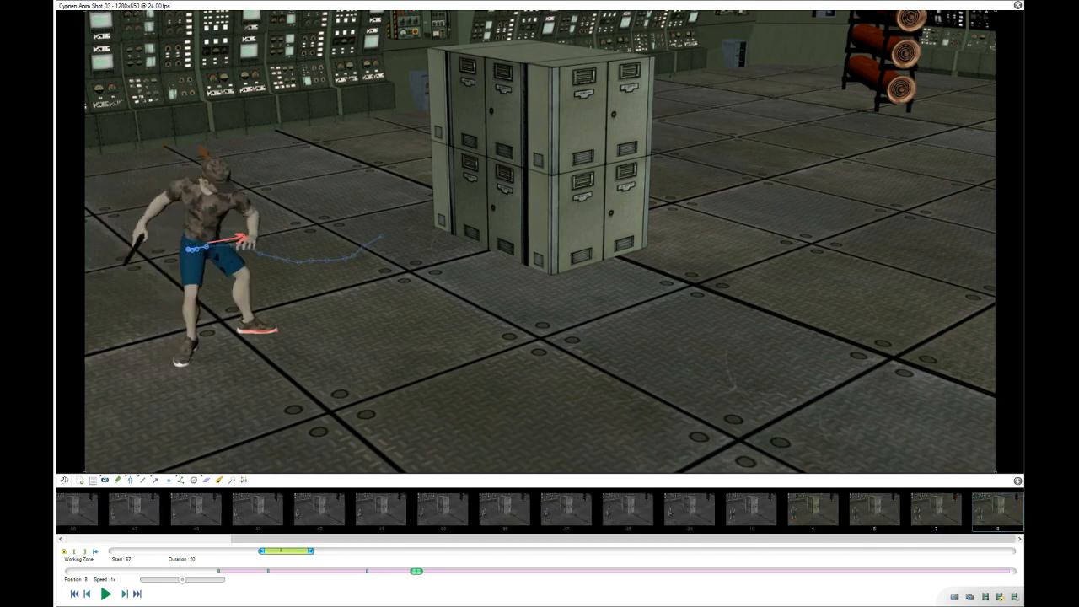
Step back through the marked frames and reinforce the red line from the hips to the supporting foot at frame 5.
key(Right)
key(Right)
key(Left)
key(Left)
key(Left)
key(Left)
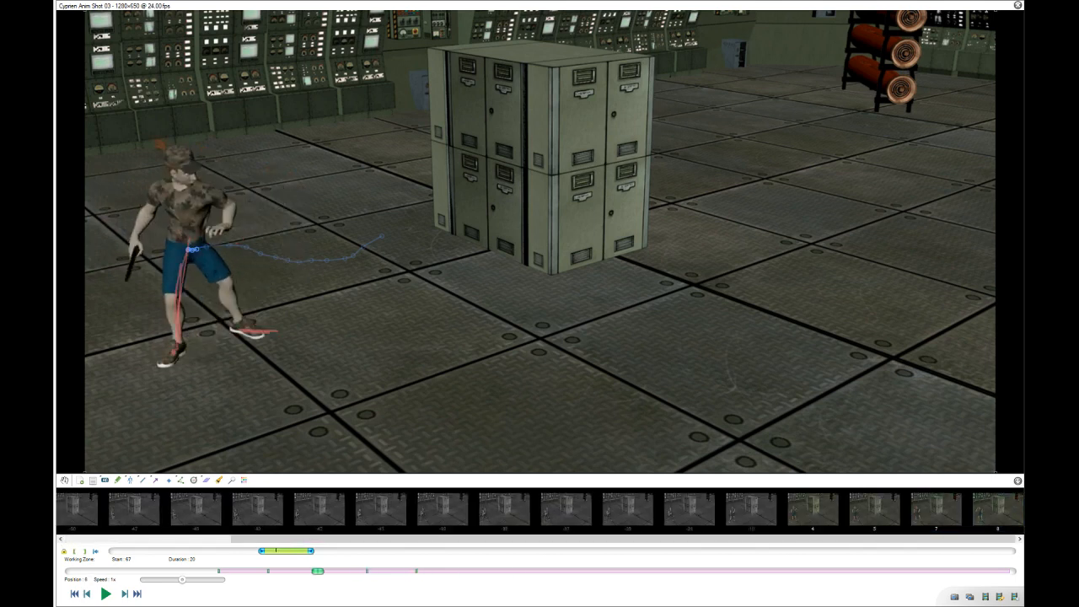
key(Right)
key(Left)
key(Left)
key(Left)
key(Left)
key(Right)
key(Right)
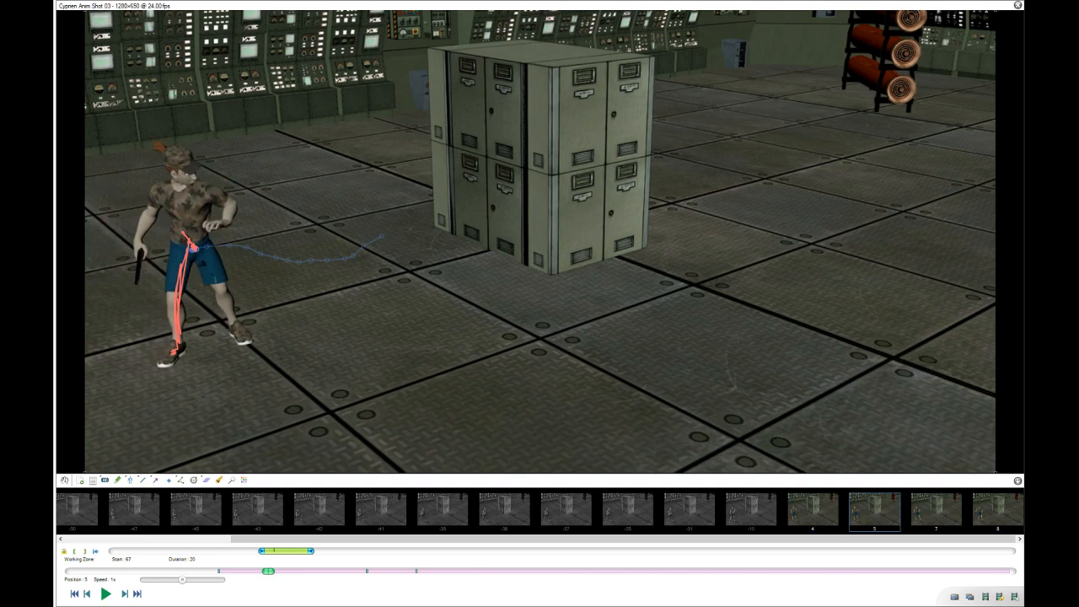
Play the extended working zone, stop it and step back to frame 10 to examine the crouching pose.
key(Delete)
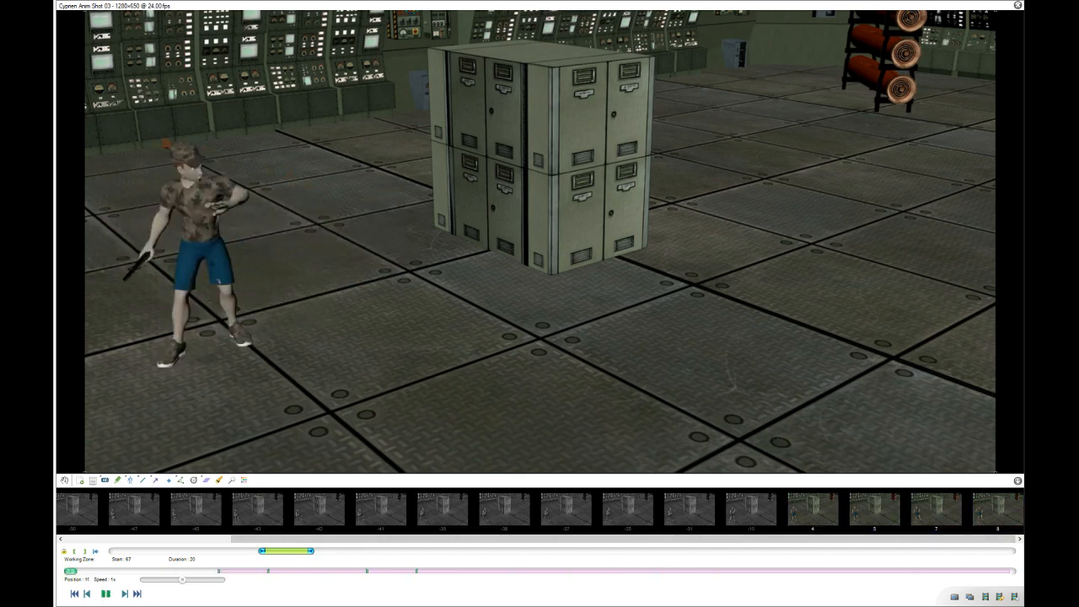
key(space)
key(Left)
key(Left)
key(Left)
key(Left)
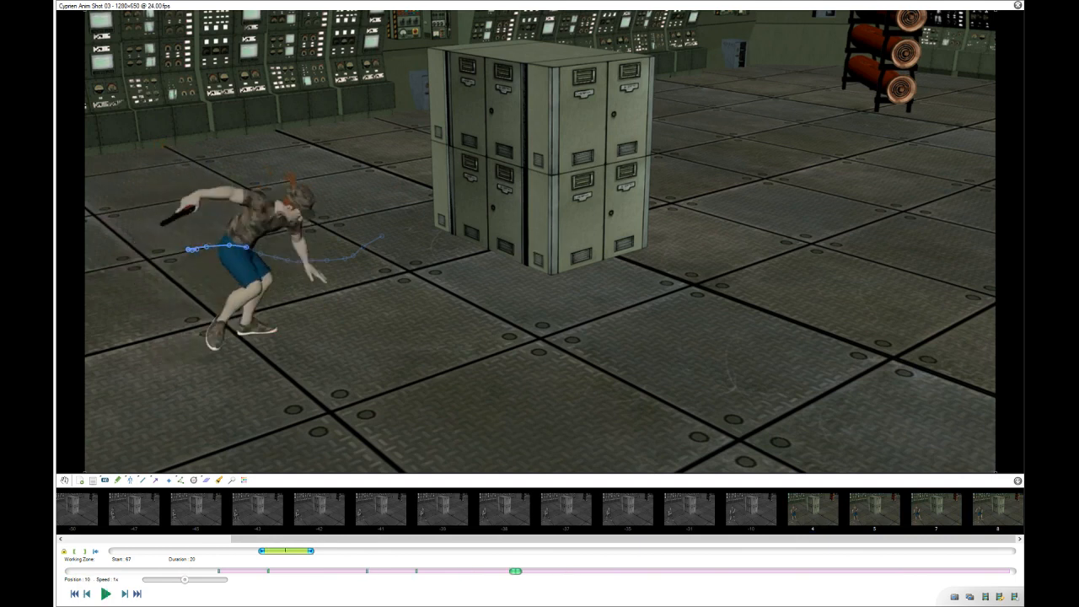
Step back to frame 9 and draw a red arrow from behind the character onto the start of the hip path.
key(Right)
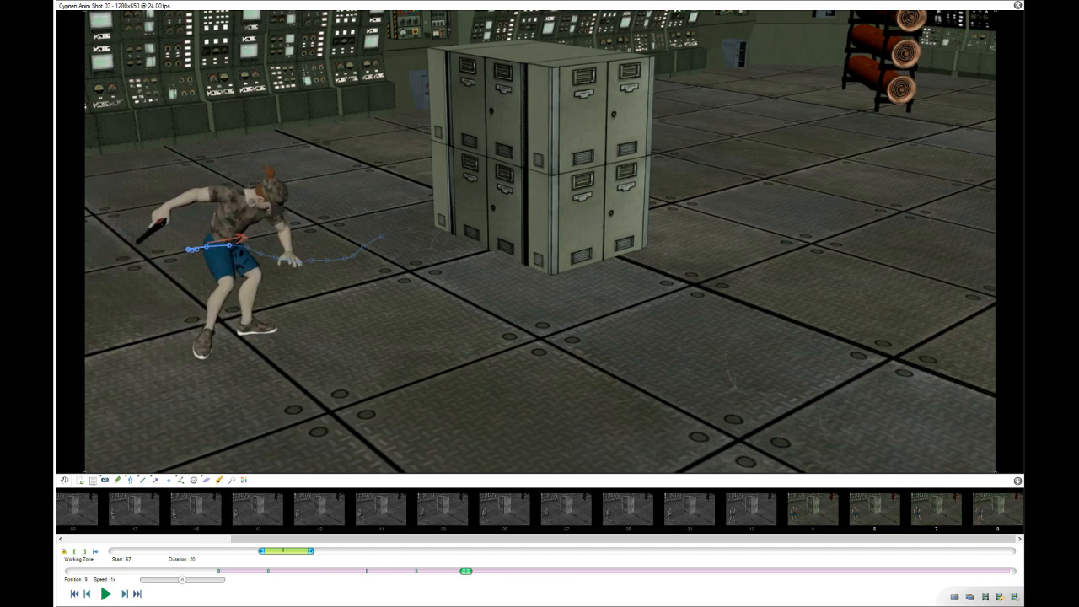
drag(192, 238, 199, 246)
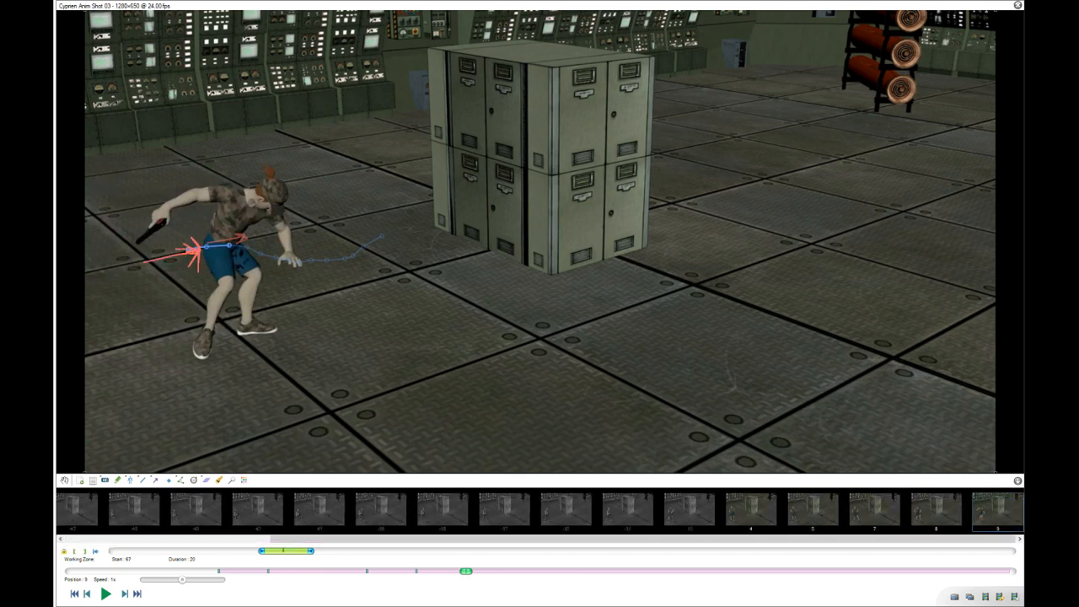
Step through the frames after frame 9 to examine how the hips travel forward through the crouch.
key(Right)
key(Right)
key(Right)
key(Right)
key(Right)
key(Right)
key(Right)
key(Right)
key(Right)
key(Right)
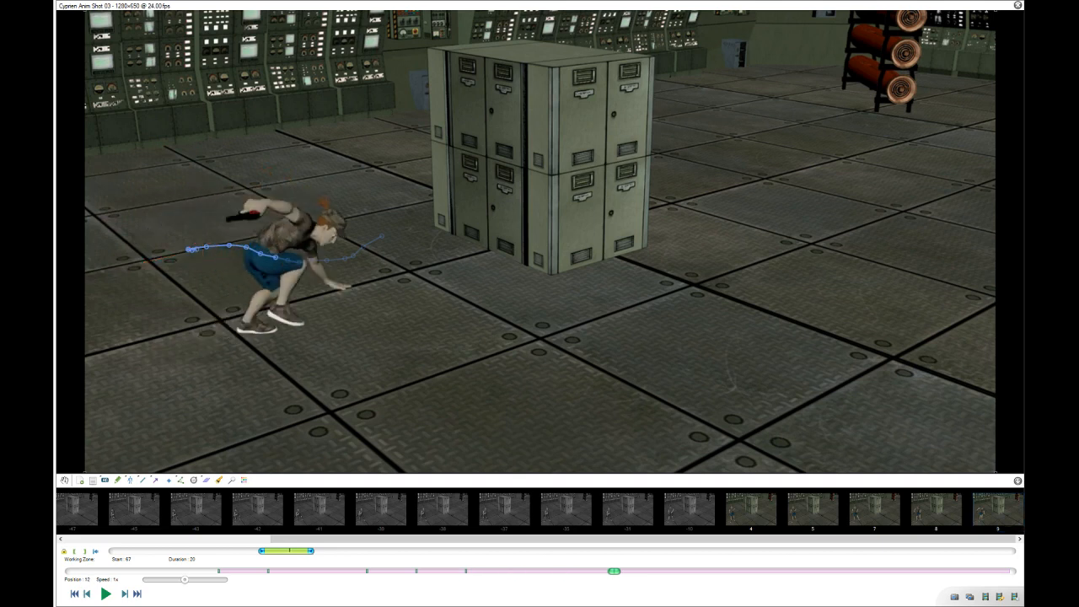
key(Right)
key(Right)
key(Right)
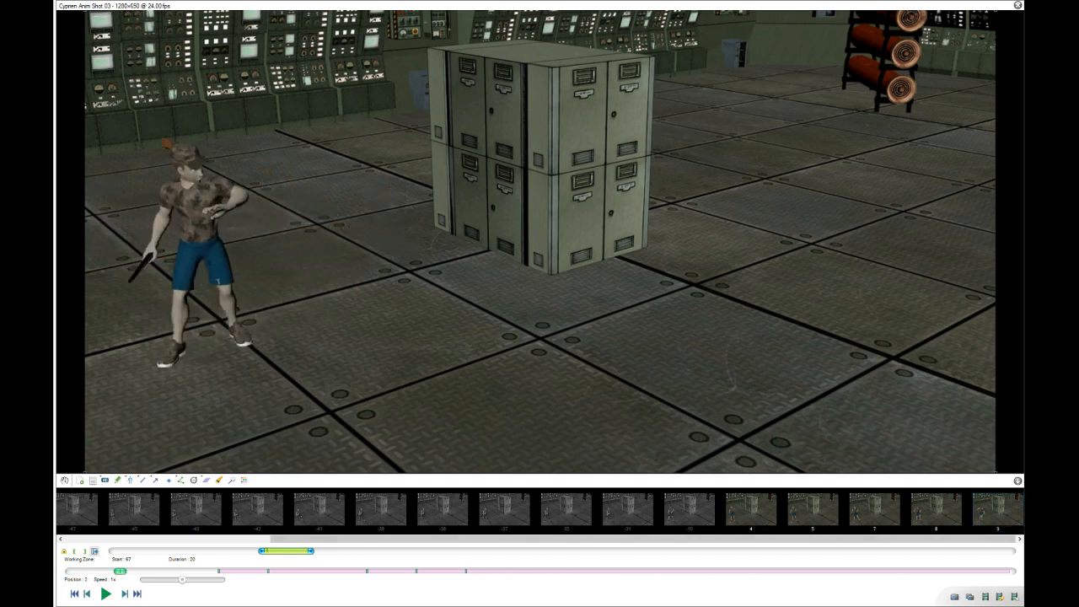
Reset the working zone to the full clip, then limit it to the move from the crouch up against the lockers.
click(95, 552)
key(Right)
key(Right)
key(Right)
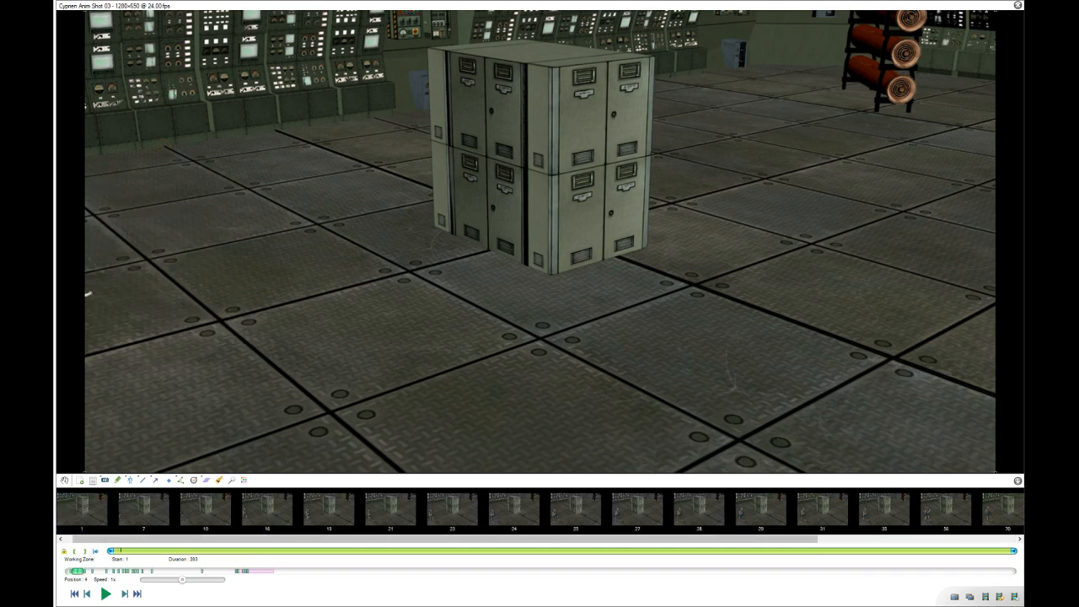
drag(77, 571, 284, 571)
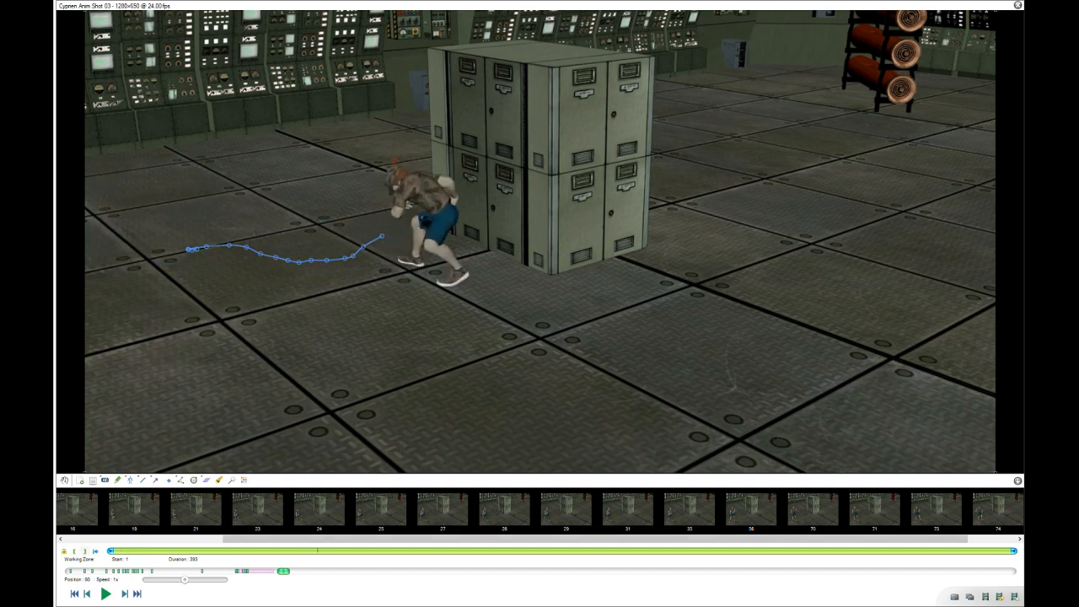
click(74, 551)
drag(70, 571, 169, 570)
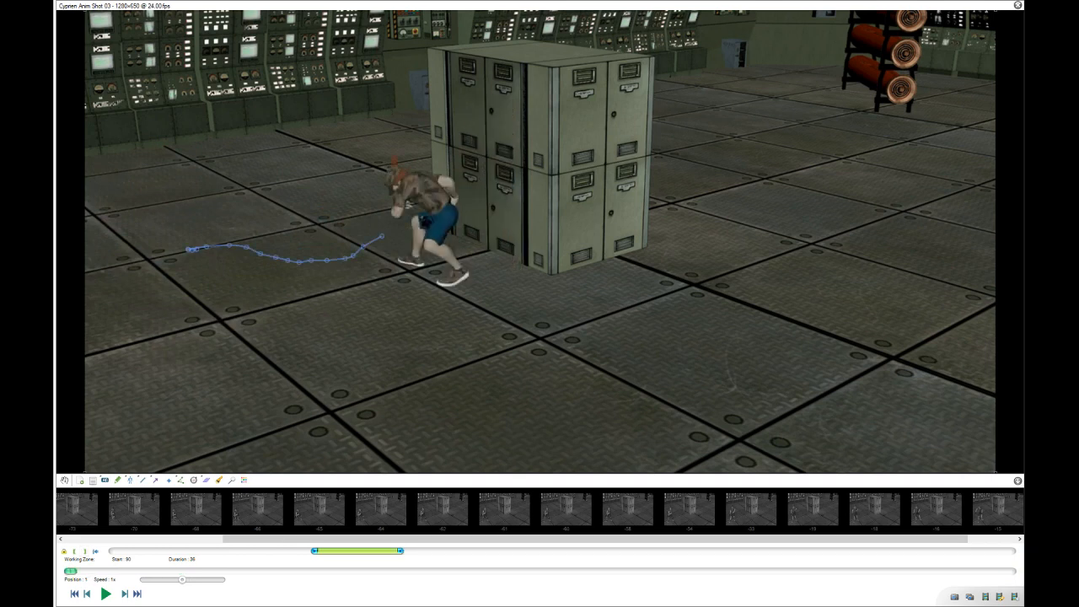
Play the new working zone, then move its start back to frame 85.
key(space)
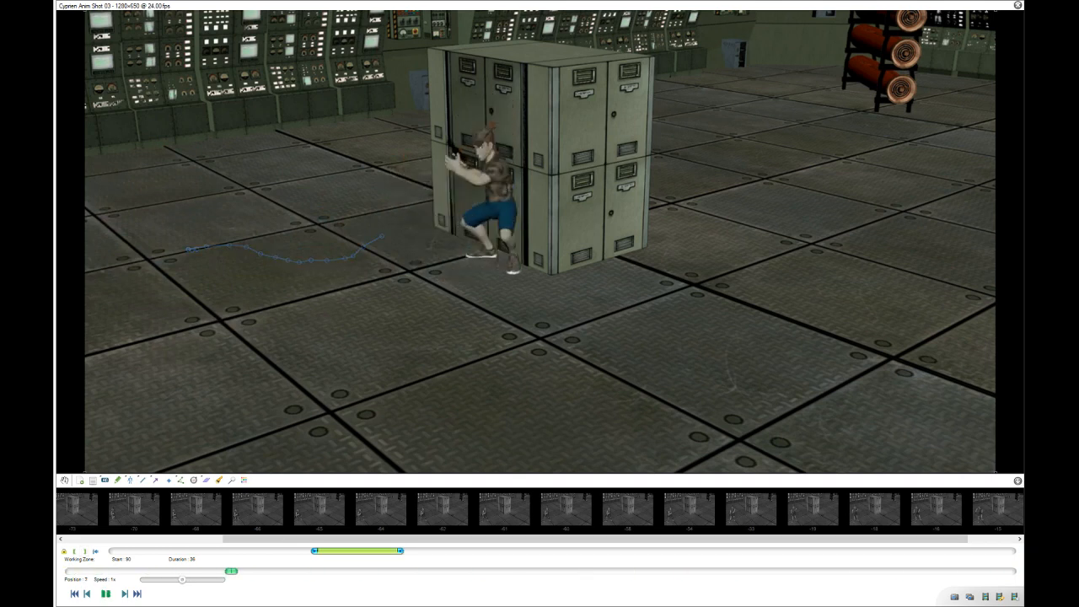
key(space)
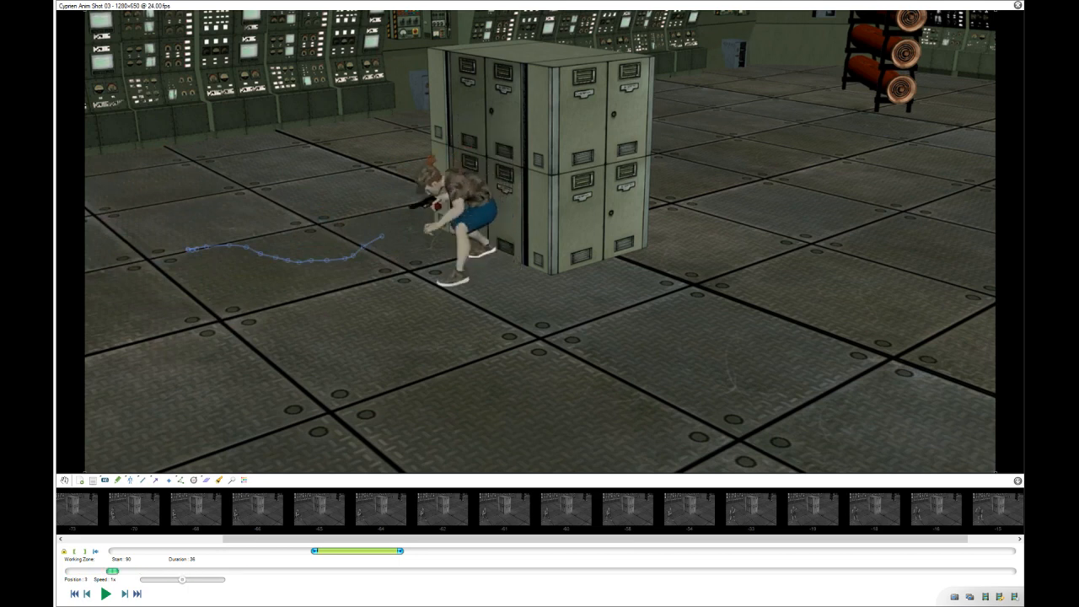
key(Left)
drag(314, 551, 304, 551)
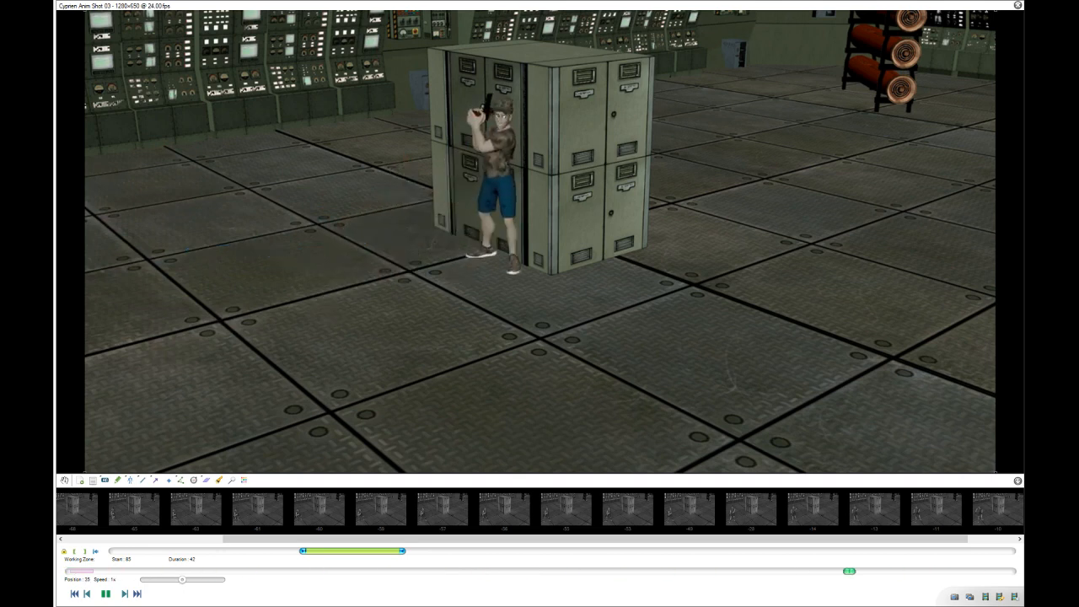
Scrub back to the beginning of the extended zone and replay the run into the standing pose at the lockers.
key(space)
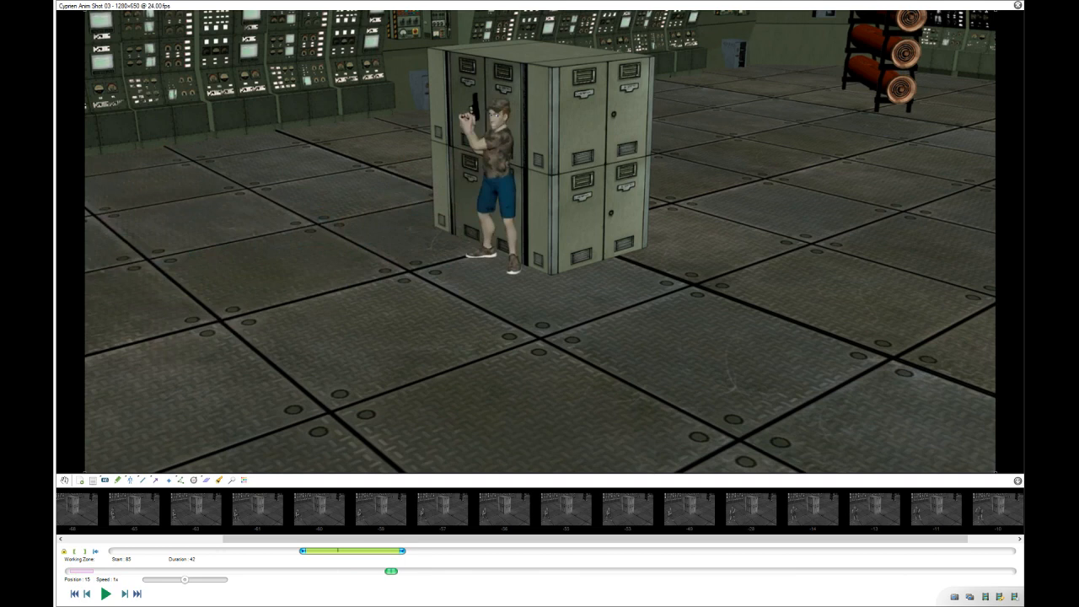
mouse_move(391, 571)
mouse_down()
mouse_move(511, 571)
mouse_move(93, 570)
mouse_up()
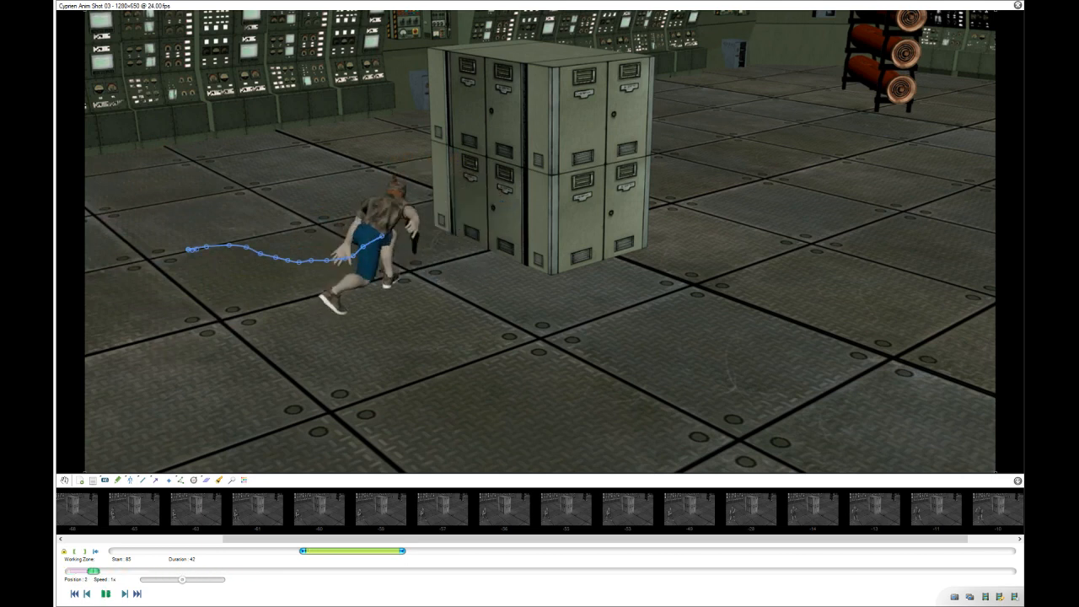
key(space)
key(space)
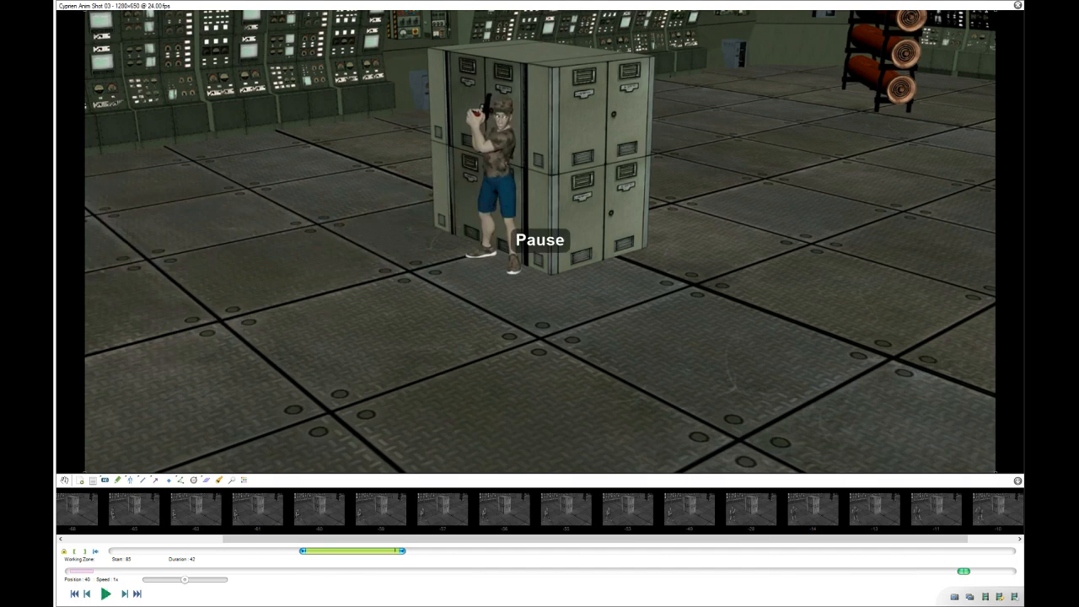
Zoom in on the character's legs and feet beside the lockers and replay the zone to examine the foot placement.
scroll(540, 242, up, 1)
scroll(540, 242, up, 6)
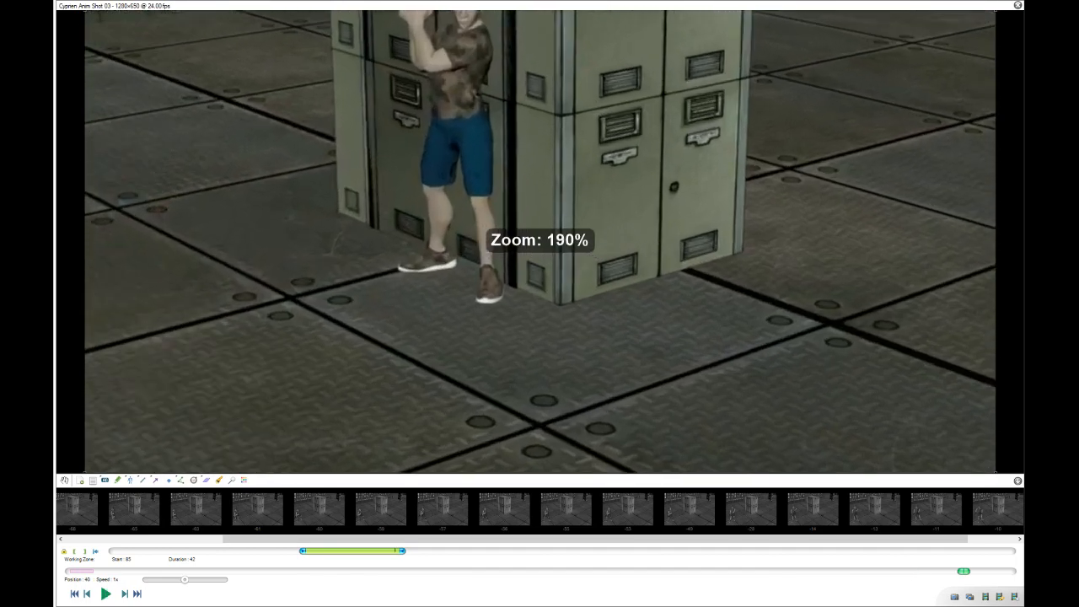
scroll(540, 242, up, 1)
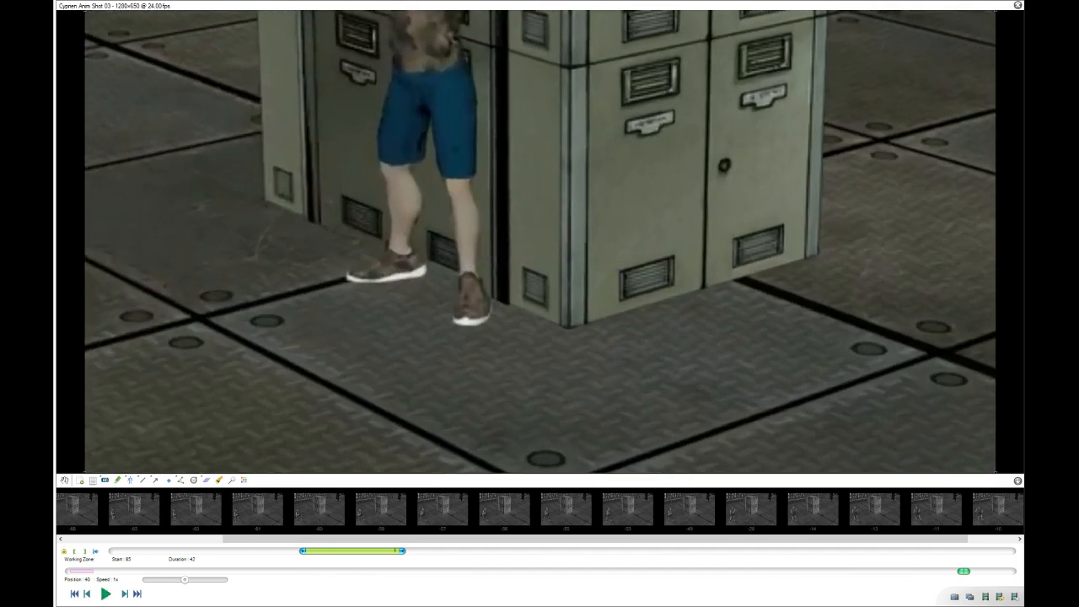
drag(472, 322, 654, 288)
key(space)
key(space)
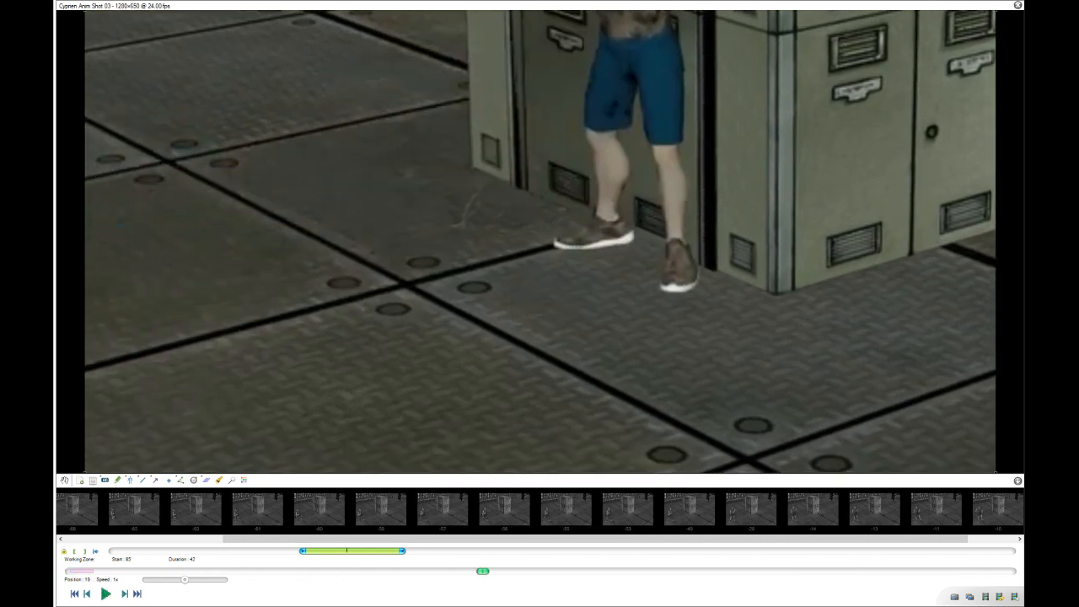
key(space)
Watch the zoomed footwork at 50% speed, then restore normal speed and the full view.
key(Down)
key(Down)
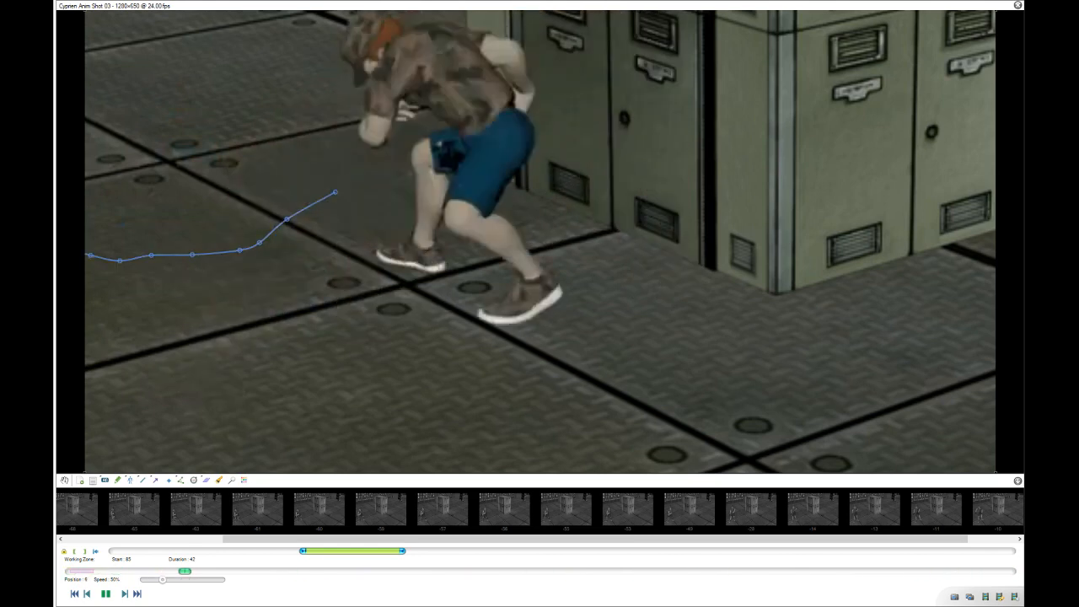
key(Up)
key(Up)
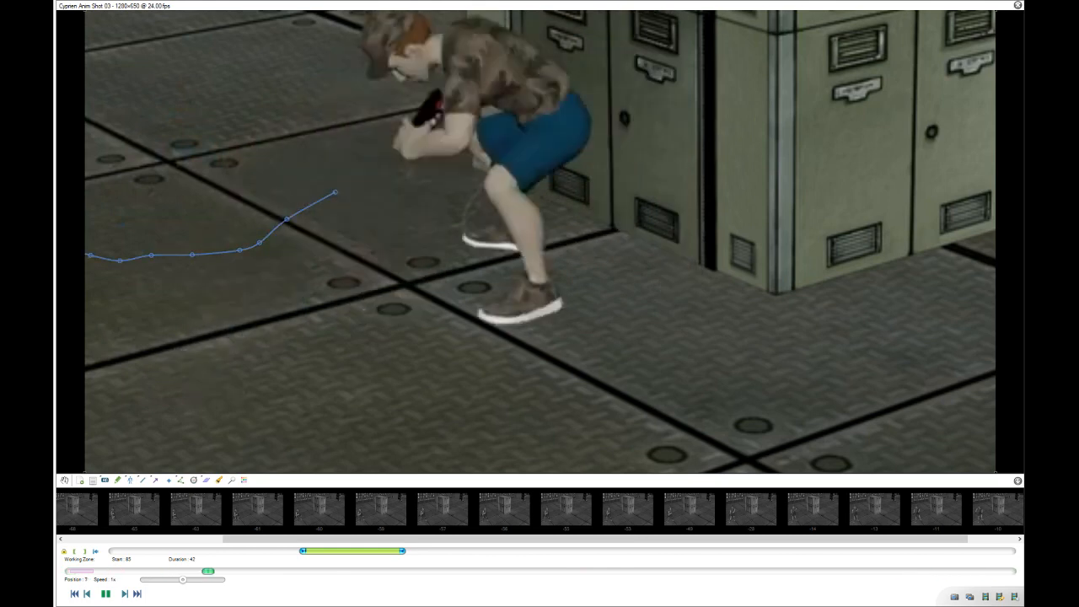
key(ctrl+0)
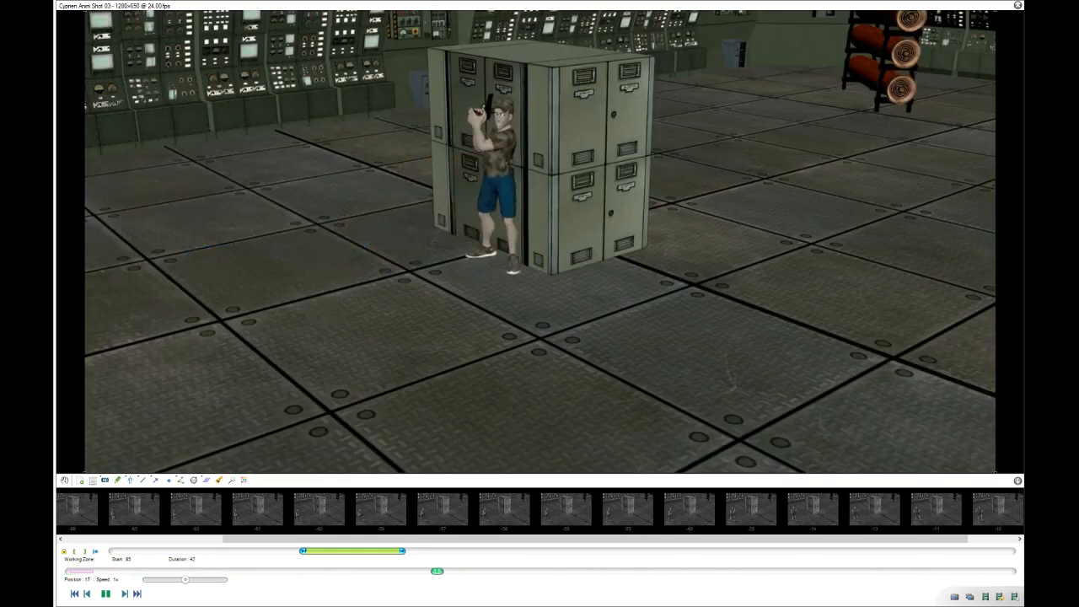
Place a circular spotlight around the character's hands and gun at frame 26, then play the zone.
key(space)
mouse_move(479, 571)
mouse_down()
mouse_move(689, 570)
mouse_move(614, 570)
mouse_move(642, 571)
mouse_up()
drag(478, 110, 507, 110)
key(space)
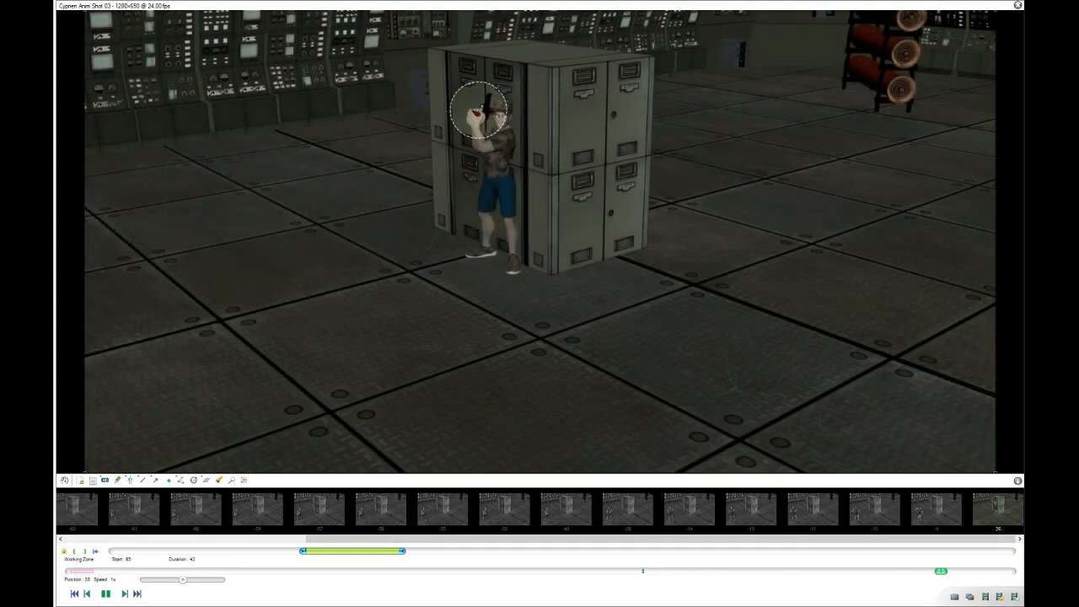
key(space)
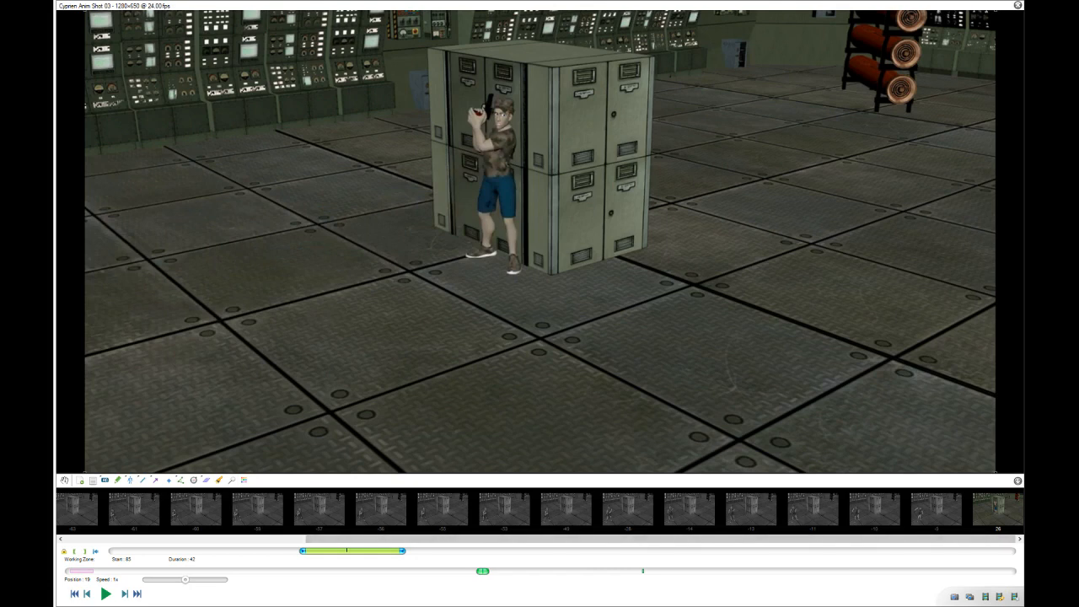
Reset the working zone to the full clip and scrub through the standing pose against the lockers to frame 112.
key(Right)
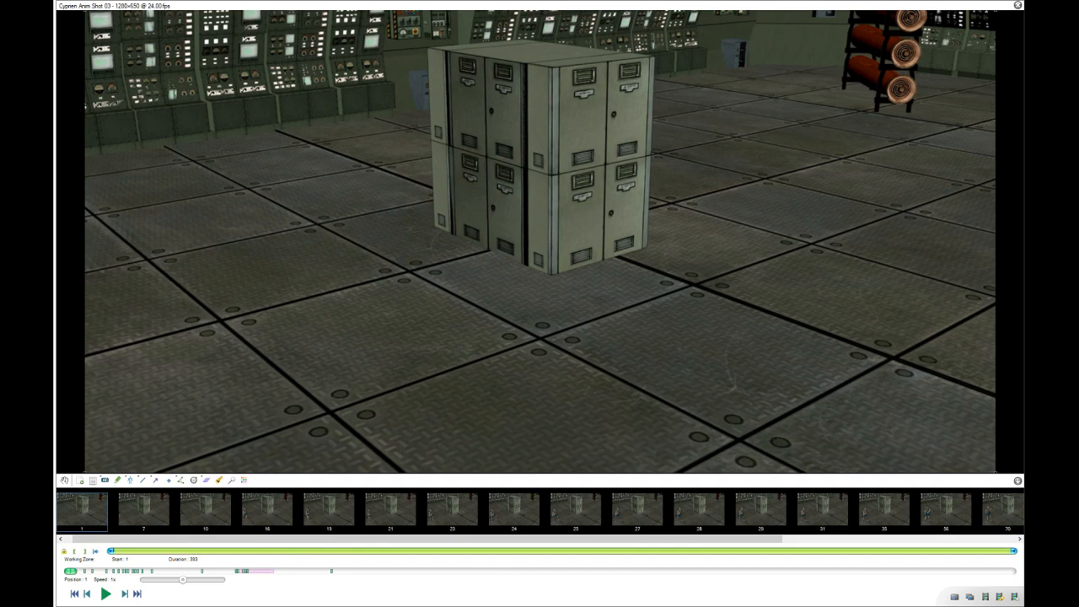
mouse_move(69, 571)
mouse_down()
mouse_move(391, 570)
mouse_move(345, 571)
mouse_move(381, 570)
mouse_move(362, 570)
mouse_up()
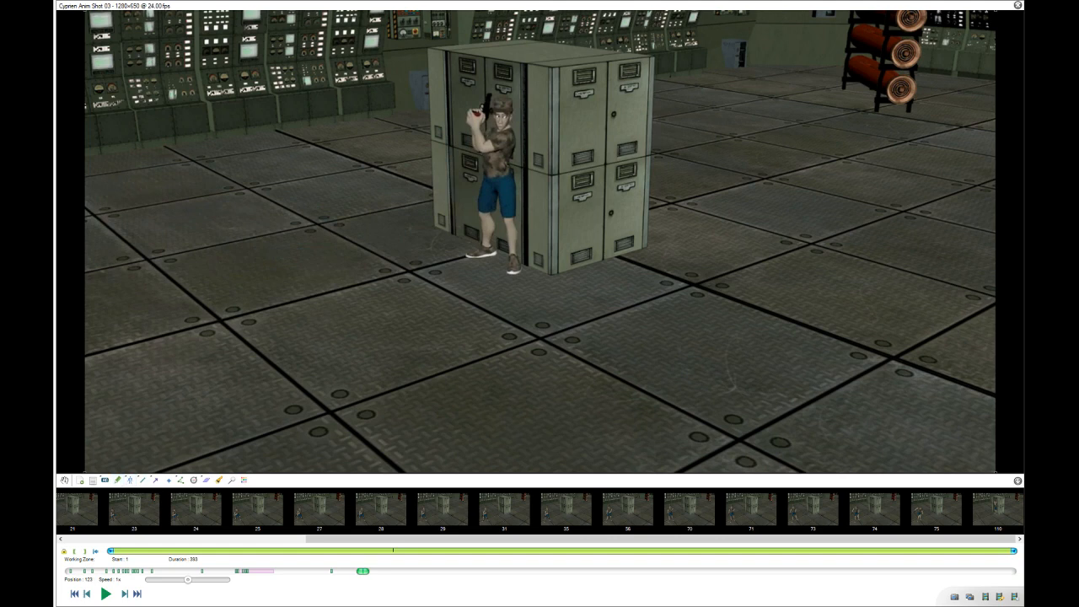
mouse_move(362, 570)
mouse_down()
mouse_move(401, 570)
mouse_move(340, 570)
mouse_up()
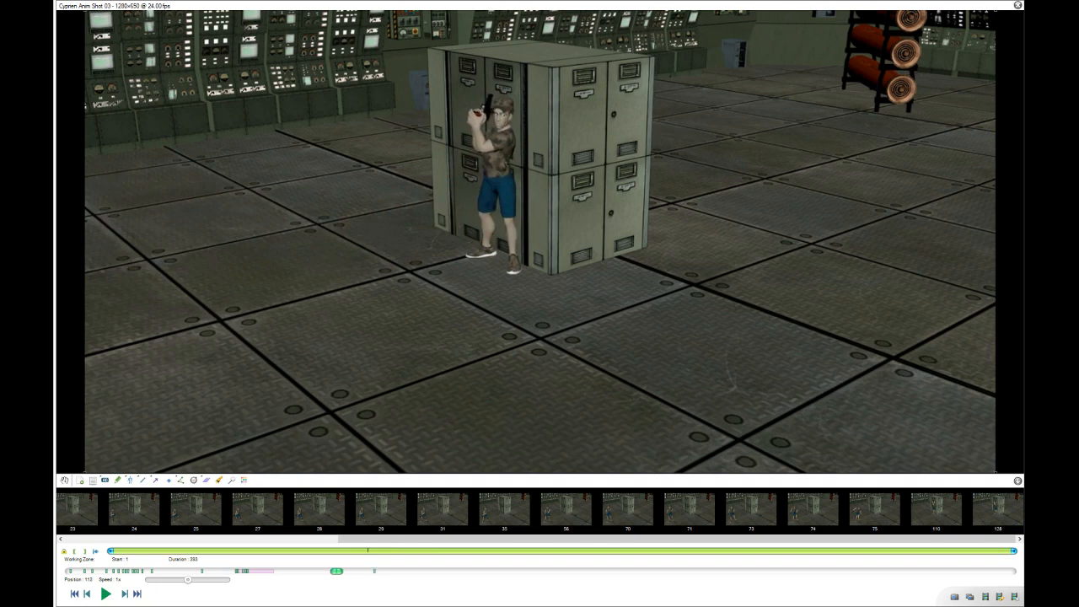
Play from the standing pose in short bursts to review the next action, stopping at frame 167.
key(space)
key(space)
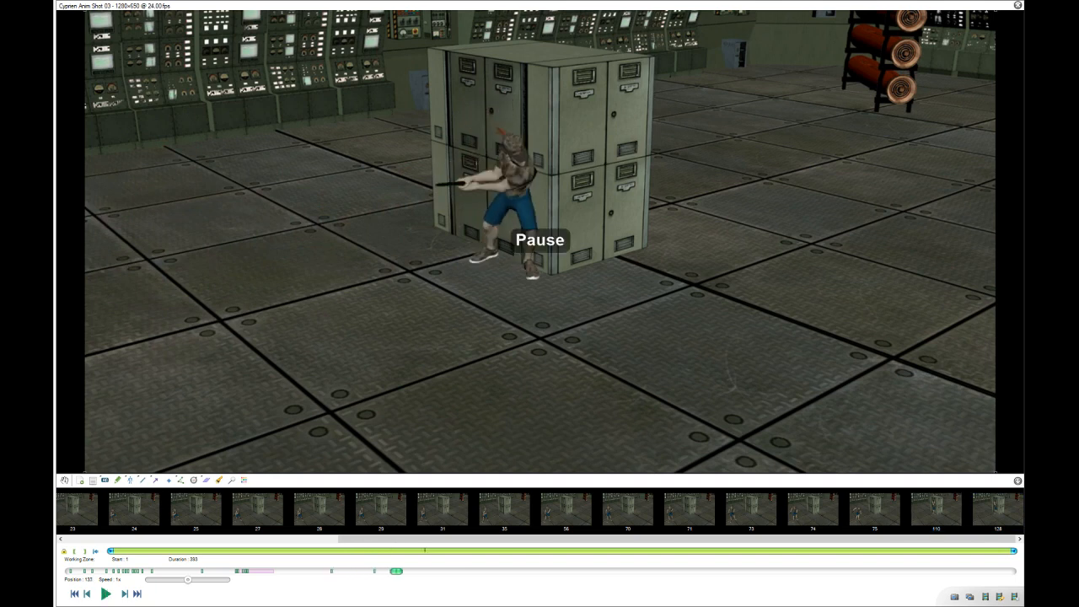
key(space)
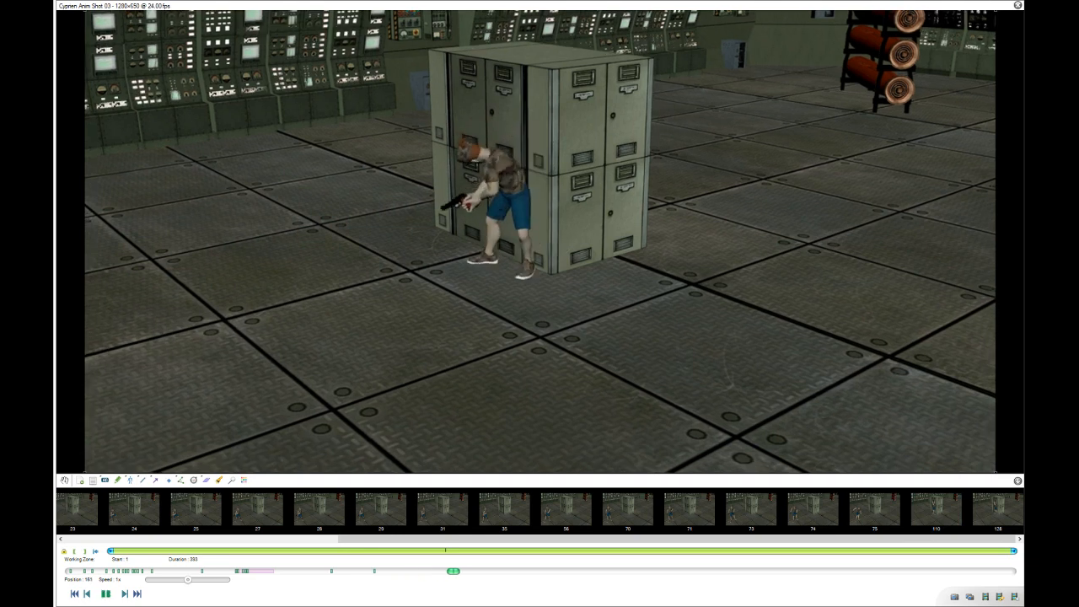
key(space)
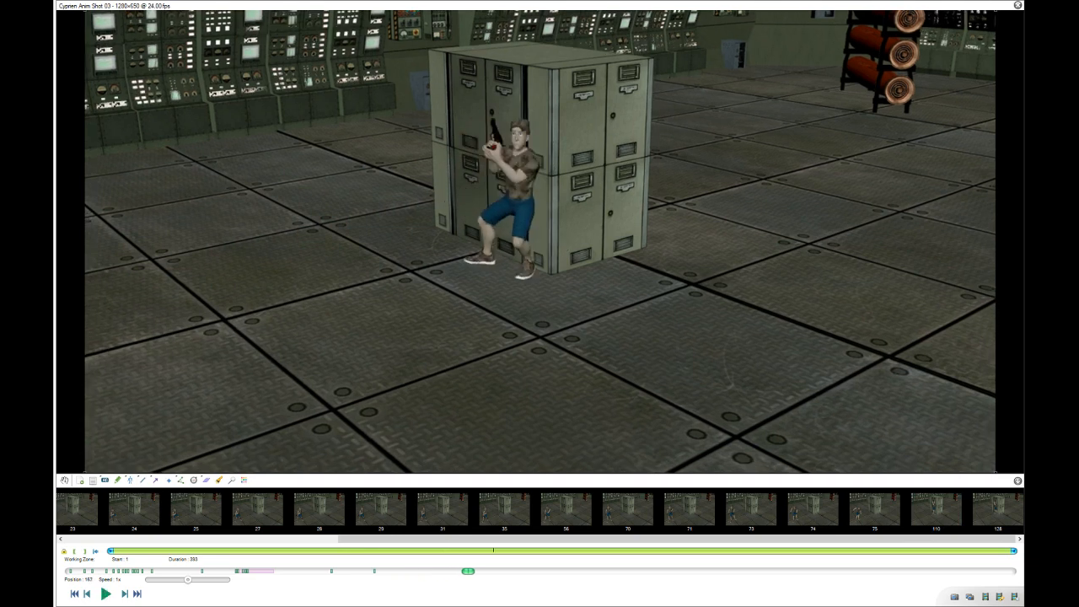
Step back frame by frame to the pose where the character looks around the locker corner with the gun lowered.
key(Left)
key(Left)
key(Left)
key(Left)
key(Left)
key(Left)
key(Left)
key(Left)
key(Left)
key(Left)
key(Left)
key(Left)
key(Left)
key(Left)
key(Left)
key(Left)
key(Left)
key(Left)
key(Left)
key(Left)
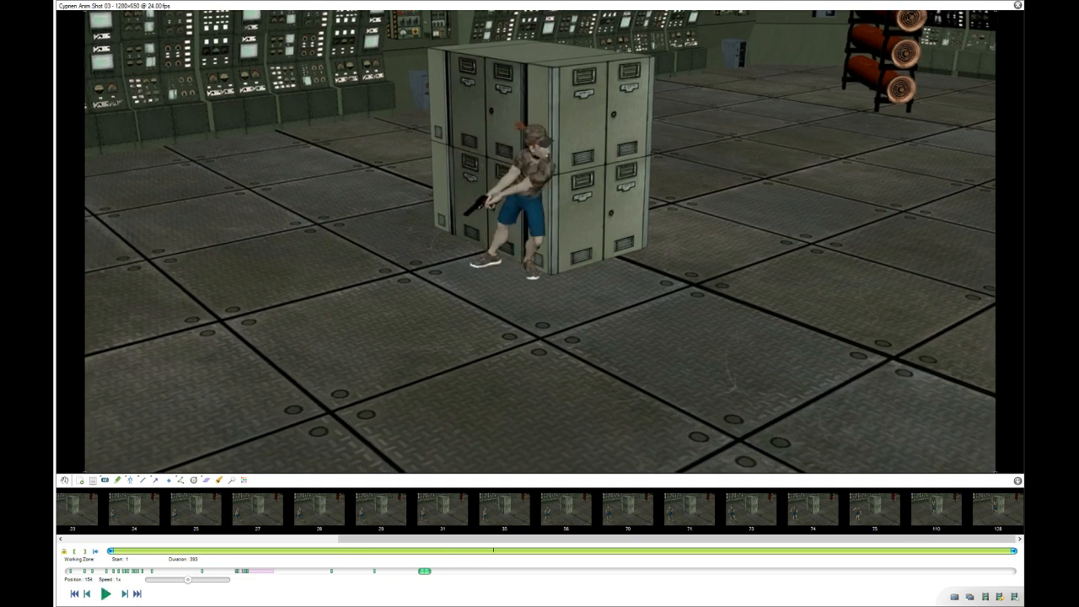
Replay the turn away from the locker corner, then step back through it to examine the bend and recovery.
key(space)
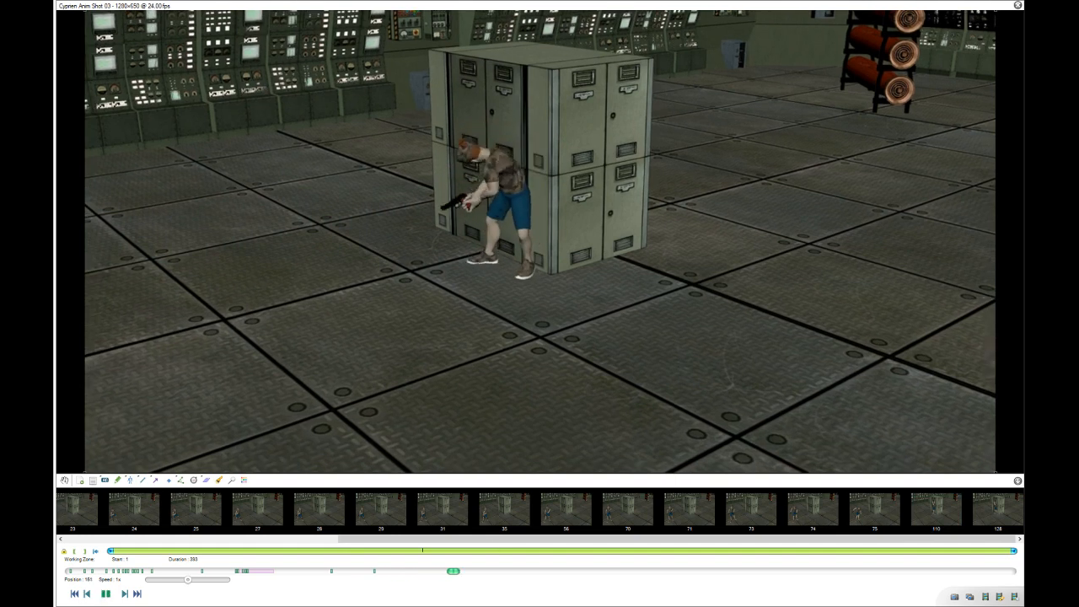
key(space)
key(Left)
key(Left)
key(Left)
key(Left)
key(Left)
key(Left)
key(Left)
key(Left)
key(Left)
key(Left)
key(Left)
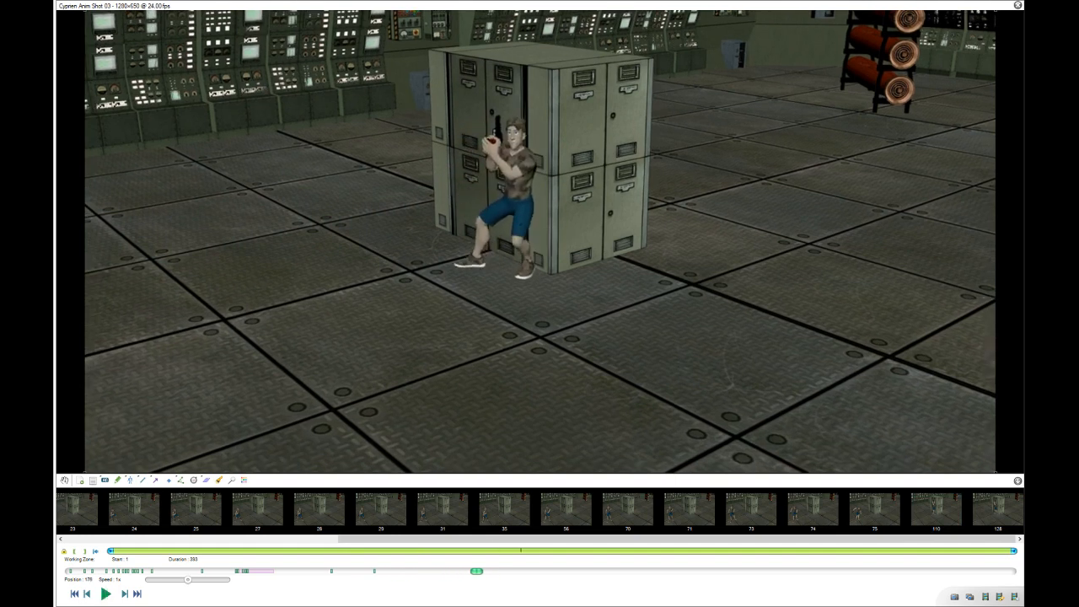
Step forward frame by frame through the crouched pose against the lockers with the gun raised.
key(Right)
key(Right)
key(Right)
key(Right)
key(Right)
key(Right)
key(Right)
key(Right)
key(Right)
key(Right)
key(Right)
key(Right)
key(Right)
key(Right)
key(Right)
key(Right)
key(Right)
key(Right)
key(Right)
key(Right)
key(Right)
key(Right)
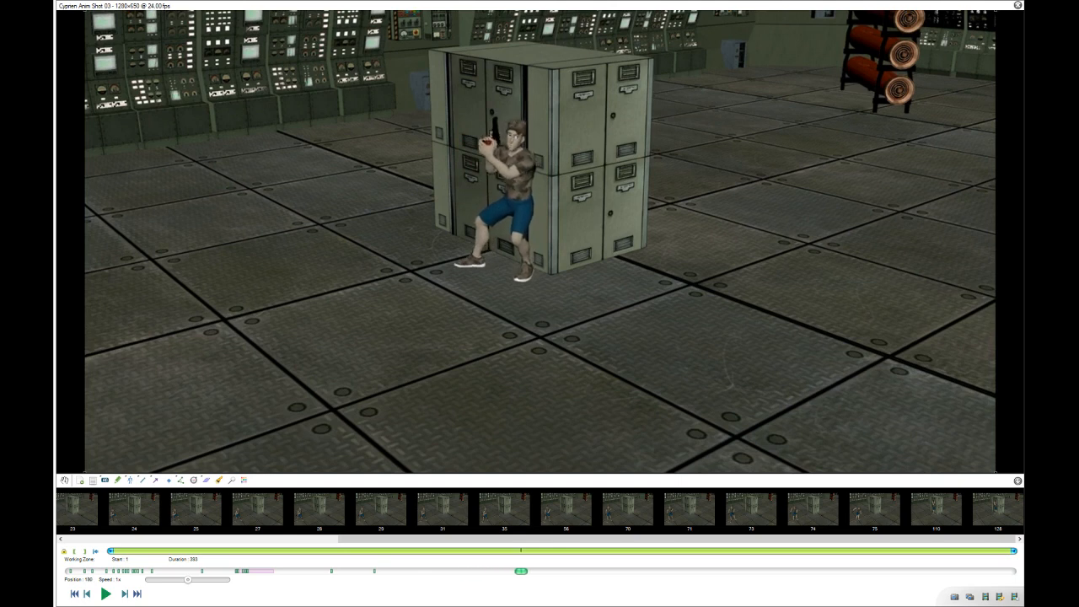
Step back to frame 144 and replay the drop from the locker corner into the crouched, gun-raised pose.
key(Left)
key(Left)
key(Left)
key(Left)
key(Left)
key(Left)
key(Left)
key(Left)
key(Left)
key(Left)
key(Left)
key(Left)
key(Left)
key(Left)
key(Left)
key(Left)
key(Left)
key(Left)
key(Left)
key(Left)
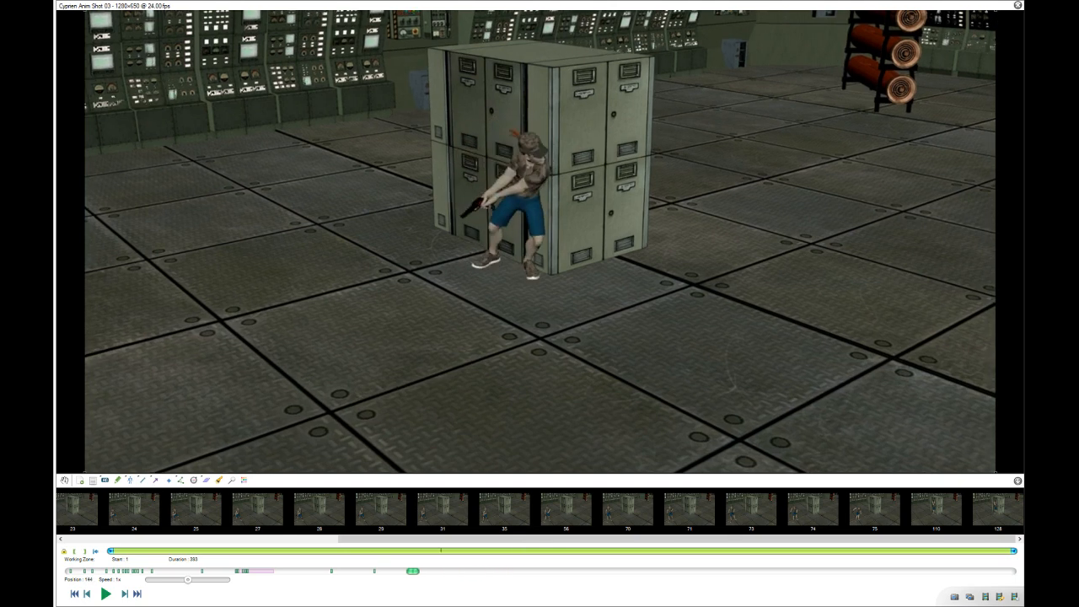
key(space)
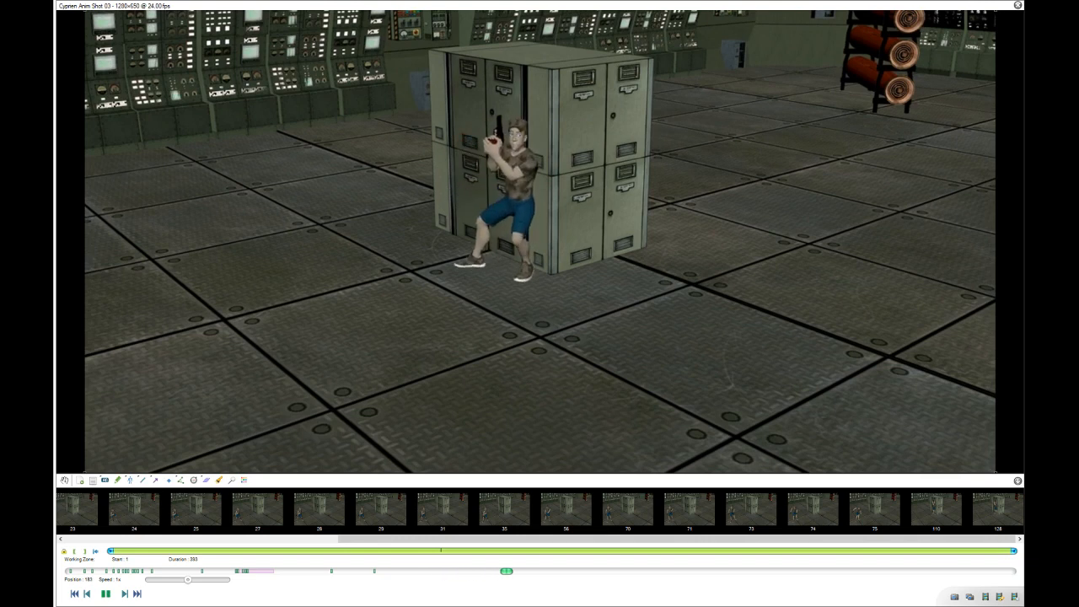
Pause playback and step back frame by frame through the drop into the crouched pose against the lockers.
key(space)
key(Left)
key(Left)
key(Left)
key(Left)
key(Left)
key(Left)
key(Left)
key(Left)
key(Left)
key(Left)
key(Left)
key(Left)
key(Left)
key(Left)
key(Left)
key(Left)
key(Left)
key(Left)
key(Left)
key(Left)
key(Left)
key(Left)
key(Left)
key(Left)
key(Left)
key(Left)
key(Left)
key(Left)
key(Left)
key(Left)
key(Left)
key(Left)
key(Left)
key(Left)
key(Left)
key(Left)
key(Left)
key(Left)
key(Left)
Step forward frame by frame to examine how the body settles into the crouched, gun-raised pose.
key(Right)
key(Right)
key(Right)
key(Right)
key(Right)
key(Right)
key(Right)
key(Right)
key(Right)
key(Right)
key(Right)
key(Right)
key(Right)
key(Right)
key(Right)
key(Right)
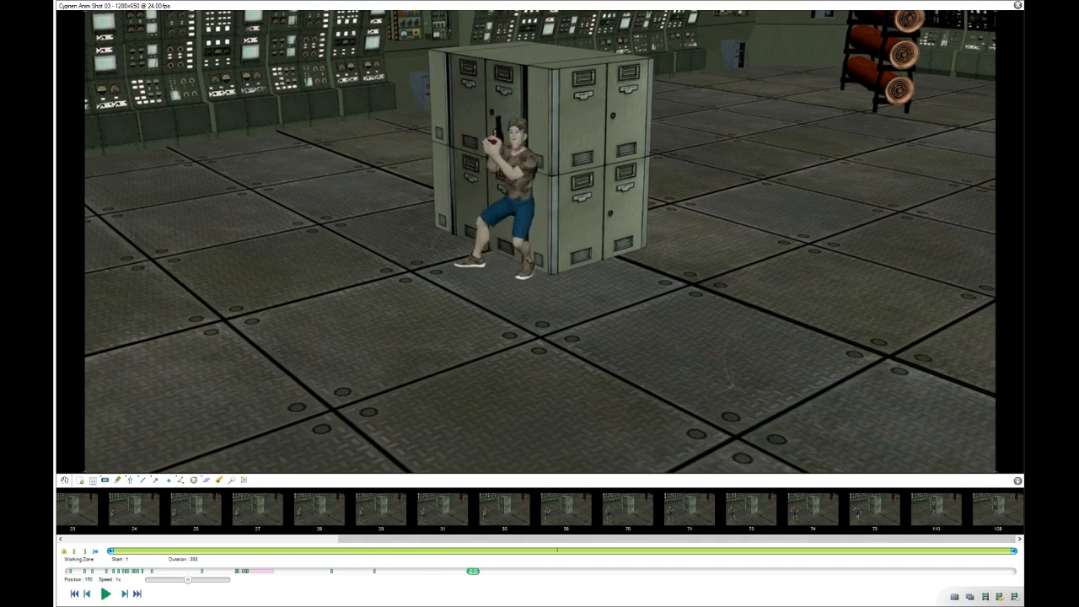
key(Right)
key(Right)
key(Right)
key(Right)
key(Right)
key(Right)
key(Right)
key(Right)
key(Right)
Step back frame by frame to the moment just before the gun is fully raised against the lockers.
key(Left)
key(Left)
key(Left)
key(Left)
key(Left)
key(Left)
key(Left)
key(Left)
key(Left)
key(Left)
key(Left)
key(Left)
key(Left)
key(Left)
key(Left)
key(Left)
Advance to frame 171 and draw red lines across the character's shoulders and waist.
key(Right)
key(Right)
key(Right)
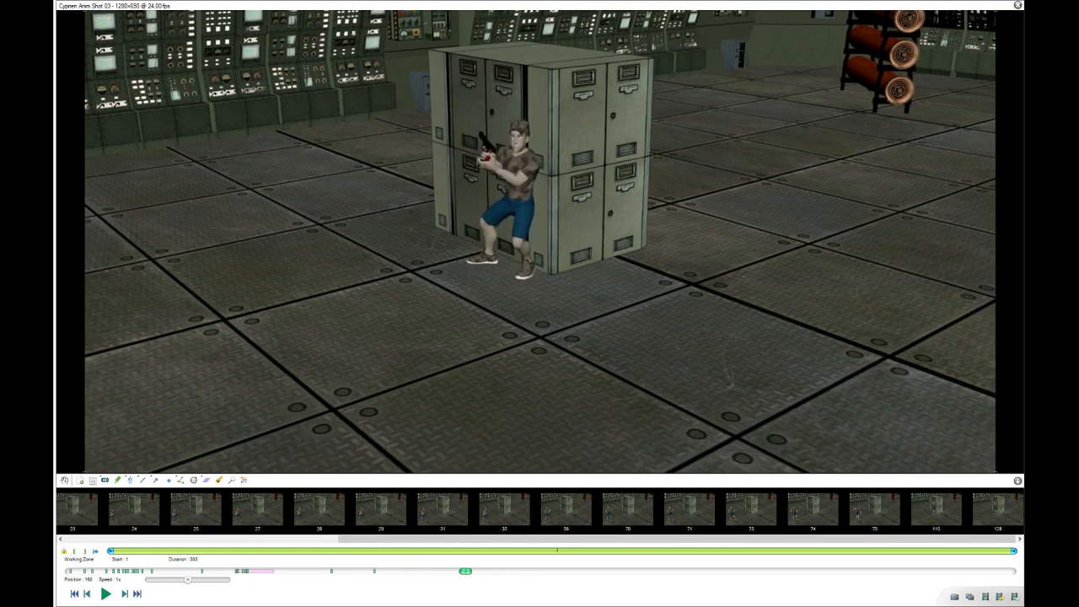
key(Right)
key(Right)
key(Right)
key(Right)
key(Right)
key(Right)
key(Right)
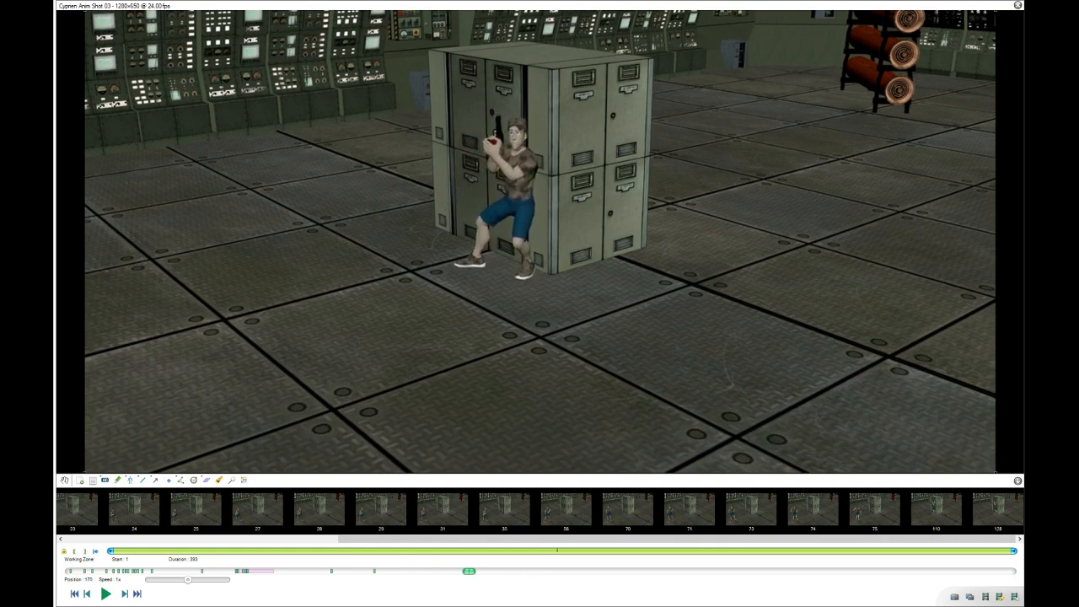
key(Right)
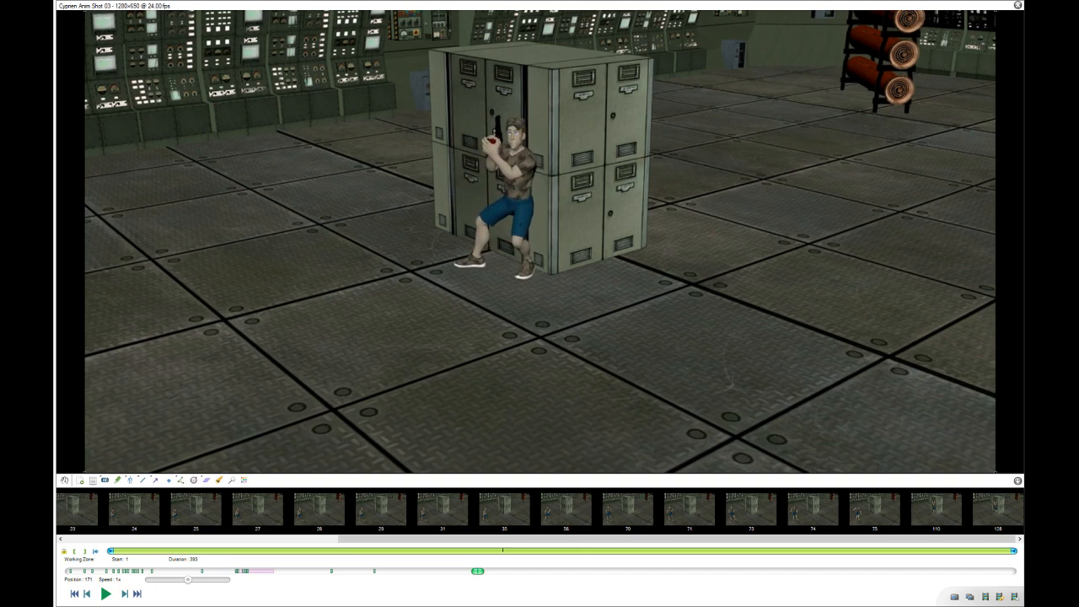
drag(517, 149, 527, 154)
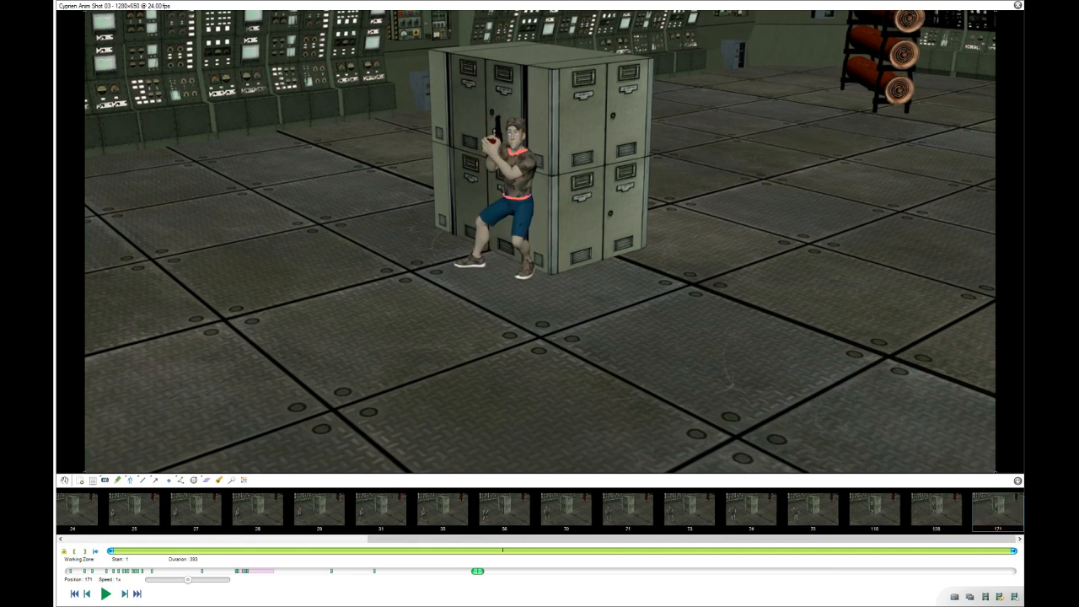
Step back and forth around frame 171 to compare the torso with the marked shoulder and waist lines.
key(Right)
key(Right)
key(Right)
key(Left)
key(Left)
key(Left)
key(Left)
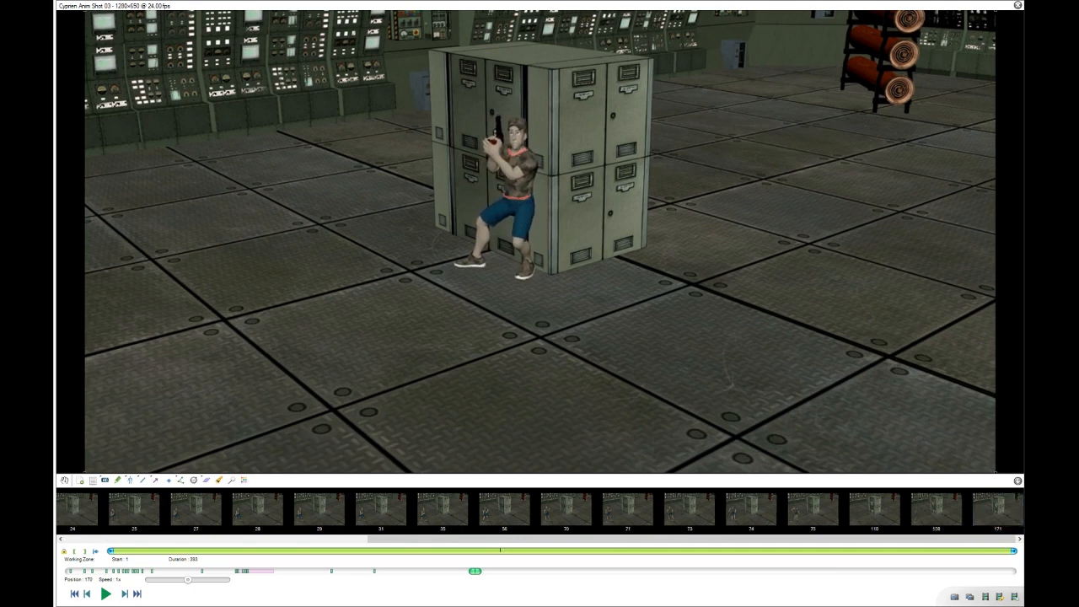
key(Left)
key(Left)
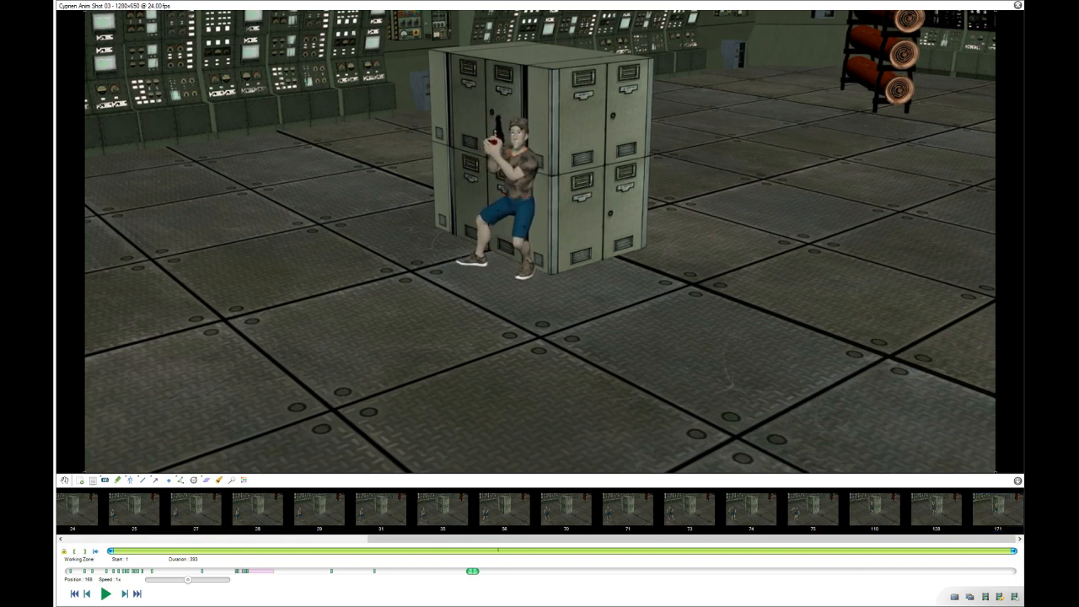
key(Right)
key(Right)
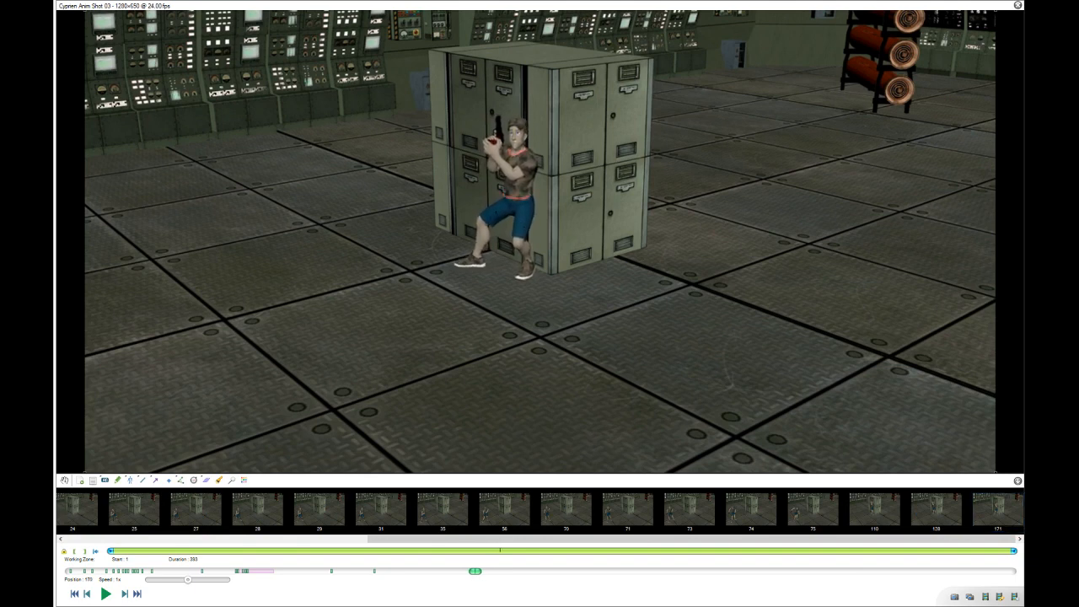
key(Right)
key(Right)
key(Right)
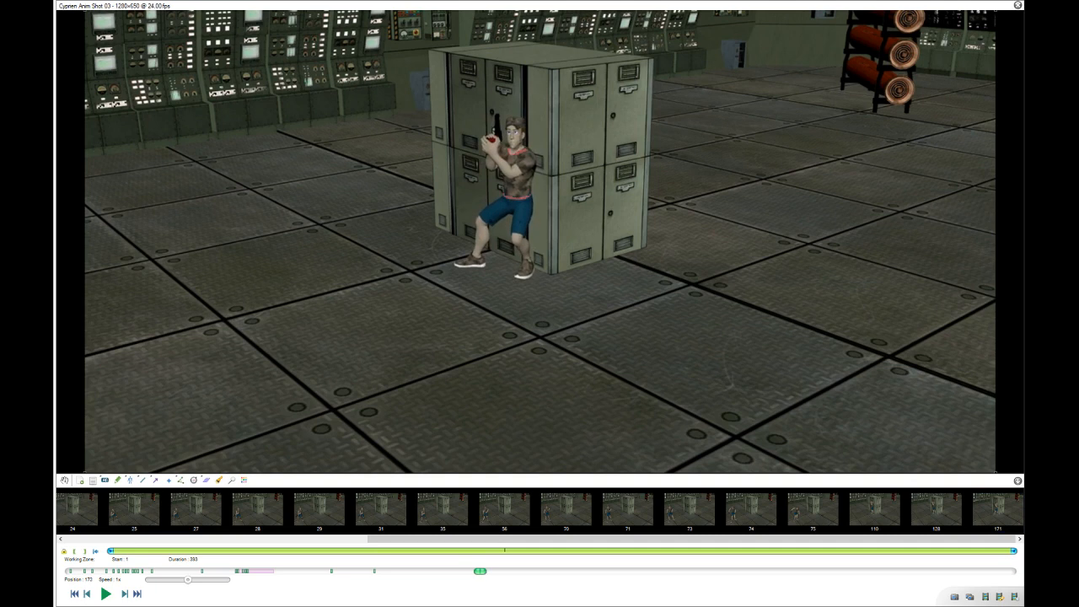
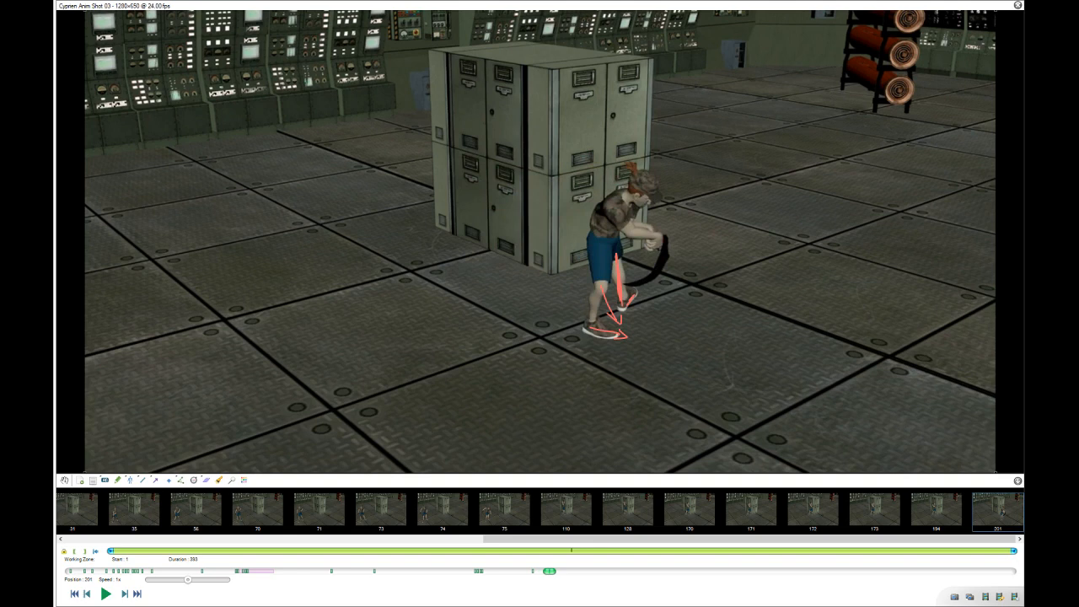
Step forward from the marked foot contact at frame 201 to the aiming stance at frame 210.
key(Right)
key(Right)
key(Right)
key(Right)
key(Right)
key(Right)
key(Right)
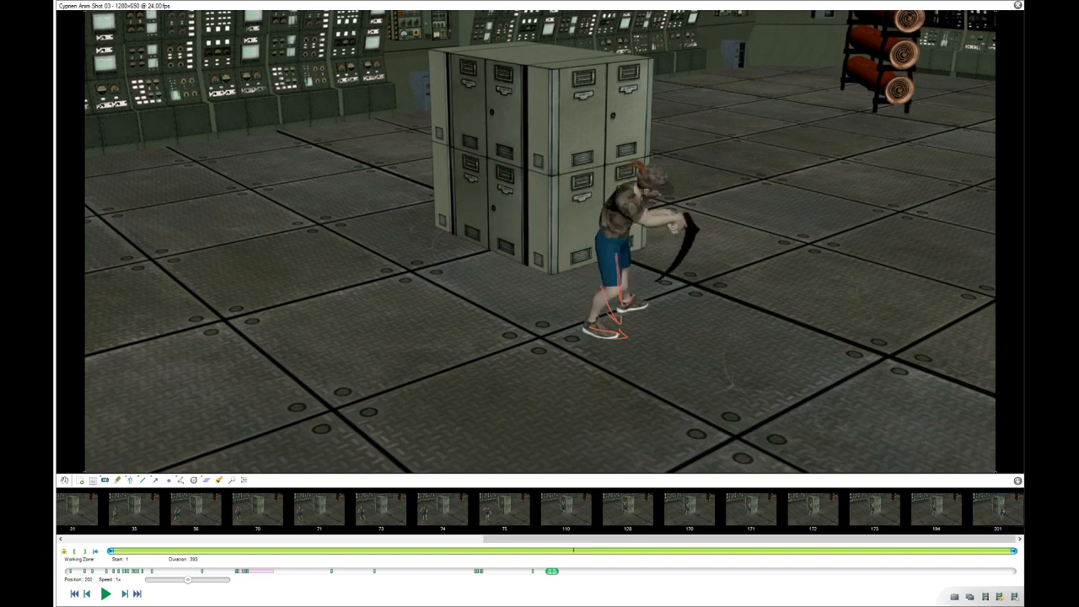
key(Right)
key(Right)
key(Right)
key(Right)
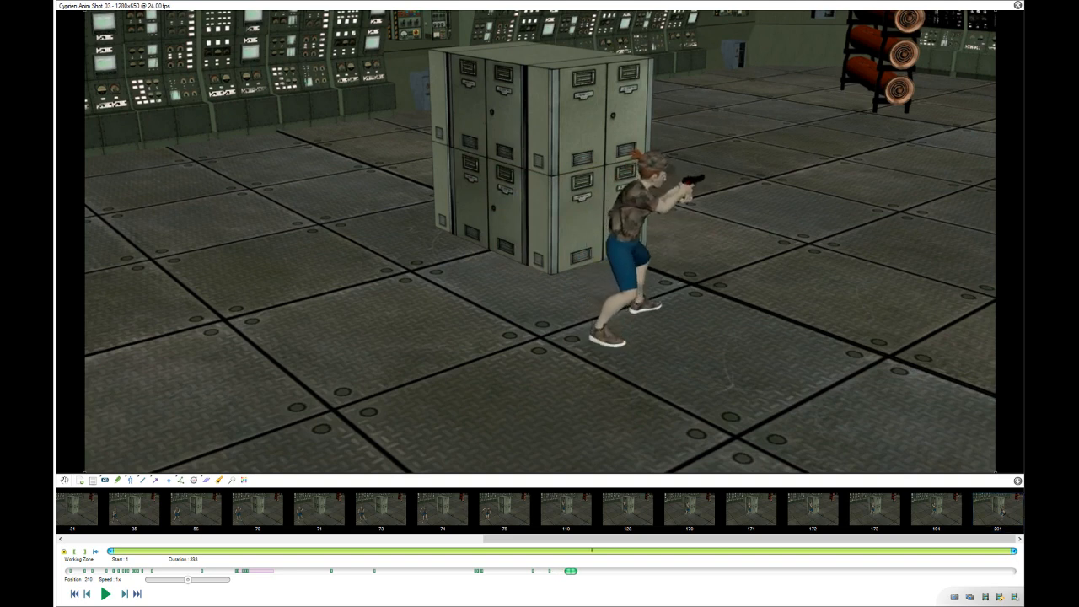
Step back frame by frame from the aiming stance to the running step away from the lockers.
key(Left)
key(Left)
key(Left)
key(Left)
key(Left)
key(Left)
key(Left)
key(Left)
key(Left)
key(Left)
key(Left)
key(Left)
key(Left)
key(Left)
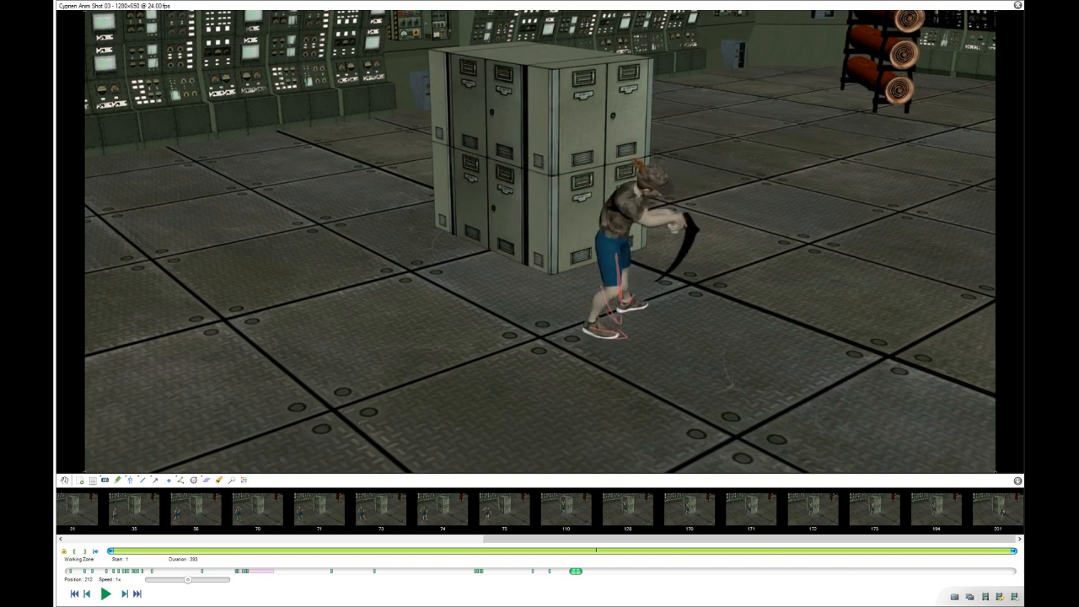
Step forward from the running step to the raised-gun stance at frame 204, examining the feet planting.
key(Right)
key(Right)
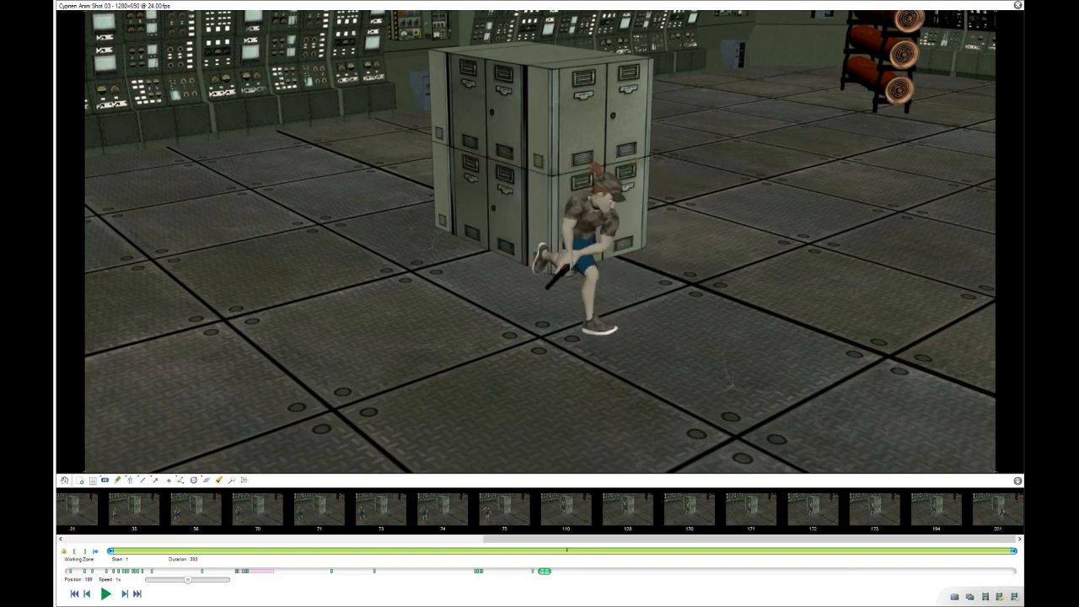
key(Right)
key(Right)
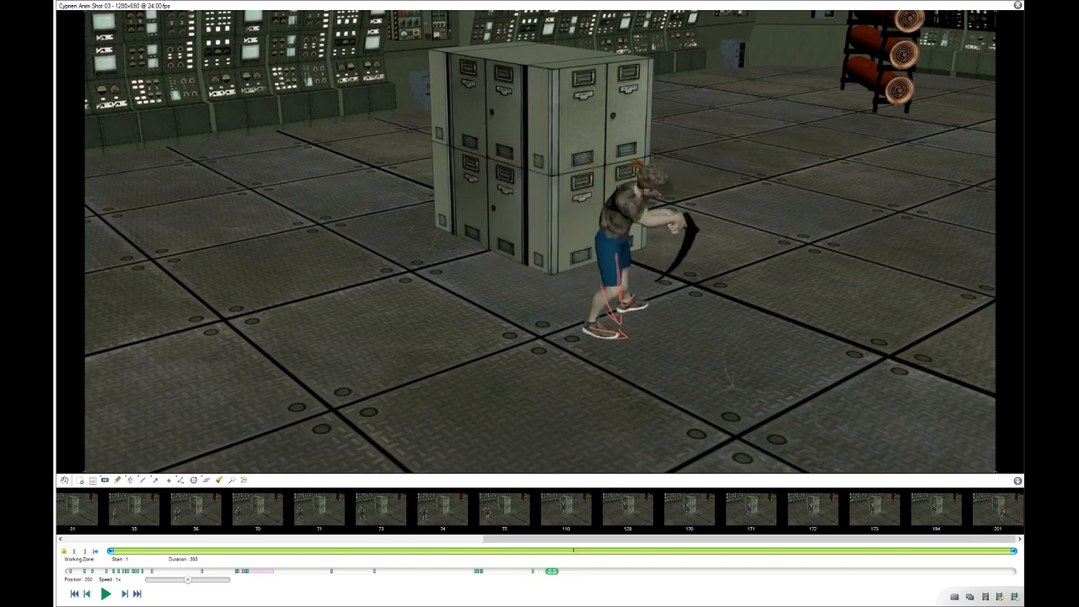
key(Right)
key(Right)
key(Right)
key(Right)
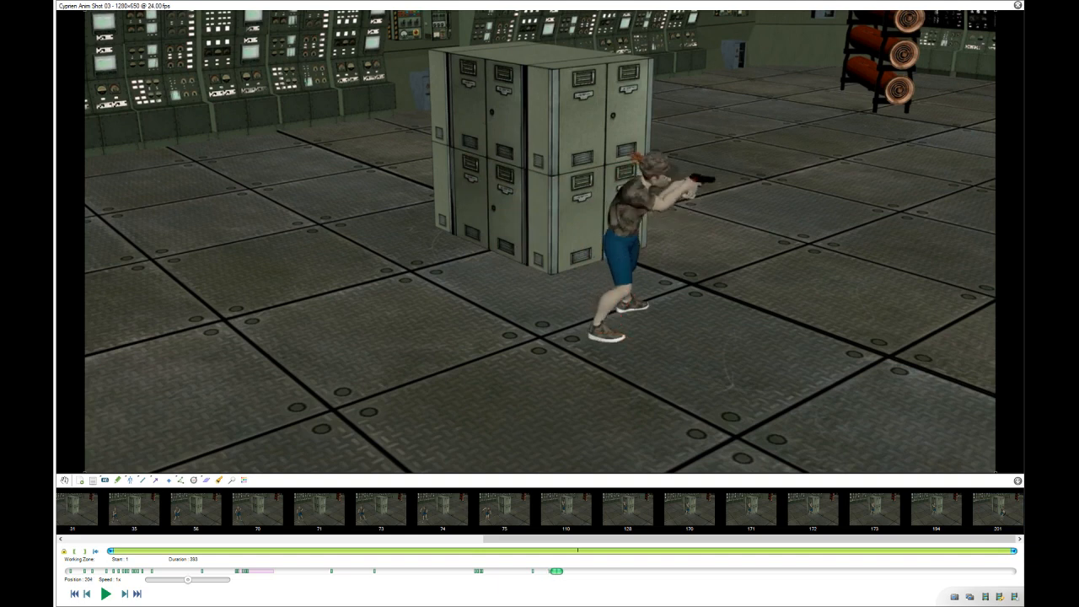
Return to frame 201 and step back and forth to compare the marked foot contact with the neighbouring frames.
key(Left)
key(Left)
key(Left)
key(Left)
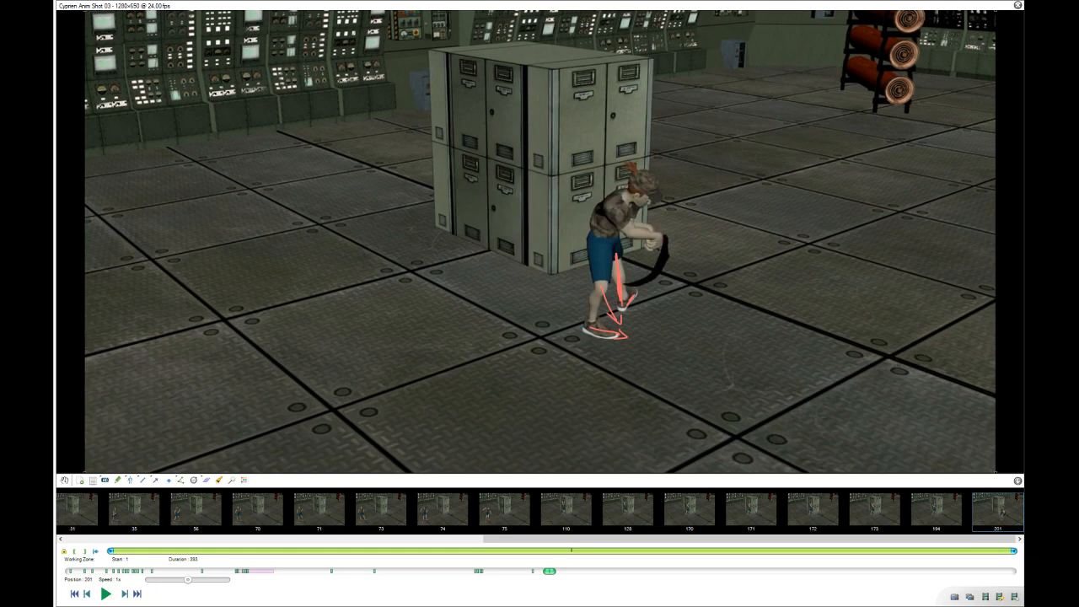
key(Right)
key(Right)
key(Right)
key(Right)
key(Left)
key(Left)
key(Left)
key(Left)
key(Left)
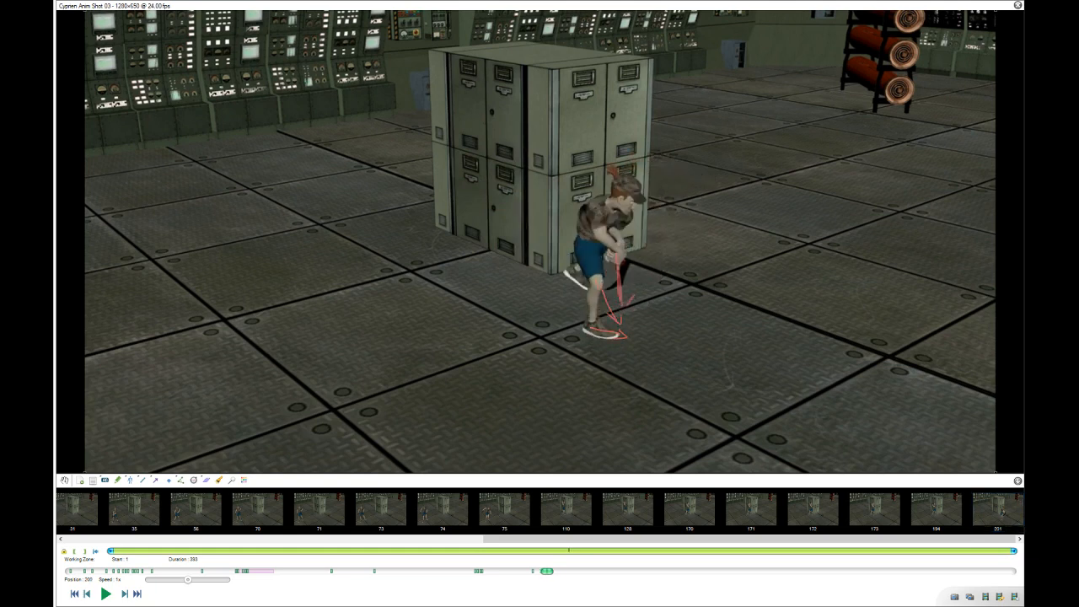
Set the working zone to start at frame 196 and play the run from the lockers into the aiming stance.
key(Left)
key(Left)
key(Left)
key(Left)
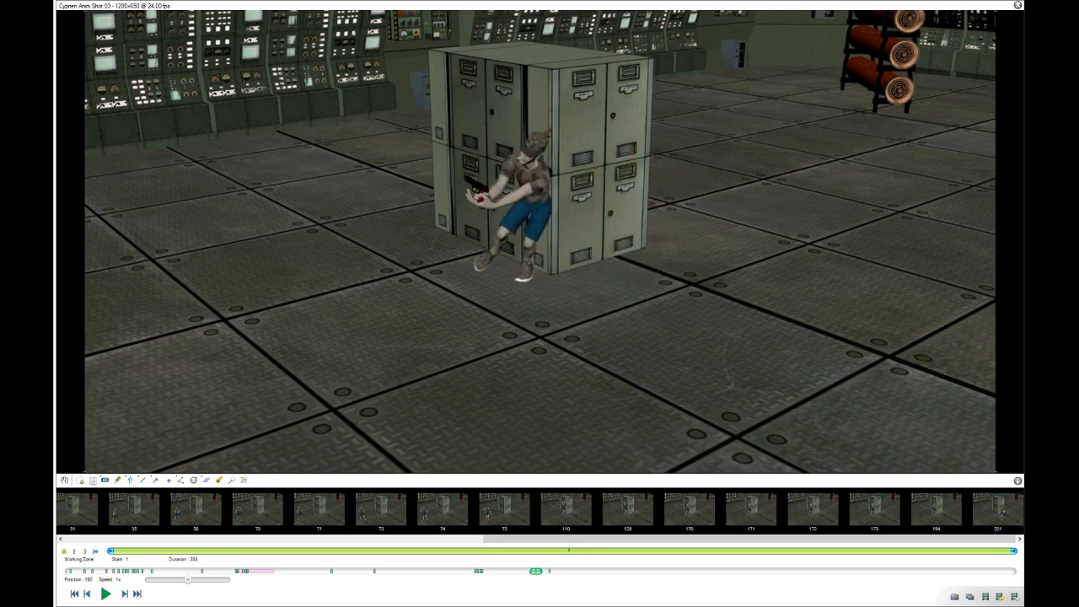
click(74, 551)
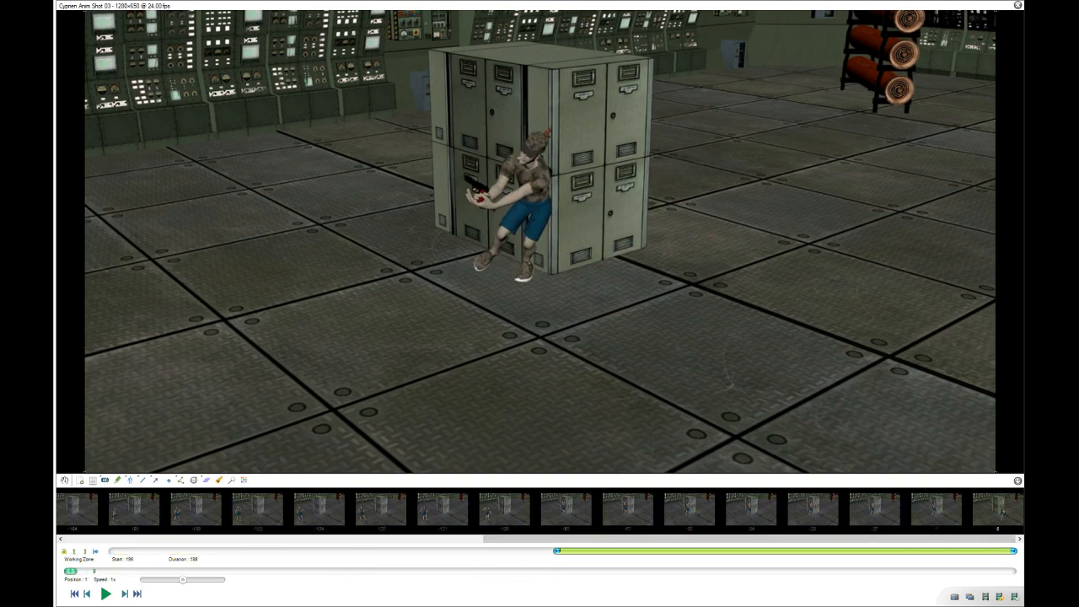
key(space)
key(space)
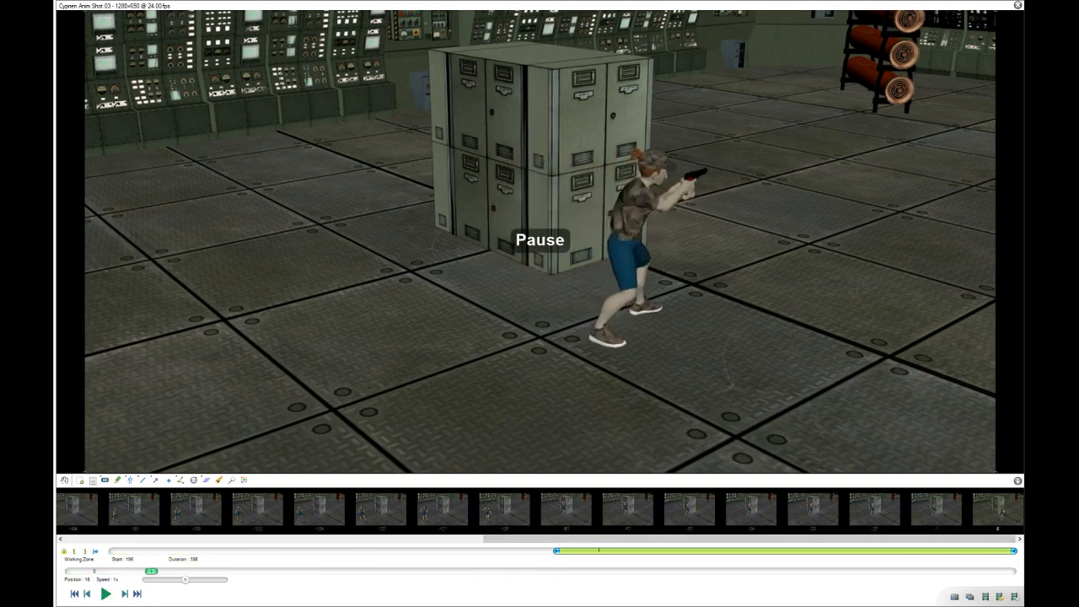
End the working zone at the current aiming stance and replay the looped run from the lockers.
click(84, 550)
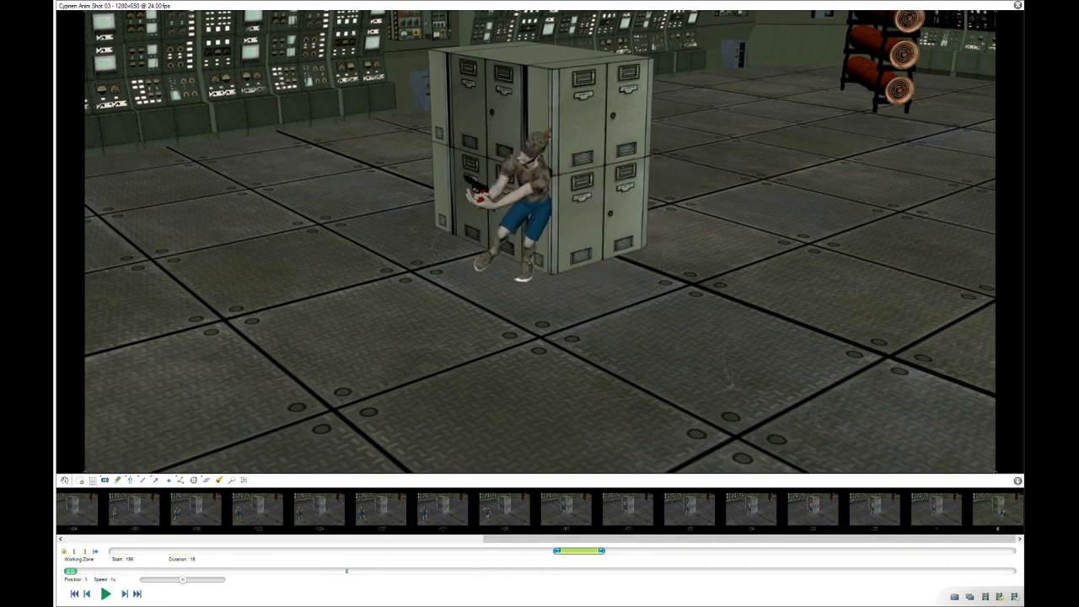
key(space)
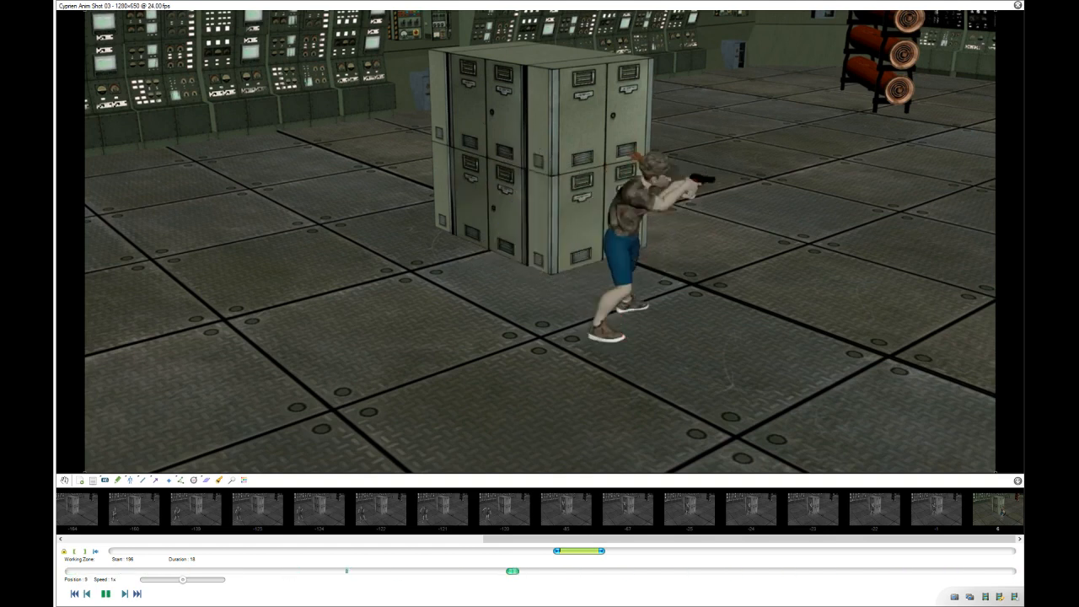
key(space)
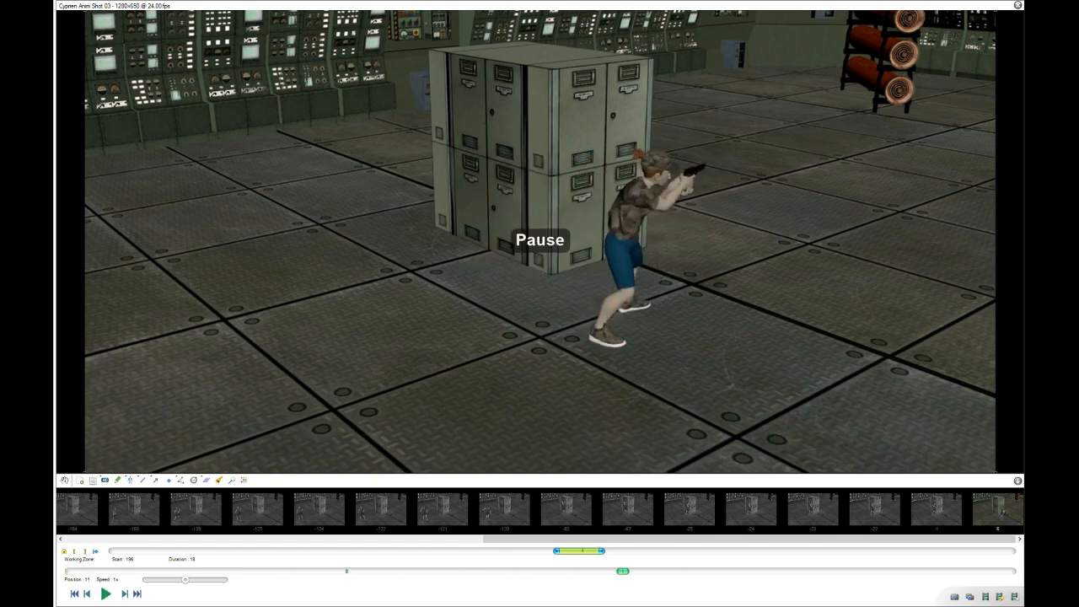
key(space)
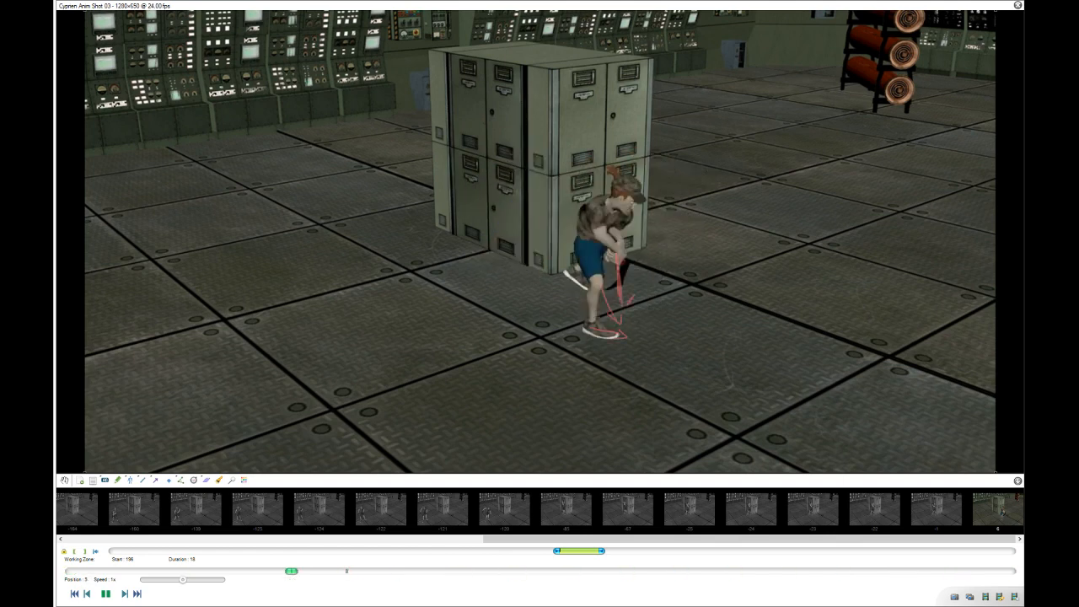
key(space)
Switch the reloaded shot to full screen and add a key frame at frame 187, where the character leans against the lockers.
key(F11)
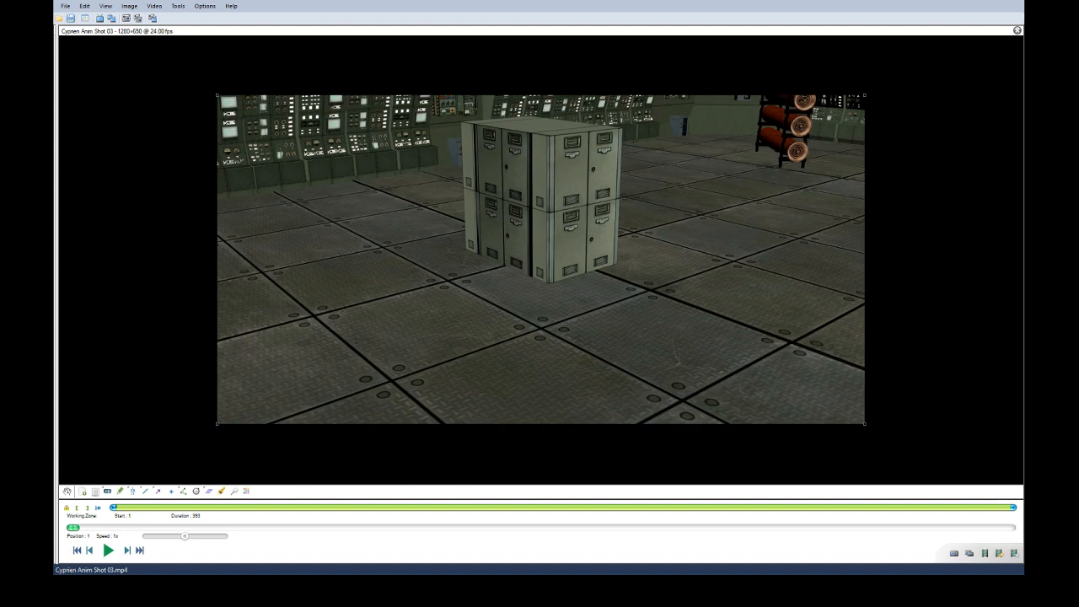
key(F11)
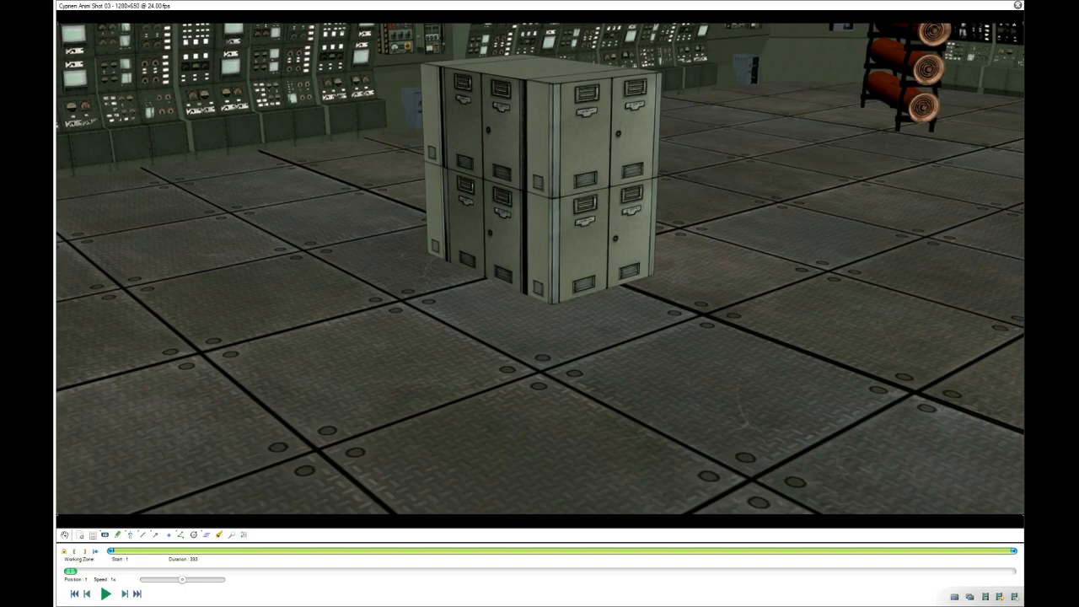
mouse_move(71, 571)
mouse_down()
mouse_move(560, 570)
mouse_move(516, 571)
mouse_up()
key(Insert)
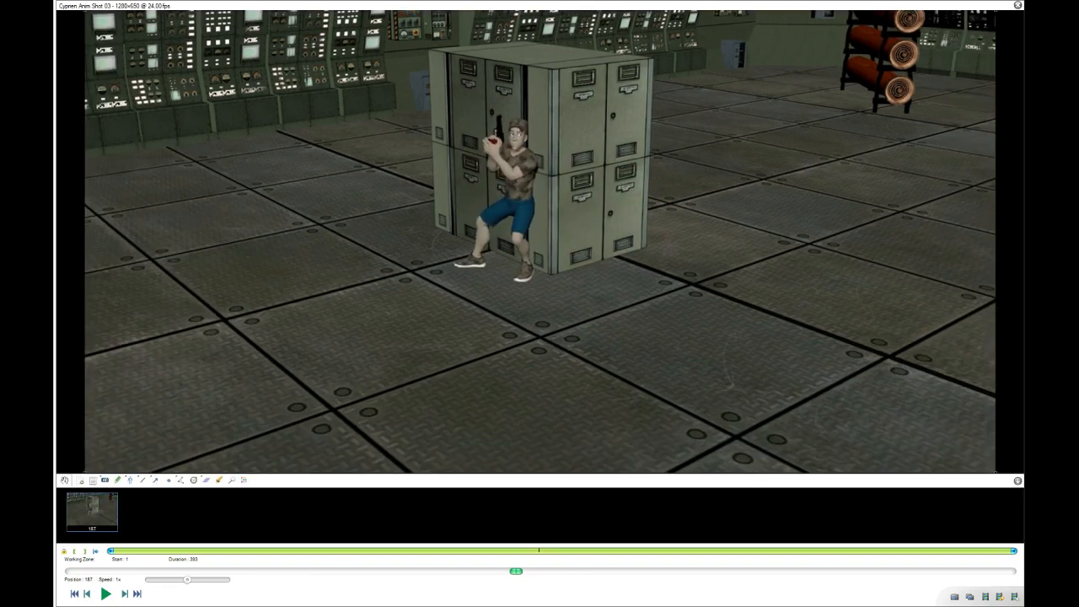
Limit the working zone to 29 frames starting at frame 187 and play the run-out into the aiming stance.
key([)
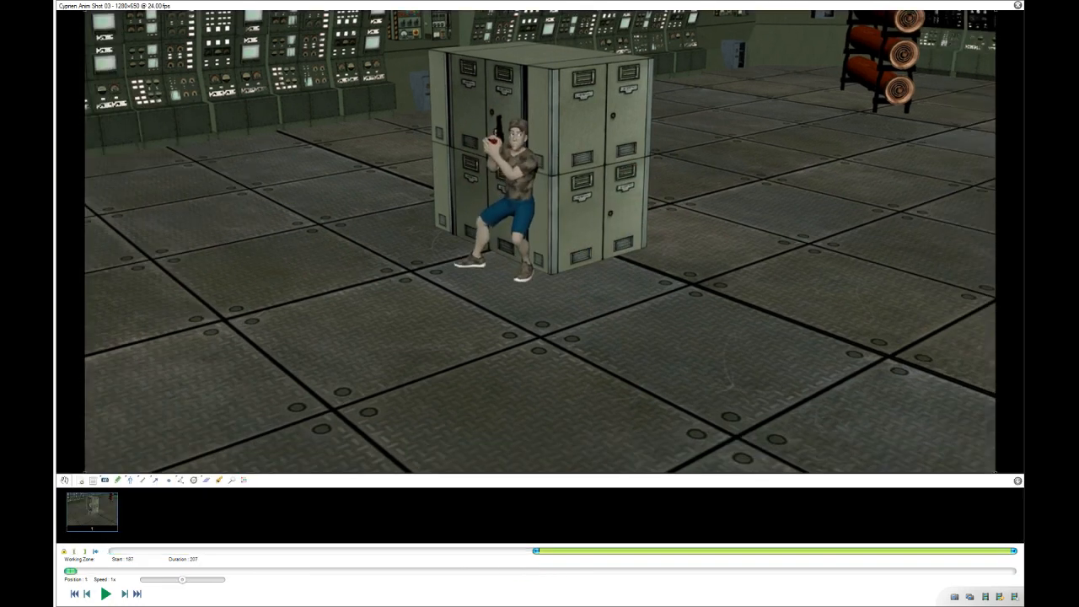
key(space)
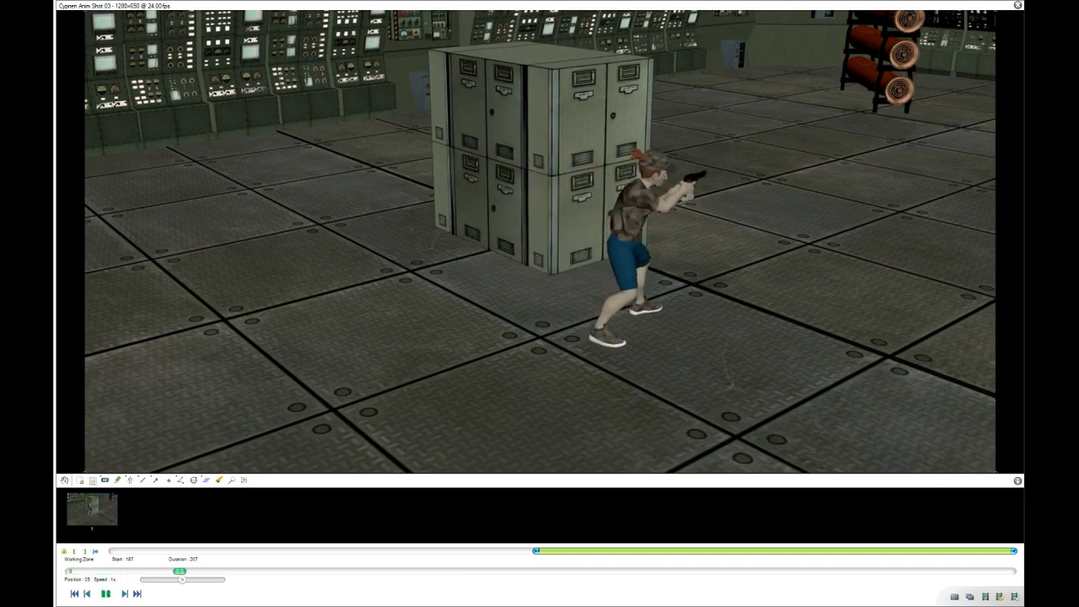
key(space)
key(bracketright)
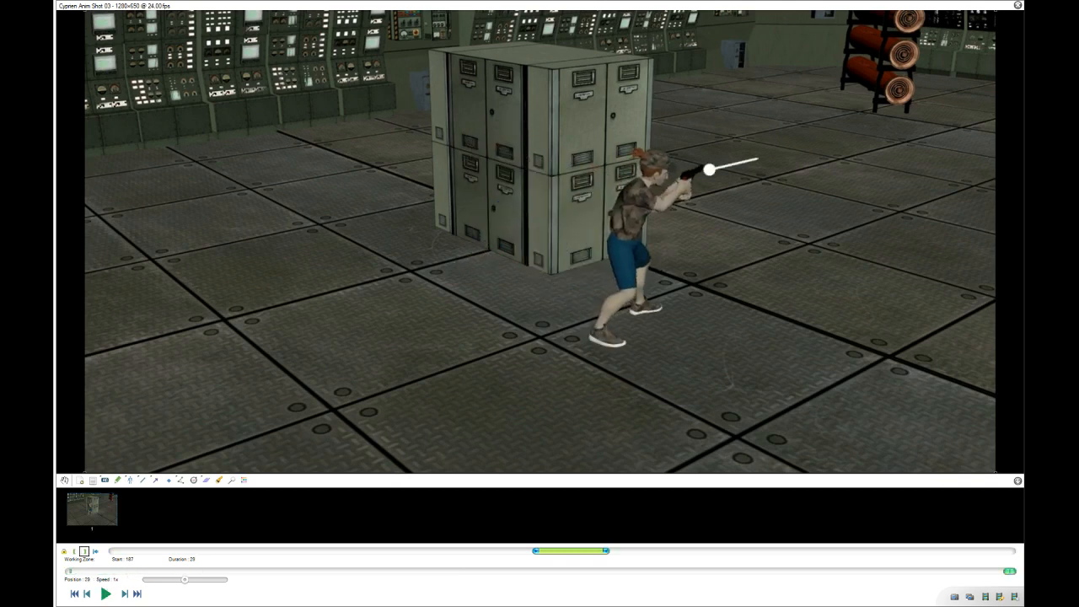
key(space)
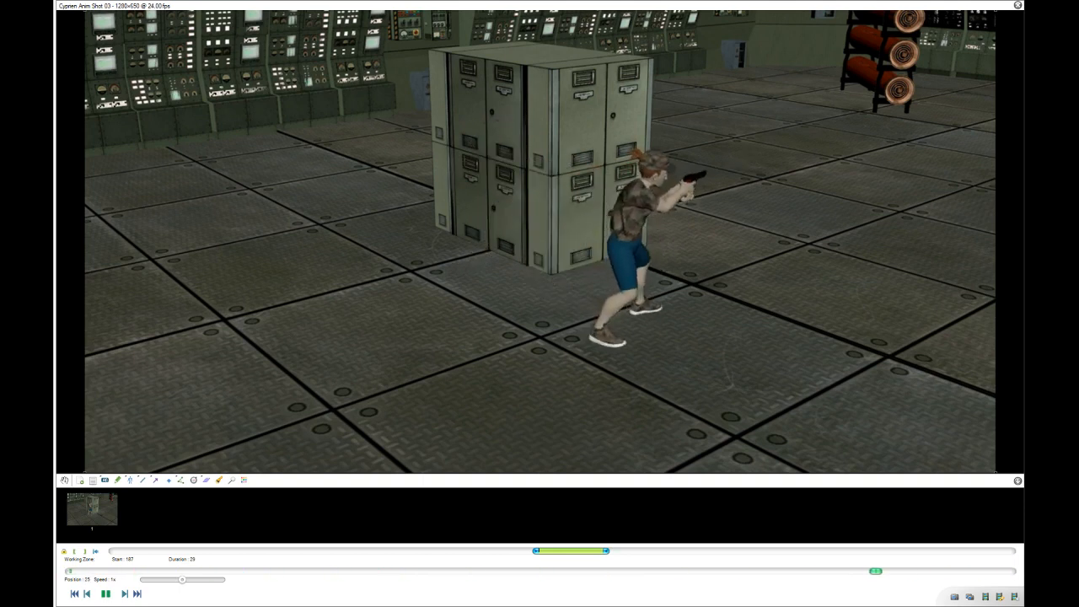
key(space)
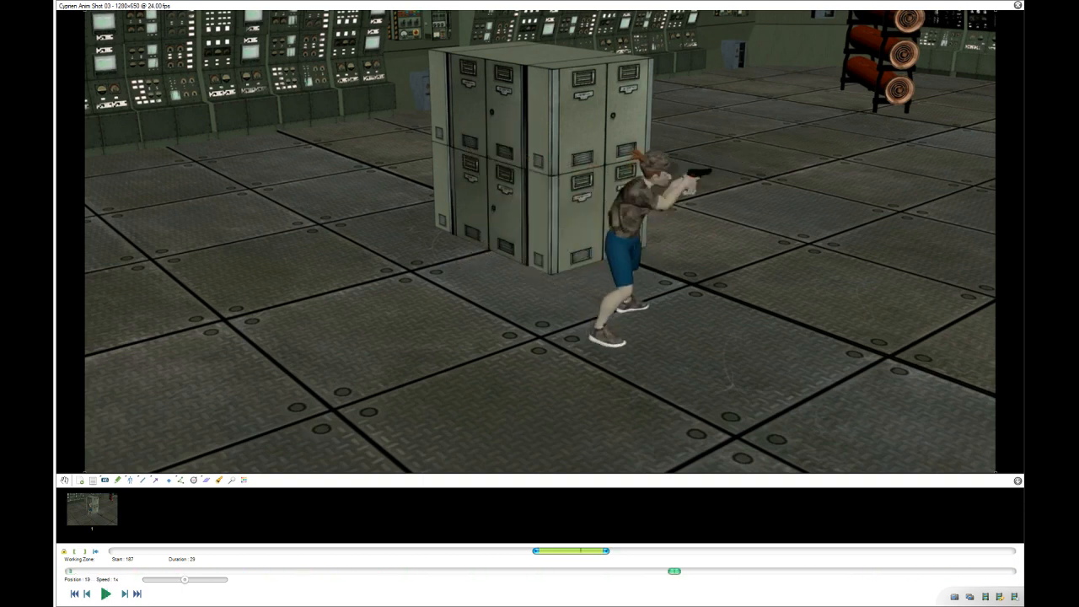
Add a key frame at position 10, as the character turns off the lockers, and step forward to position 15.
drag(674, 571, 372, 571)
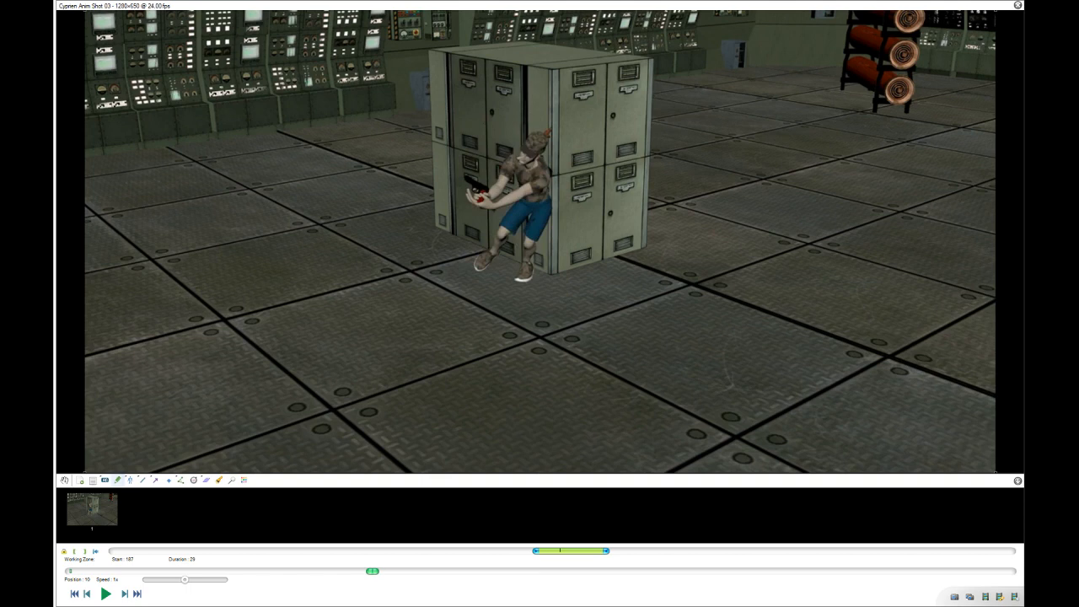
key(Insert)
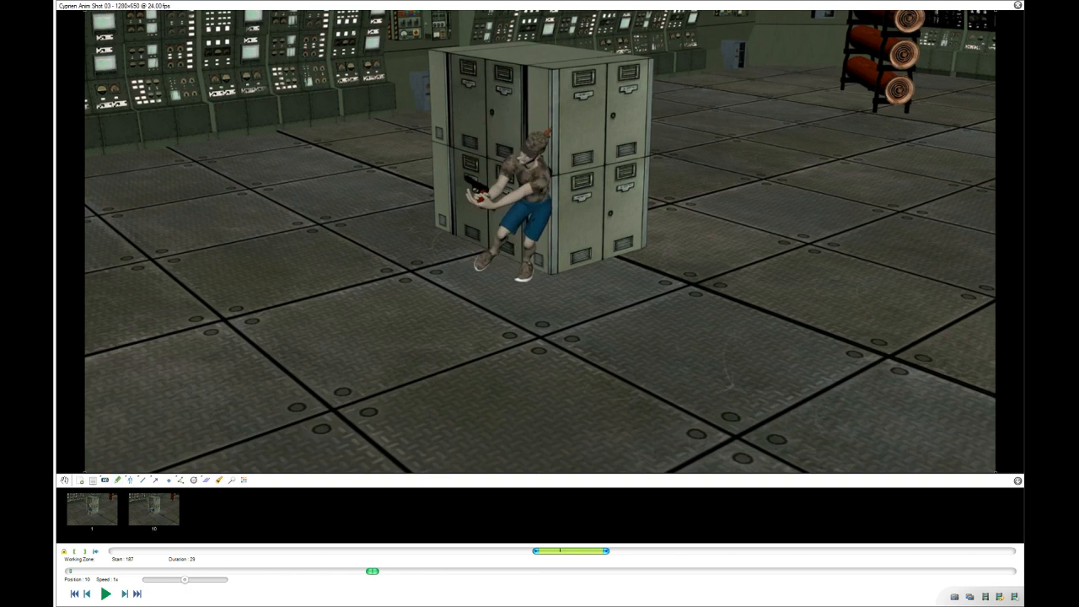
key(Right)
key(Right)
key(Right)
key(Right)
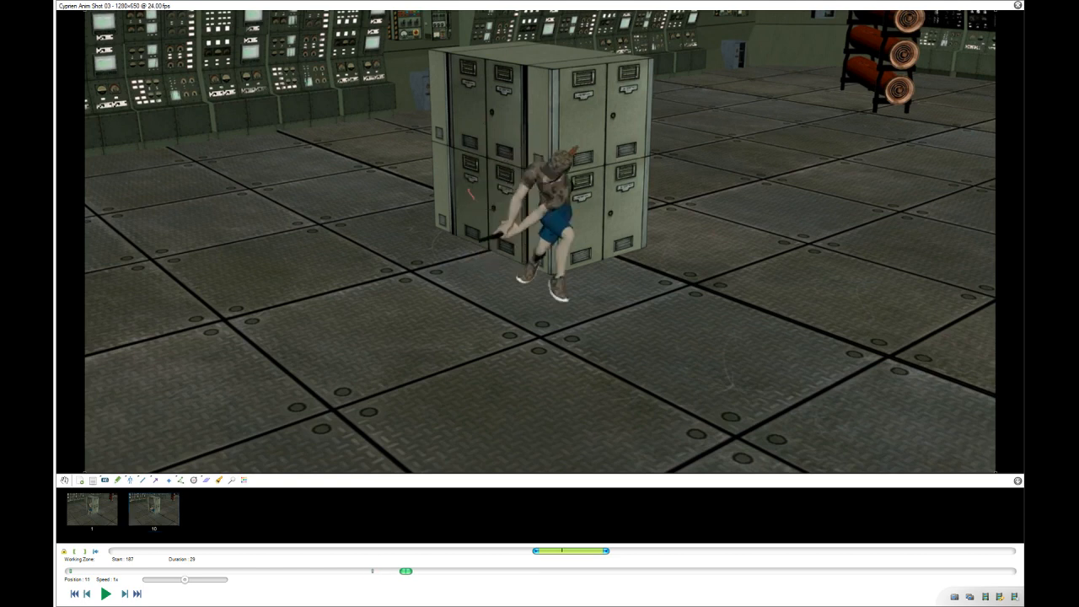
key(Right)
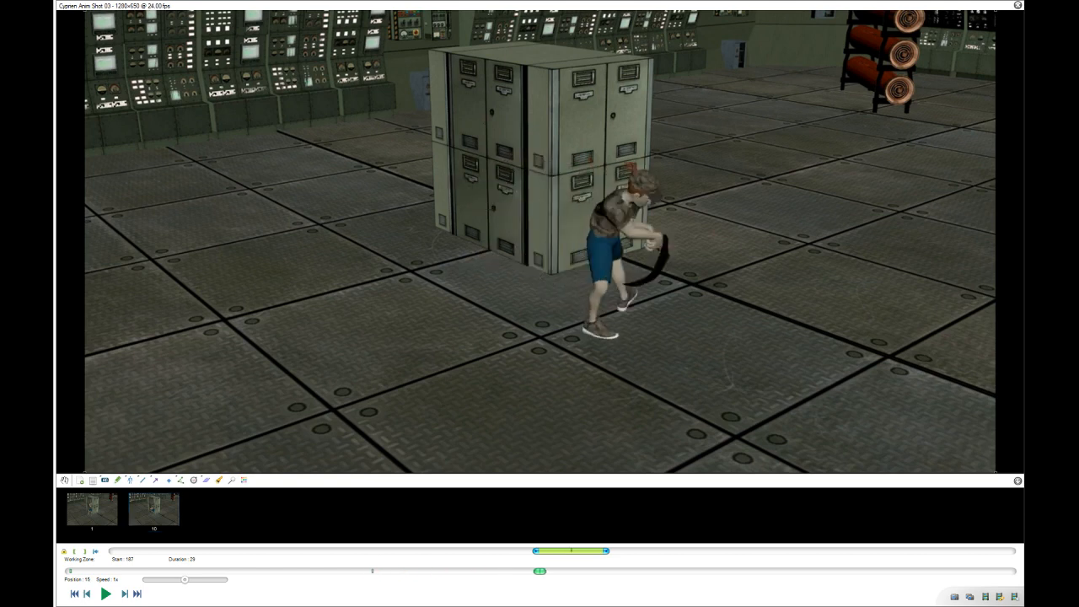
Compare the running poses around positions 12 to 14 and draw a line along the character's bent arm at position 14.
key(Left)
key(Left)
key(Left)
key(Right)
key(Right)
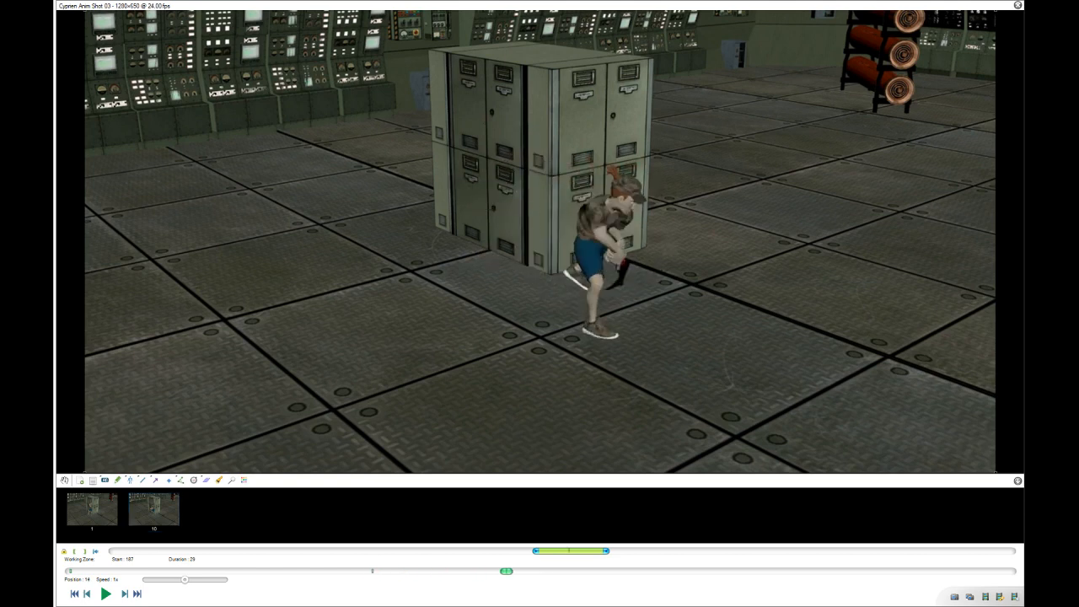
key(Left)
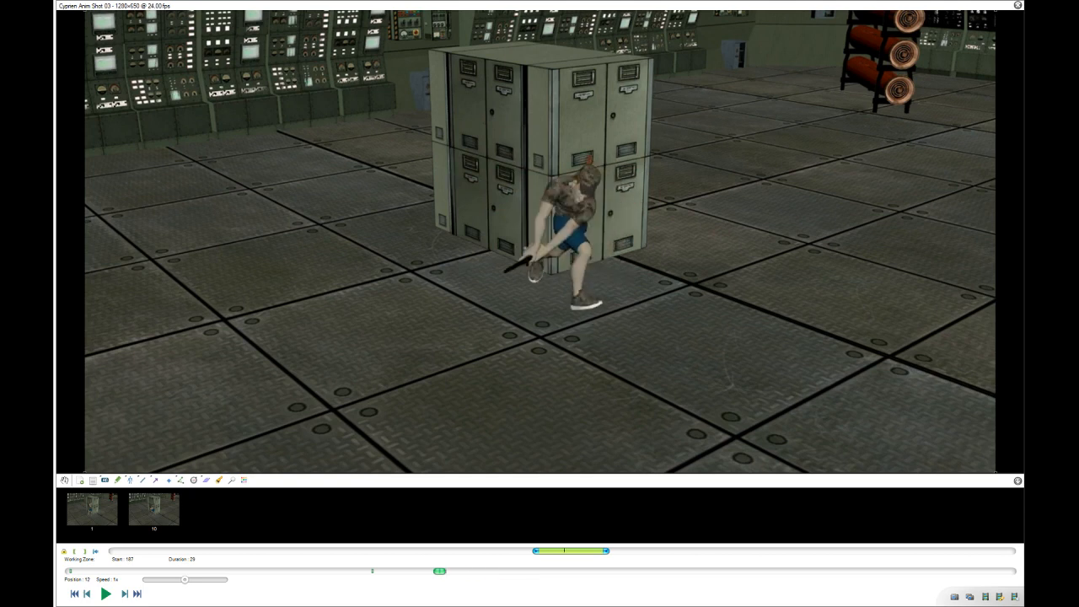
key(Left)
key(Right)
key(Right)
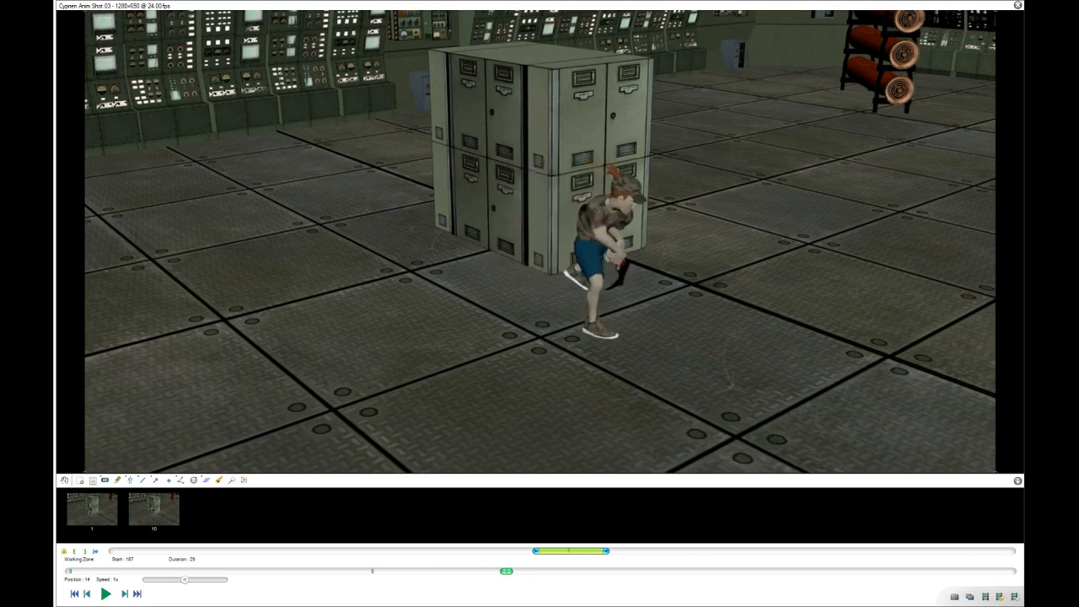
drag(599, 211, 602, 228)
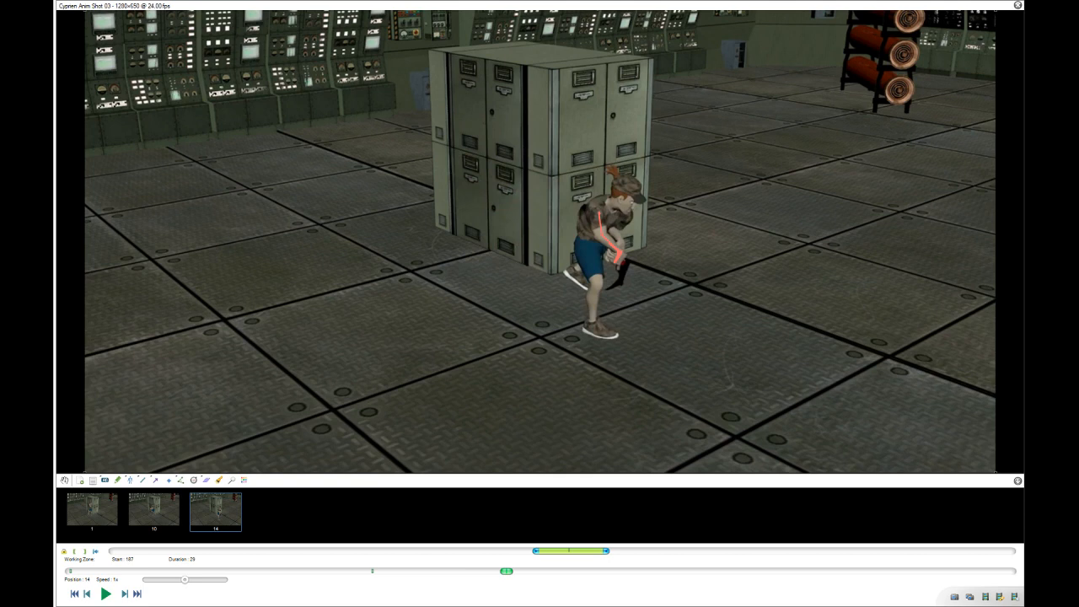
Compare the arm pose between frames 14 and 16, and clear the red arm annotations from frame 14.
key(Right)
key(Right)
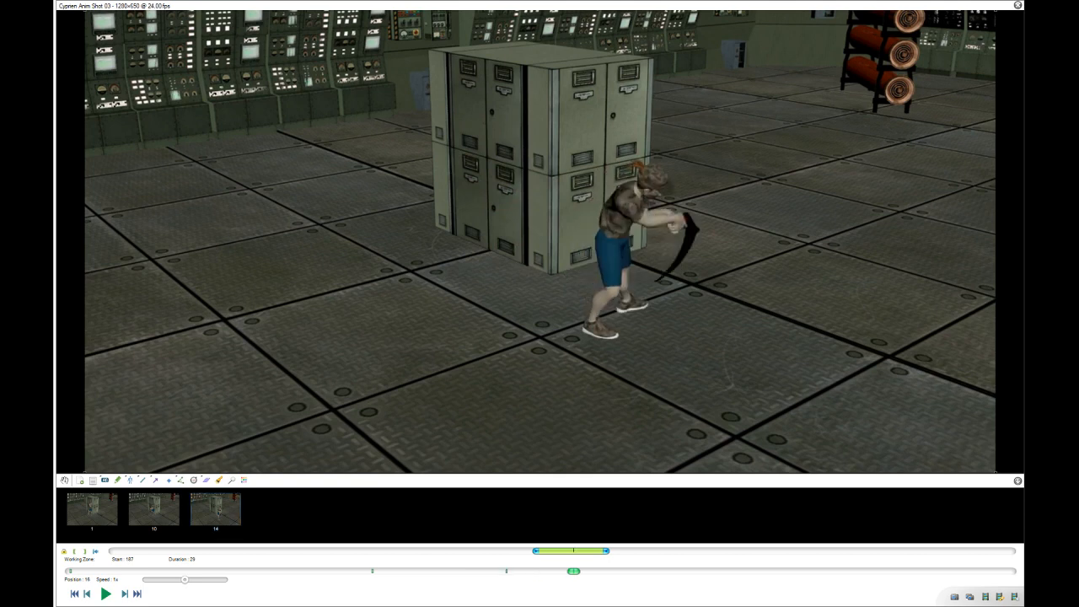
key(Left)
key(Left)
key(Left)
key(Right)
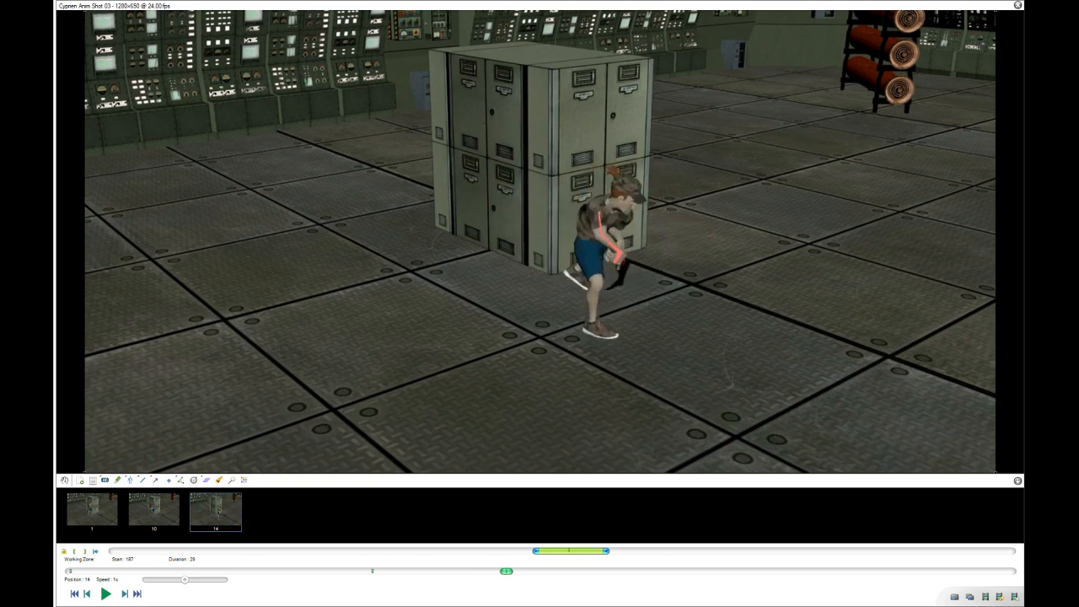
key(Delete)
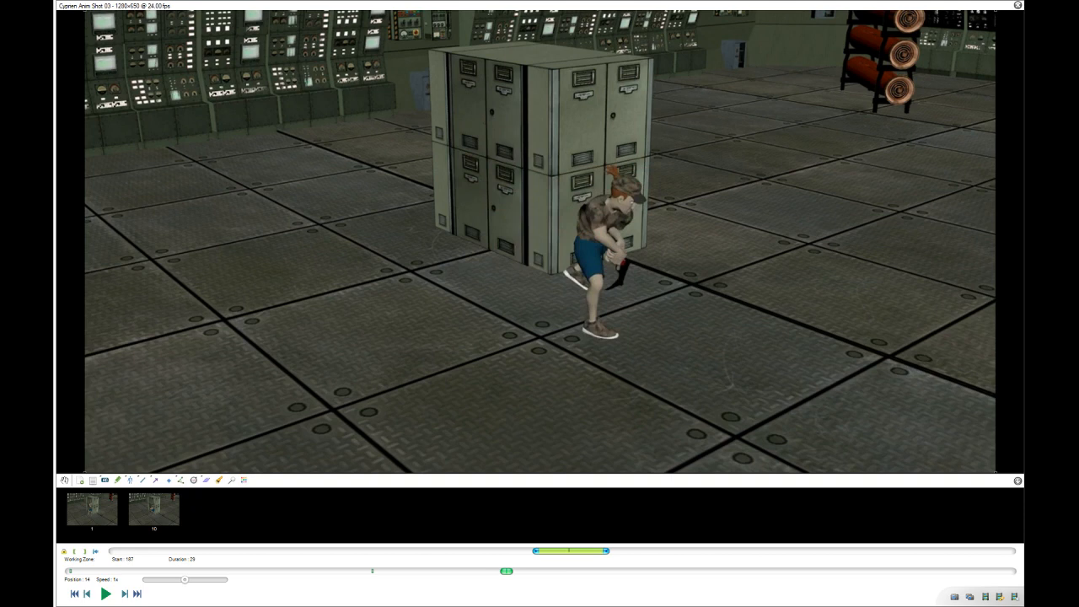
key(ctrl+z)
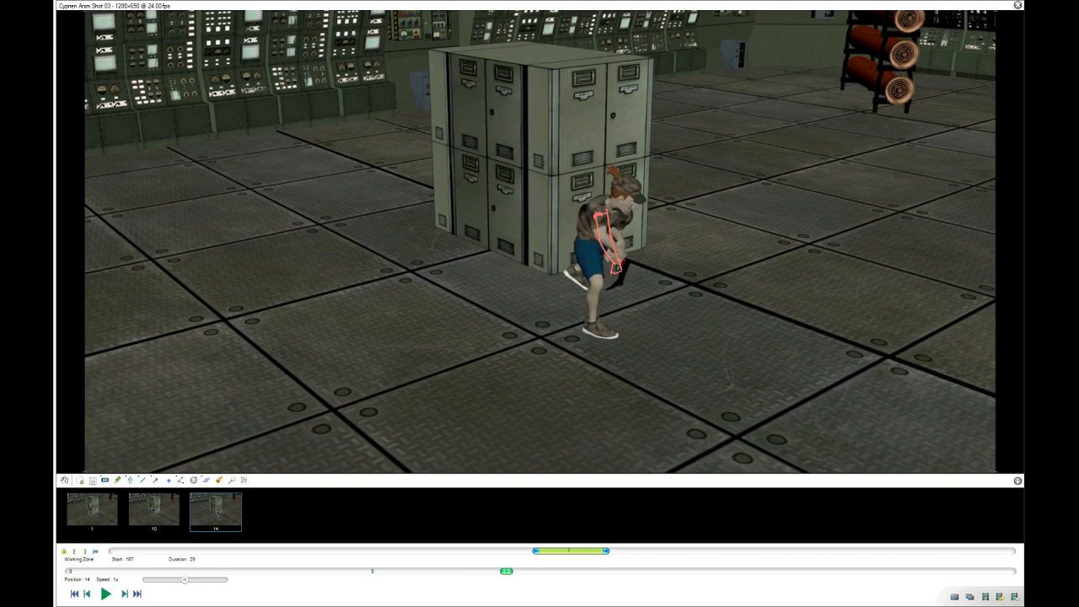
drag(599, 193, 603, 204)
key(Delete)
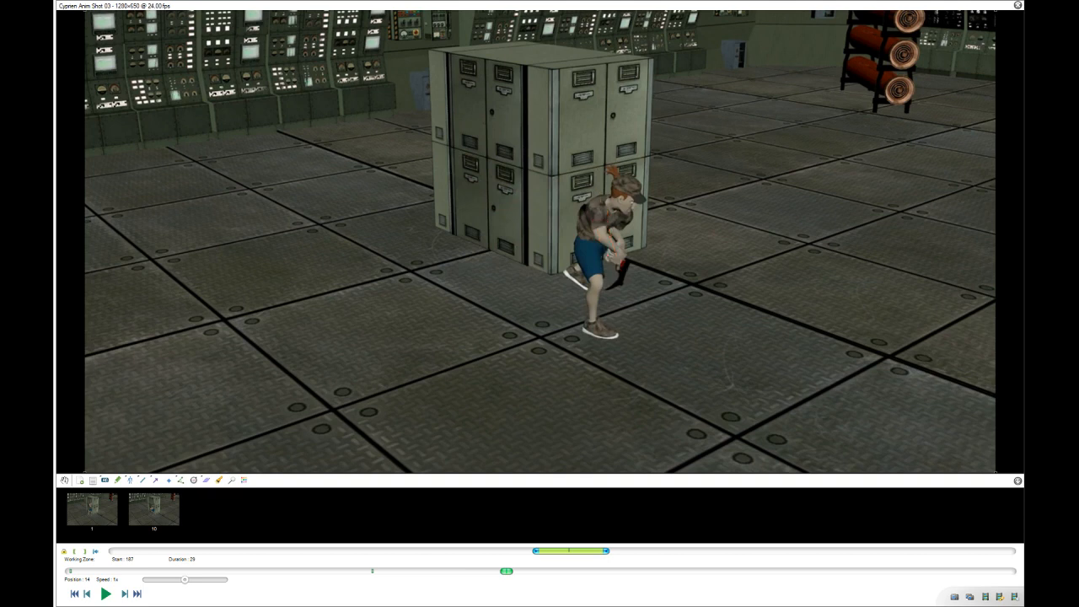
Draw a freehand curve along the gun's low swing on frame 14 and mark the character's straight arm on frame 12.
mouse_move(623, 265)
mouse_down()
mouse_move(620, 285)
mouse_move(531, 268)
mouse_up()
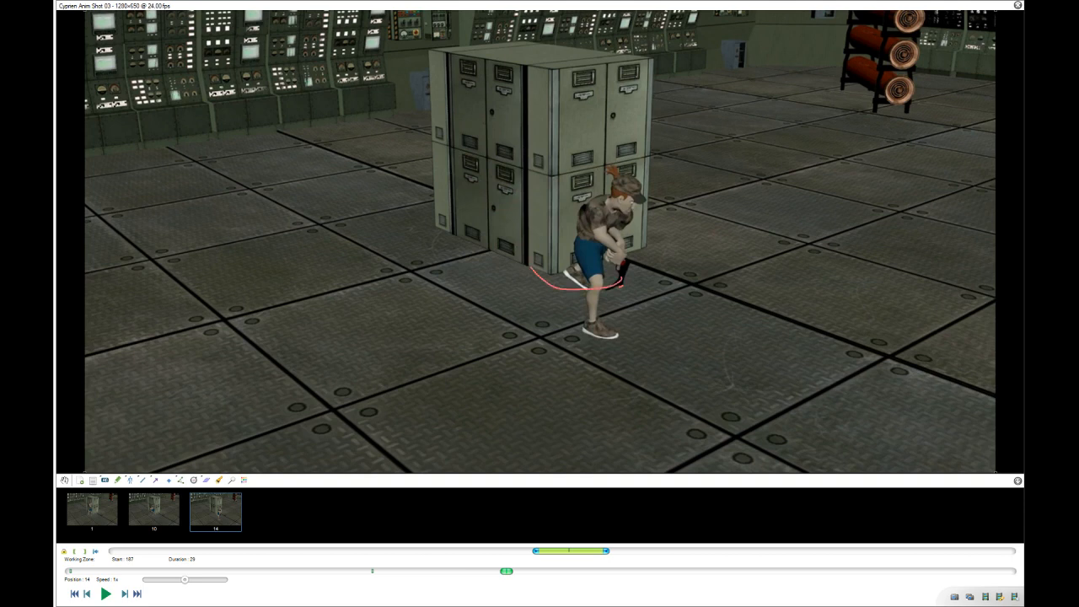
key(space)
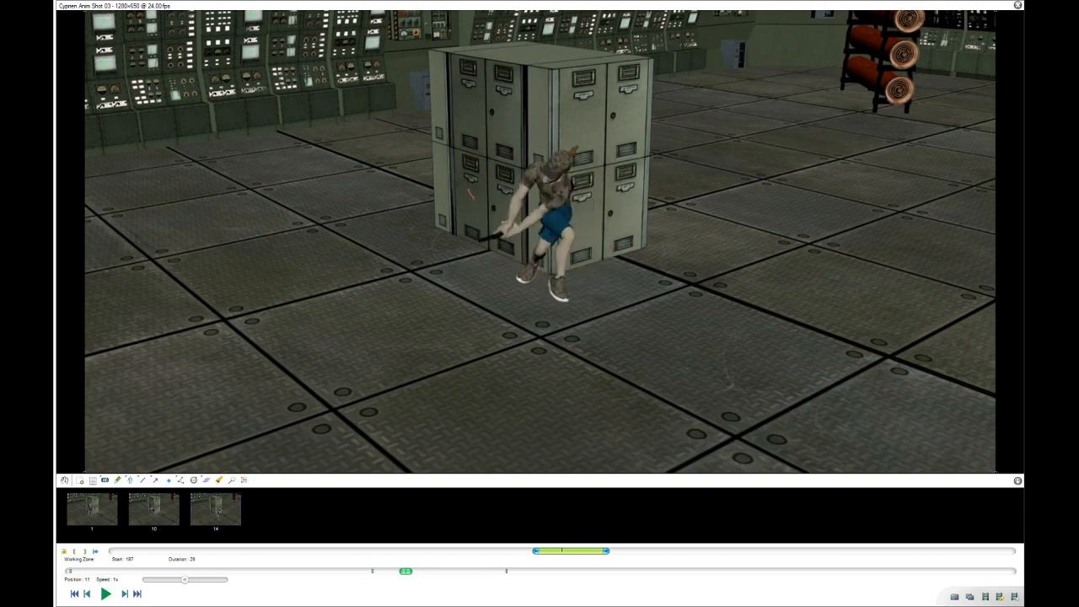
drag(555, 184, 548, 204)
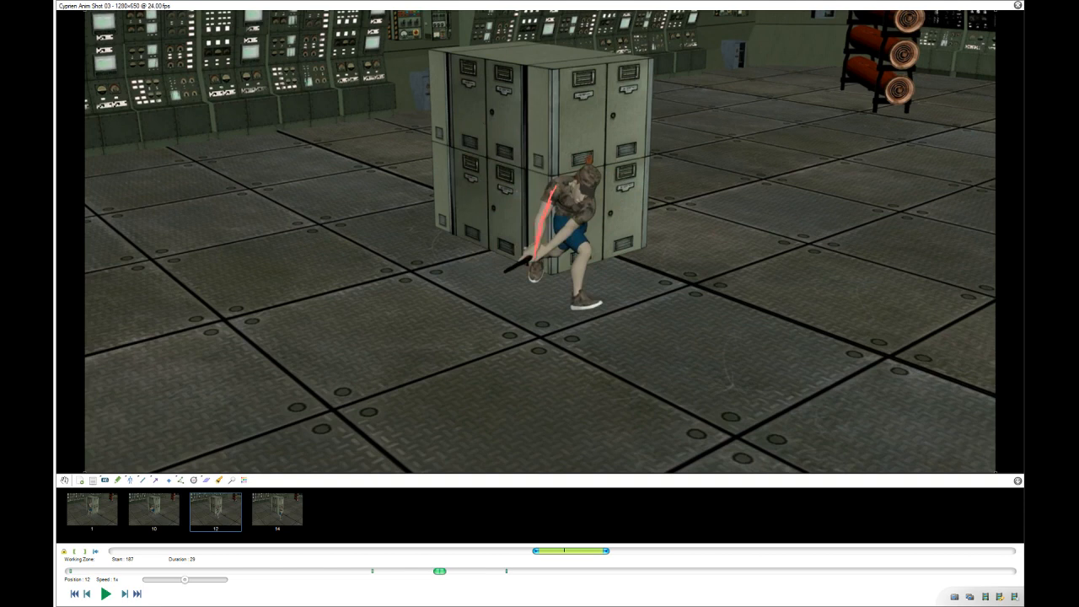
Go back and forth through frames 12 to 16 to examine how the arms and gun move.
key(Right)
key(Right)
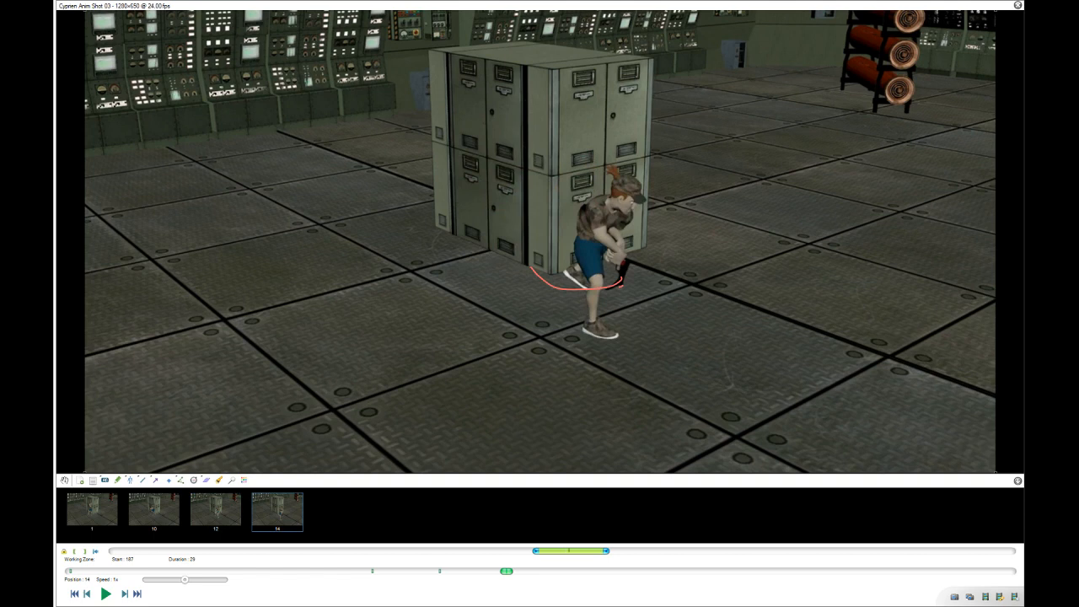
key(Right)
key(Right)
key(Left)
key(Left)
key(Right)
key(Right)
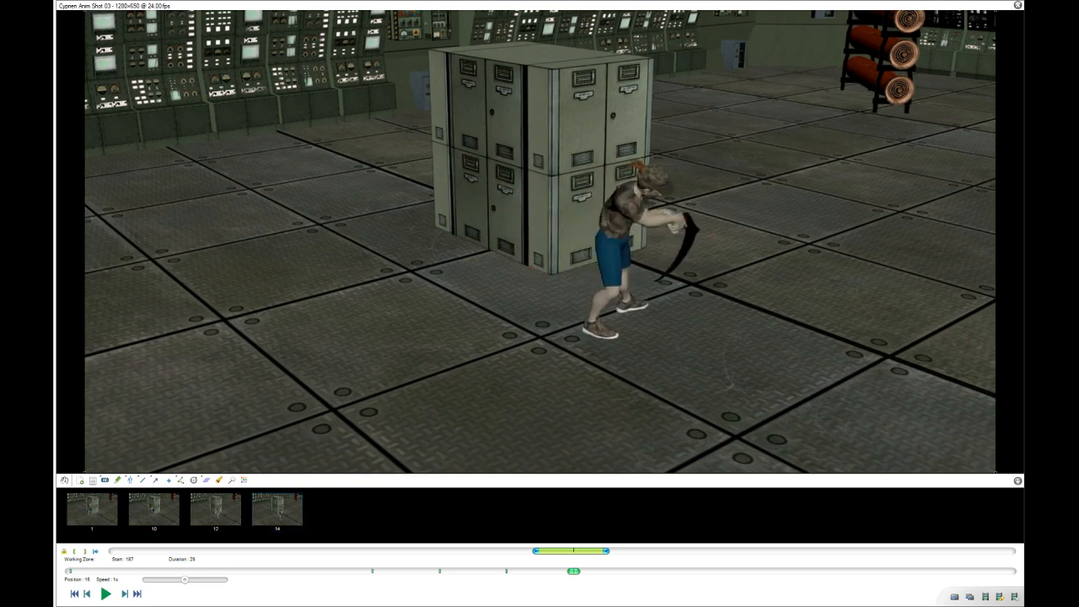
key(Left)
key(Left)
key(Right)
key(Right)
key(Left)
key(Left)
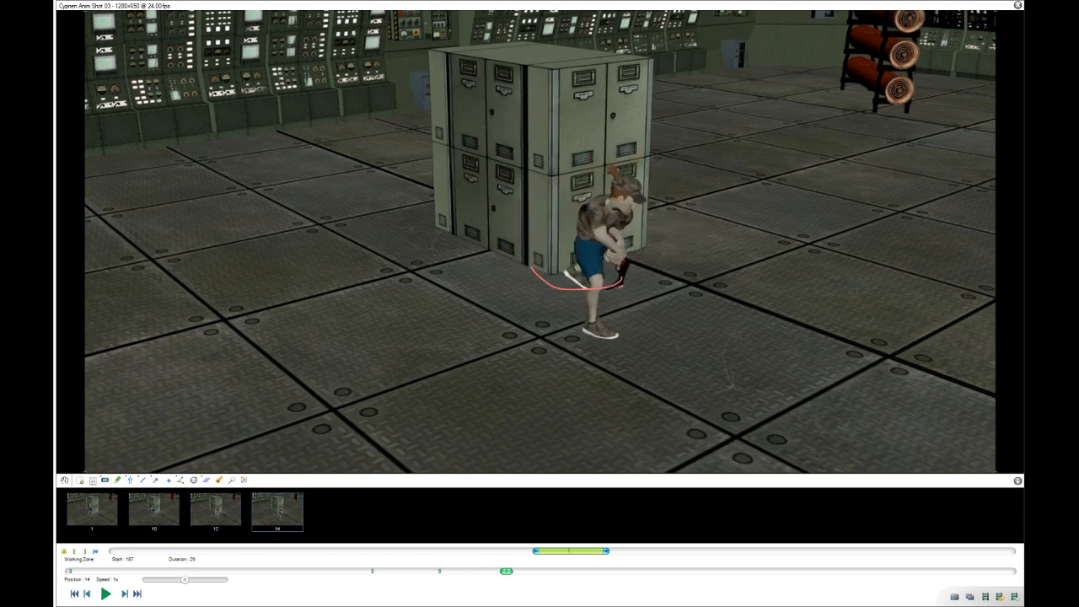
Outline the character's arm in red on frames 12 and 13, comparing the neighbouring frames.
key(Left)
key(Right)
key(Right)
key(Left)
key(Left)
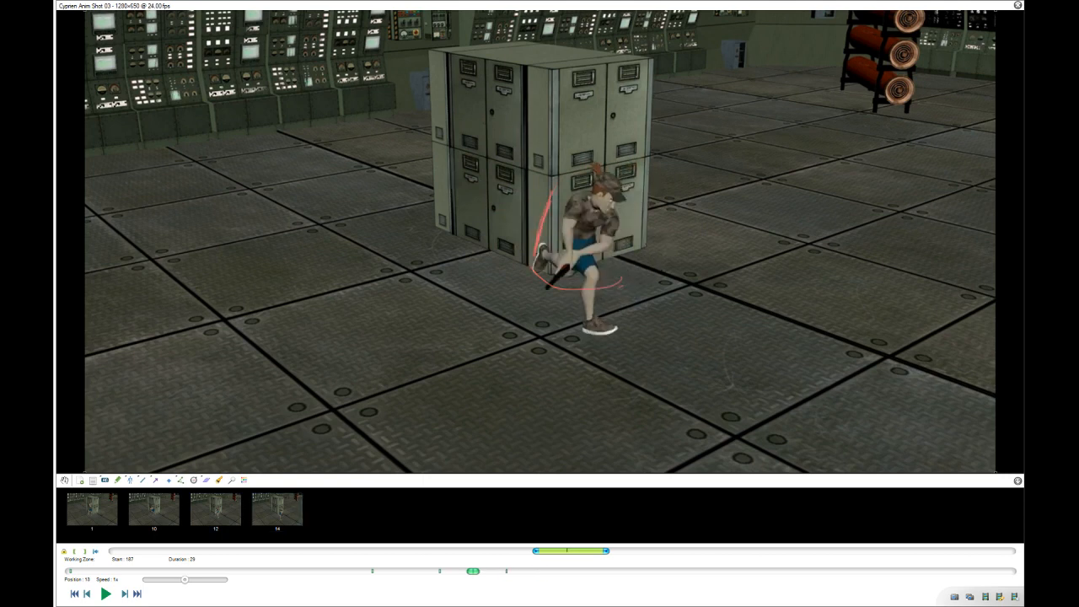
key(Left)
key(Right)
mouse_move(577, 214)
mouse_down()
mouse_move(579, 202)
mouse_move(572, 253)
mouse_move(572, 204)
mouse_move(553, 202)
mouse_move(545, 224)
mouse_move(549, 184)
mouse_up()
key(Left)
key(Right)
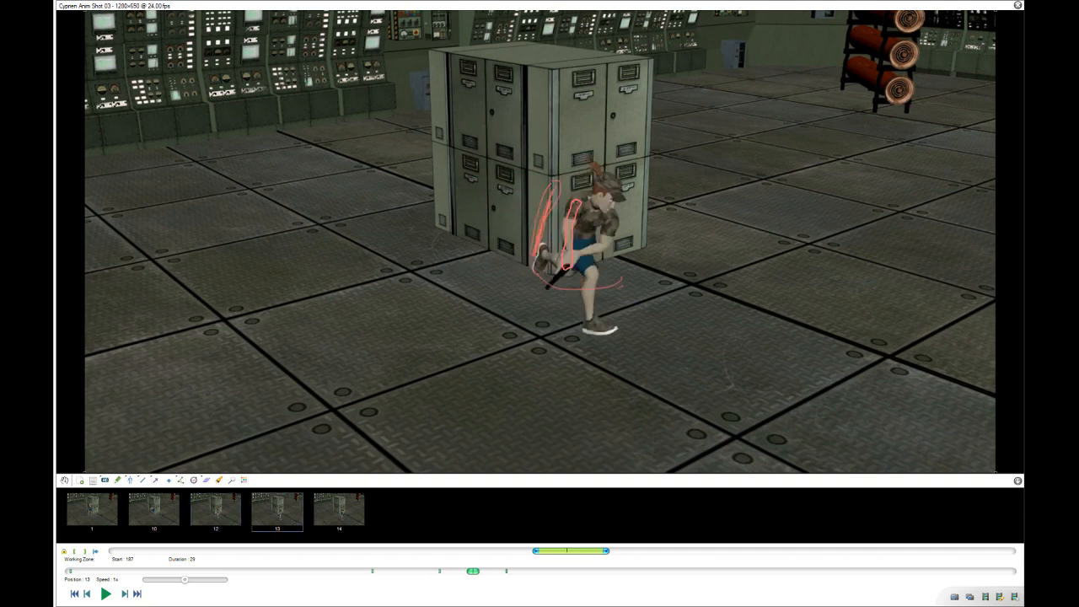
Outline the bent arm in red on frame 14 and play the clip to check the motion.
key(Right)
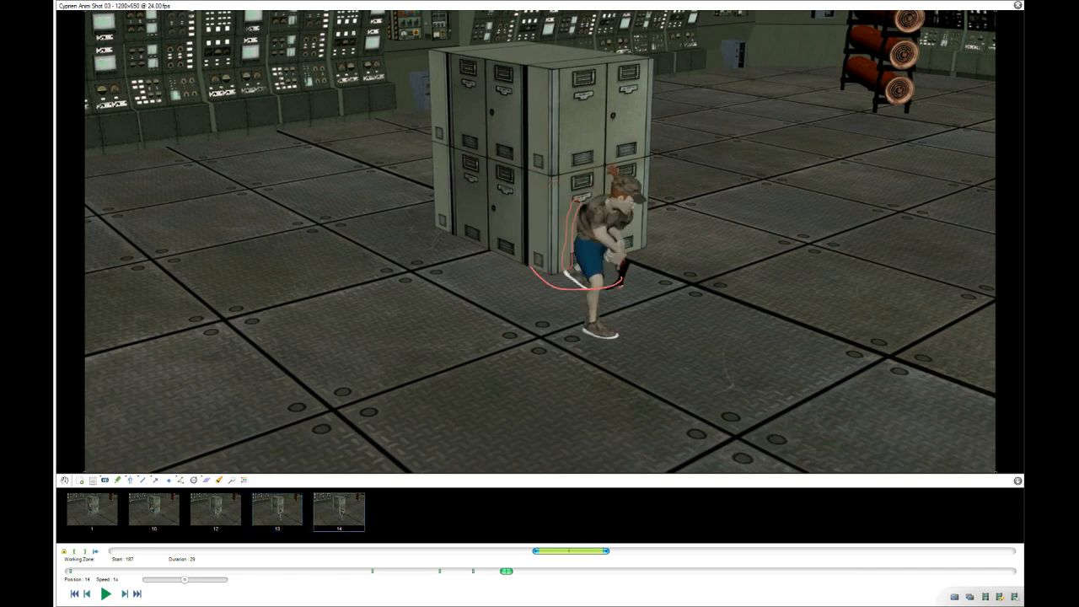
drag(591, 210, 599, 244)
key(Right)
key(space)
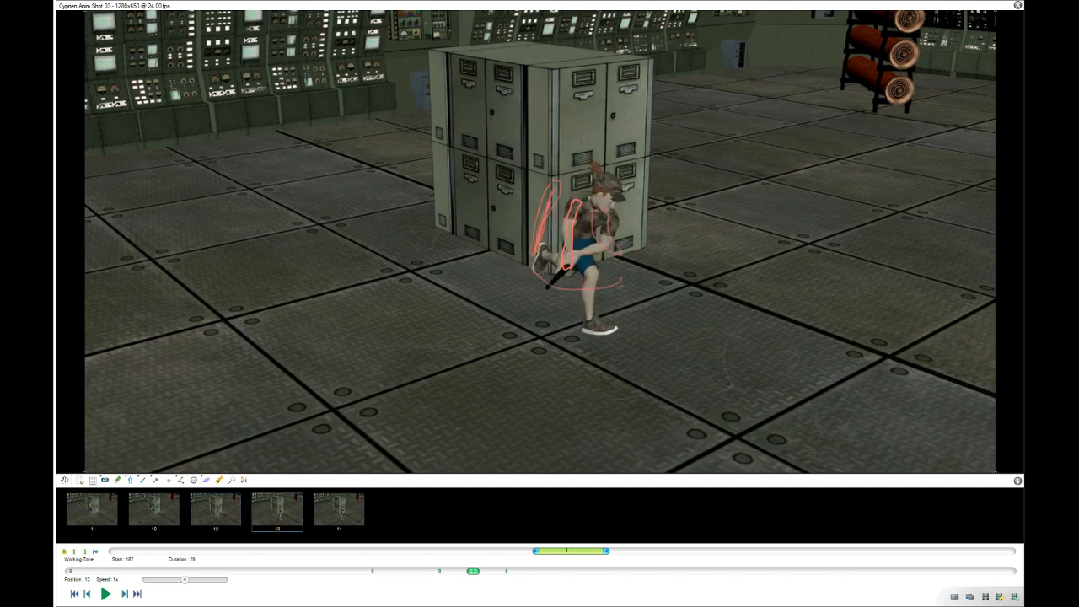
key(space)
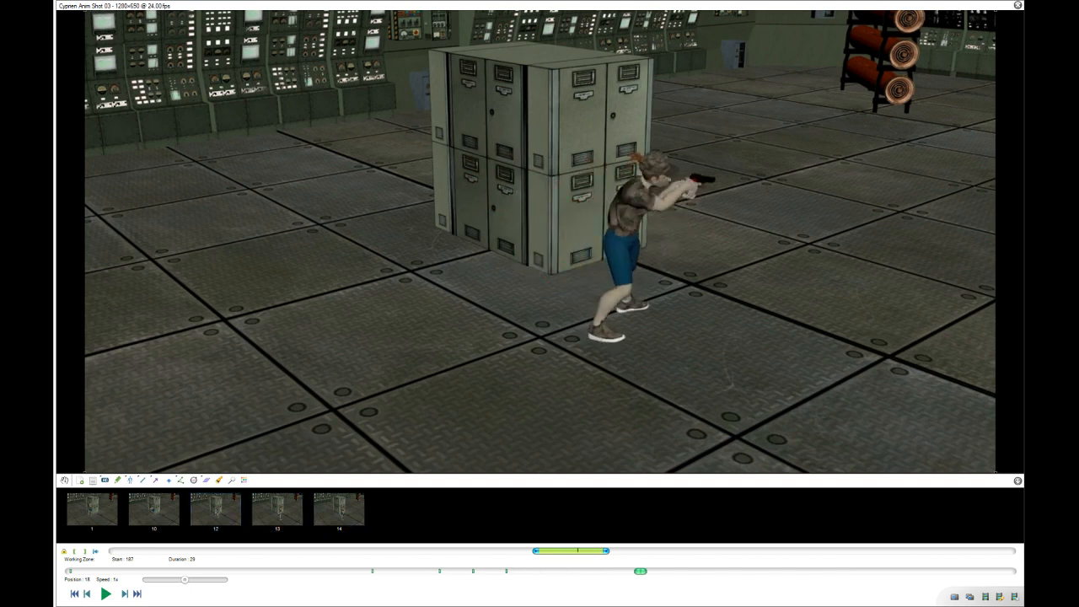
Mark the outstretched arm holding the gun with a red freehand stroke on frame 18.
key(Left)
key(Left)
key(Left)
key(Left)
key(Left)
key(Right)
key(Right)
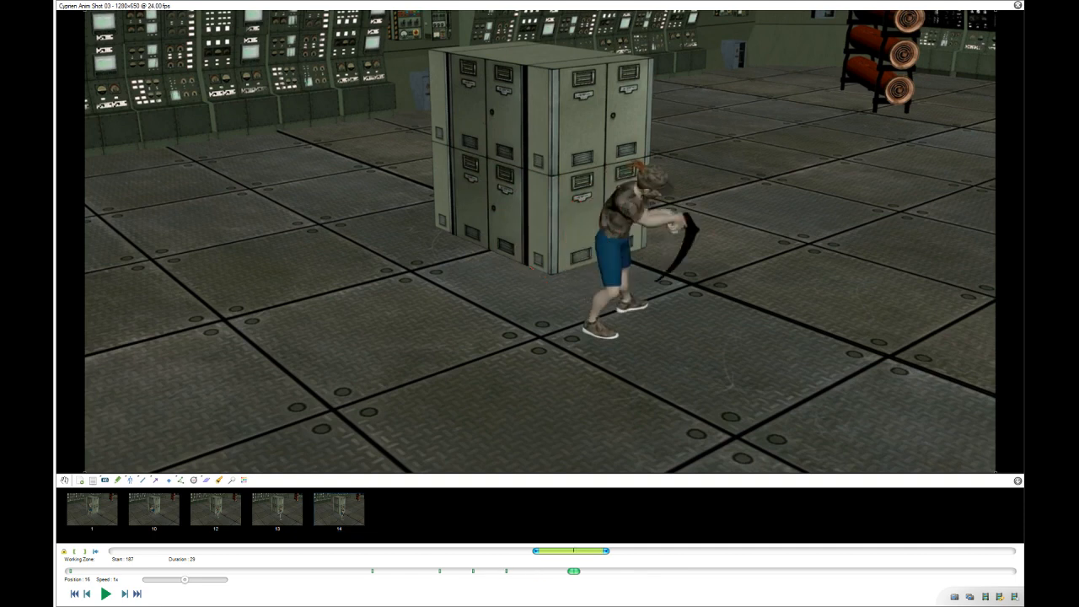
key(Right)
key(Right)
mouse_move(646, 192)
mouse_down()
mouse_move(646, 201)
mouse_move(692, 178)
mouse_move(697, 164)
mouse_move(688, 225)
mouse_move(700, 186)
mouse_up()
Examine how the drawn arm shapes change across frames 12 to 18.
key(Left)
key(Left)
key(Left)
key(Left)
key(Left)
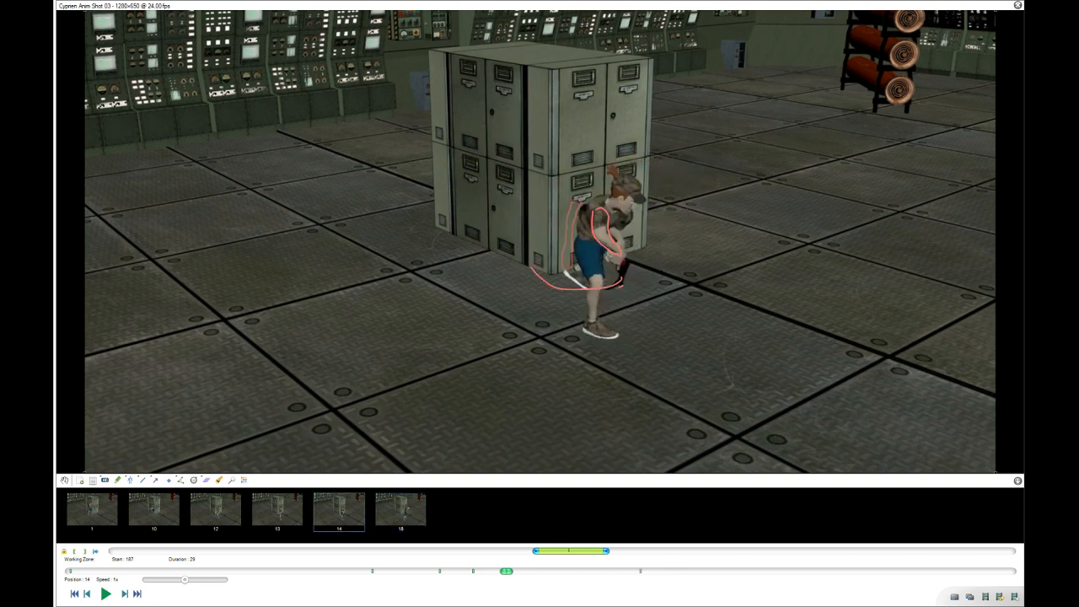
key(Right)
key(Right)
key(Left)
key(Left)
key(Left)
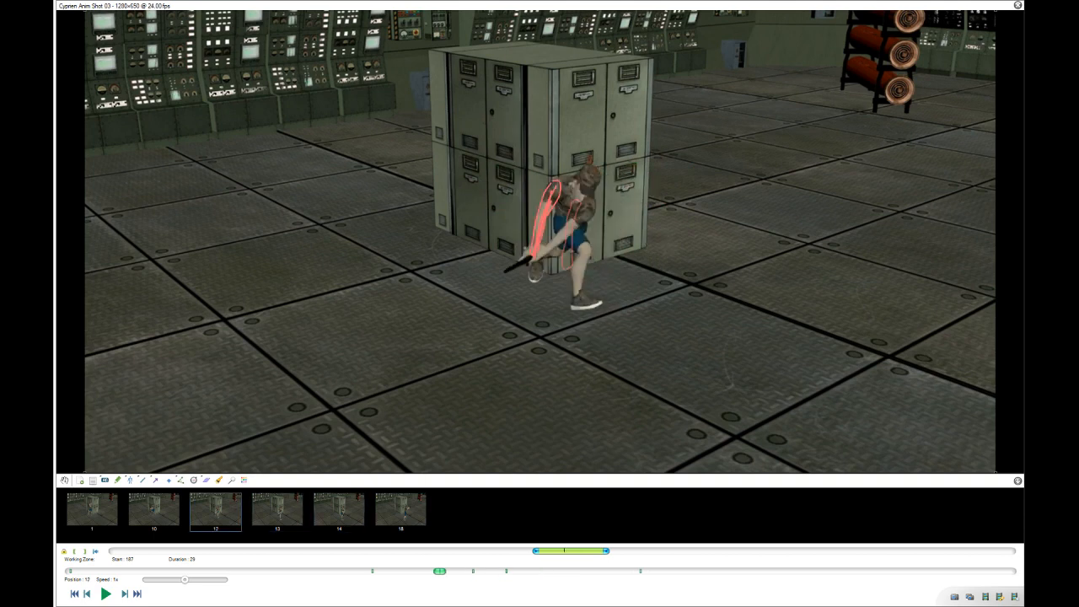
Delete the annotated key images at frames 18, 14, 13, 12 and 10.
click(421, 496)
click(360, 497)
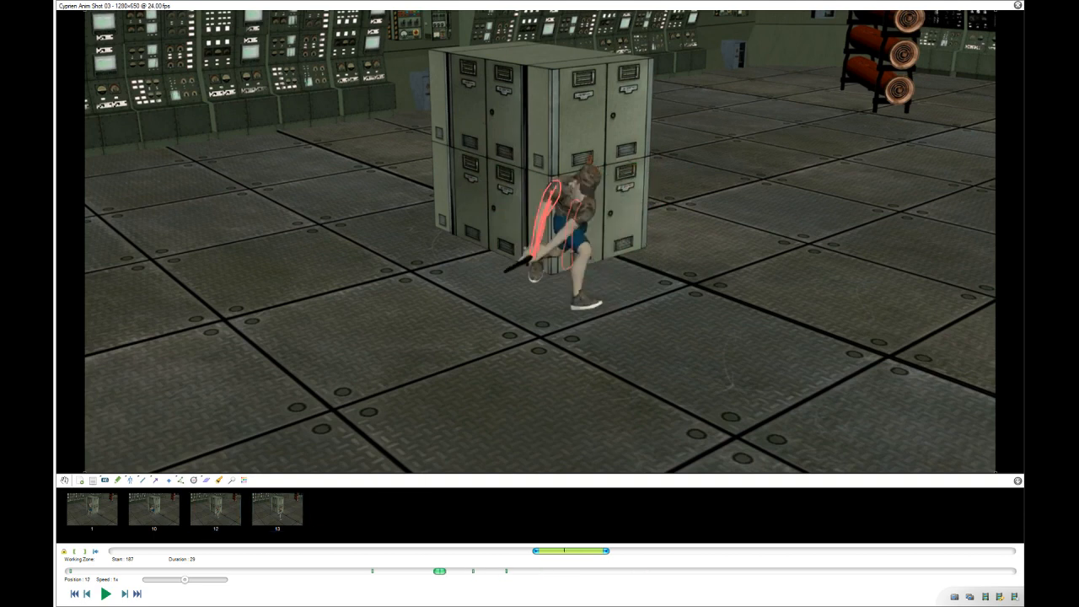
click(298, 497)
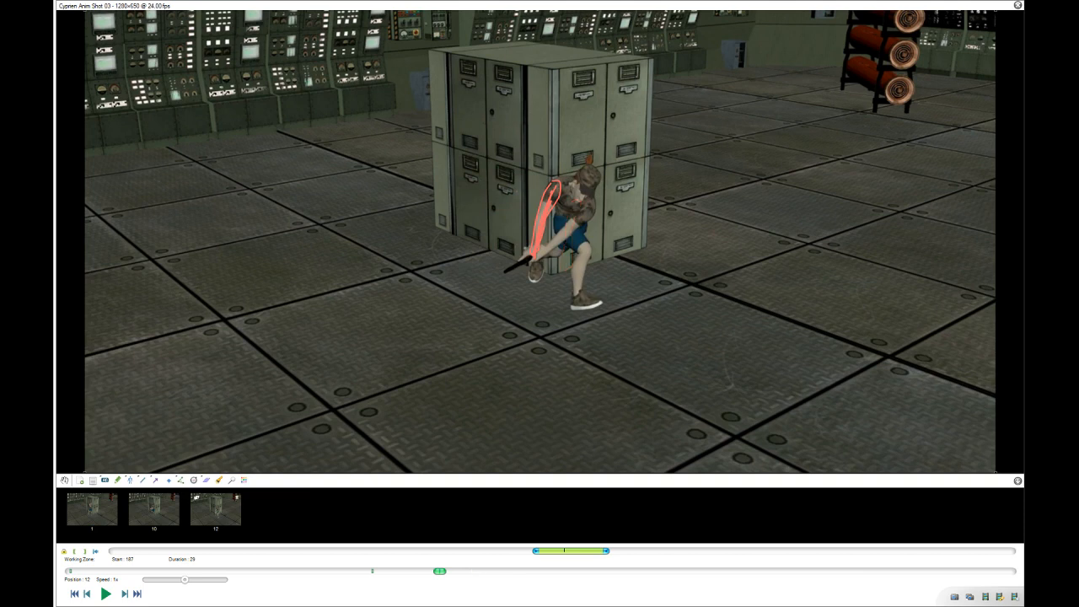
click(236, 496)
click(176, 497)
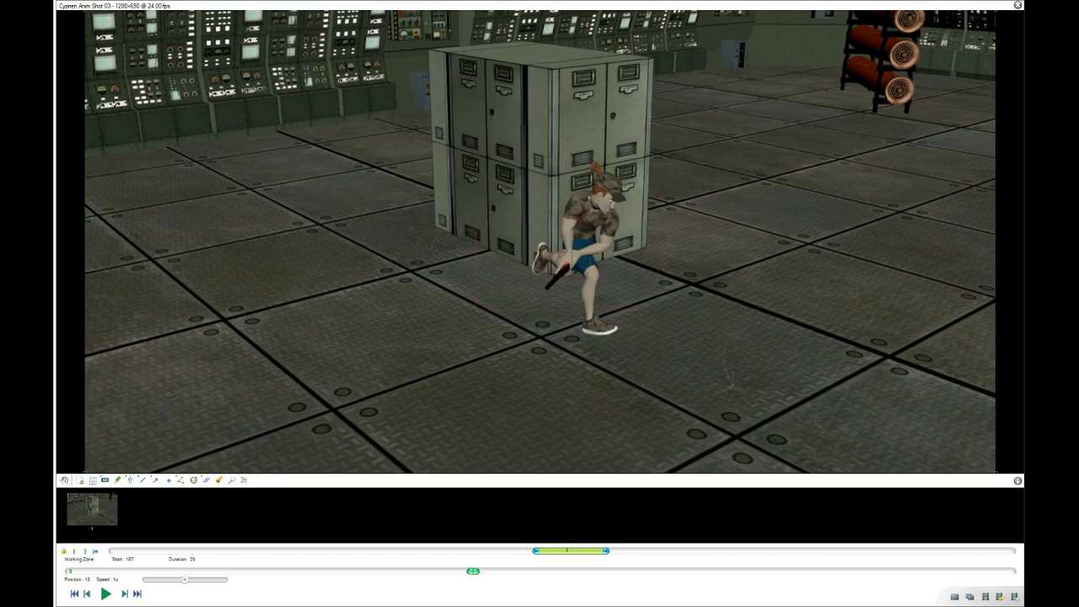
Track the gun's path frame by frame from frame 13 to frame 21.
key(Right)
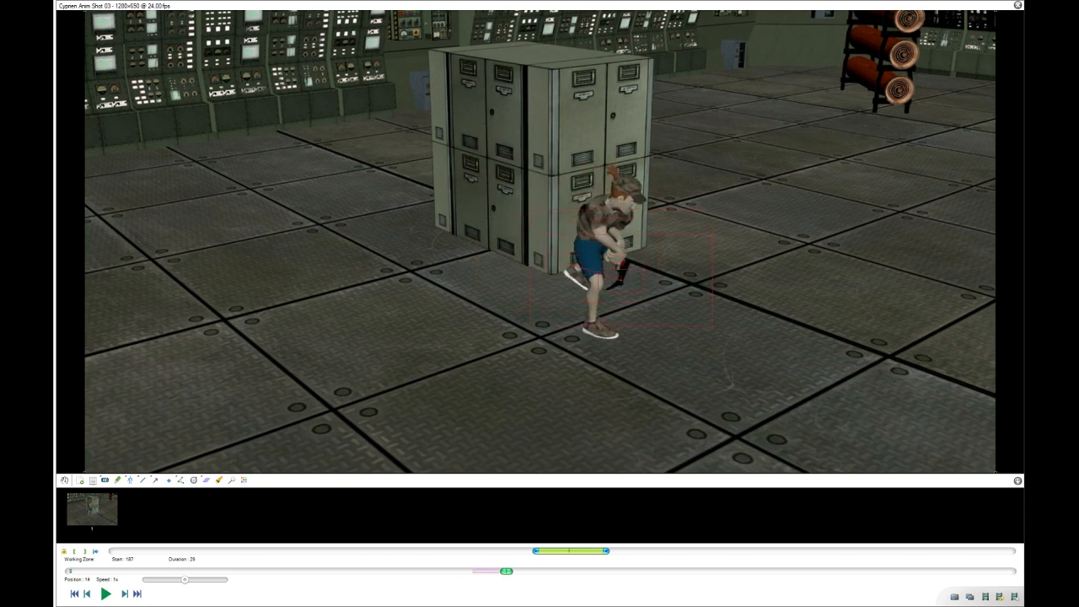
key(Left)
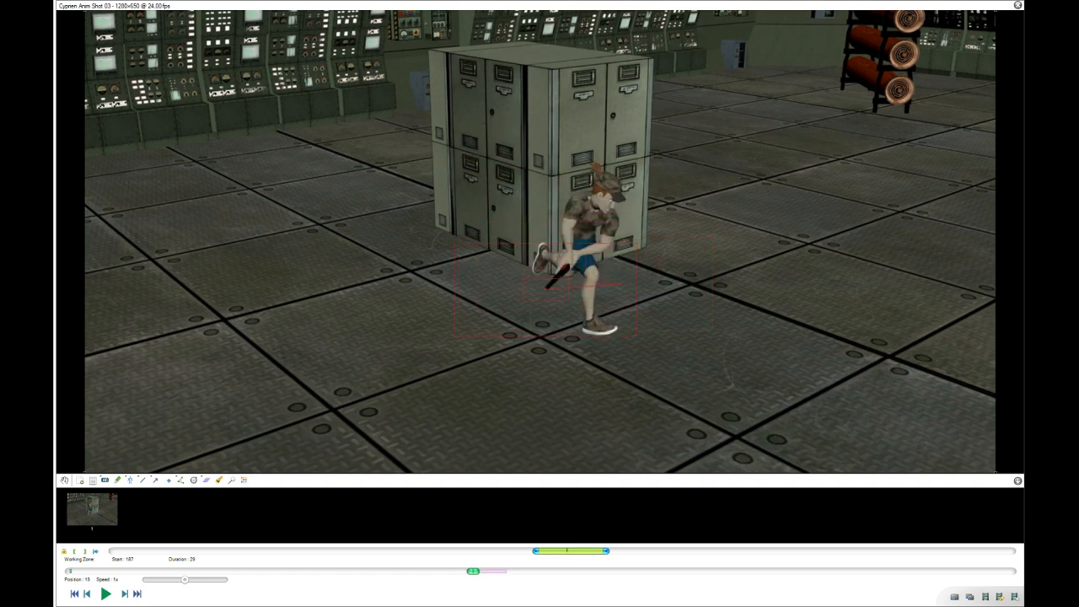
key(Right)
key(Right)
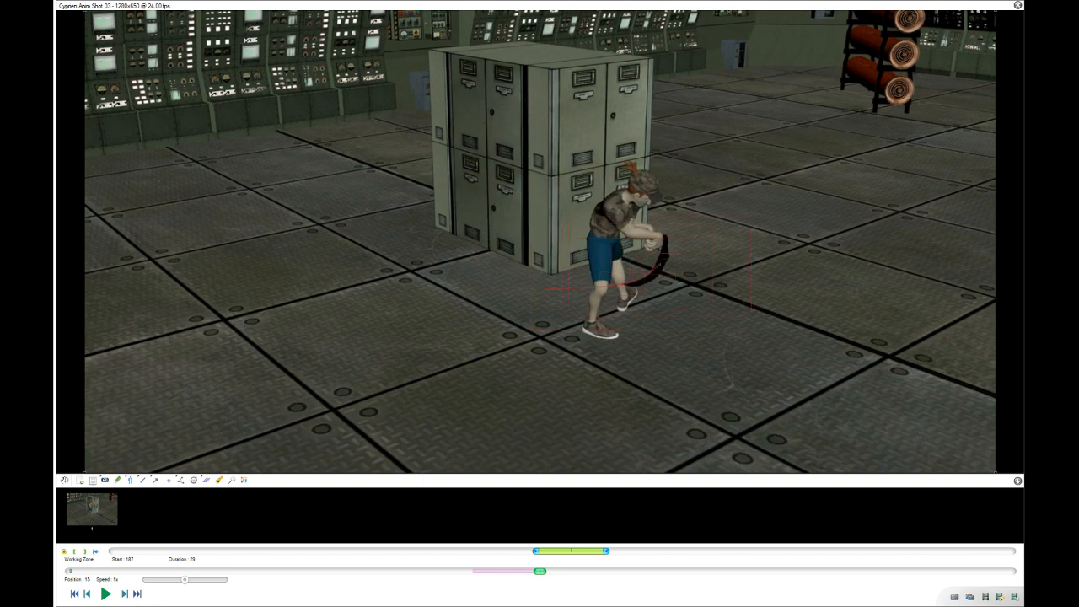
key(Right)
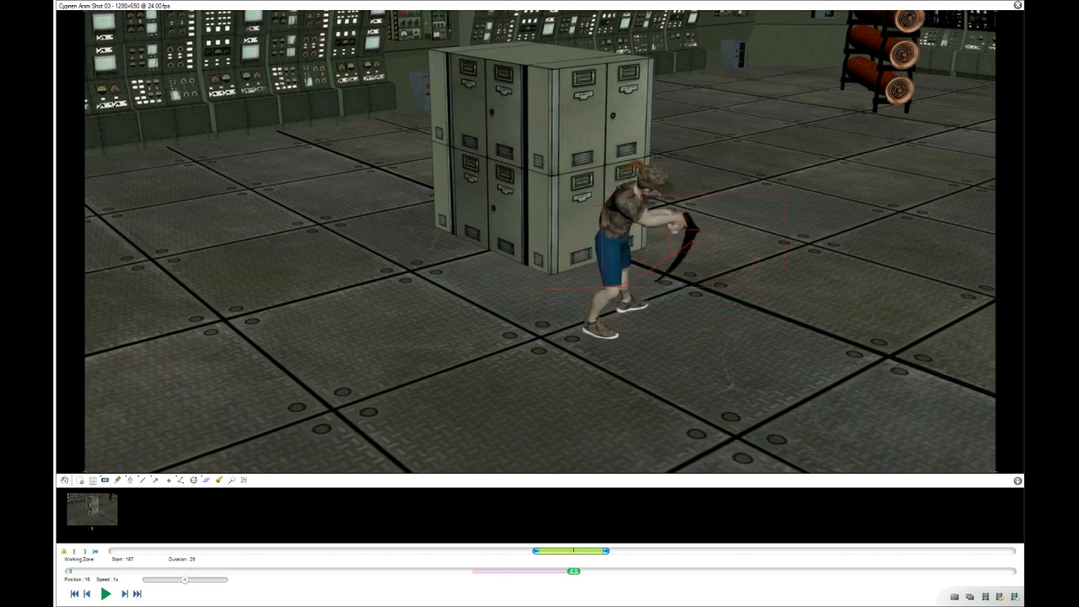
key(Right)
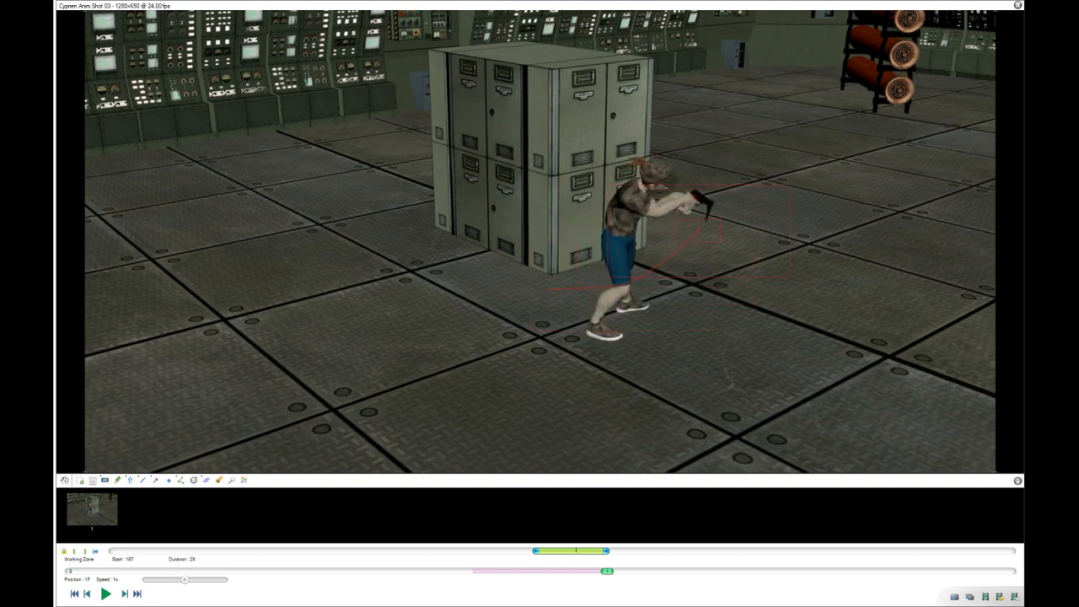
key(Right)
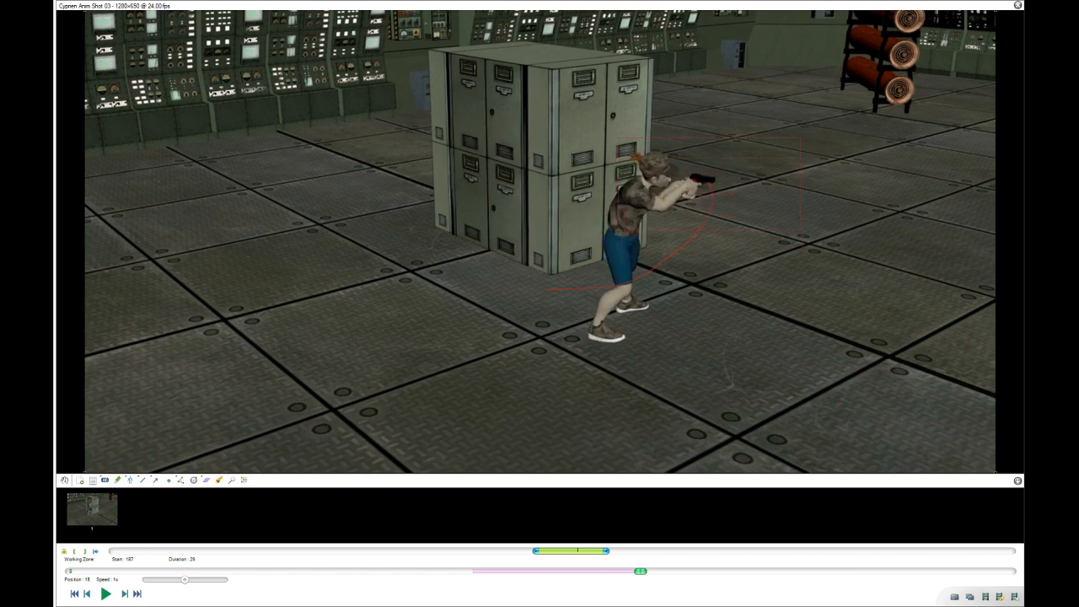
key(Right)
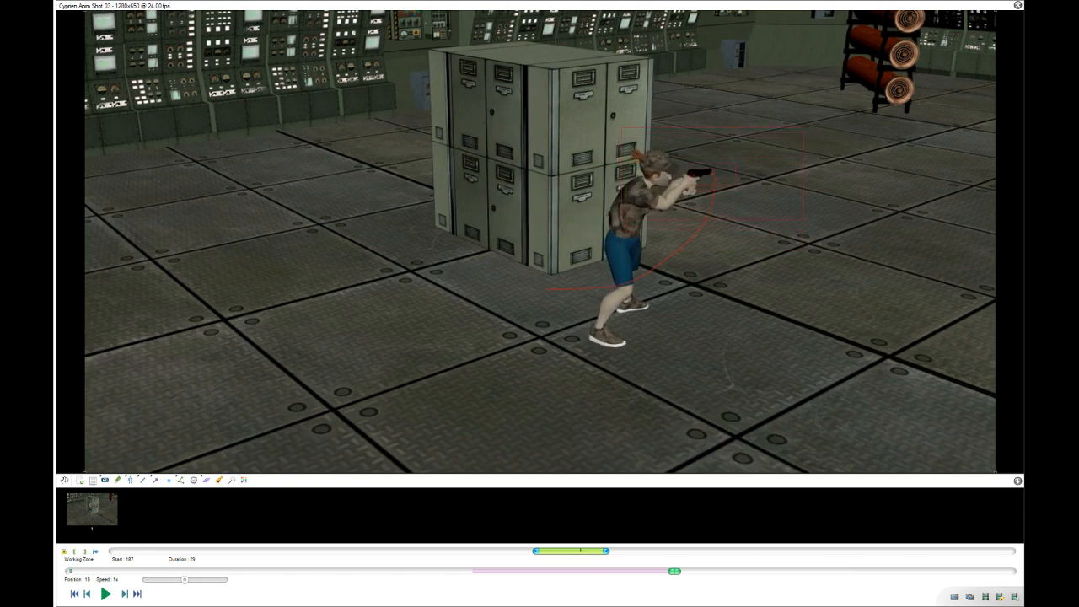
key(Right)
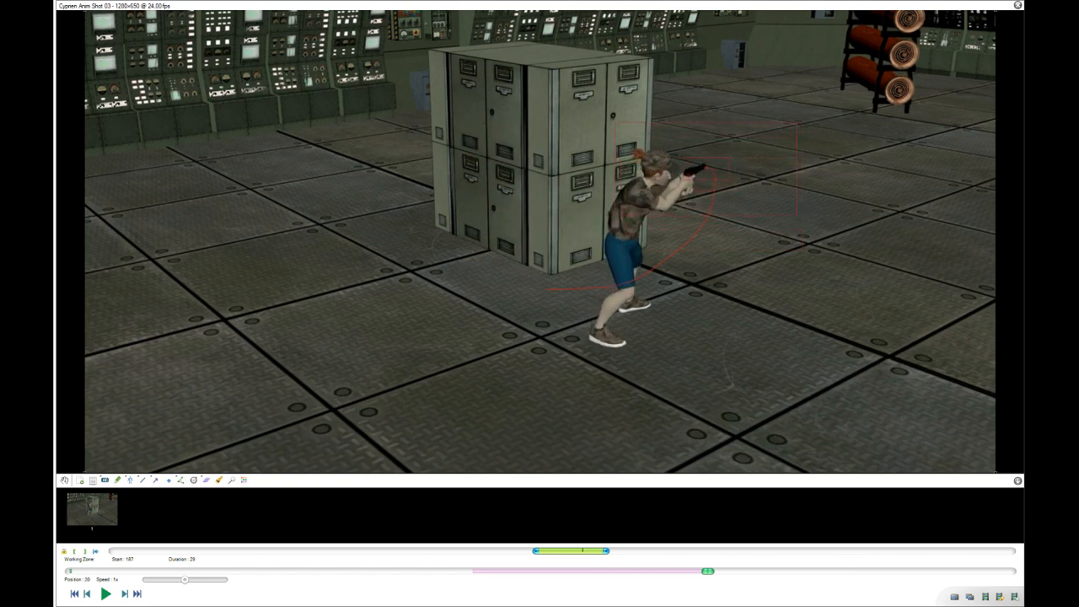
key(Right)
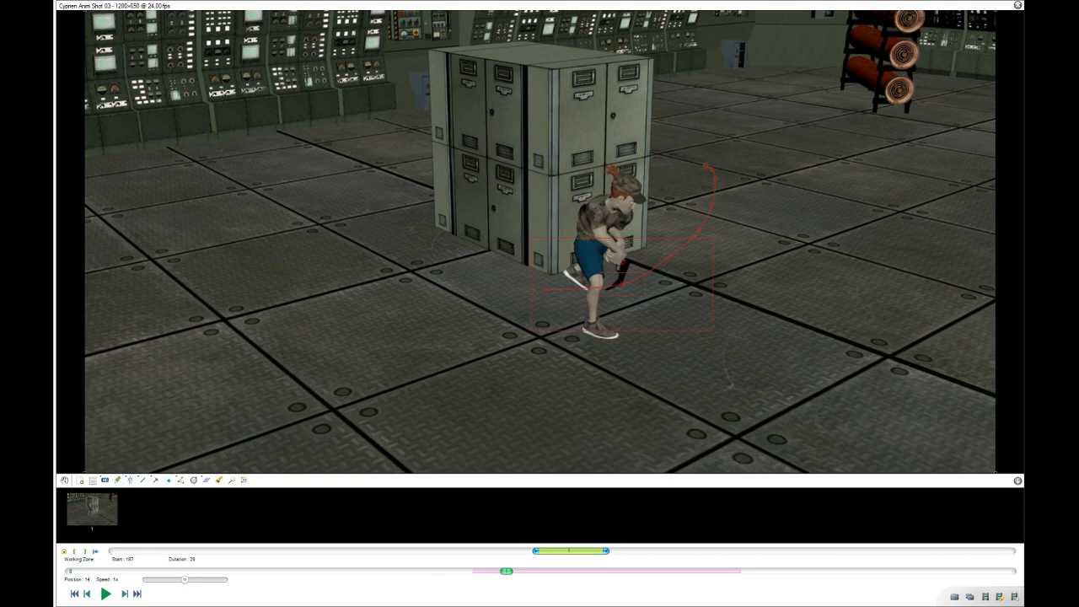
Add a key image at frame 14 and draw a smooth, lower freehand arc beside the gun's tracked path.
key(Insert)
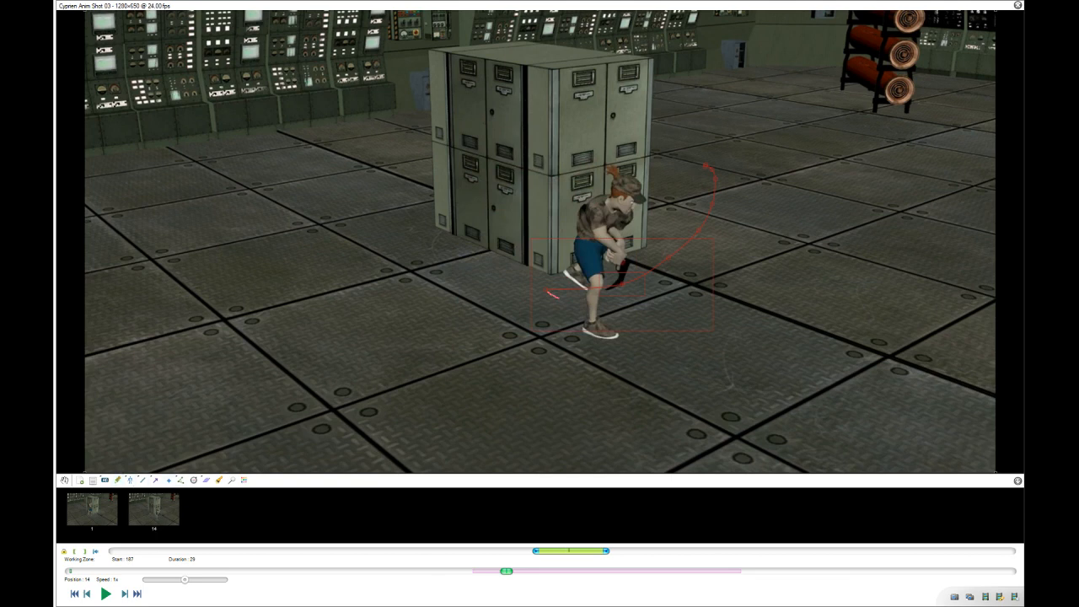
mouse_move(558, 297)
mouse_down()
mouse_move(626, 304)
mouse_move(665, 282)
mouse_move(703, 212)
mouse_up()
Review frames 12 to 17 to compare the gun's tracked path with the drawn arc.
key(Left)
key(Left)
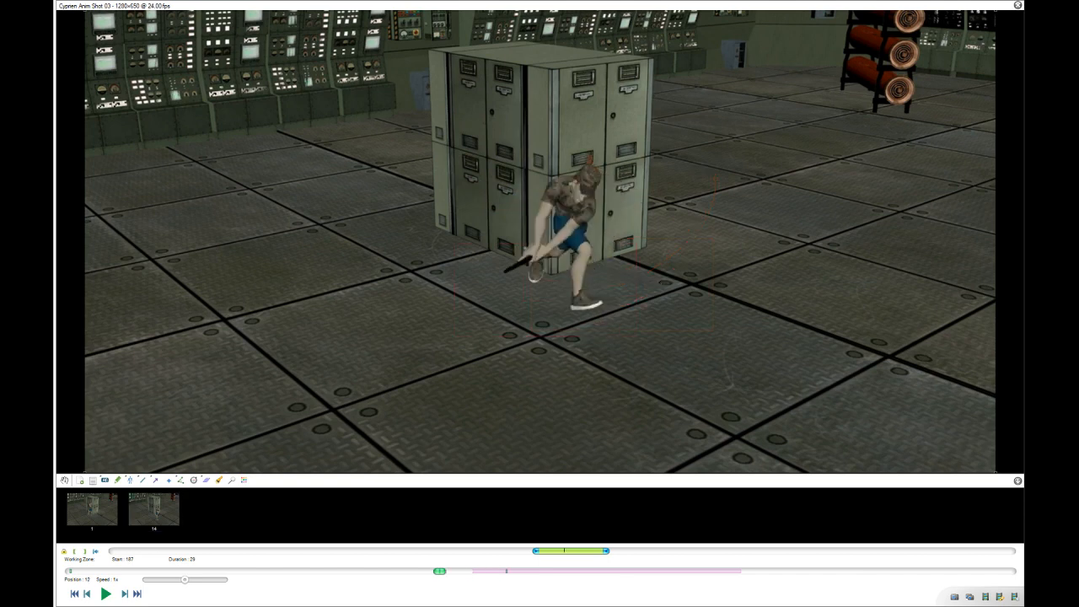
key(Right)
key(Right)
key(Right)
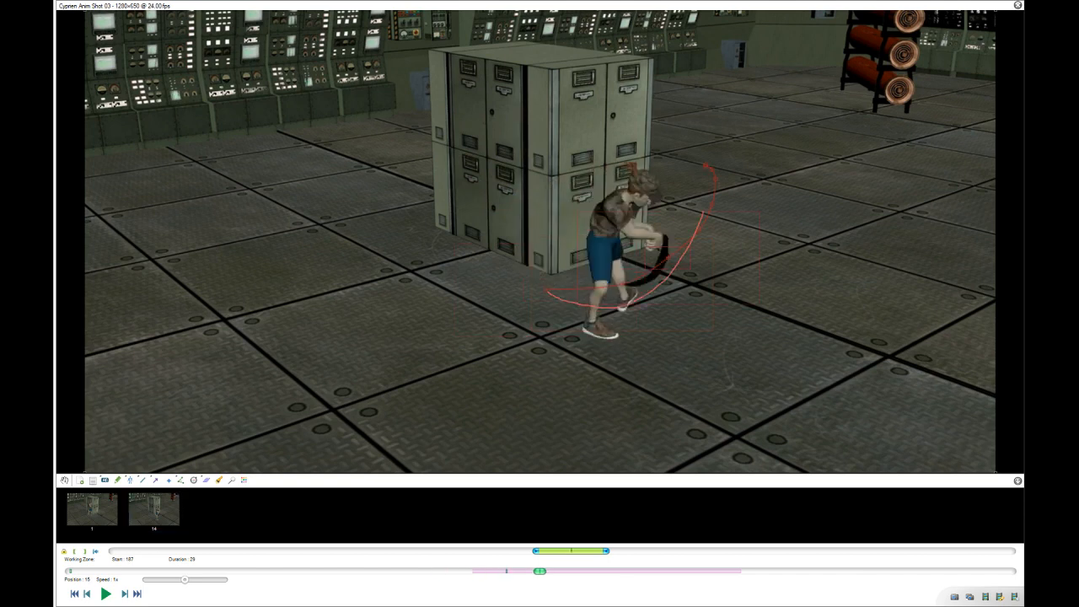
key(Right)
key(Right)
key(Left)
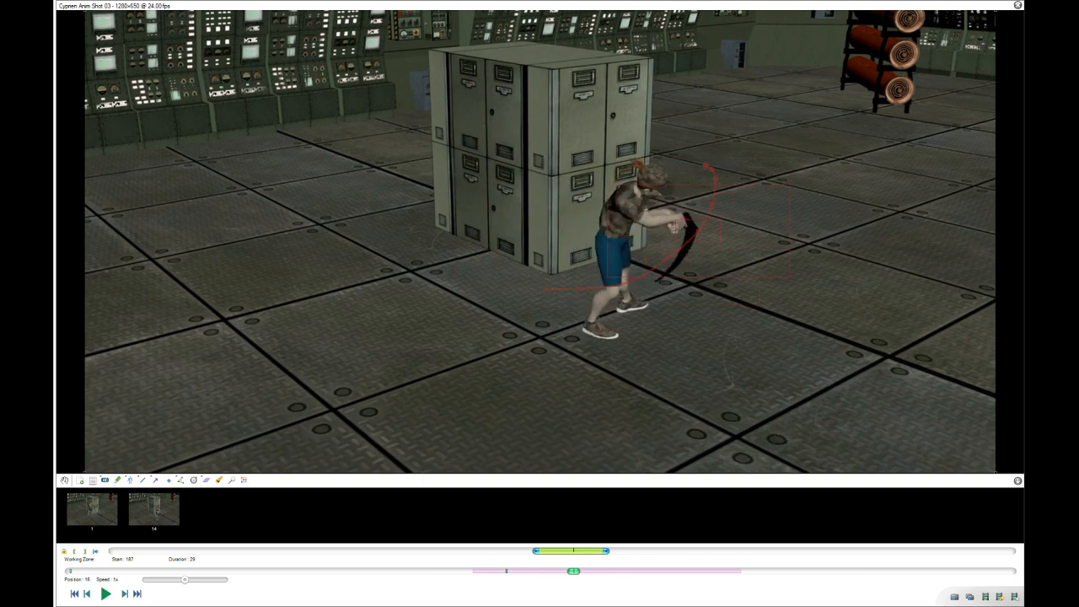
Compare the gun's position with its tracked path and the drawn arc across frames 15 to 17.
key(Left)
key(Right)
key(Left)
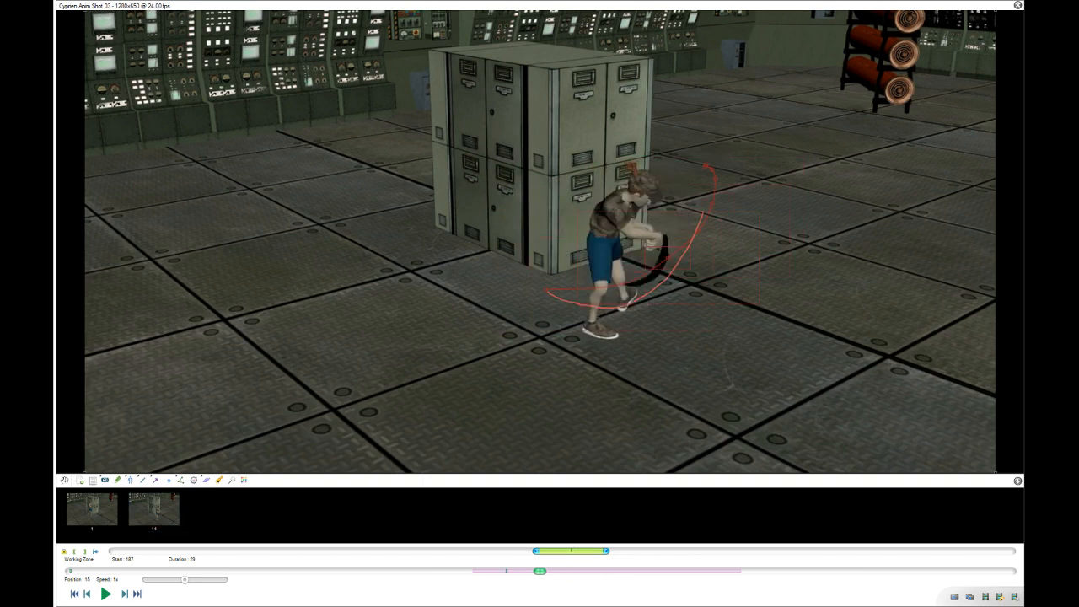
key(Right)
key(Left)
key(Right)
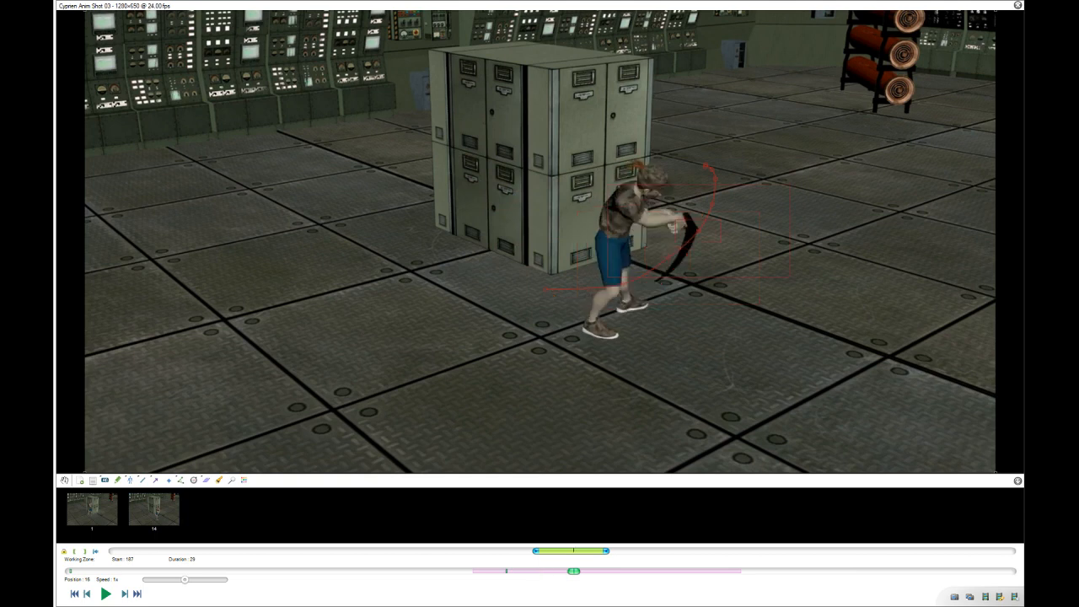
key(Right)
key(Left)
key(Right)
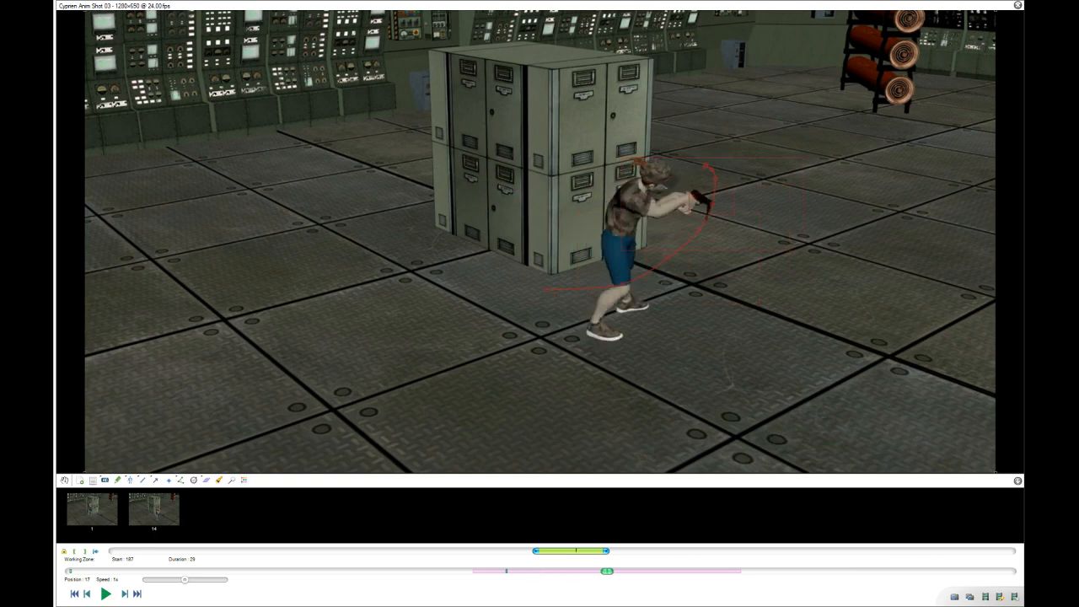
Examine how the gun and arms overshoot and settle at the end of the tracked path, from frame 17 onward.
key(Right)
key(Right)
key(Right)
key(Right)
key(Right)
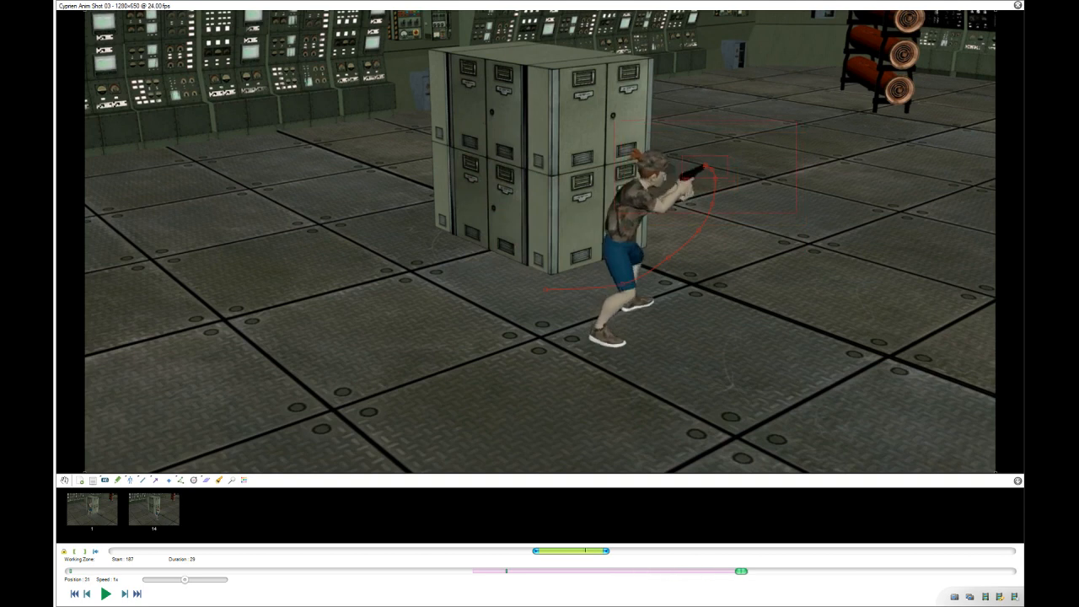
key(Left)
key(Left)
key(Left)
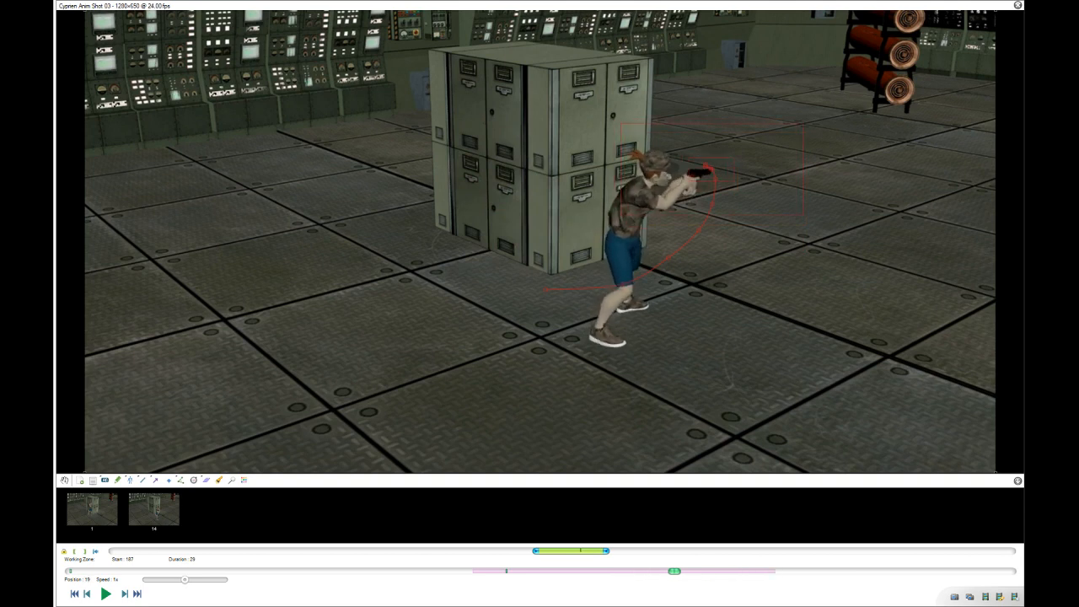
key(Right)
key(Right)
key(Right)
key(Right)
key(Left)
key(Left)
key(Left)
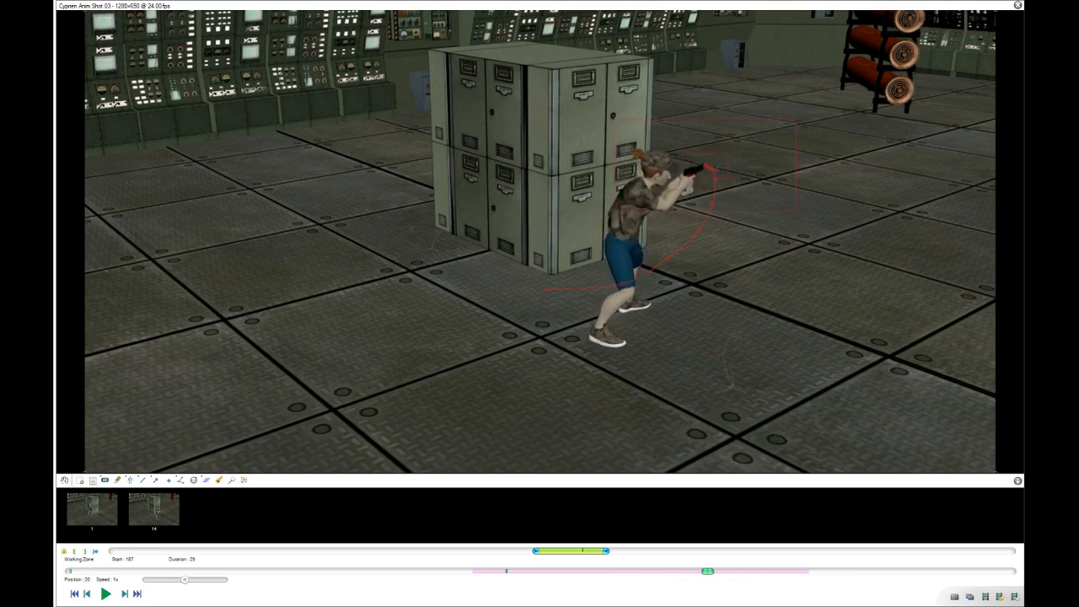
key(Left)
key(Left)
key(Left)
key(Left)
key(Left)
key(Right)
key(Right)
key(Right)
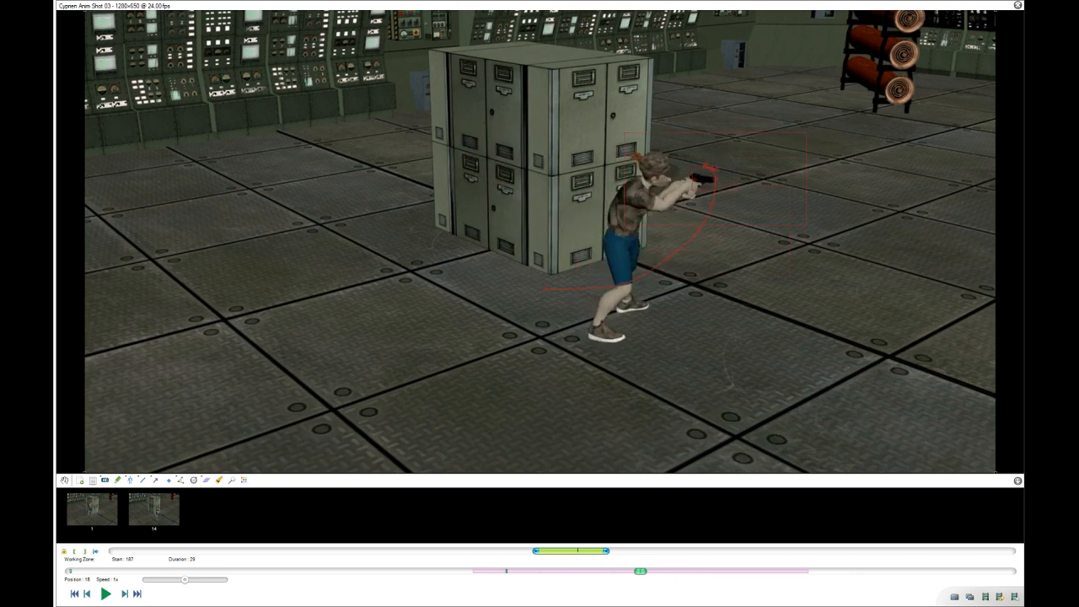
On frame 18, sketch the shoulder, torso, extended arm and raised gun, plus a wider arc outside the tracked path.
drag(649, 188, 643, 193)
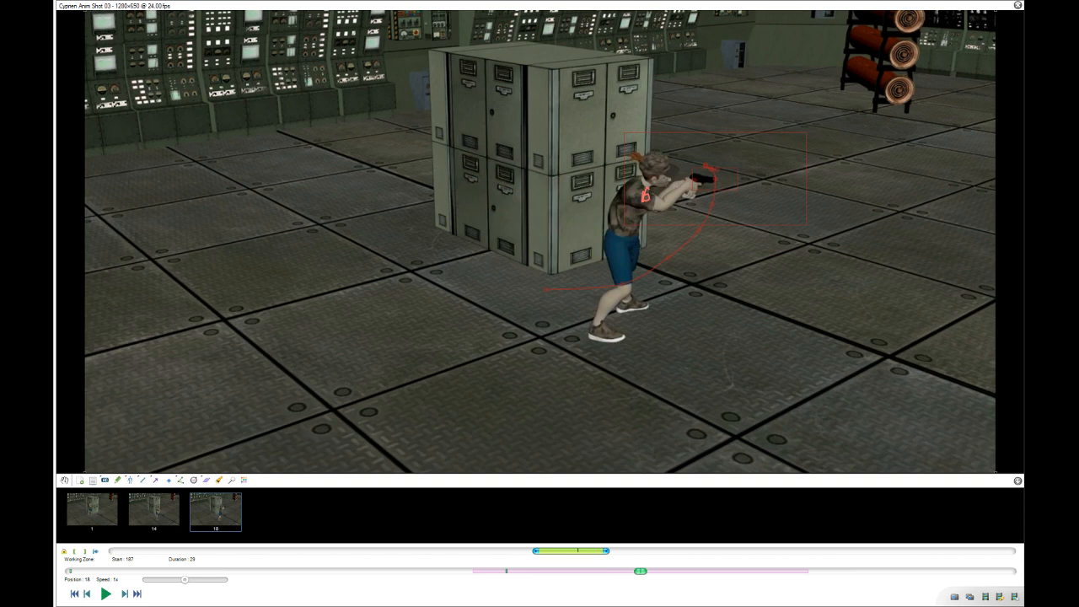
mouse_move(628, 189)
mouse_down()
mouse_move(623, 205)
mouse_move(638, 221)
mouse_move(615, 214)
mouse_move(632, 208)
mouse_up()
drag(641, 196, 692, 173)
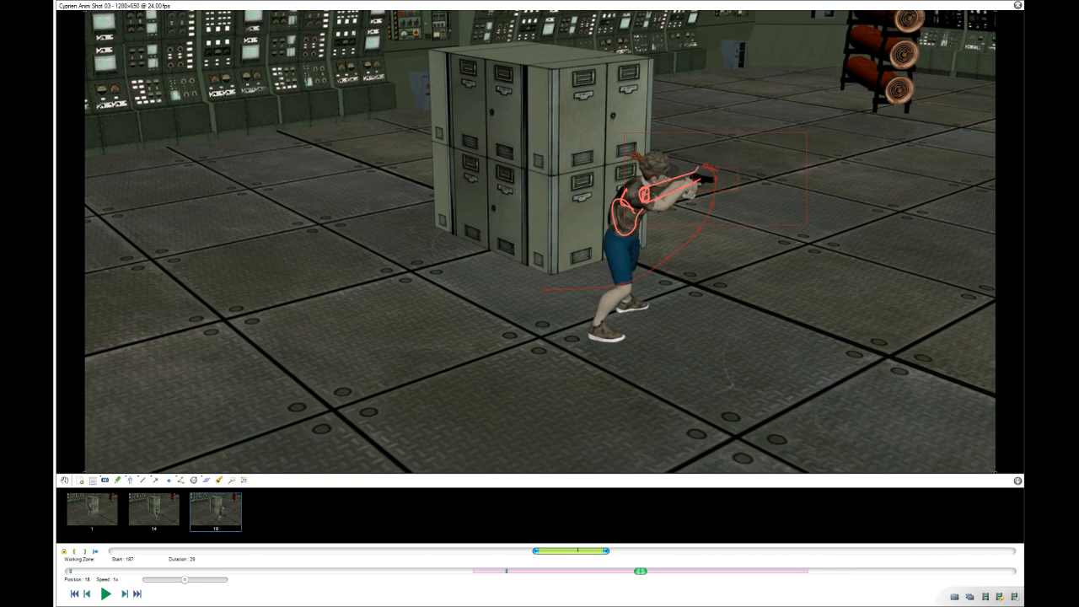
drag(705, 166, 708, 174)
mouse_move(698, 165)
mouse_down()
mouse_move(726, 156)
mouse_move(695, 165)
mouse_up()
drag(580, 292, 725, 177)
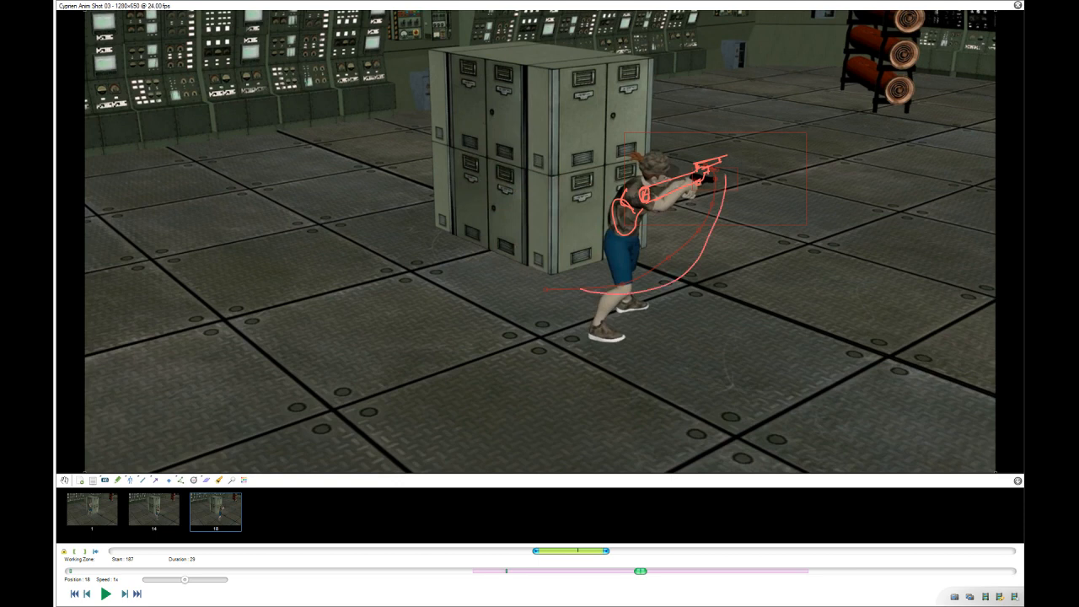
Add a key image at frame 25 and outline the character's bent arm holding the gun.
key(Right)
key(Right)
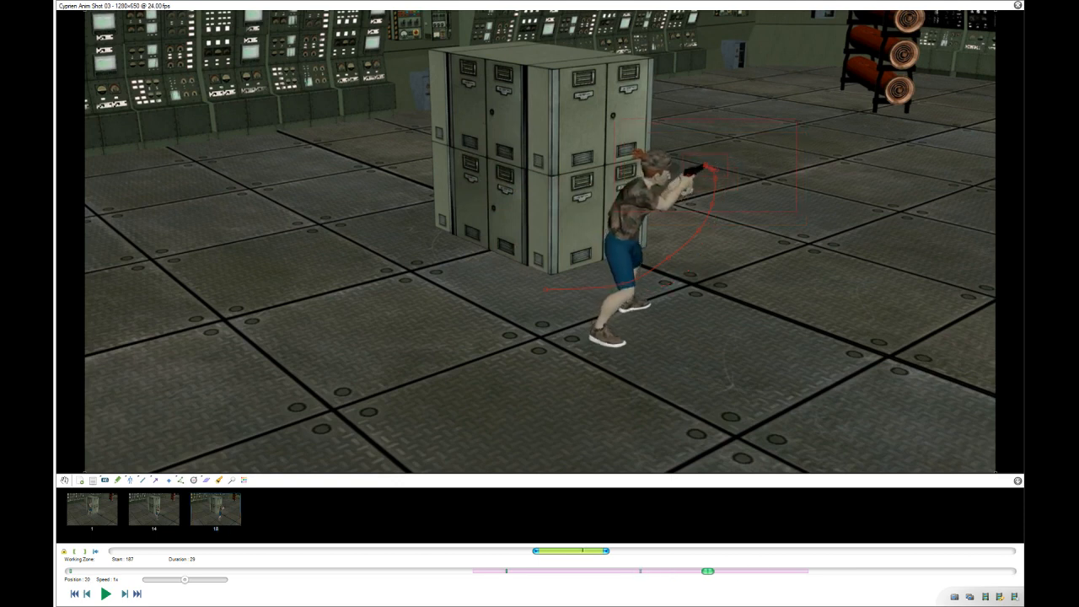
key(Right)
key(Right)
key(Right)
key(Right)
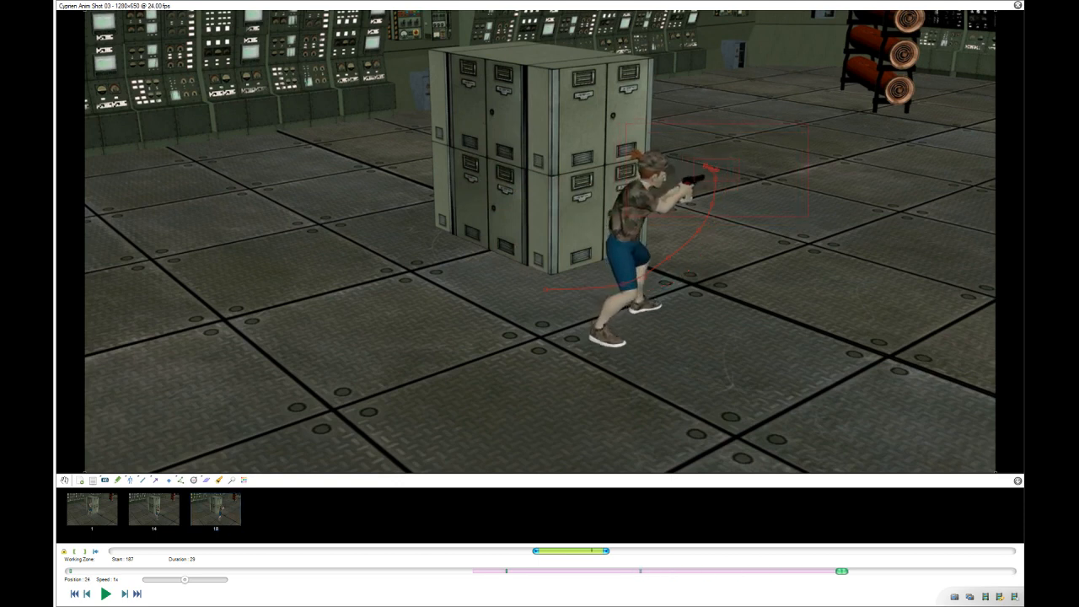
key(Right)
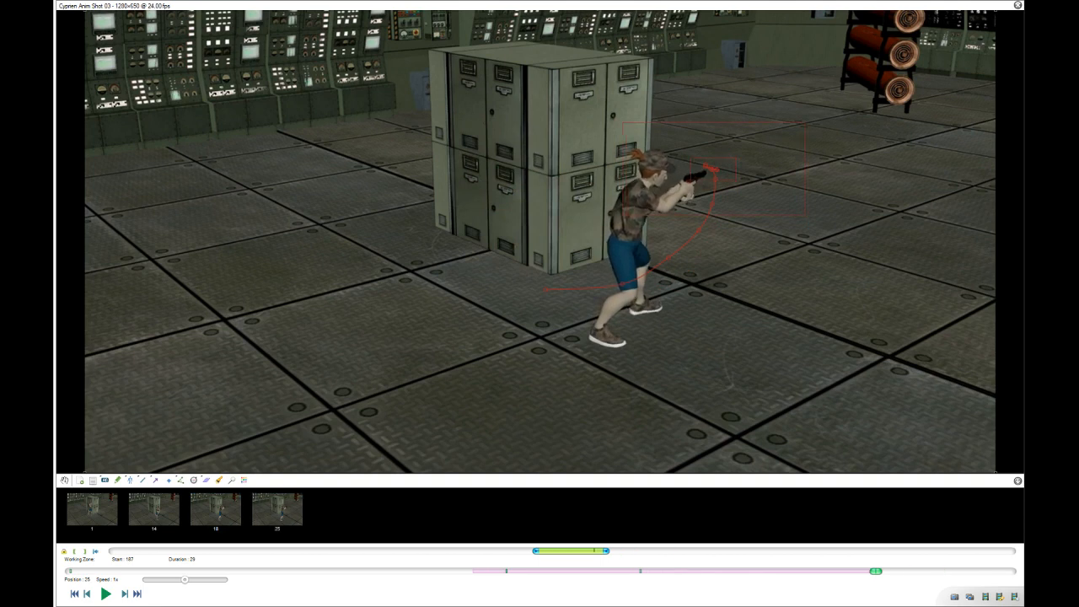
mouse_move(638, 204)
mouse_down()
mouse_move(655, 199)
mouse_move(665, 215)
mouse_move(685, 194)
mouse_move(670, 193)
mouse_up()
Review the rest of the working zone and its opening frames, then play the shot.
key(Right)
key(Right)
key(Right)
key(Right)
key(Right)
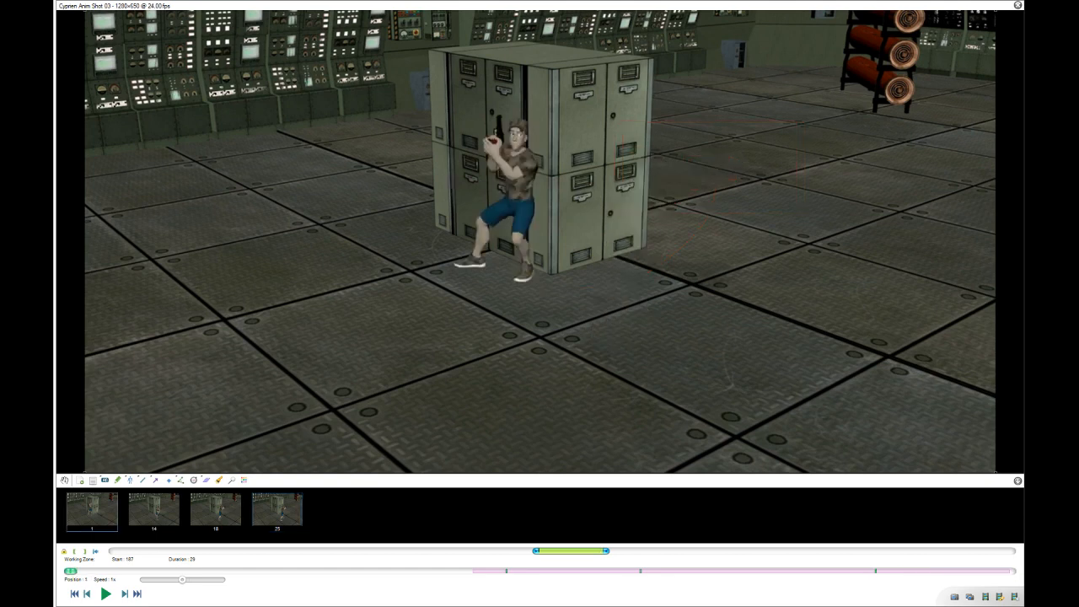
key(Right)
key(Right)
key(Right)
key(Right)
key(Right)
key(Right)
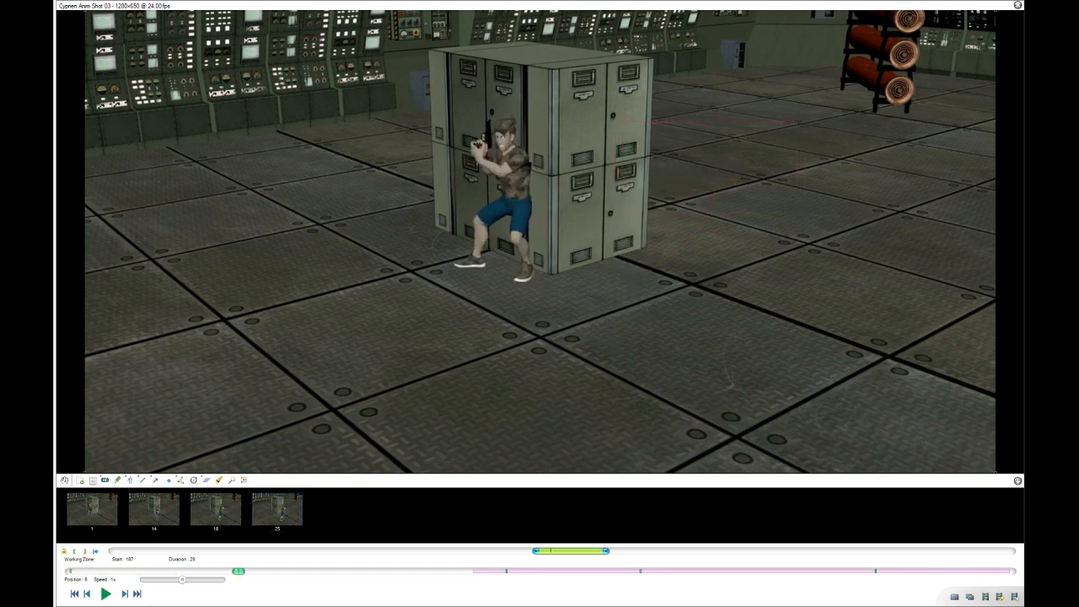
key(space)
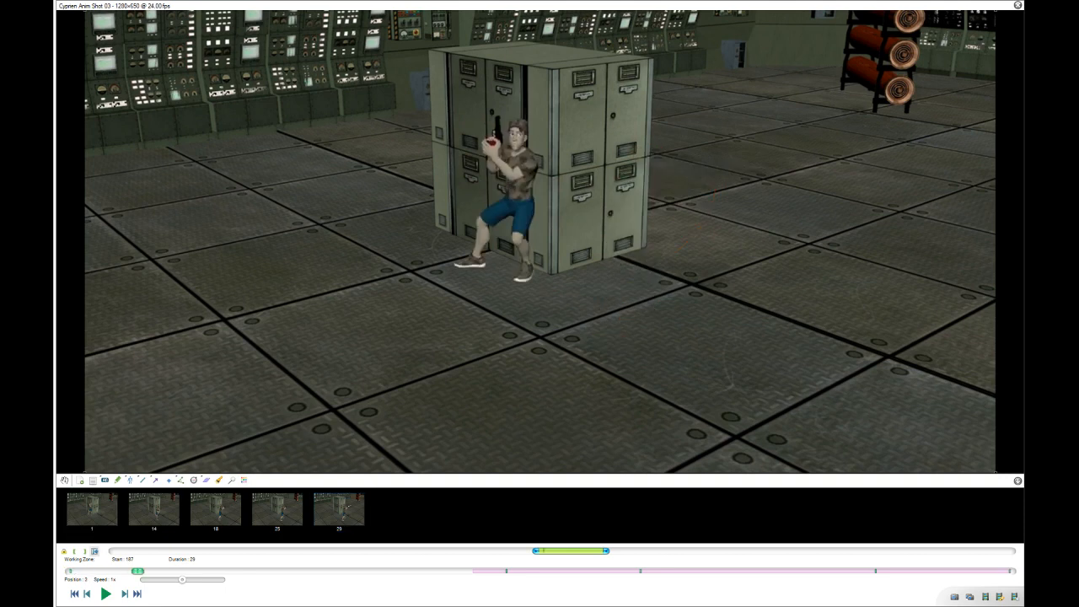
Reset the working zone to the full video and go to frame 216.
click(95, 551)
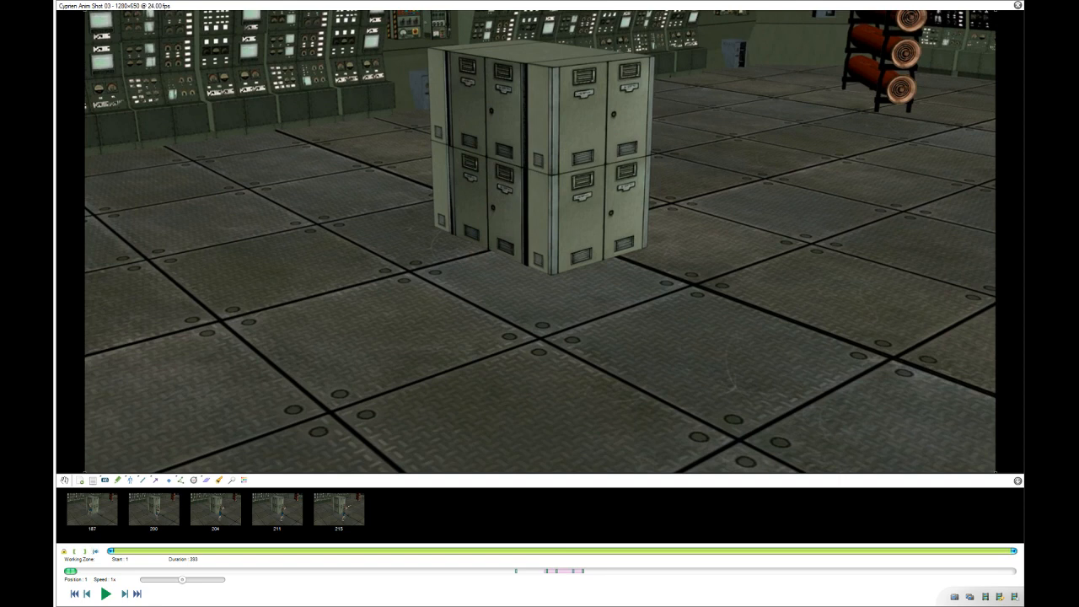
drag(71, 570, 567, 571)
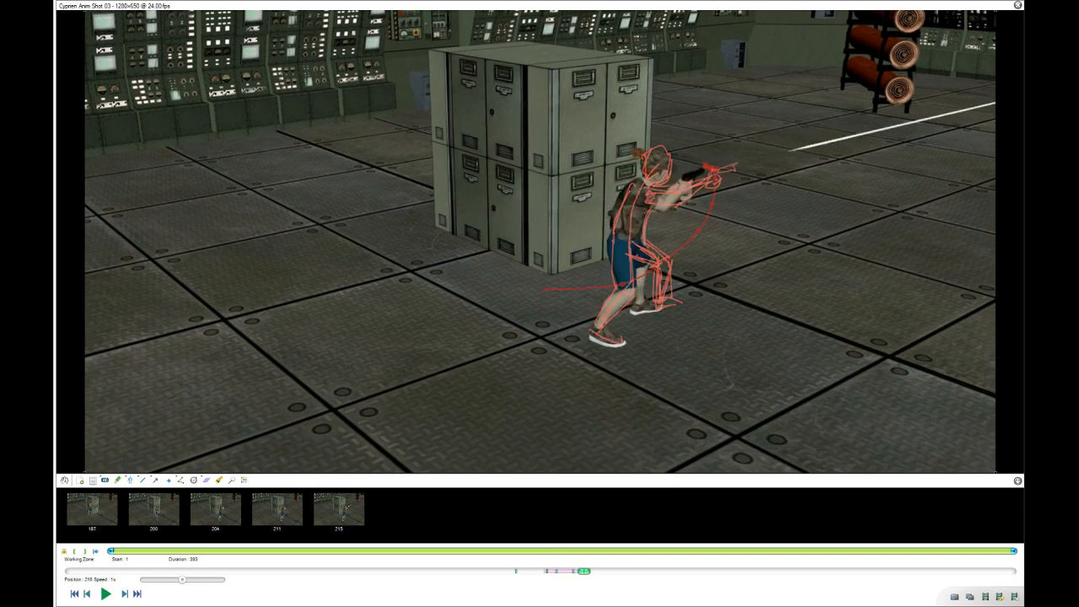
Review the annotated poses and the gun's arc between frames 216 and 200.
key(Left)
key(Left)
key(Left)
key(Left)
key(Left)
key(Left)
key(Left)
key(Left)
key(Left)
key(Left)
key(Left)
key(Left)
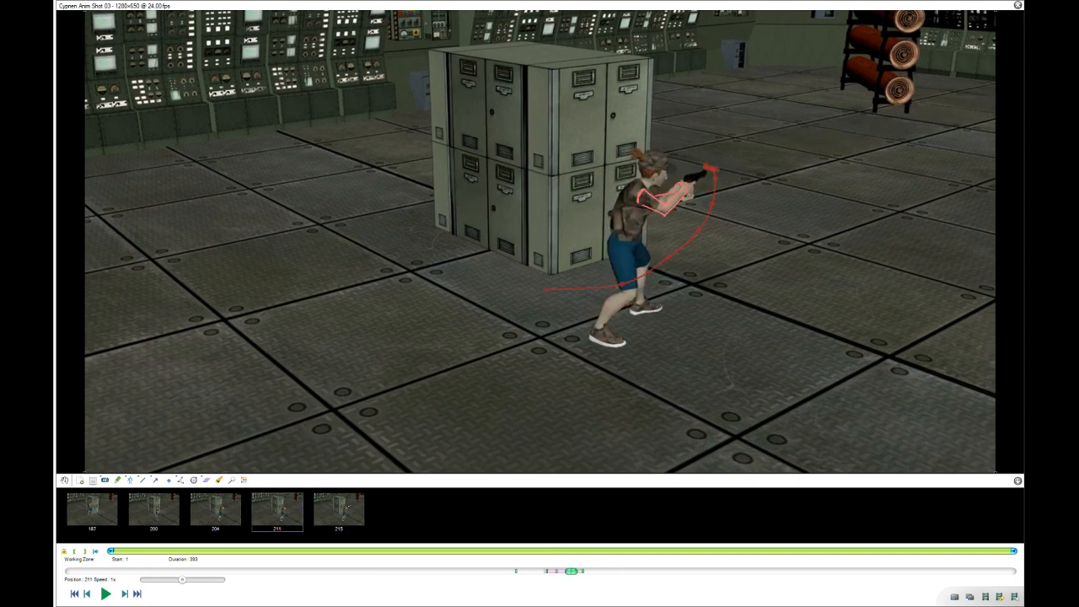
key(Left)
key(Left)
key(Left)
key(Left)
key(Left)
key(Left)
key(Right)
key(Right)
key(Right)
key(Right)
key(Right)
key(Right)
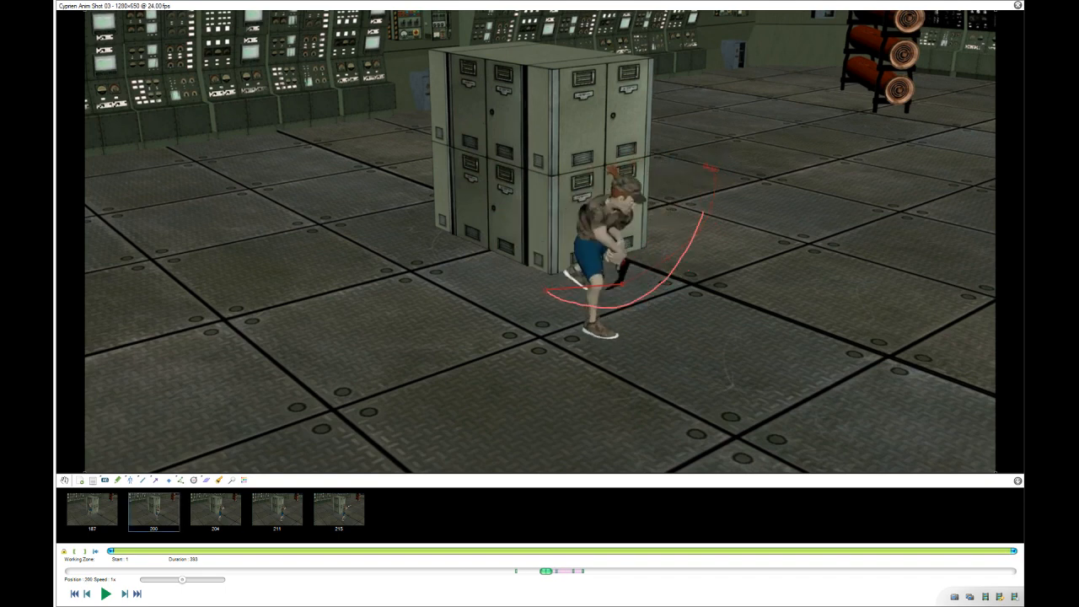
Examine the character's turn out from behind the cabinets and the foot plant leading up to frame 201.
key(Left)
key(Left)
key(Left)
key(Left)
key(Left)
key(Left)
key(Left)
key(Left)
key(Left)
key(Left)
key(Left)
key(Left)
key(Left)
key(Right)
key(Right)
key(Right)
key(Right)
key(Right)
key(Right)
key(Right)
key(Right)
key(Right)
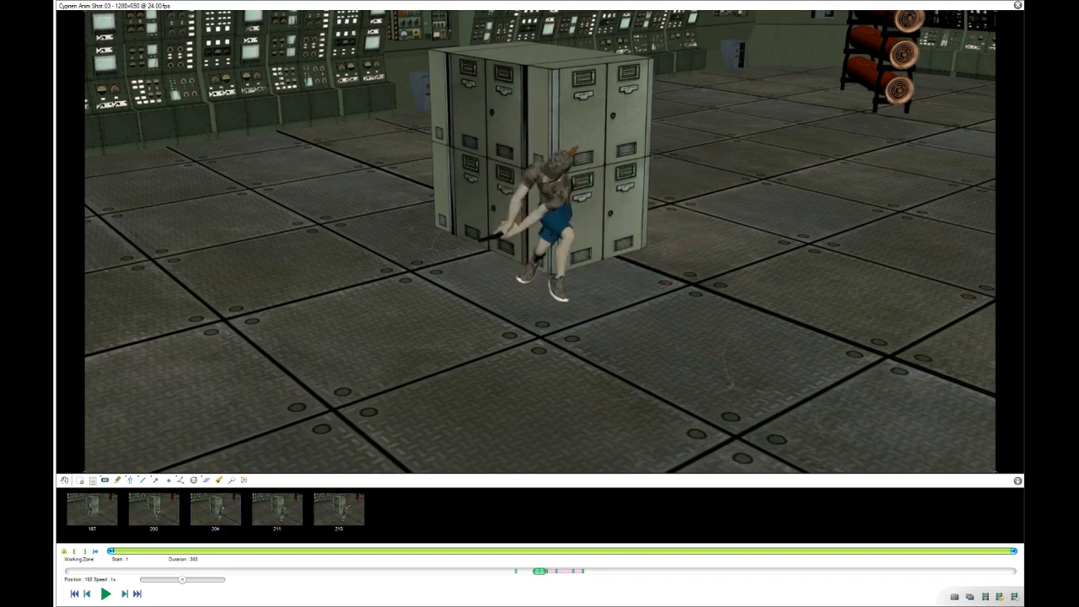
key(Right)
key(Right)
key(Right)
key(Left)
key(Left)
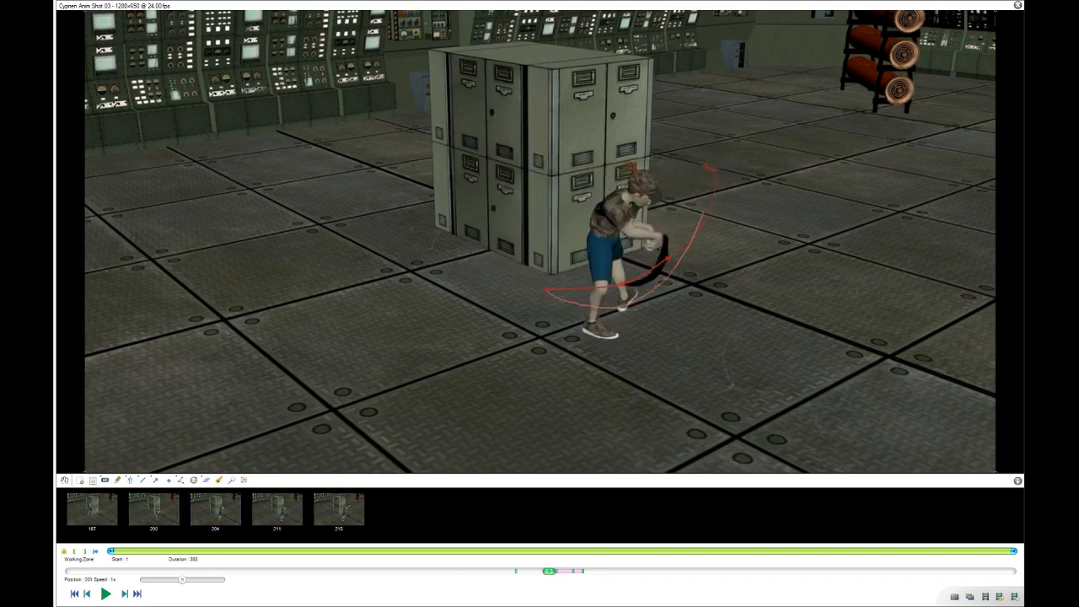
key(Left)
key(Left)
key(Left)
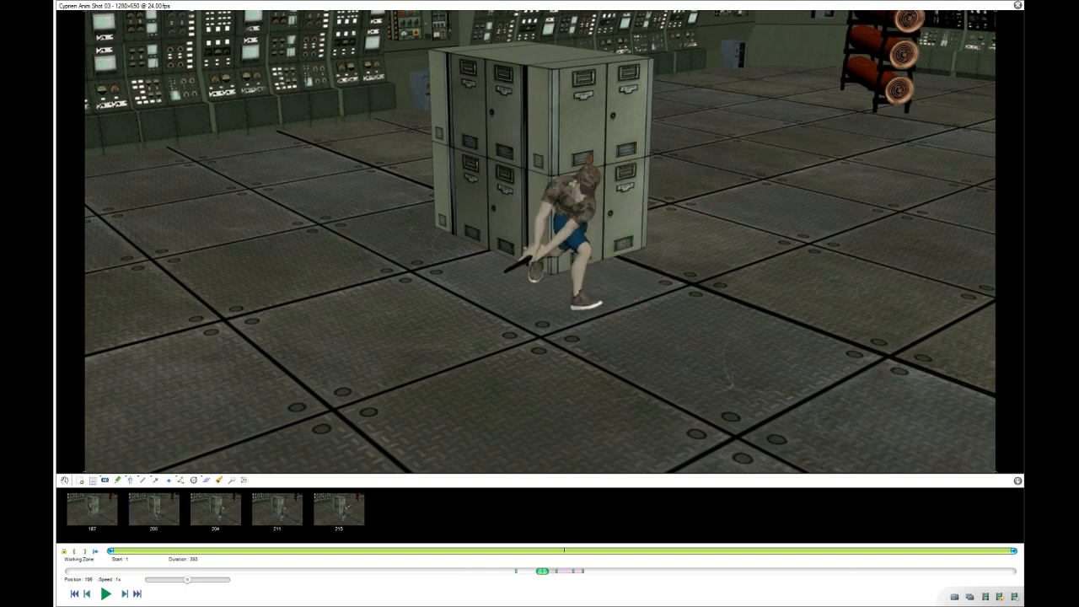
Outline the planted shoe on the frame 200 key image.
key(Right)
key(Right)
key(Left)
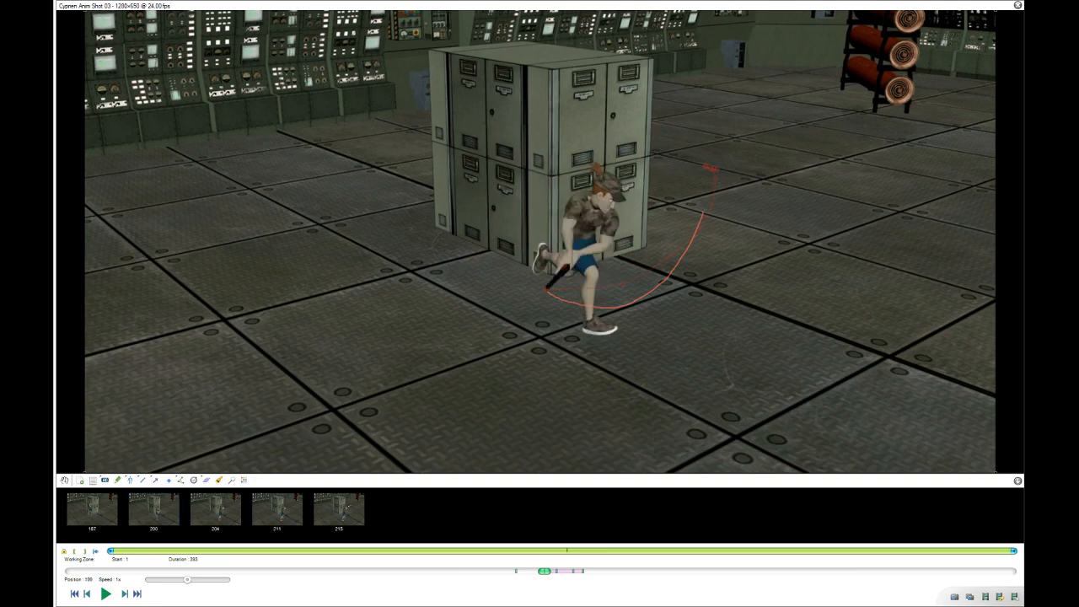
key(Right)
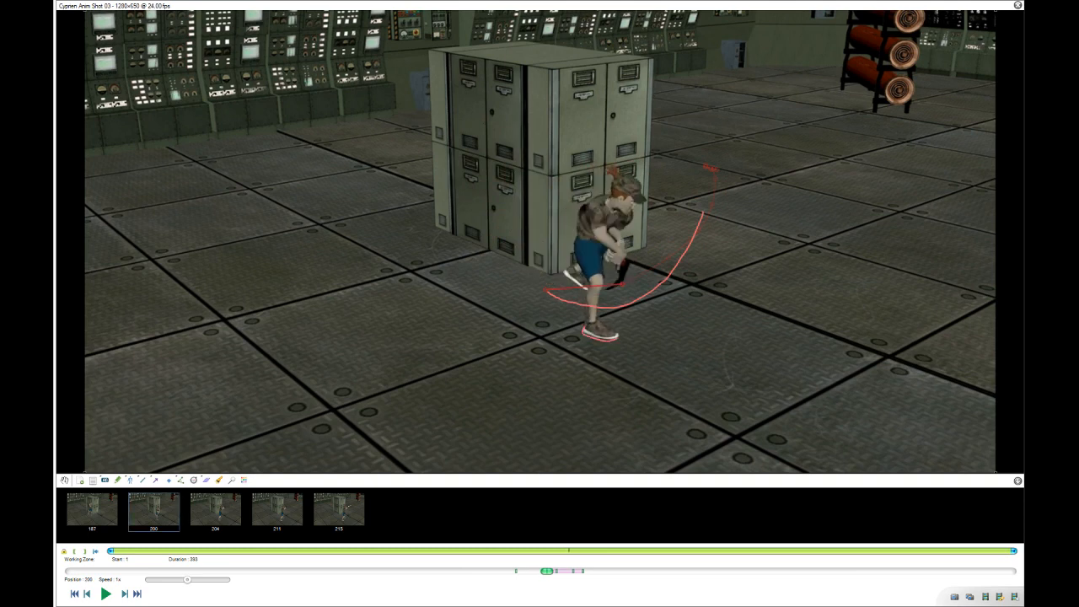
Compare the planted foot's position with its outline across frames 198 to 202.
key(Left)
key(Left)
key(Right)
key(Right)
key(Right)
key(Right)
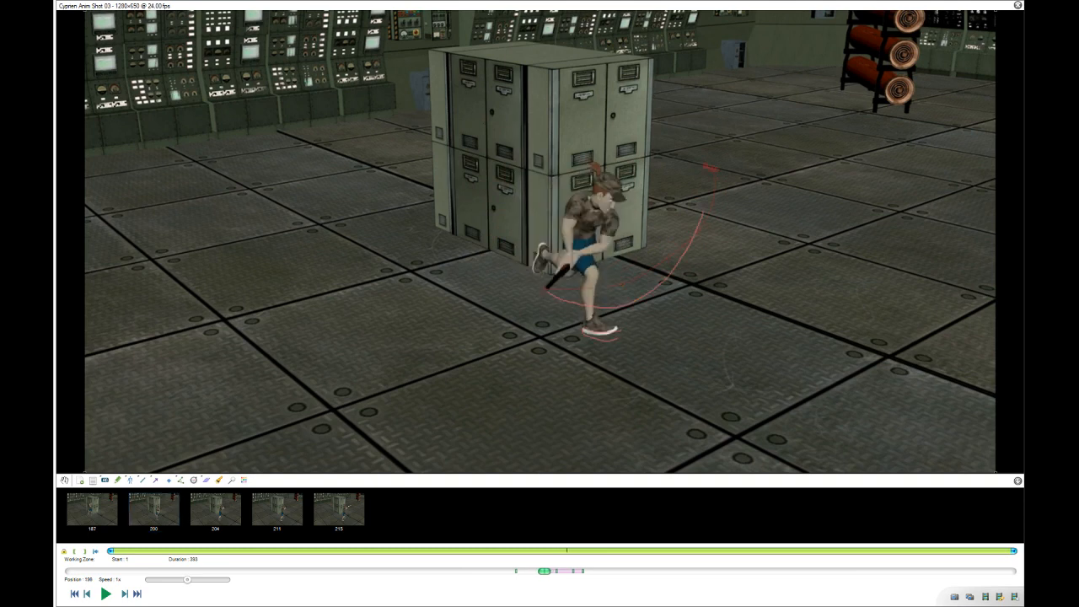
key(Left)
key(Left)
key(Left)
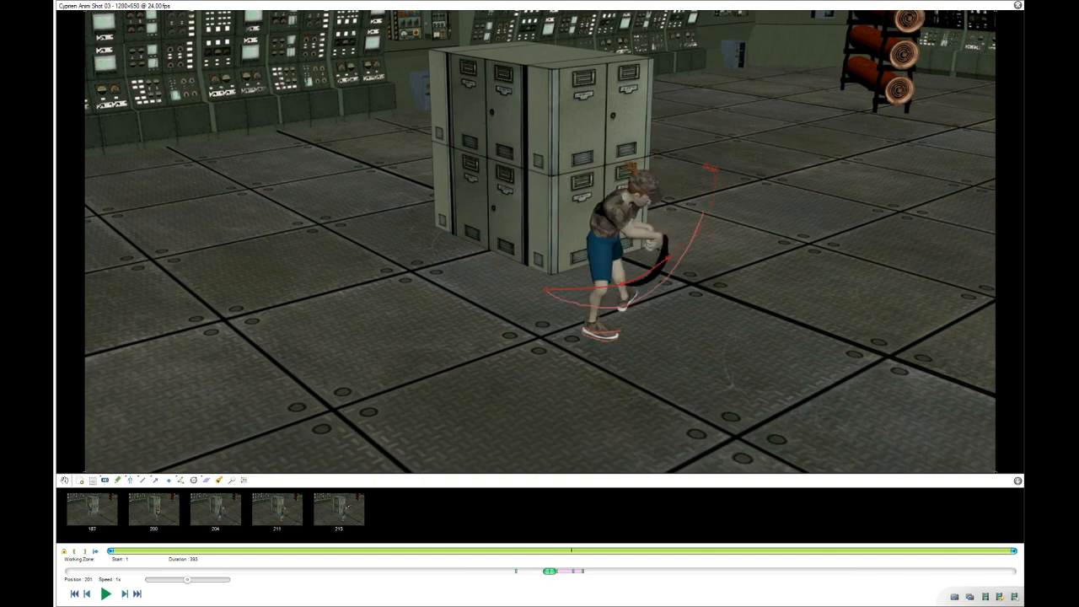
key(Left)
key(Left)
key(Left)
key(Left)
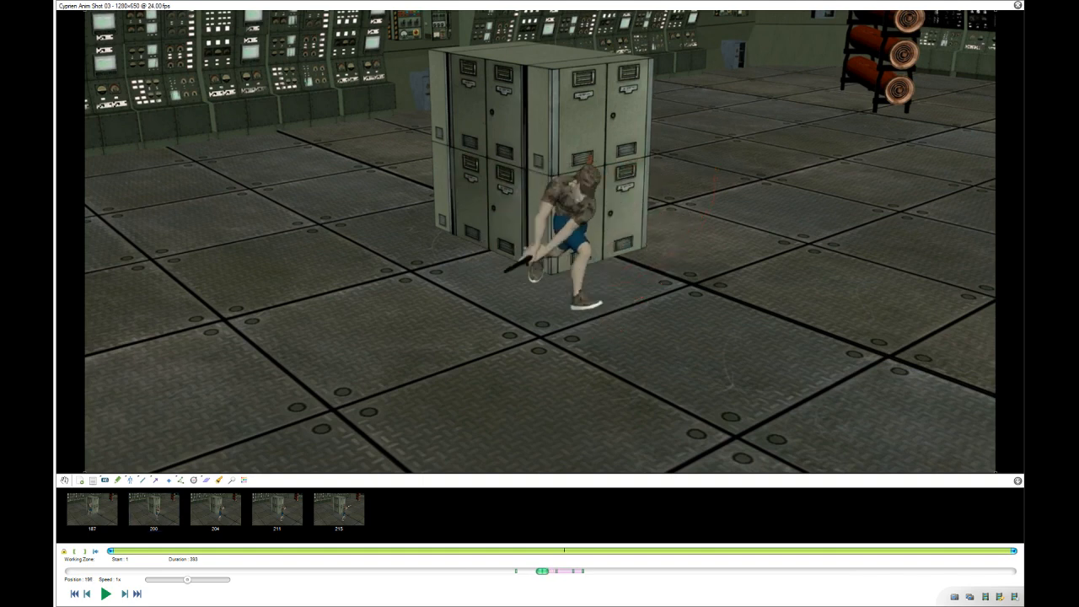
key(Right)
key(Right)
key(Right)
key(Right)
key(Right)
key(Right)
key(Right)
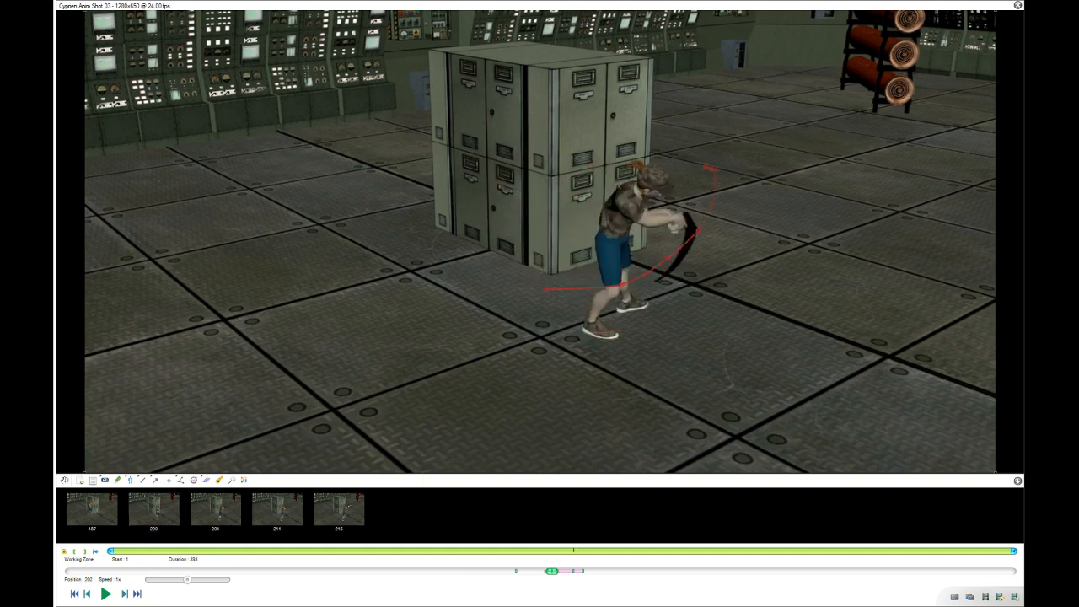
Add a key image at frame 202 and mark the planted shoe's outline and toe.
drag(587, 332, 609, 336)
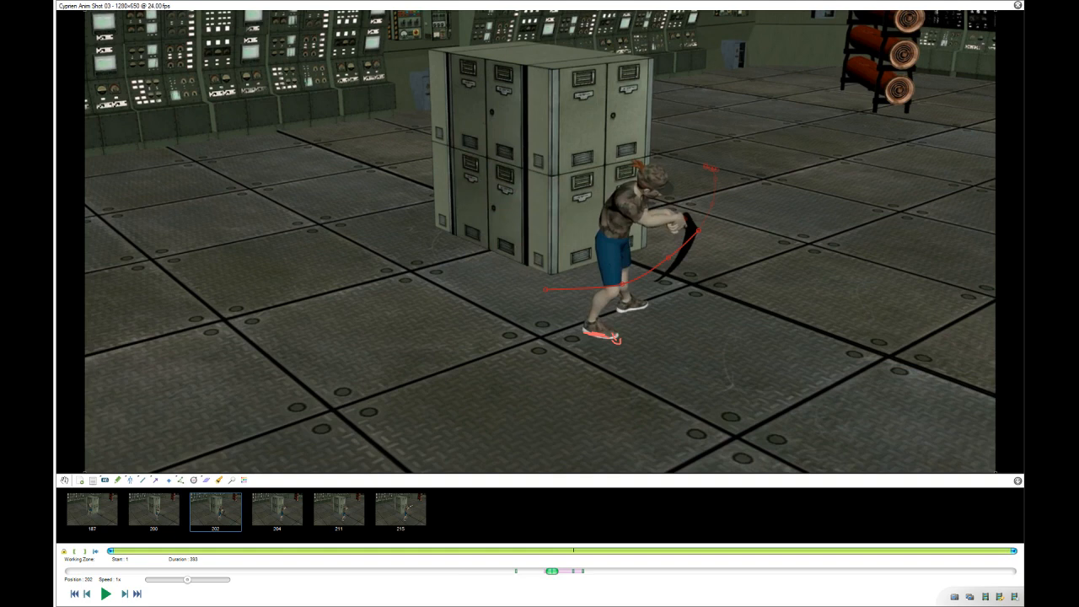
key(Delete)
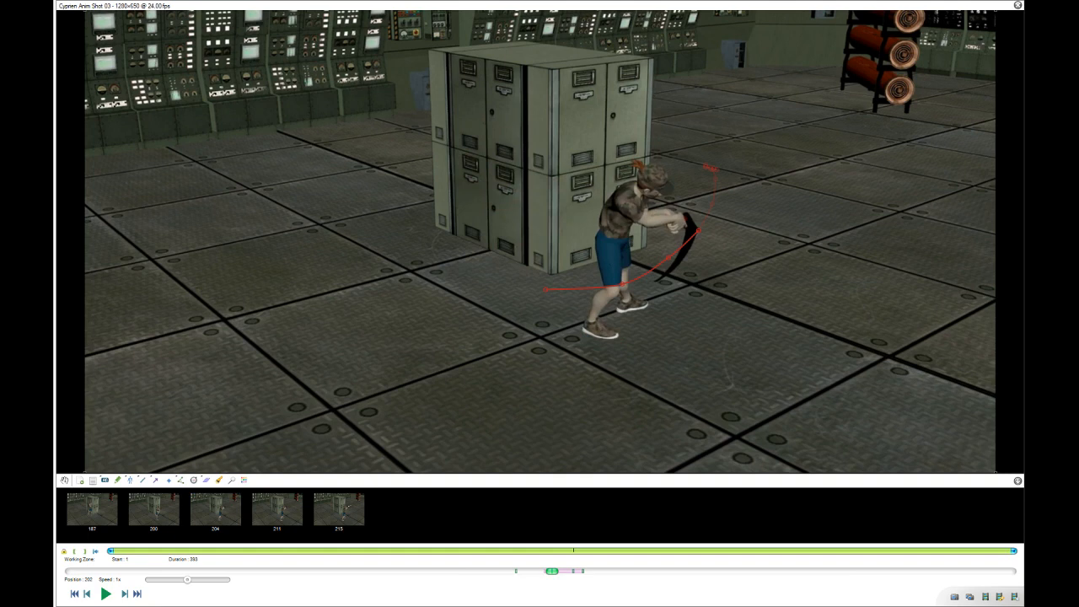
key(ctrl+z)
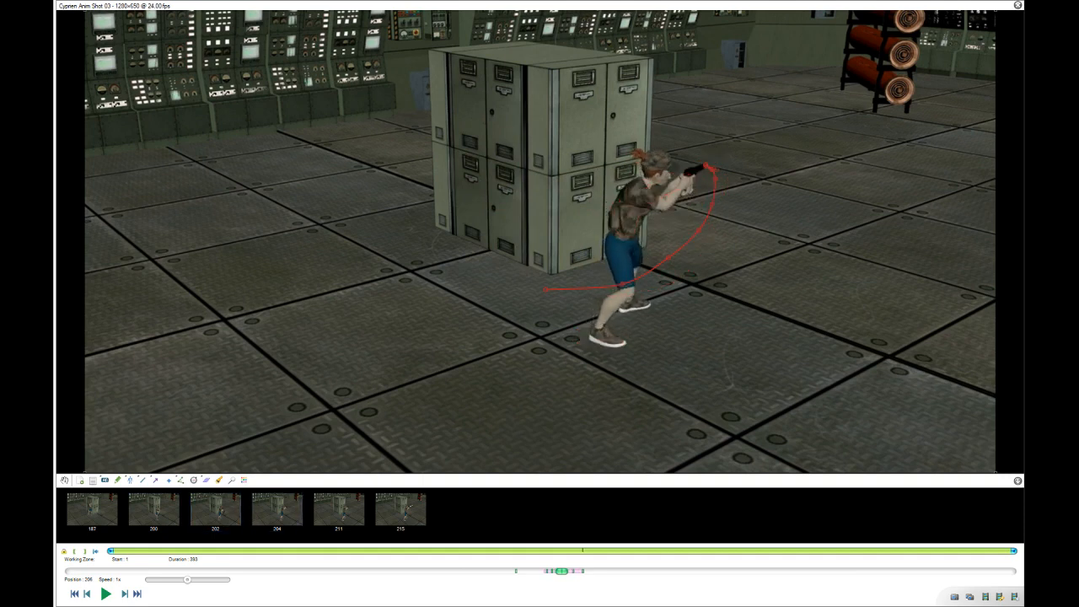
Add a key image at frame 206, sketch the planted leg and foot, and review the pose up to frame 211.
mouse_move(630, 250)
mouse_down()
mouse_move(635, 286)
mouse_move(617, 288)
mouse_up()
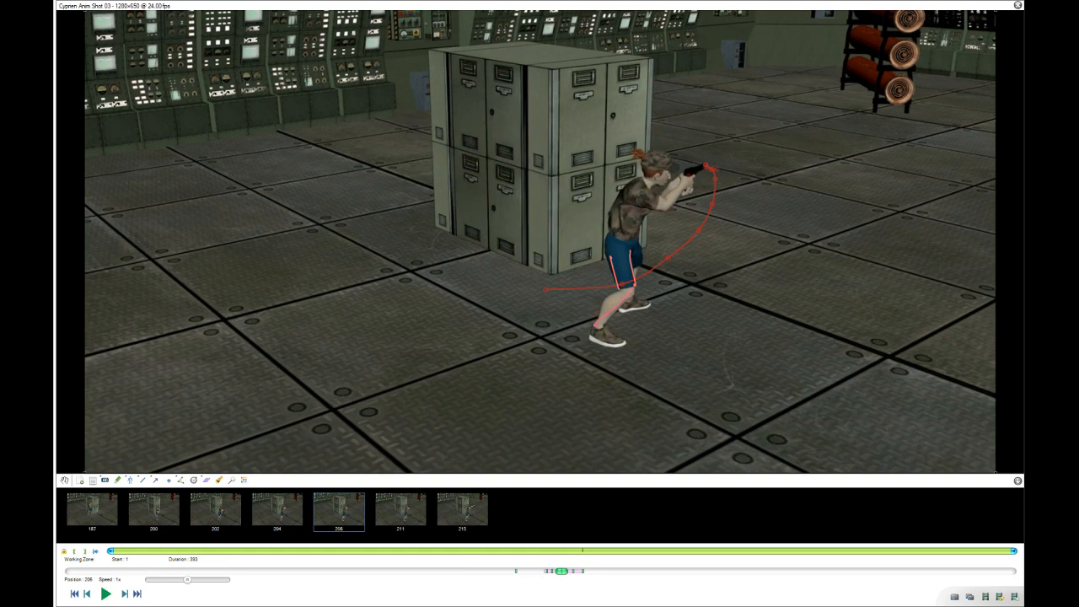
drag(613, 345, 625, 341)
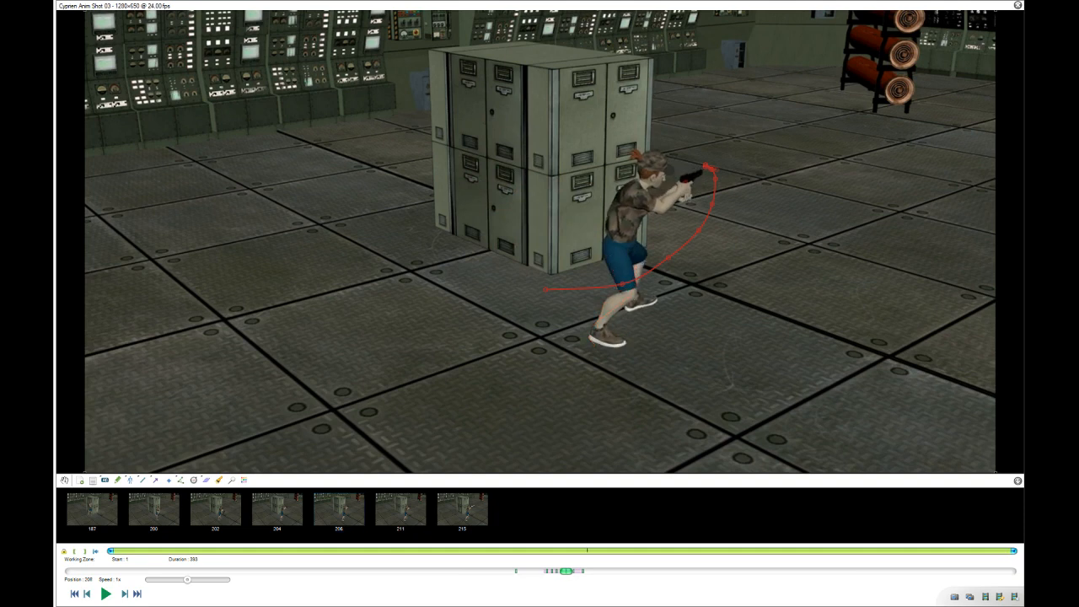
key(Left)
key(Left)
key(Left)
key(Left)
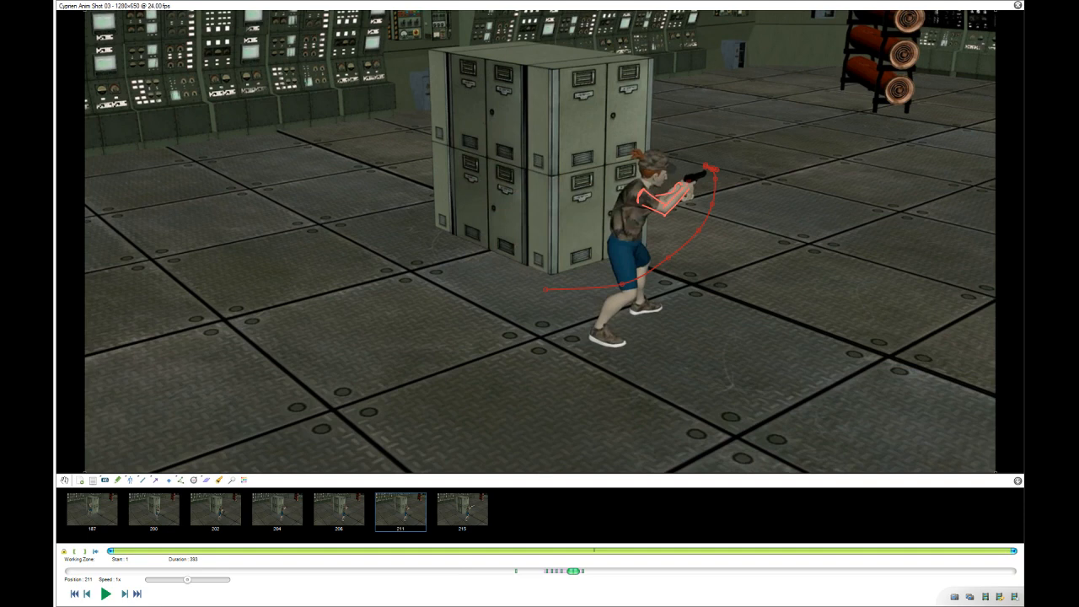
Sketch two small trapezoid shapes side by side on a baseline below the character's feet on the frame 211 key image.
mouse_move(642, 351)
mouse_down()
mouse_move(638, 369)
mouse_move(680, 376)
mouse_up()
key(ctrl+z)
drag(663, 369, 682, 369)
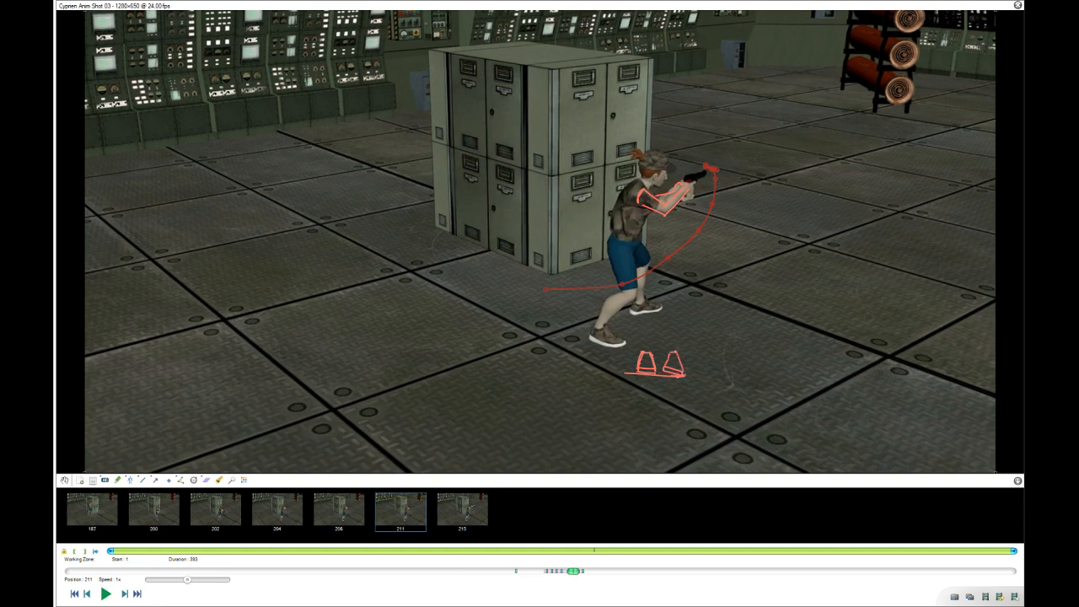
mouse_move(676, 377)
mouse_down()
mouse_move(686, 381)
mouse_move(657, 376)
mouse_up()
Examine the arms and gun through the shot from frame 211 to frame 221.
key(Right)
key(Right)
key(Right)
key(Right)
key(Right)
key(Right)
key(Right)
key(Right)
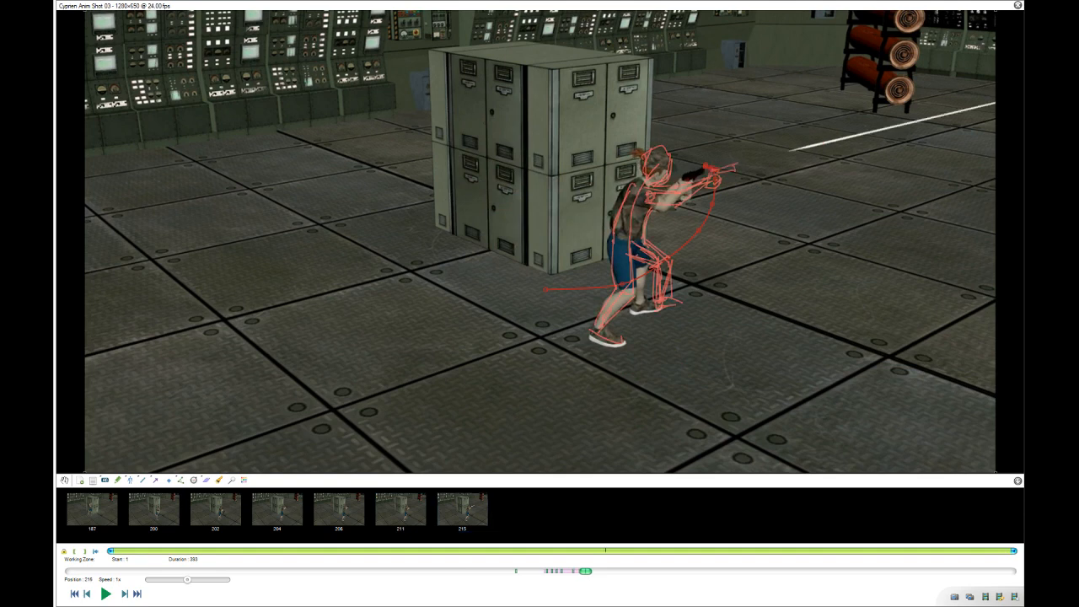
key(Left)
key(Left)
key(Left)
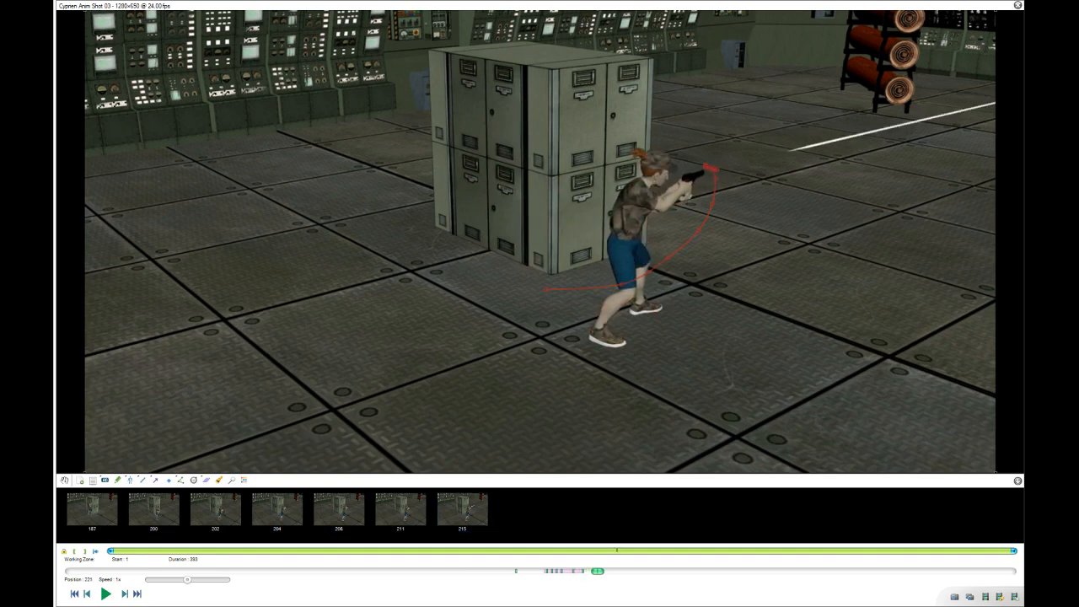
key(Right)
key(Right)
key(Right)
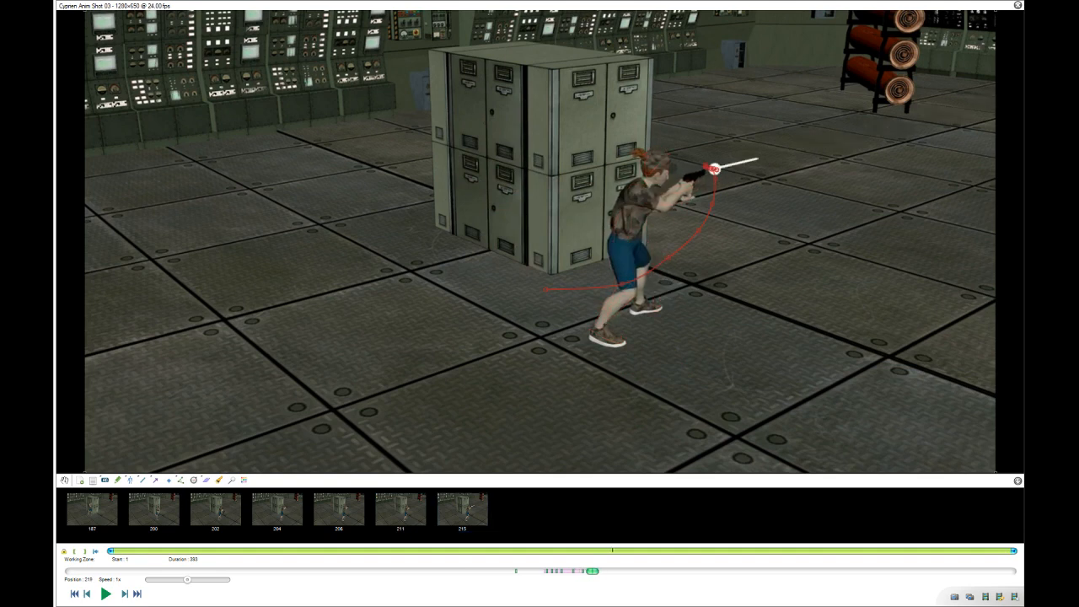
Compare the gun and arm pose between the muzzle flash at frame 219 and the frame just before it.
key(Left)
key(Right)
key(Left)
key(Right)
key(Left)
key(Right)
key(Left)
key(Right)
key(Left)
key(Right)
key(Left)
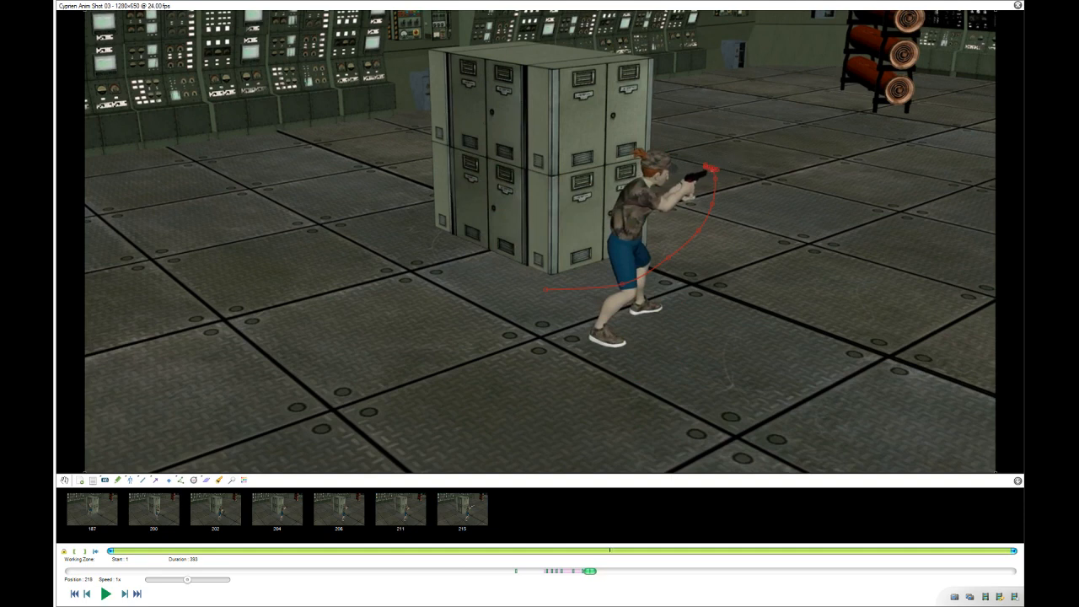
key(Right)
key(Left)
key(Right)
key(Left)
key(Right)
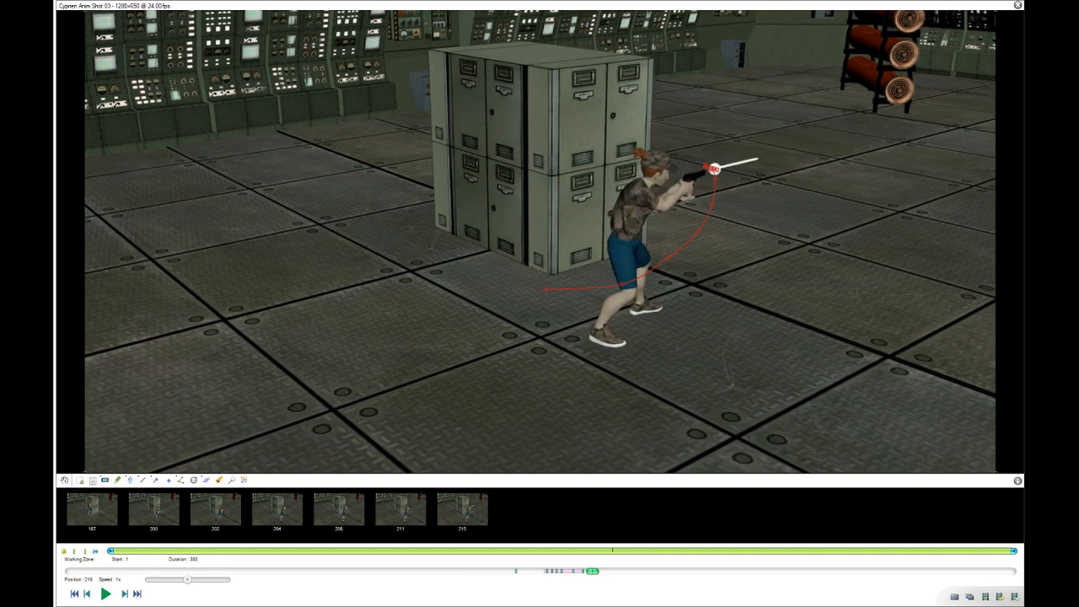
key(Left)
key(Right)
key(Left)
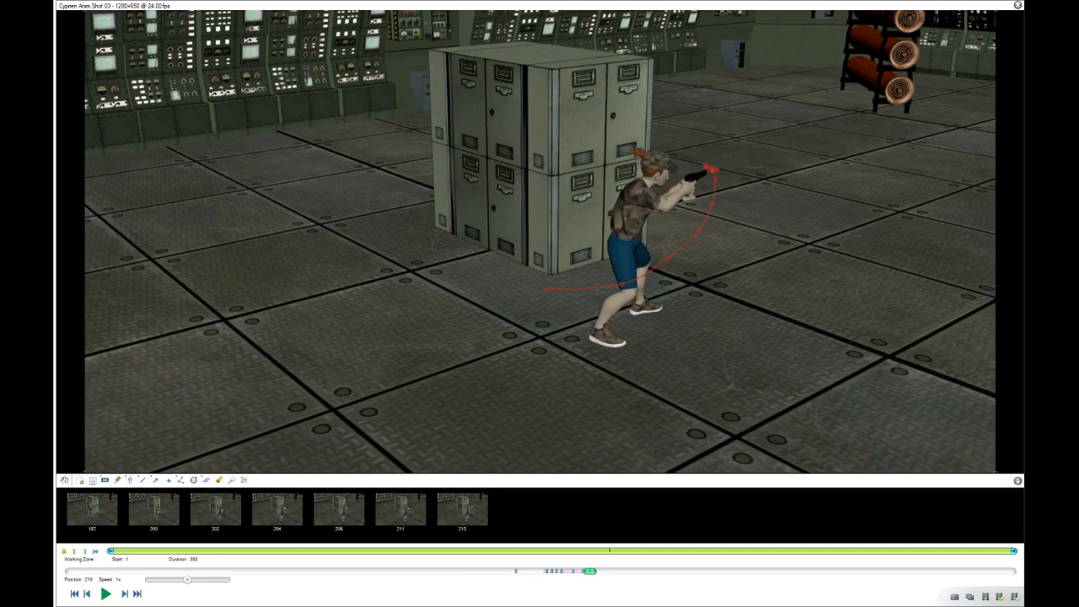
key(Right)
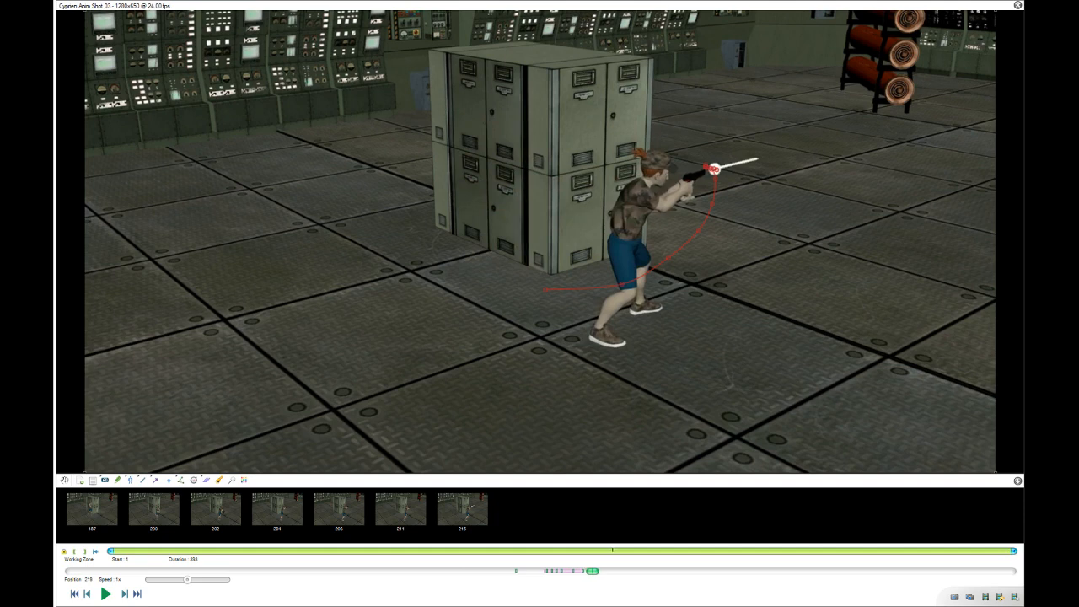
Add a key image at frame 229 and trace the bent arm and the gun on it.
key(Right)
key(Right)
key(Right)
key(Right)
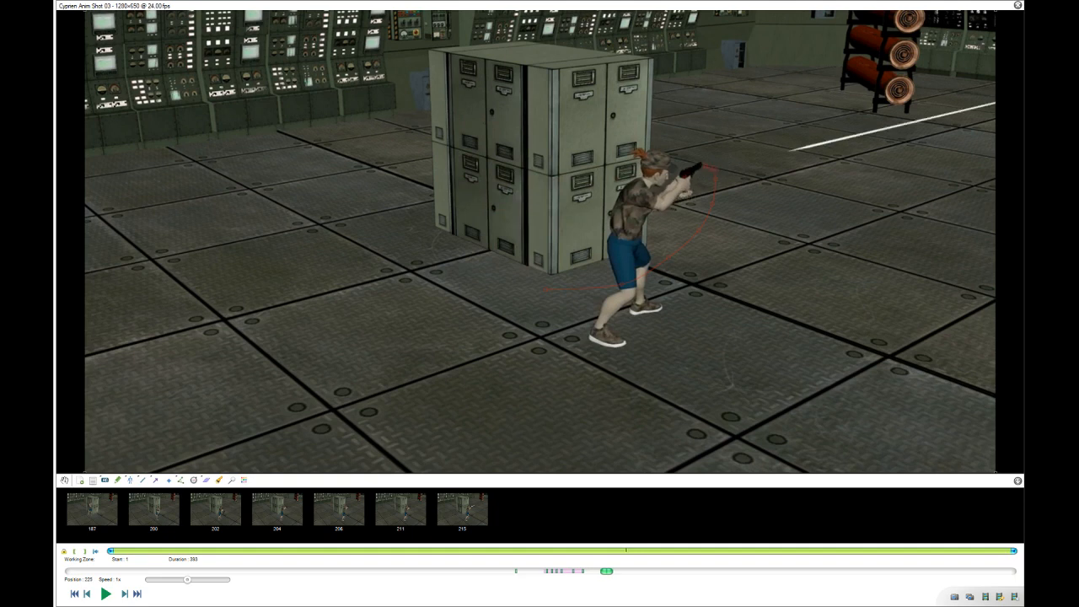
key(Right)
key(Right)
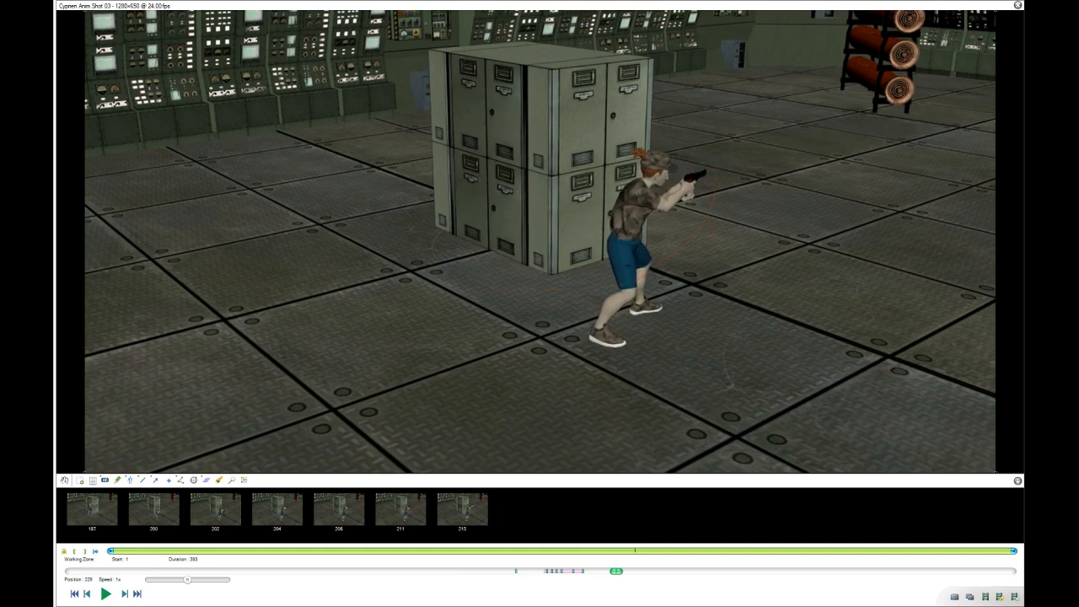
key(Insert)
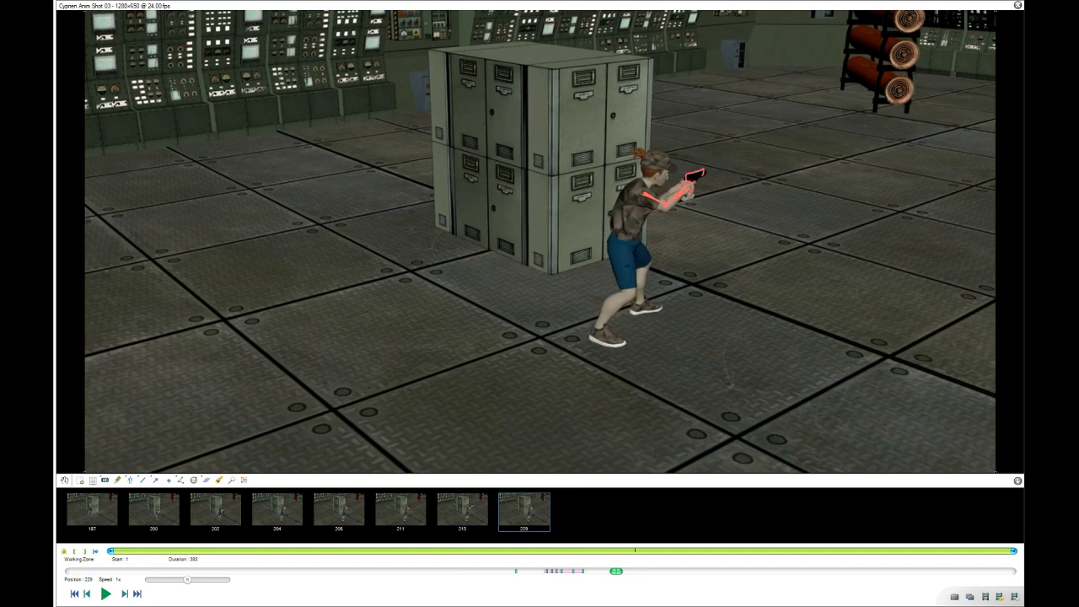
Examine how the arms and gun move after frame 229, up to frame 242.
key(Right)
key(Right)
key(Right)
key(Right)
key(Right)
key(Right)
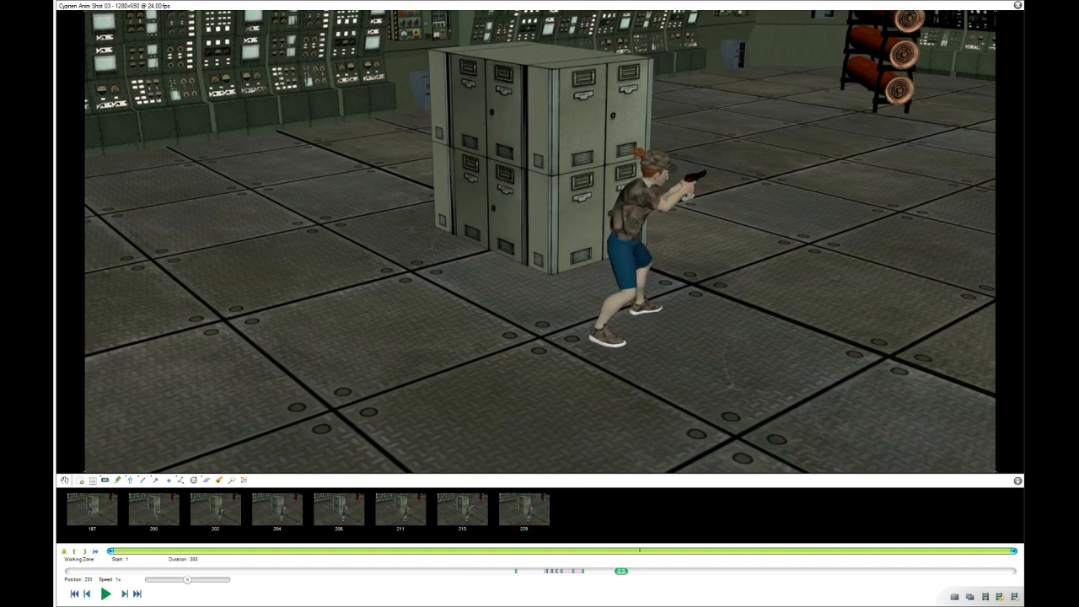
key(Right)
key(Right)
key(Right)
key(Right)
key(Right)
key(Right)
key(Right)
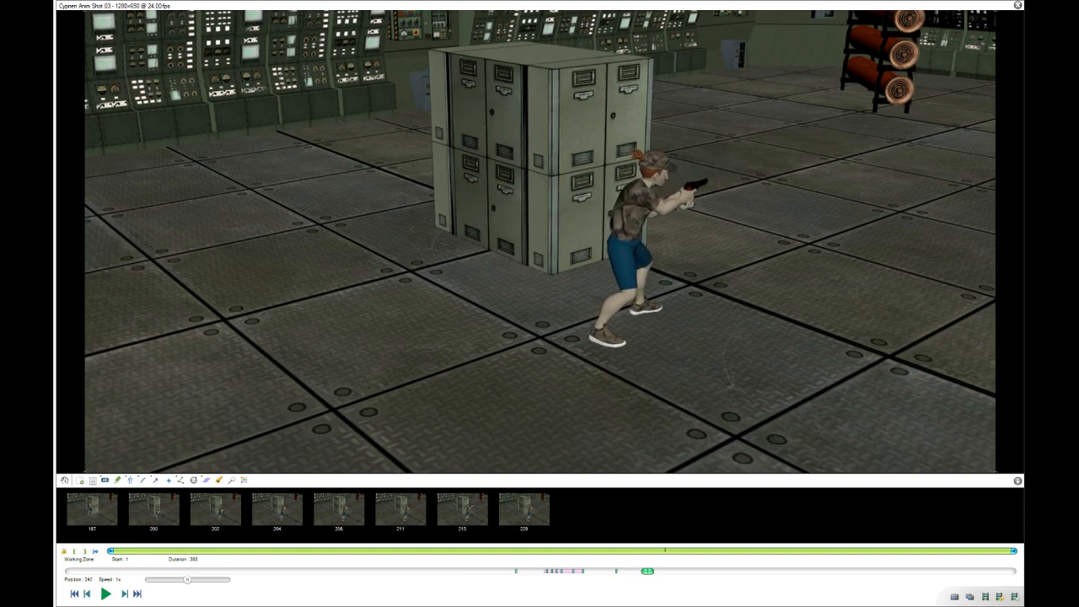
Play the character's hit reaction repeatedly, from the aiming pose through to the bent-over pose near frame 290.
key(space)
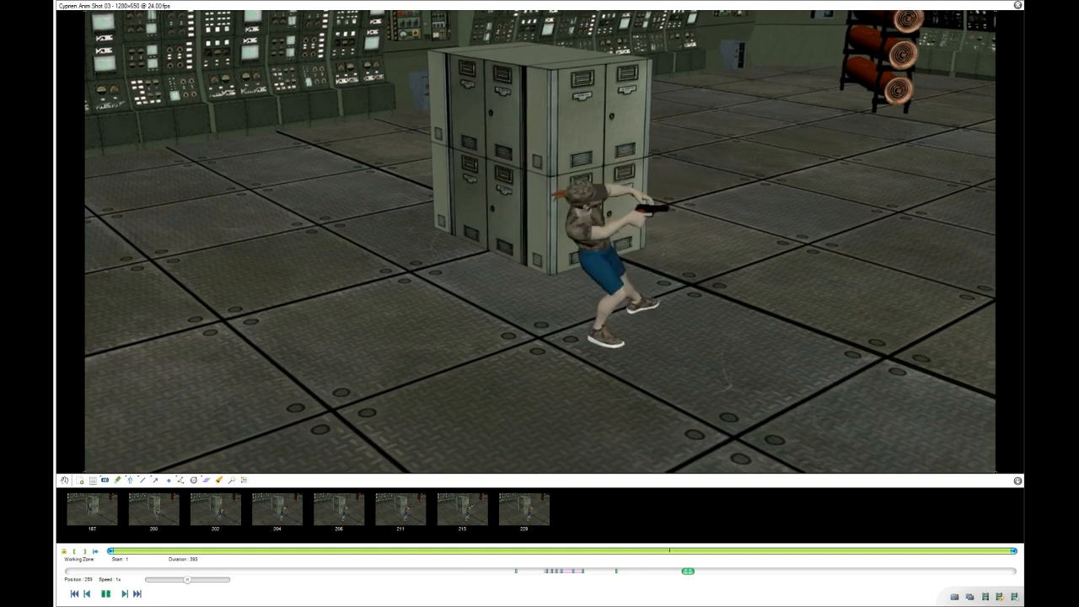
key(space)
drag(693, 571, 647, 571)
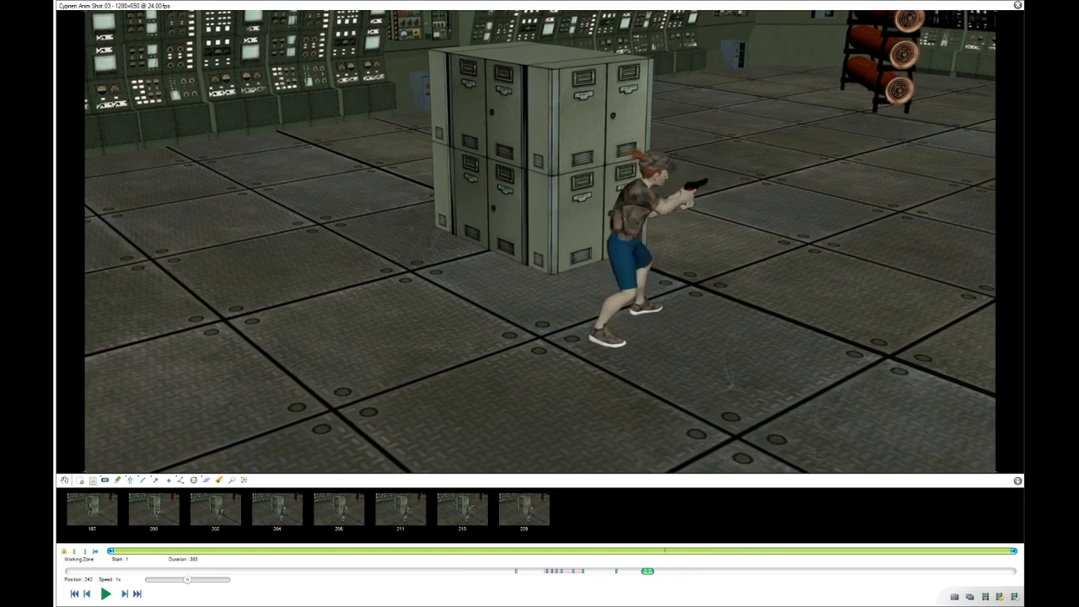
key(space)
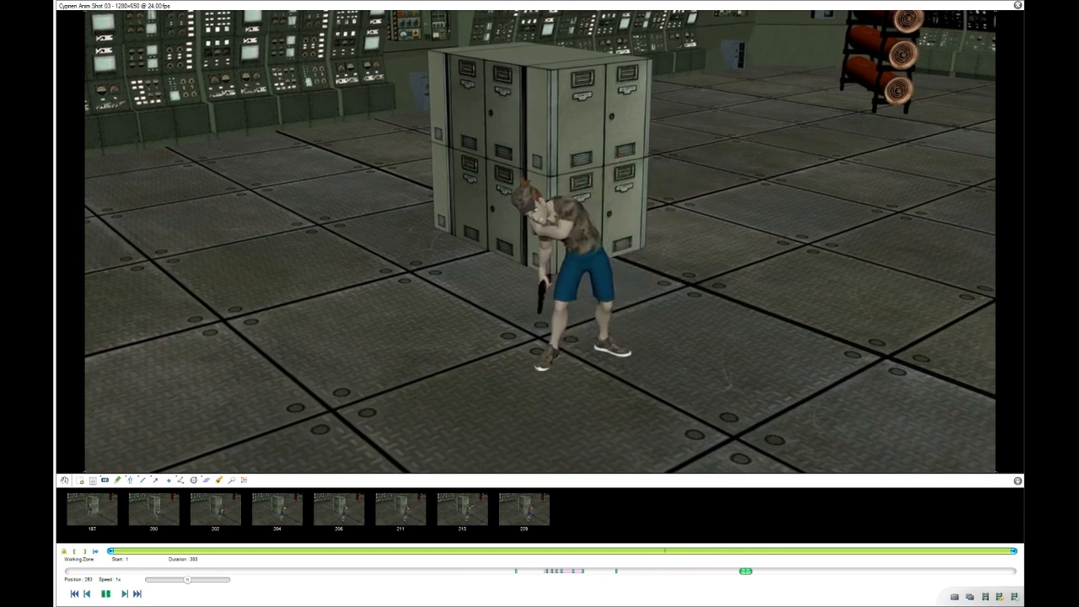
key(space)
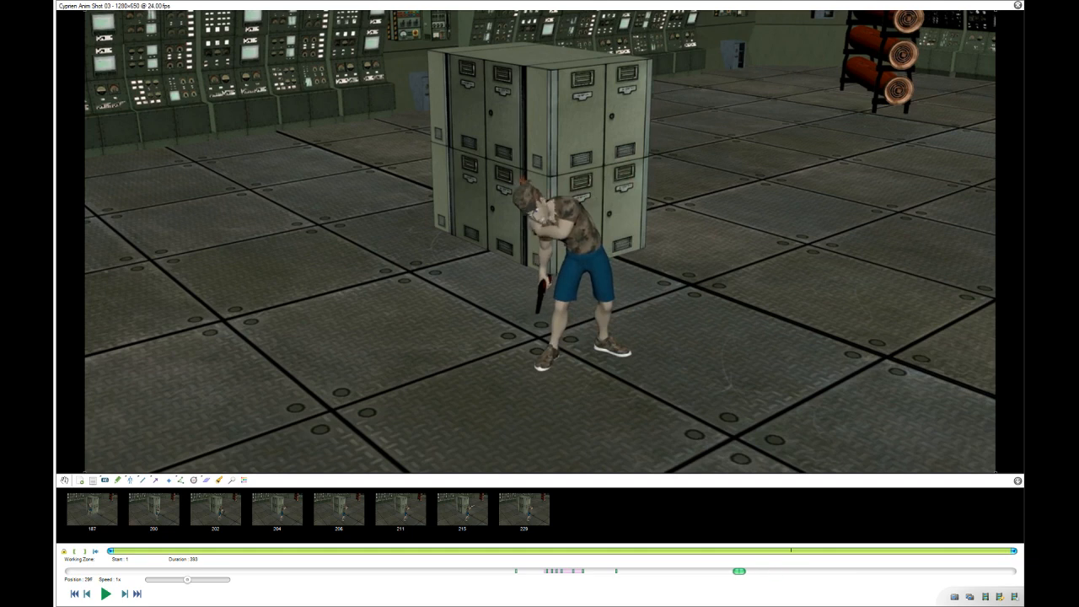
click(462, 509)
key(space)
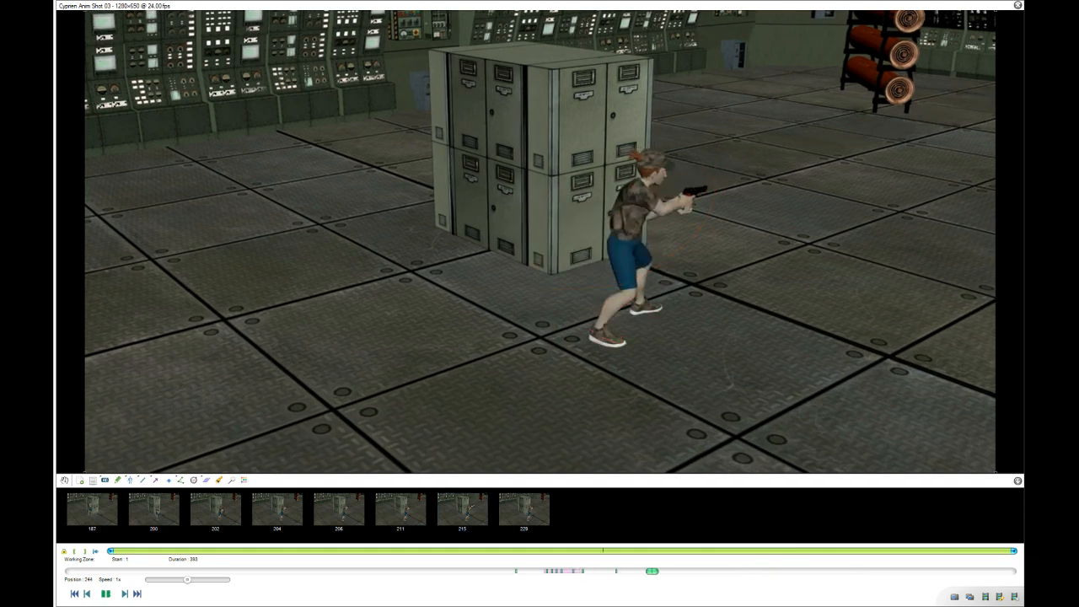
key(space)
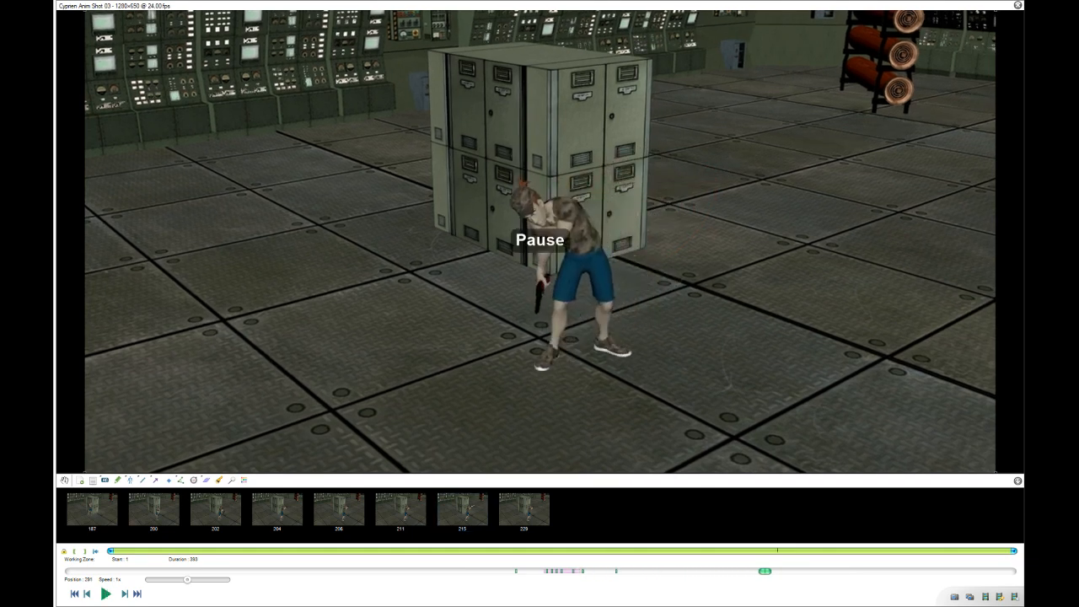
Add key images at frames 258 and 260, marking the shoulder on the first and its backward rotation with an arrow on the second.
drag(764, 570, 693, 571)
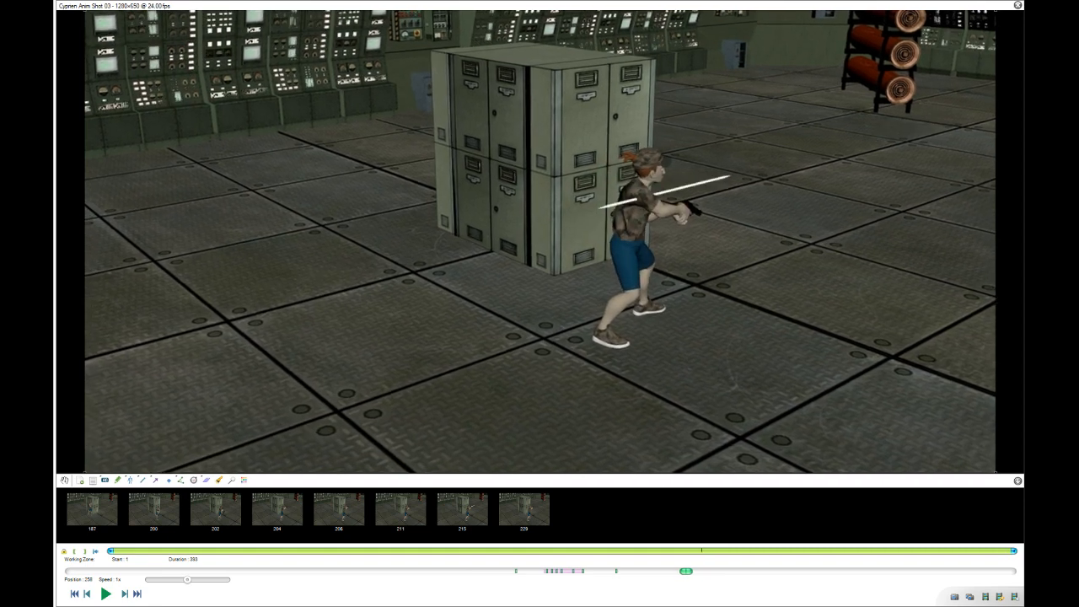
drag(642, 189, 643, 195)
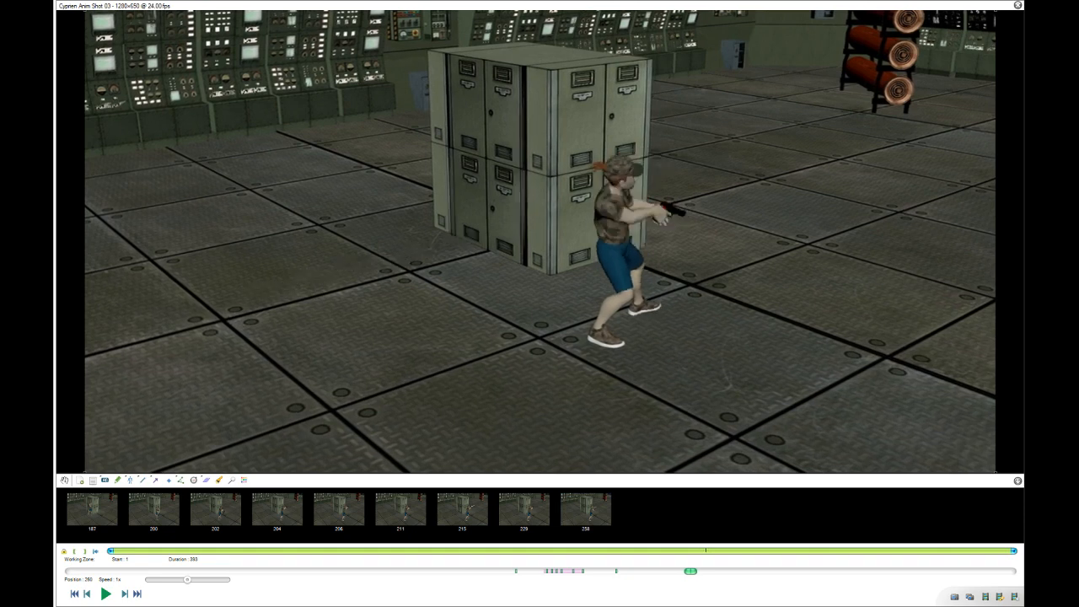
drag(624, 190, 587, 212)
mouse_move(588, 204)
mouse_down()
mouse_move(599, 205)
mouse_move(584, 213)
mouse_up()
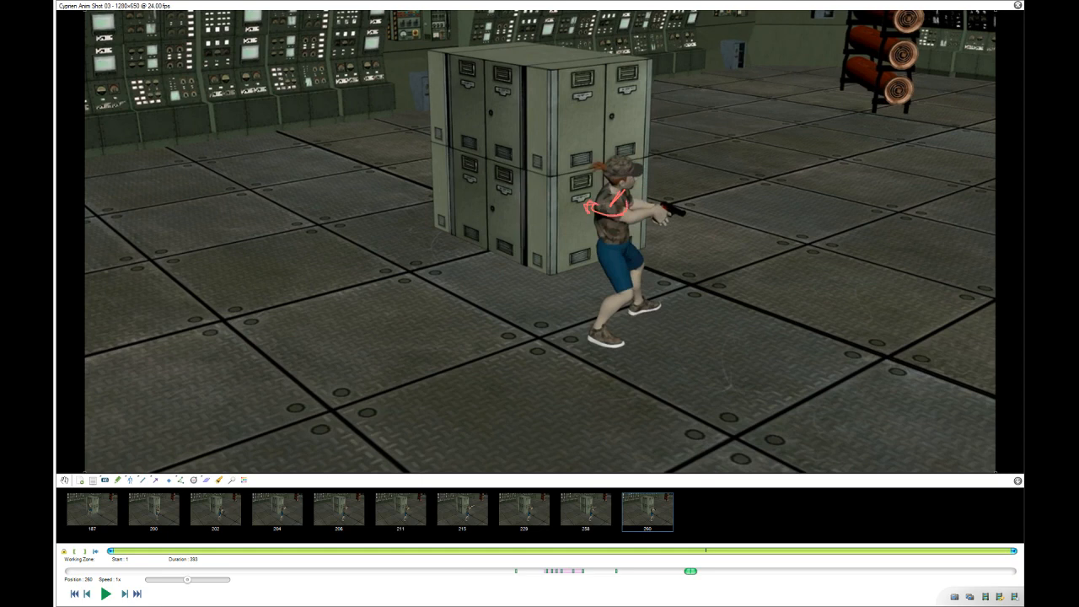
Compare the torso and shoulder rotation against the sketched arrow in the frames around 260.
key(Right)
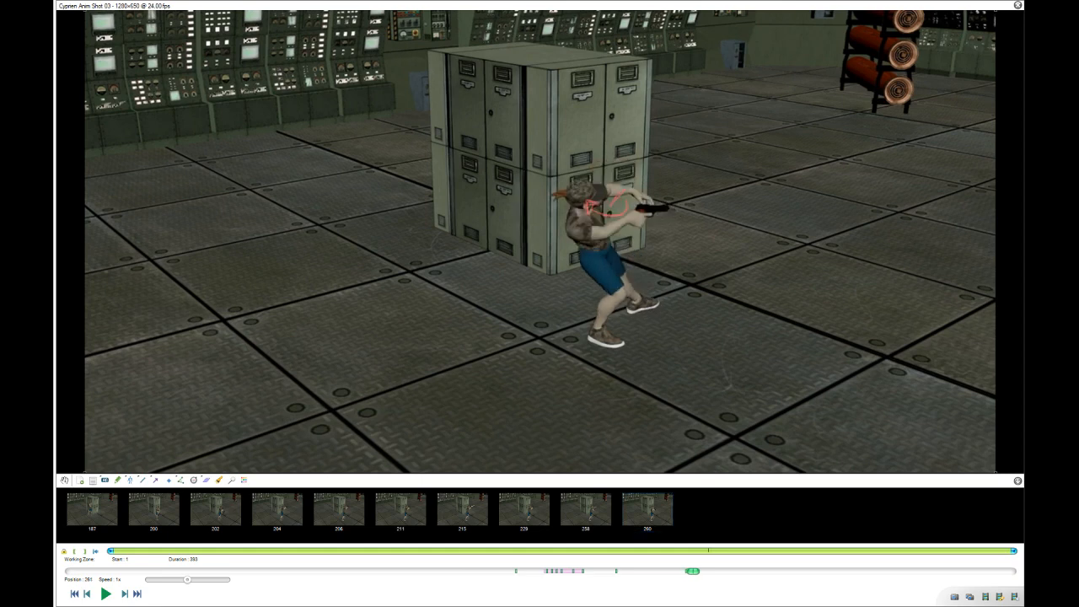
key(Right)
key(Right)
key(Left)
key(Left)
key(Left)
key(Left)
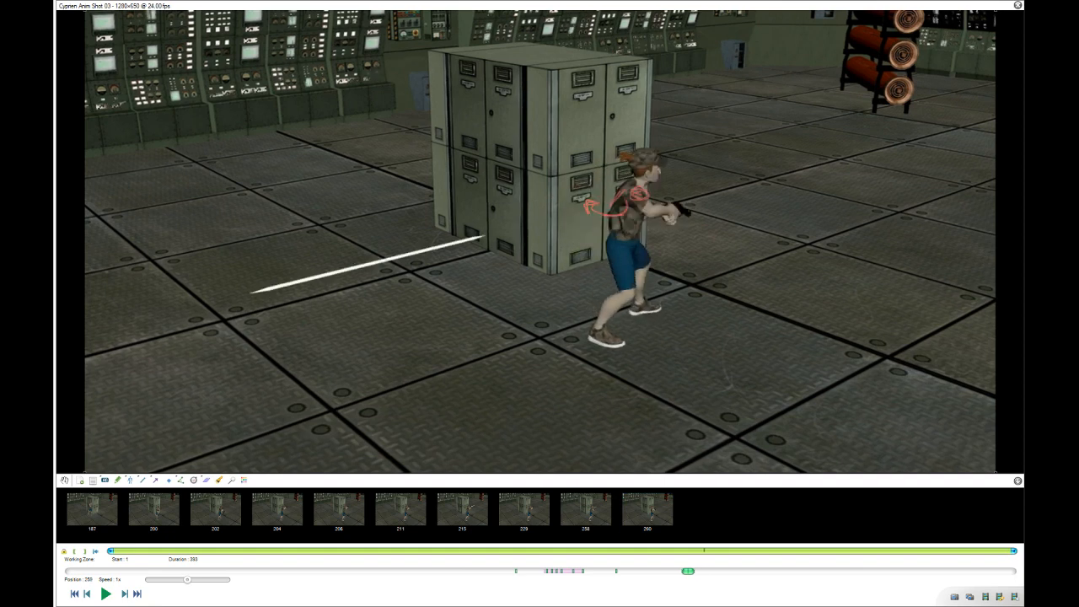
key(Right)
key(Left)
key(Right)
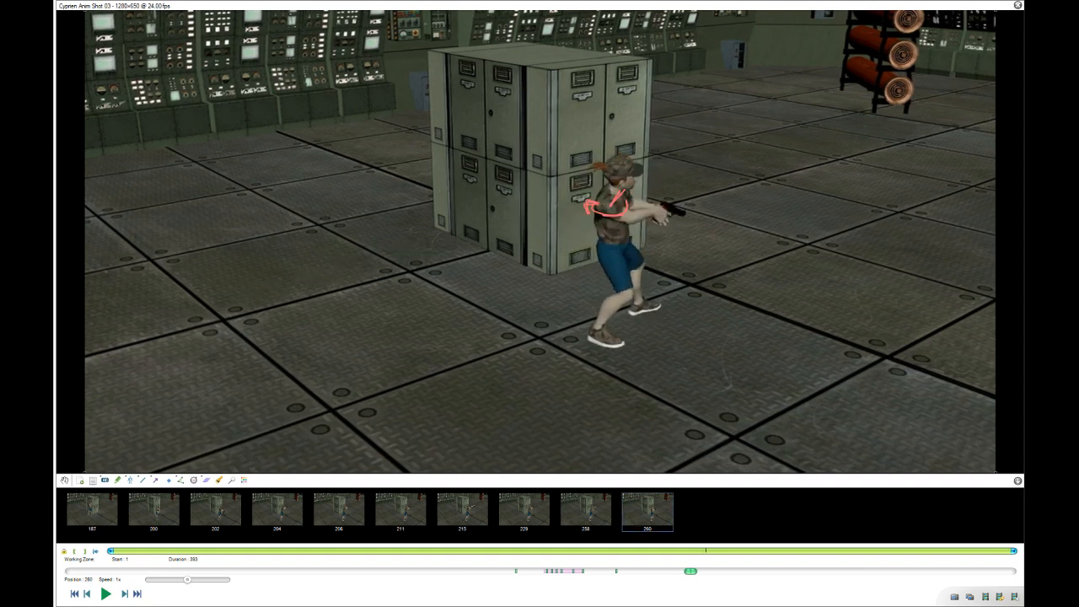
key(Right)
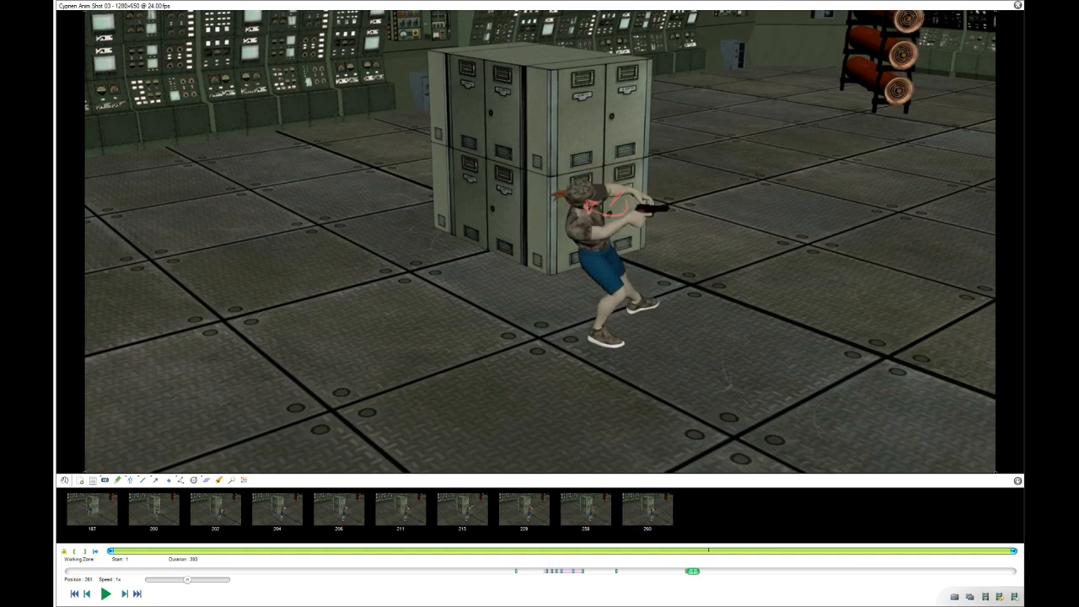
mouse_move(590, 205)
mouse_down()
mouse_move(607, 189)
mouse_move(588, 232)
mouse_move(626, 284)
mouse_up()
drag(591, 236, 615, 278)
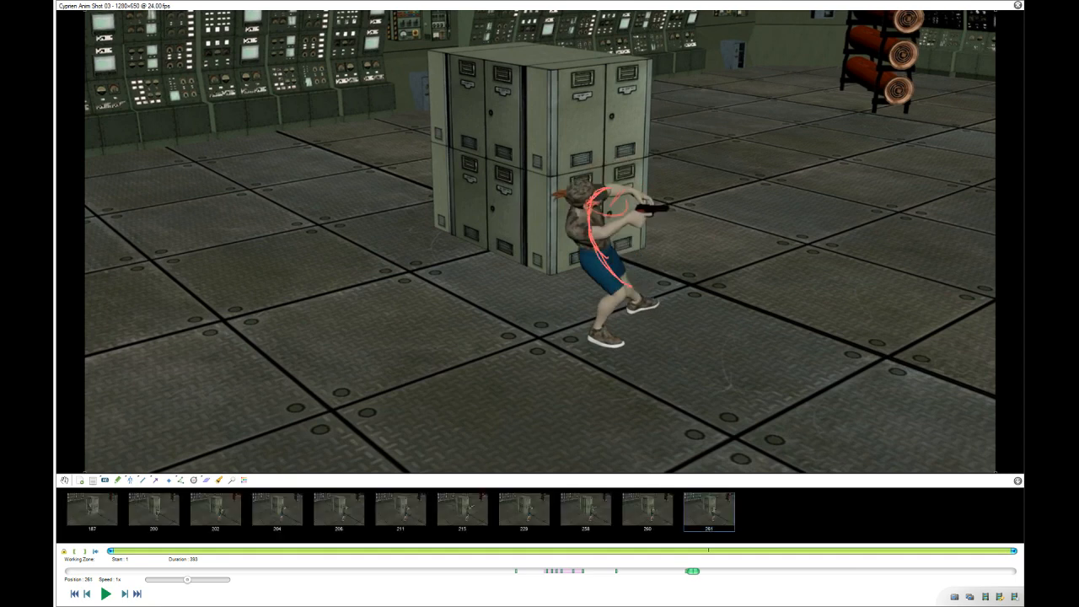
drag(593, 213, 605, 189)
drag(596, 239, 623, 278)
key(Delete)
Circle the head and shoulder area on the frame 261 key image, and trace the trailing leg and shoe on a frame 262 key image.
mouse_move(590, 207)
mouse_down()
mouse_move(608, 198)
mouse_move(589, 207)
mouse_move(608, 184)
mouse_up()
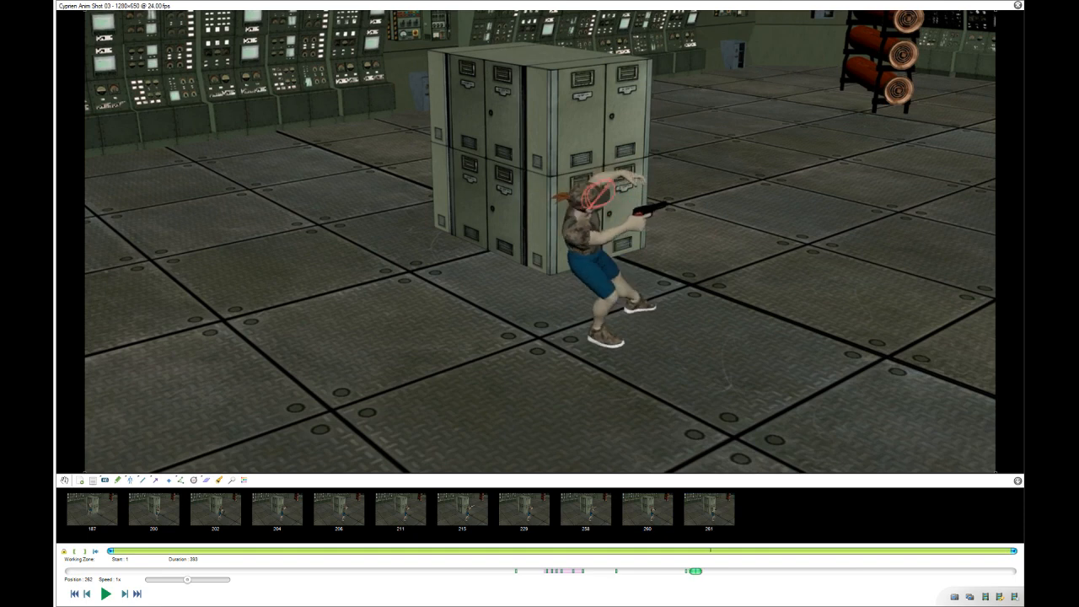
drag(602, 257, 635, 298)
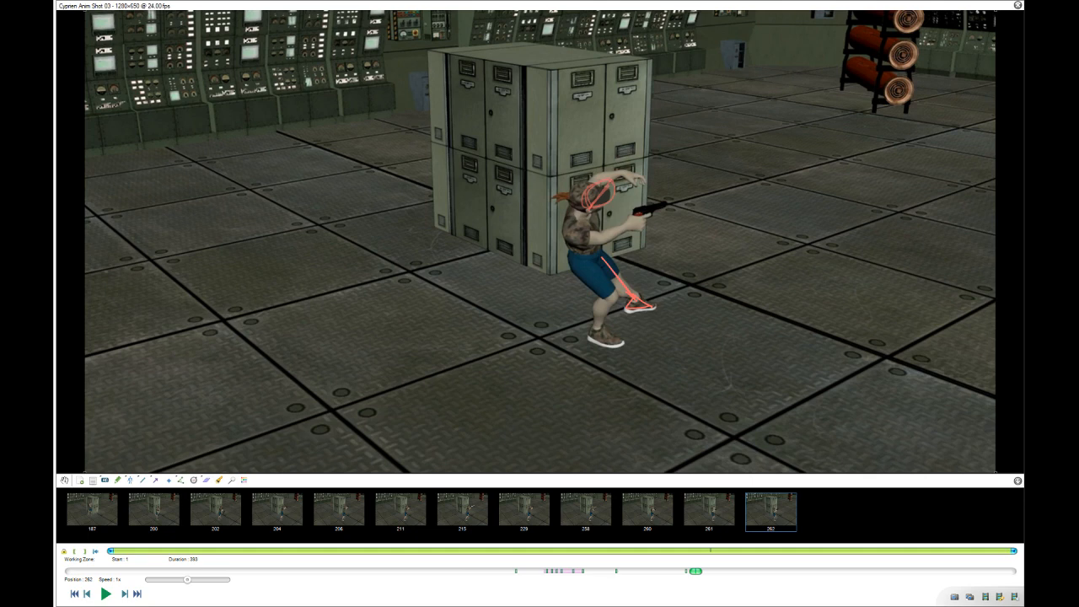
Examine the leg step, raised arm and drop into the crouch from frame 262 to frame 271.
key(Right)
key(Right)
key(Right)
key(Right)
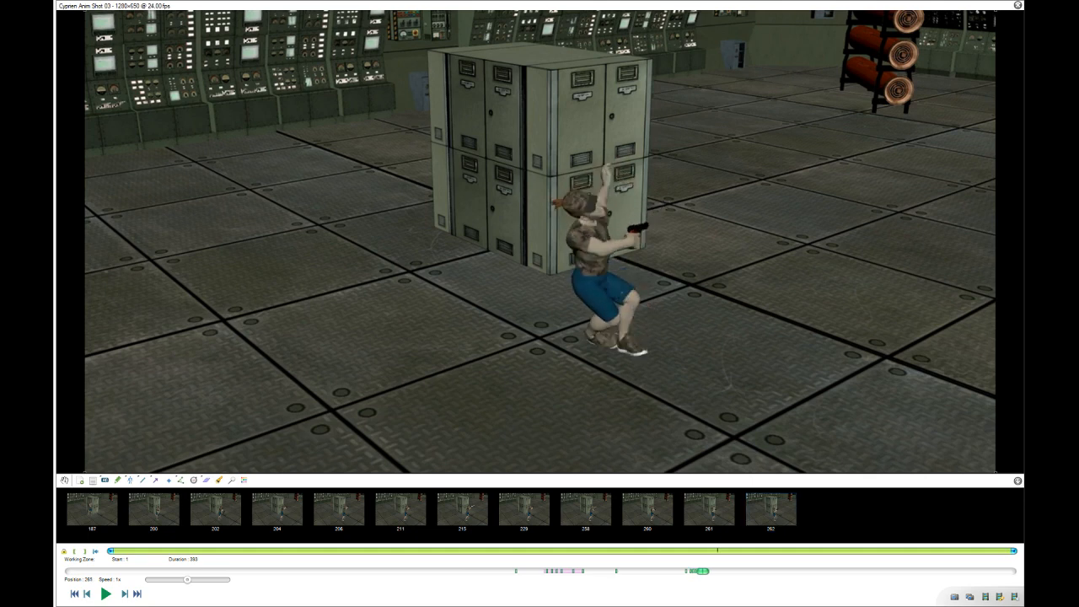
key(Left)
key(Right)
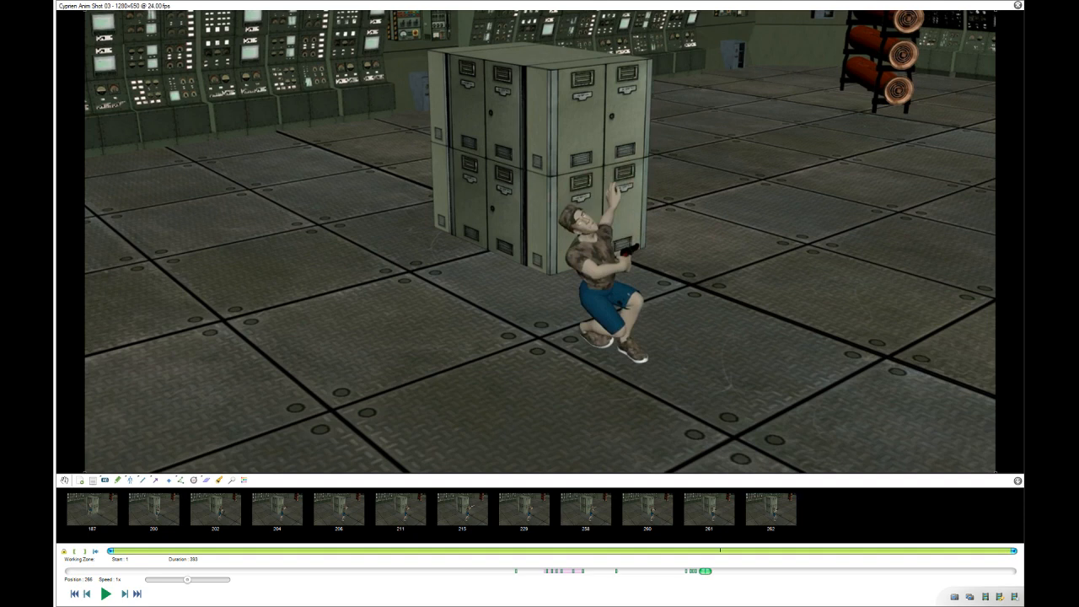
key(Right)
key(Right)
key(Right)
key(Right)
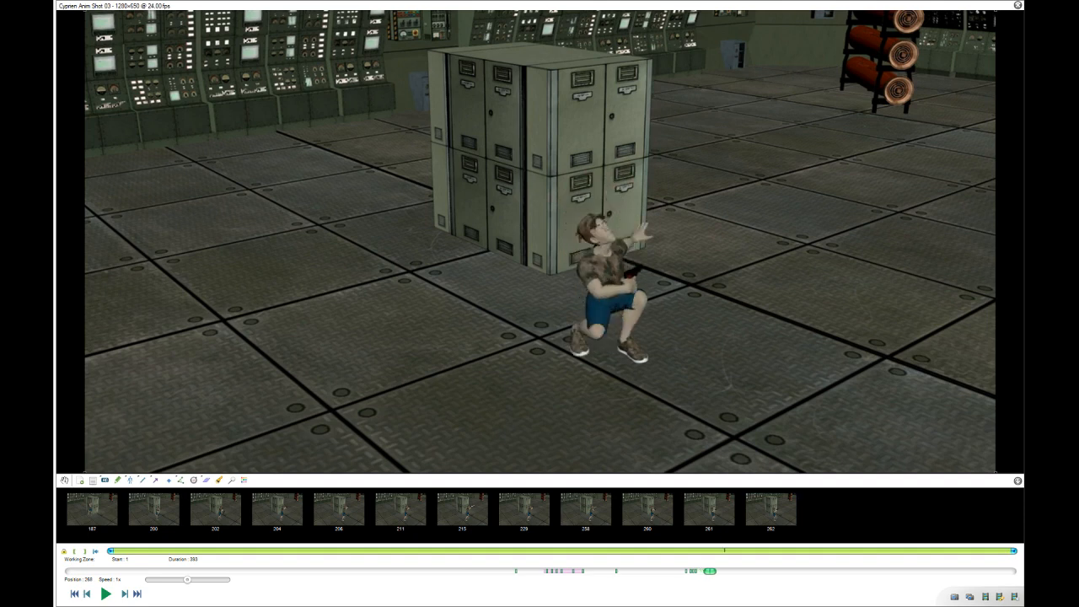
key(Right)
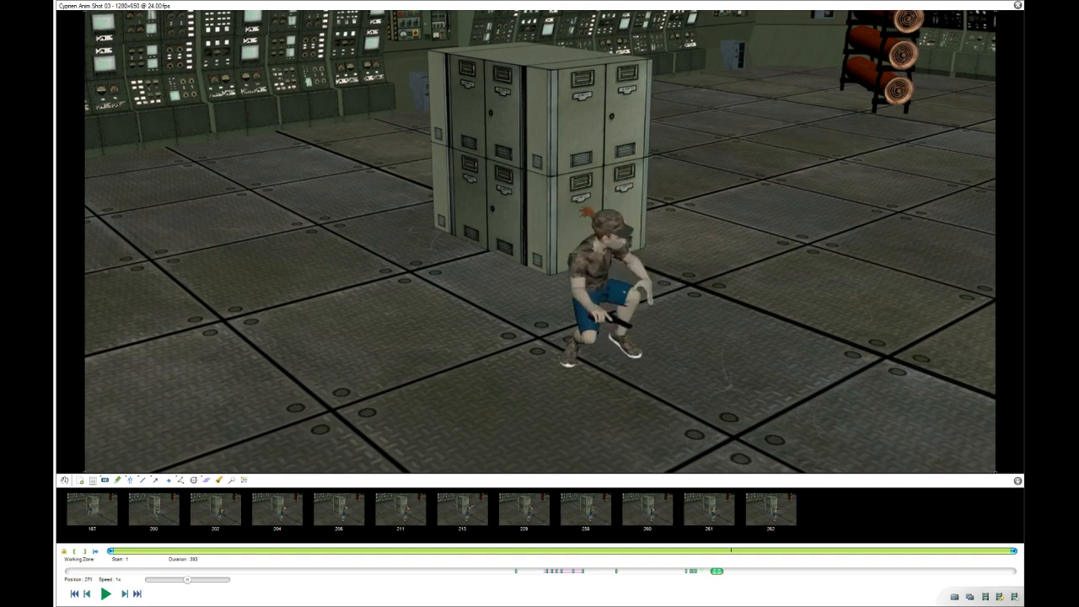
Go back from the crouch to the annotated frames 260 to 262 and review the start of the recoil.
key(Left)
key(Left)
key(Left)
key(Left)
key(Left)
key(Left)
key(Left)
key(Left)
key(Left)
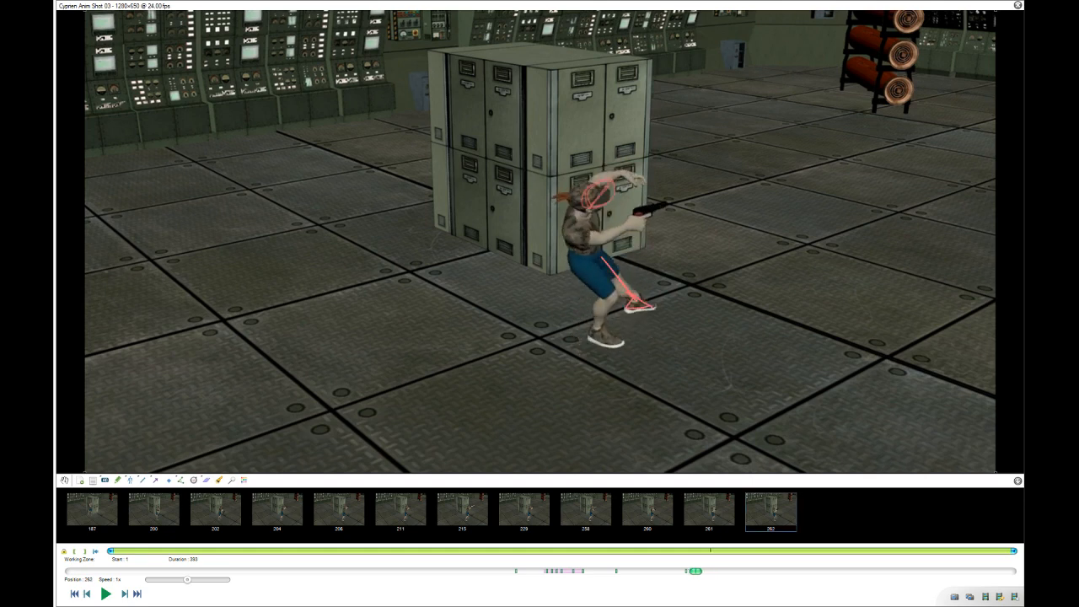
key(Left)
key(Left)
key(Right)
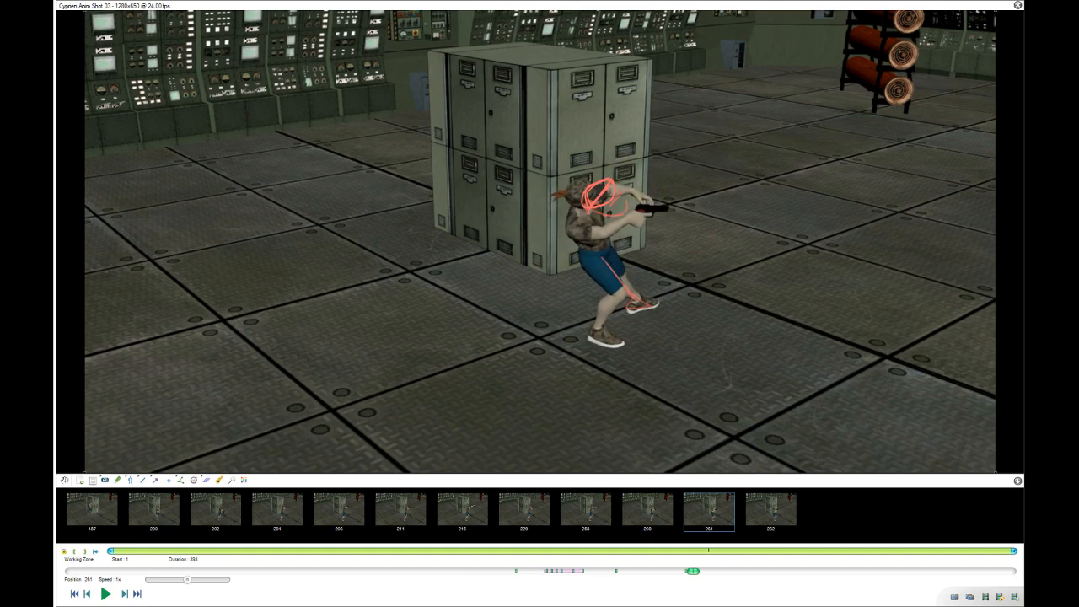
Review the arm swing, gun position and foot placement frame by frame from frame 261 to the crouch at frame 268.
key(Right)
key(Right)
key(Right)
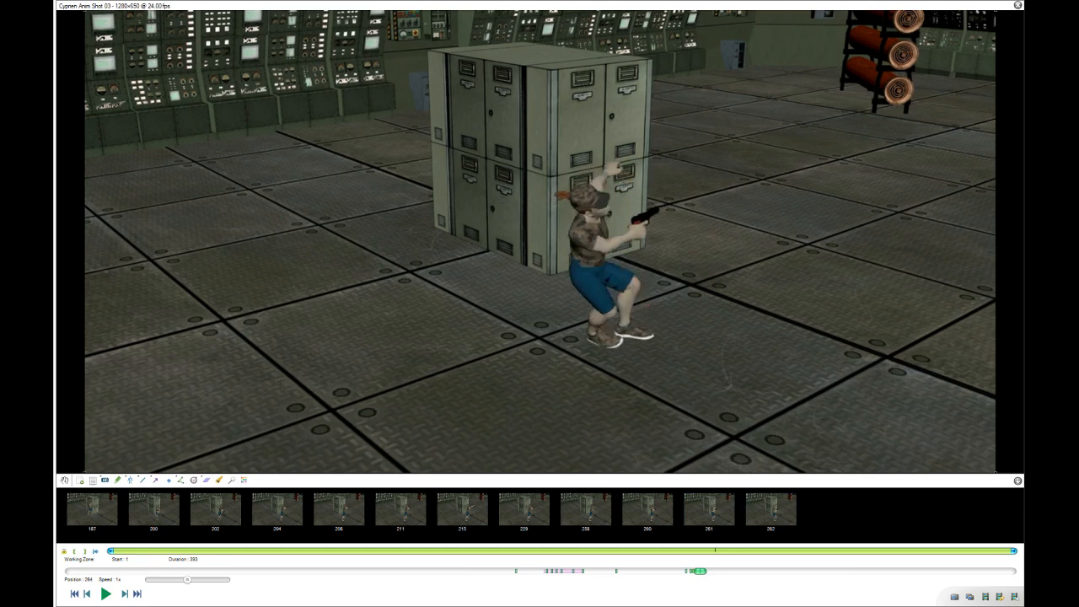
key(Right)
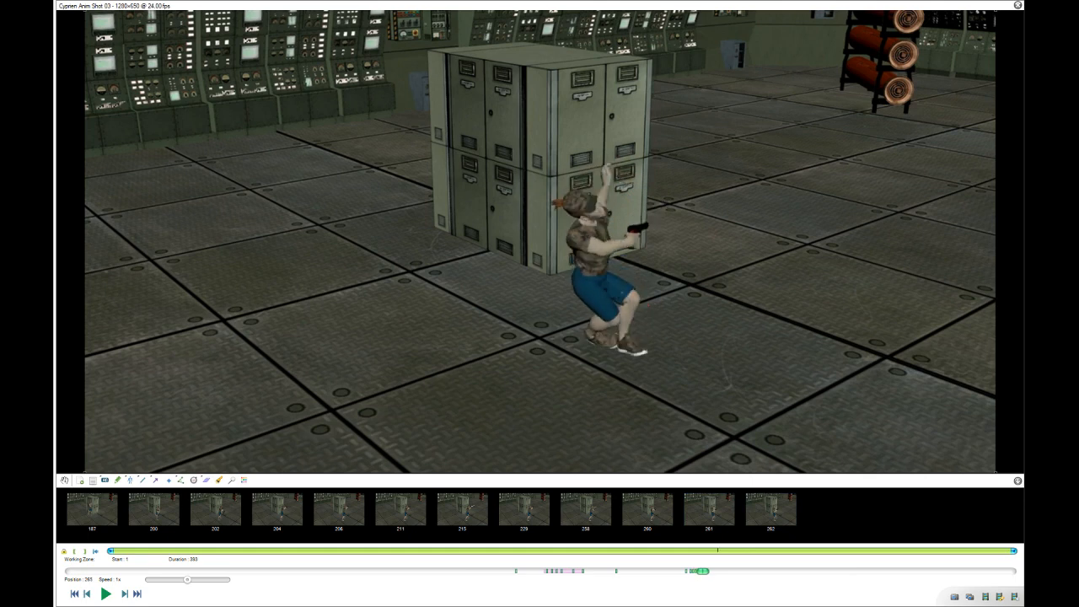
key(Right)
key(Right)
key(Right)
key(Right)
key(Right)
key(Right)
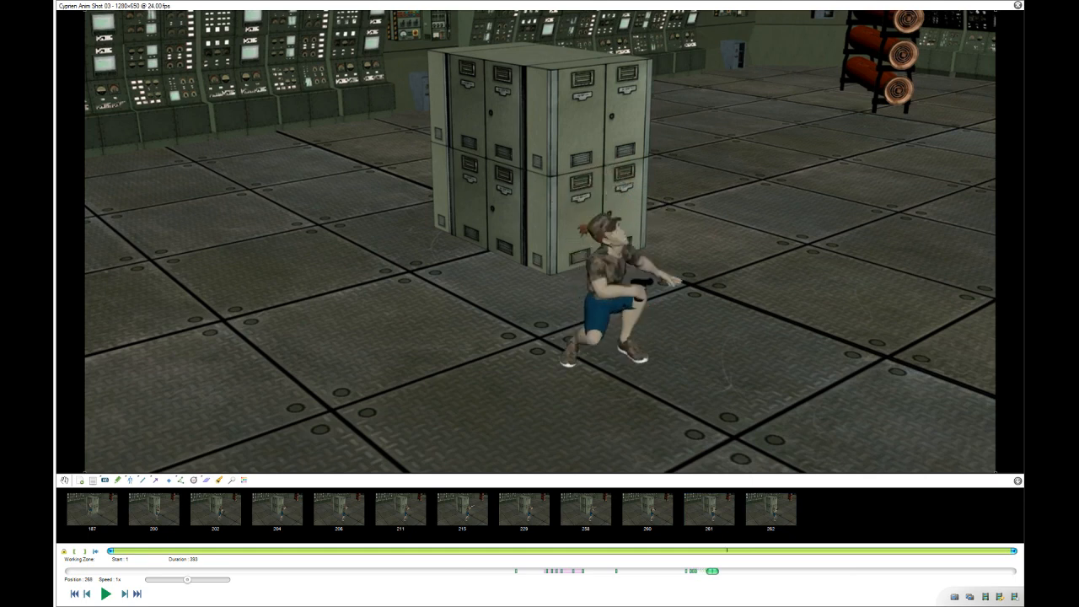
Examine the rise out of the crouch and the turn into the hunched, shoulder-holding pose from frame 268 to frame 290.
key(Right)
key(Right)
key(Right)
key(Right)
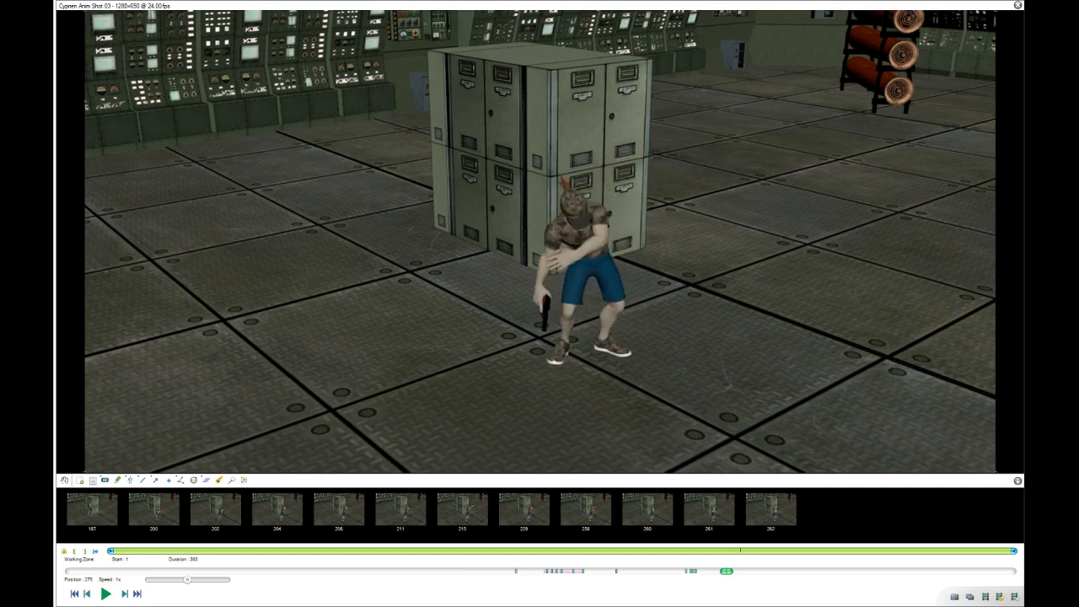
key(Right)
key(Right)
key(Right)
key(Right)
key(Right)
key(Right)
key(Right)
key(Right)
key(Right)
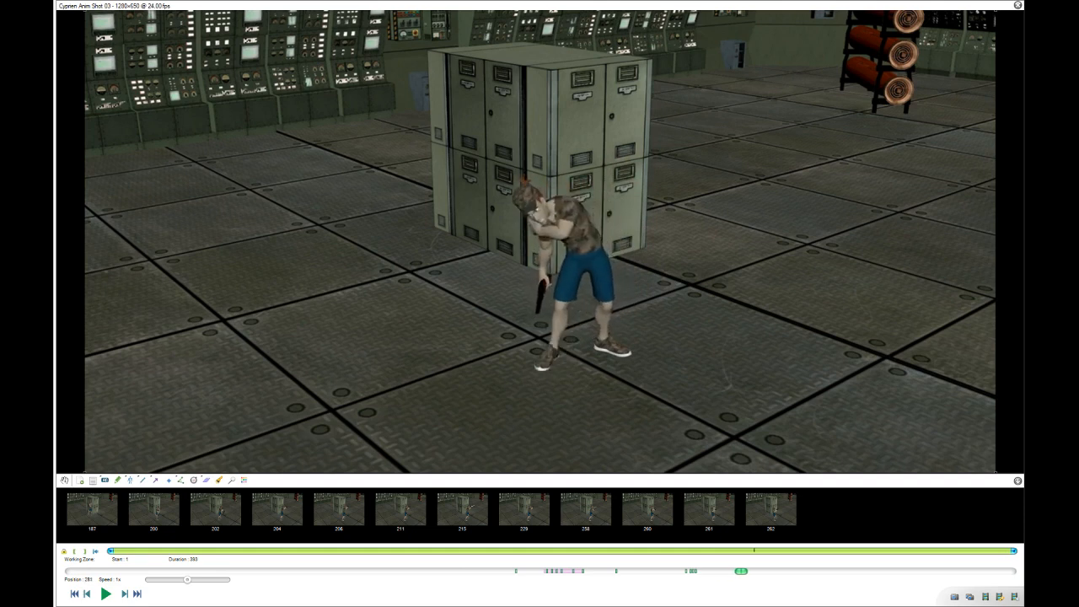
key(Right)
key(Right)
key(Right)
key(Right)
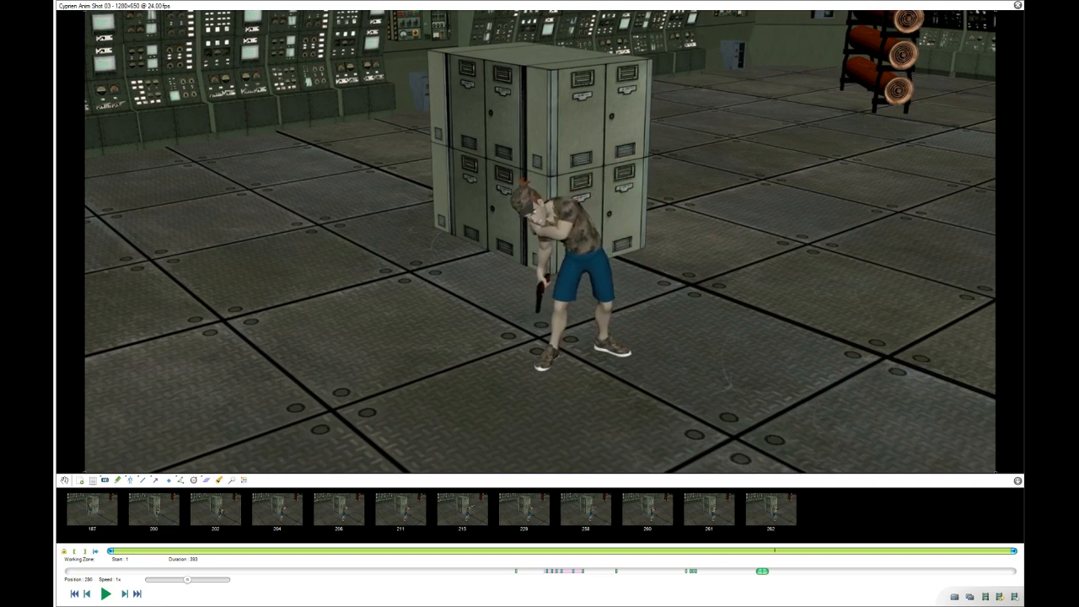
Play the shot in short stretches from the shooting stance through the wounded pose and gun raise to the final fall.
key(space)
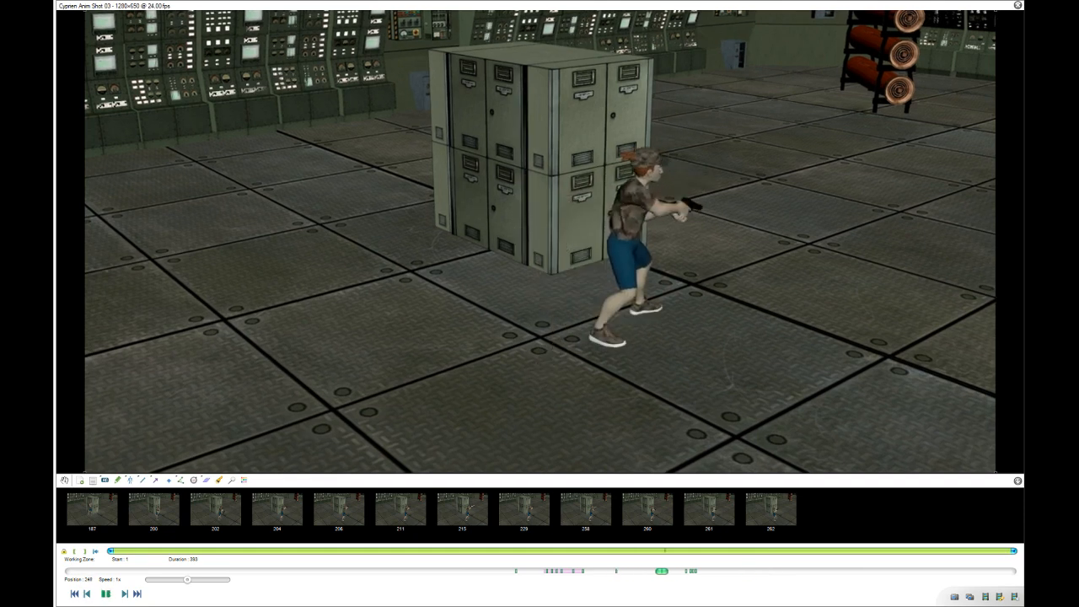
key(space)
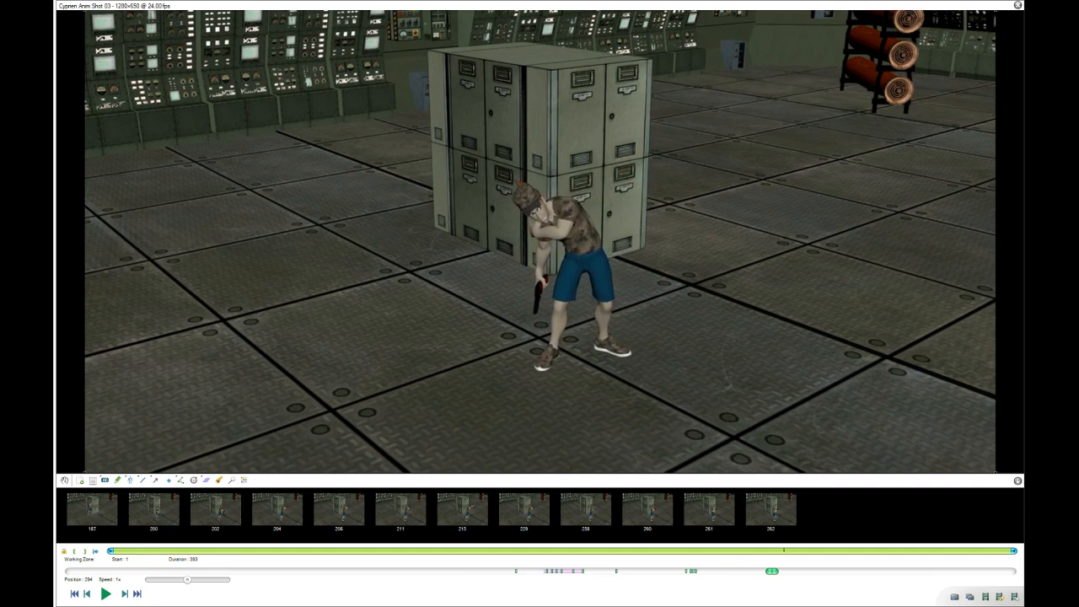
key(space)
key(space)
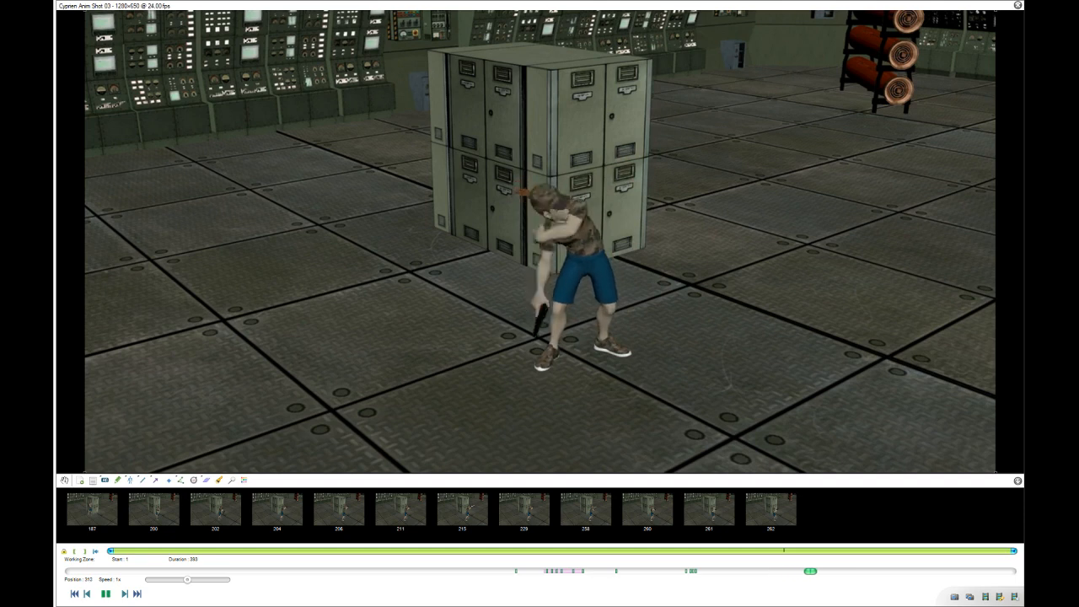
key(space)
key(space)
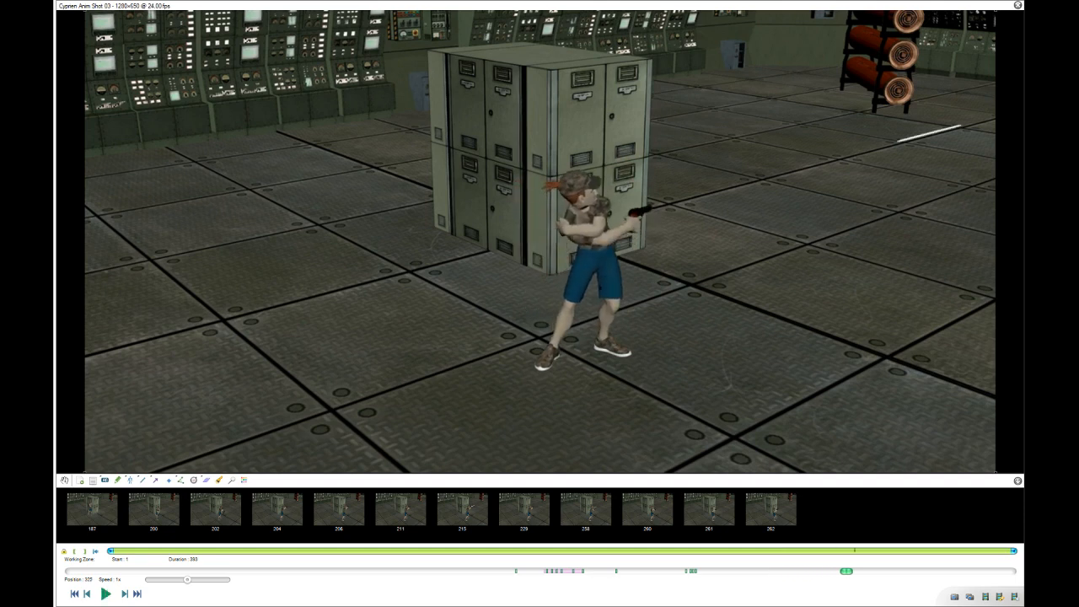
key(space)
key(space)
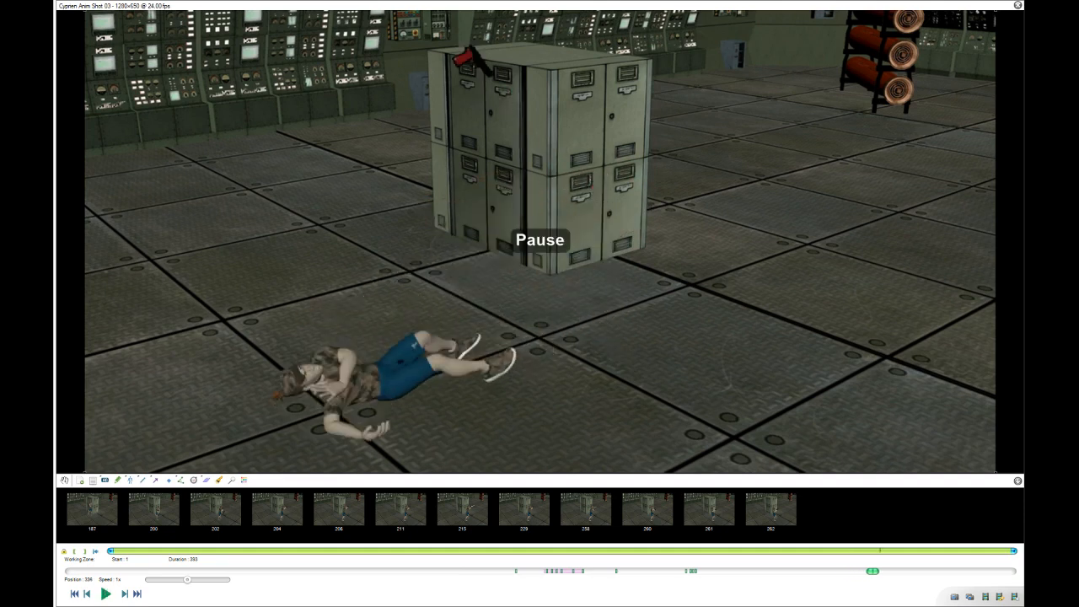
Go back to frame 310 and outline the character's shoulder and folded arm on a key image.
drag(872, 571, 840, 570)
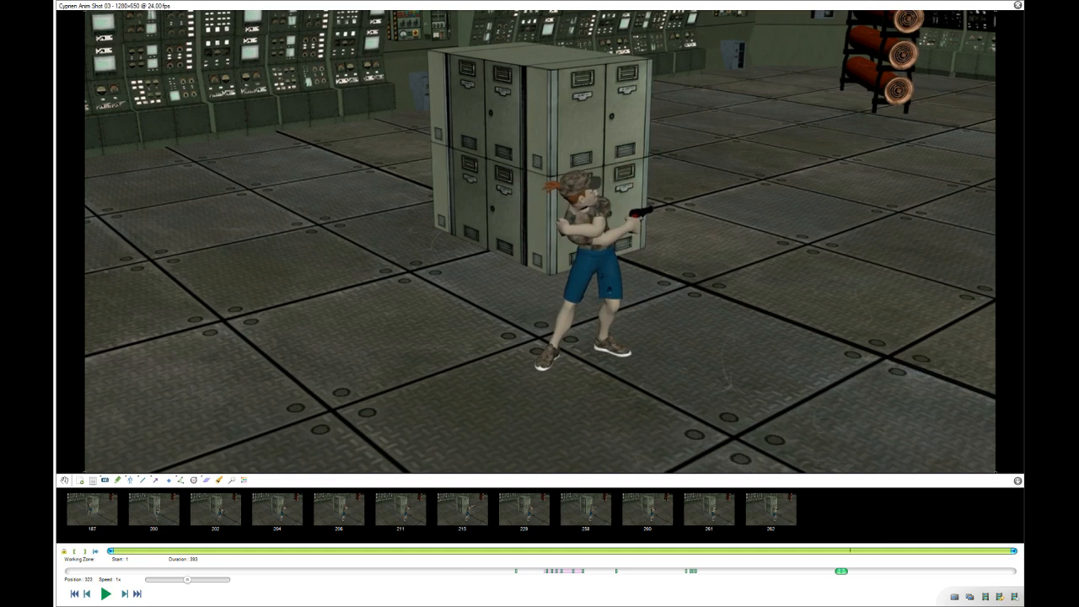
drag(841, 570, 810, 570)
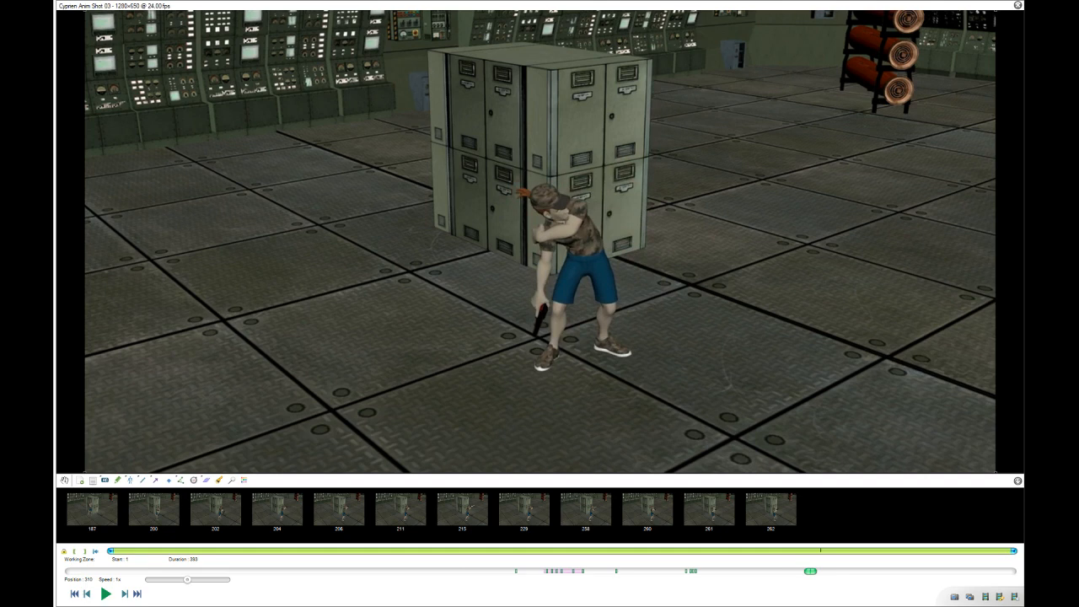
drag(572, 200, 578, 205)
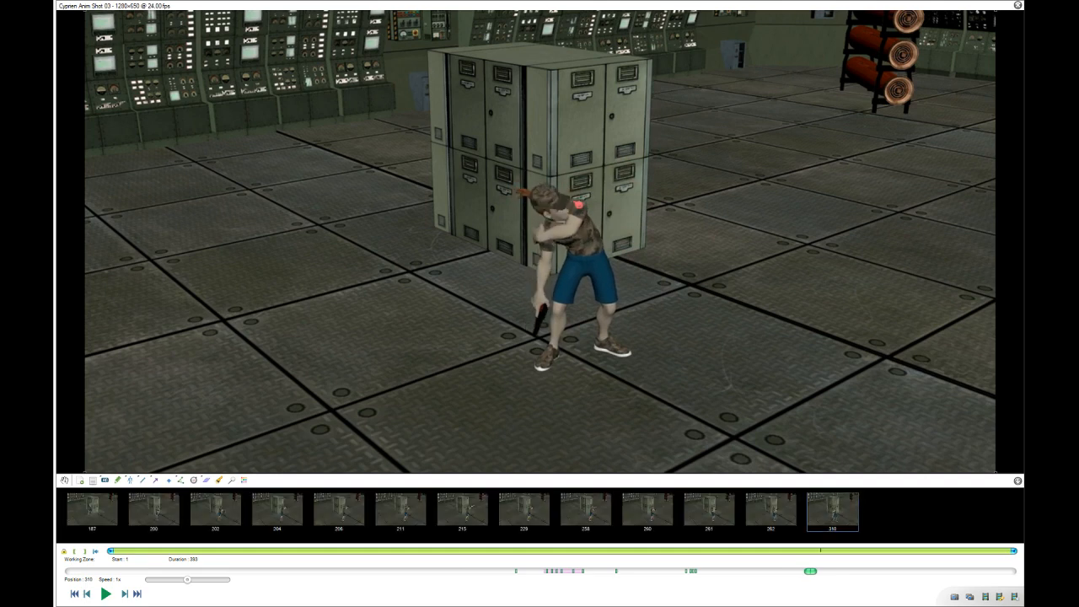
drag(582, 205, 585, 223)
key(space)
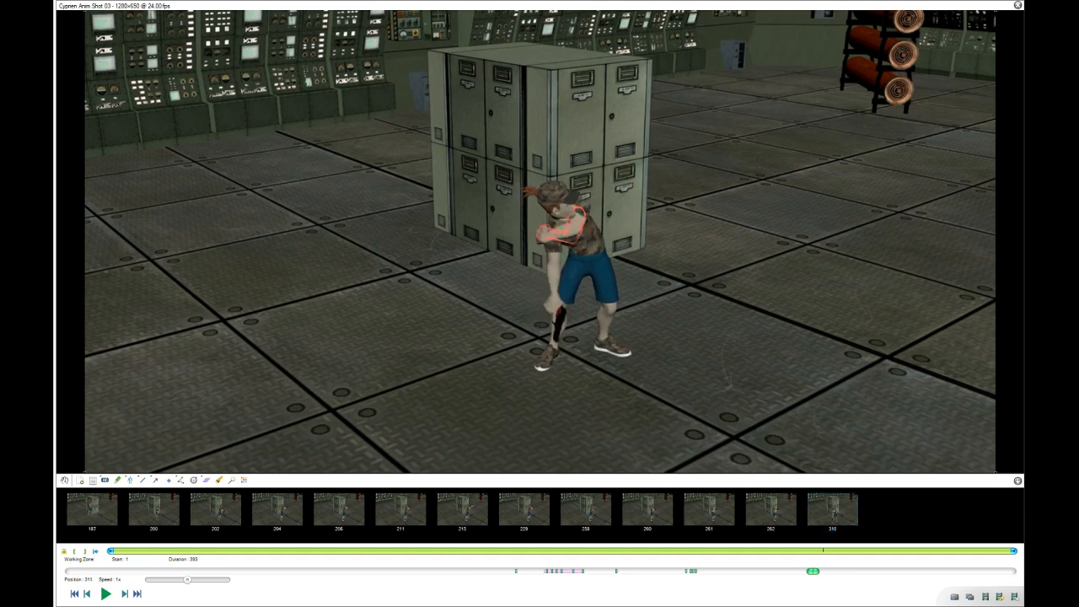
Check the arm pose in the neighbouring frames and sketch the shoulder curve on a frame 311 key image.
key(Left)
key(Left)
key(Left)
key(Left)
key(Left)
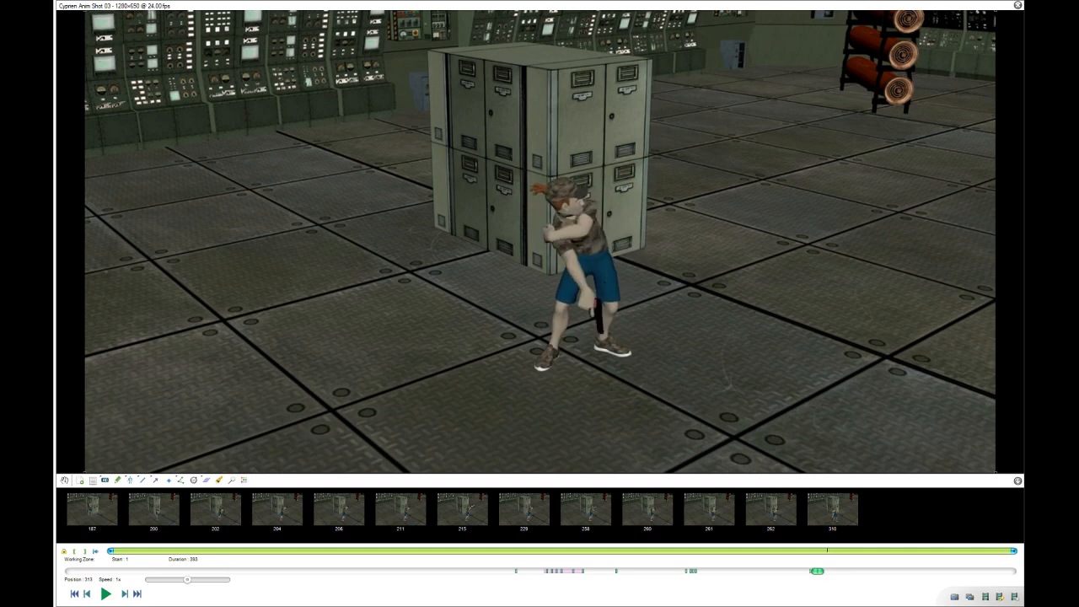
drag(583, 204, 596, 209)
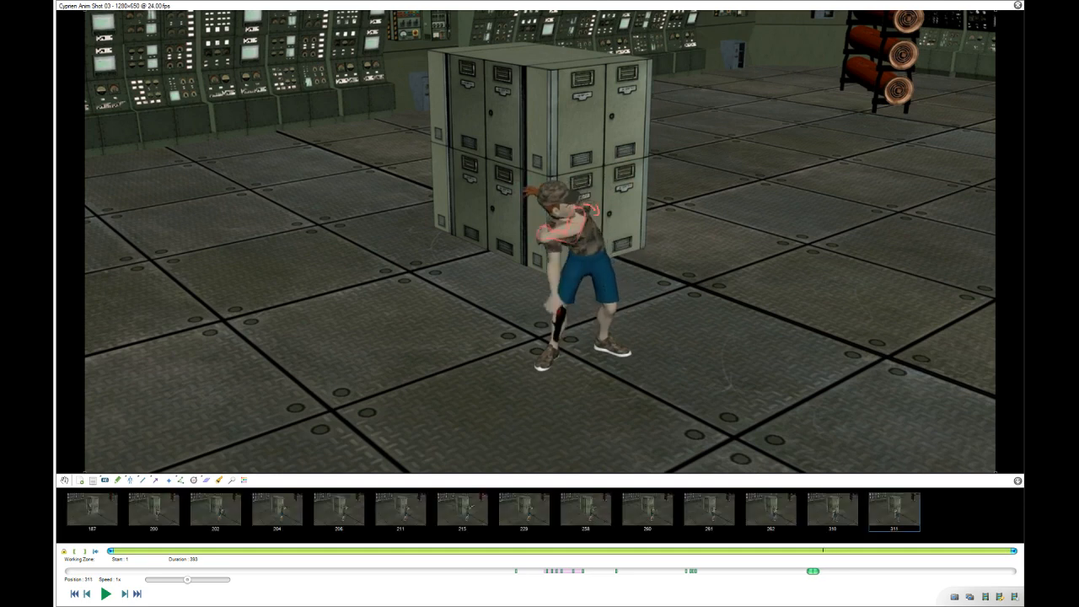
Examine the turn and gun raise from frame 311 to the bullet impact at frame 326.
key(Right)
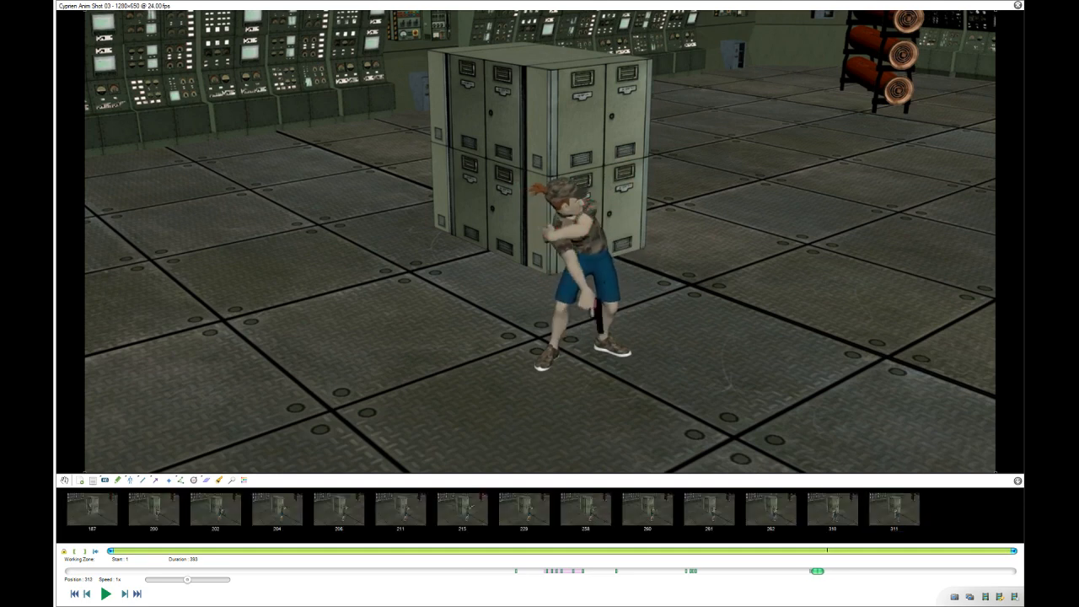
key(Right)
key(Right)
key(Right)
key(Right)
key(Right)
key(Right)
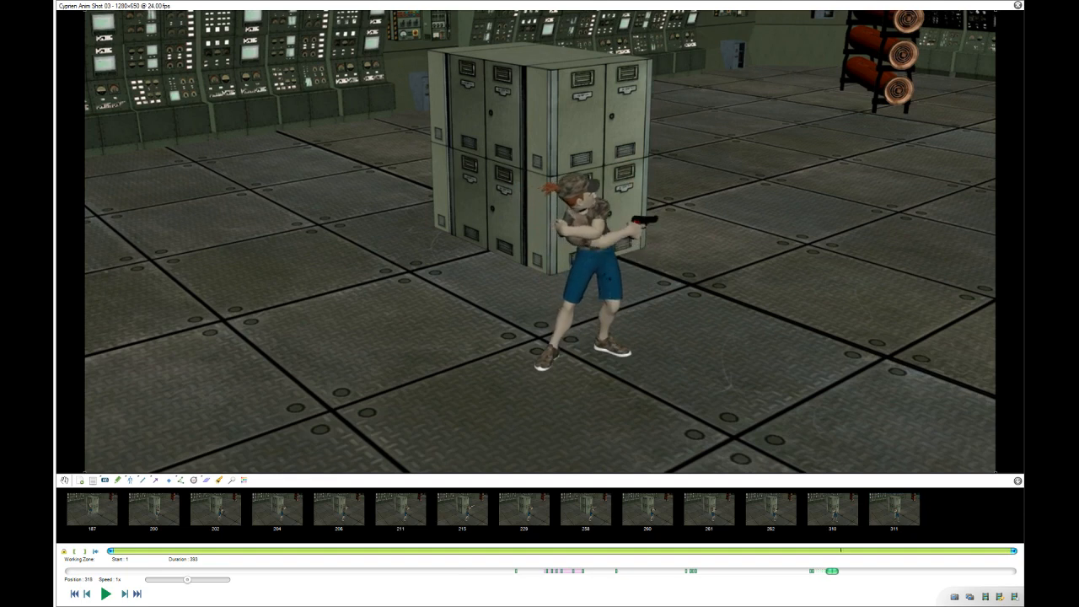
key(Right)
key(Right)
key(Right)
key(Right)
key(Right)
key(Right)
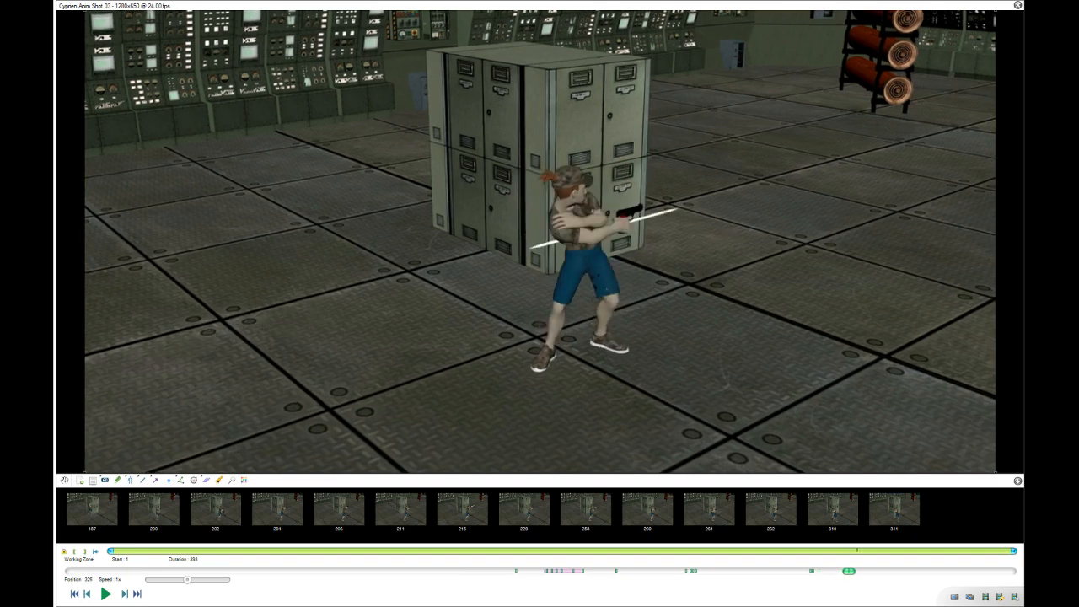
Examine the pose before the hit and the launch into the backward fall between frames 323 and 329.
key(Left)
key(Left)
key(Left)
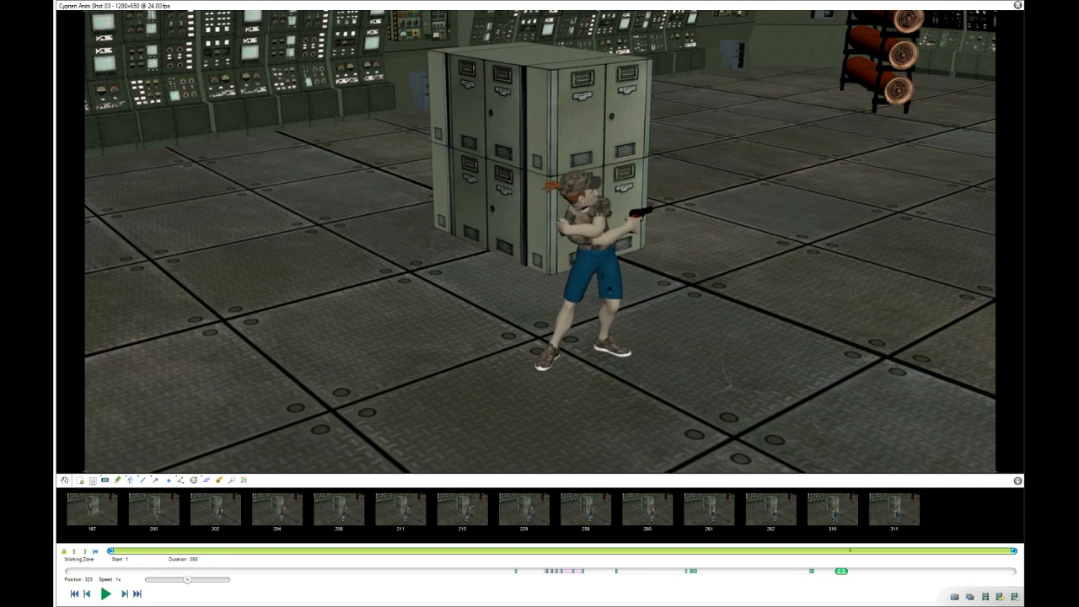
key(Right)
key(Right)
key(Right)
key(Right)
key(Right)
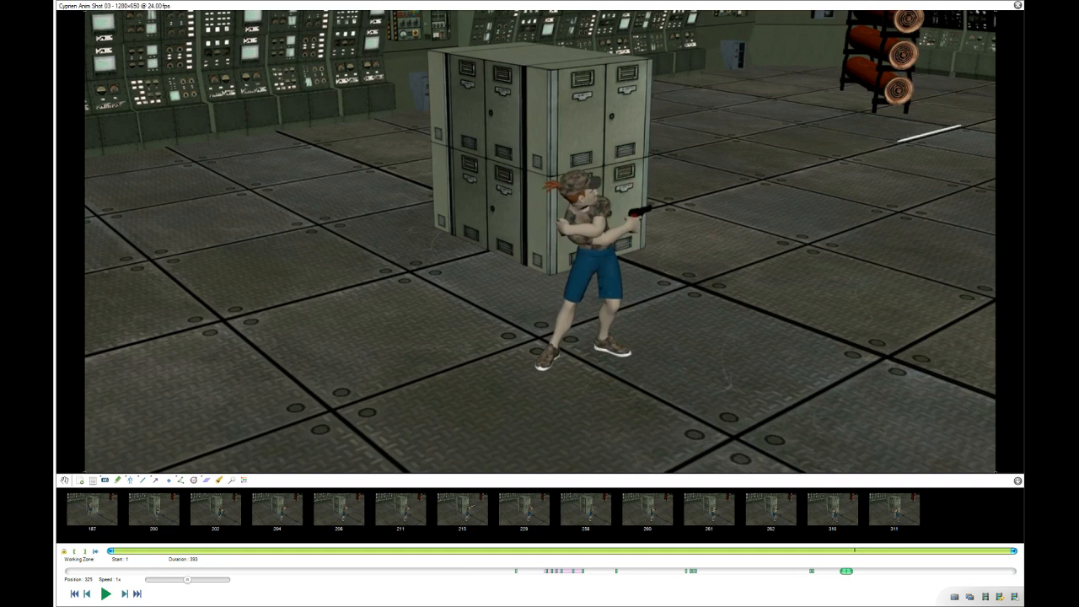
key(Left)
key(Right)
key(Right)
key(Right)
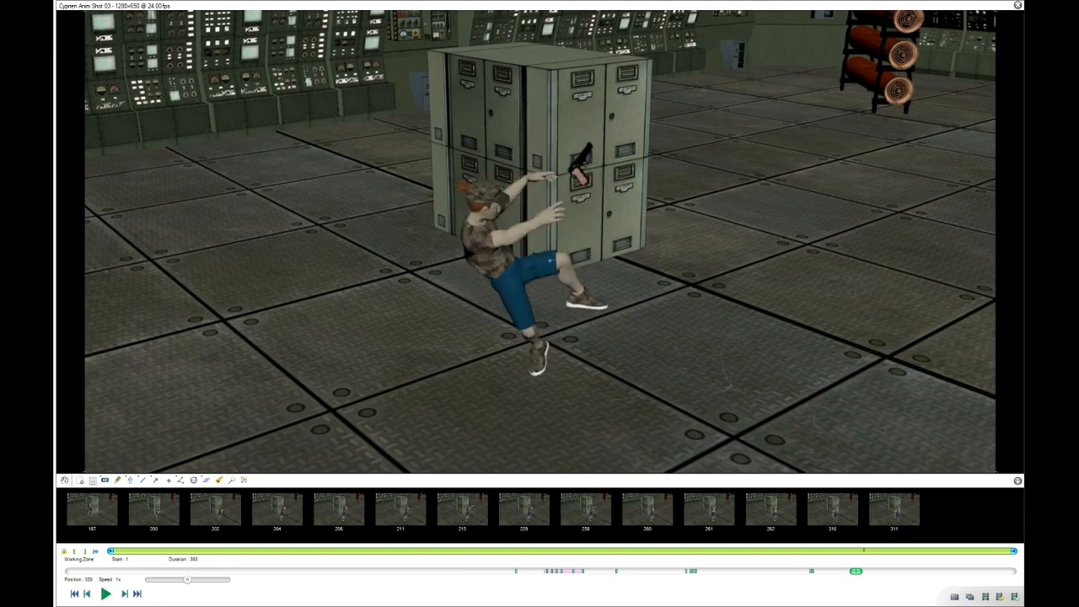
Compare the torso, arms and released gun repeatedly between impact frame 326 and frame 329.
key(Left)
key(Left)
key(Left)
key(Left)
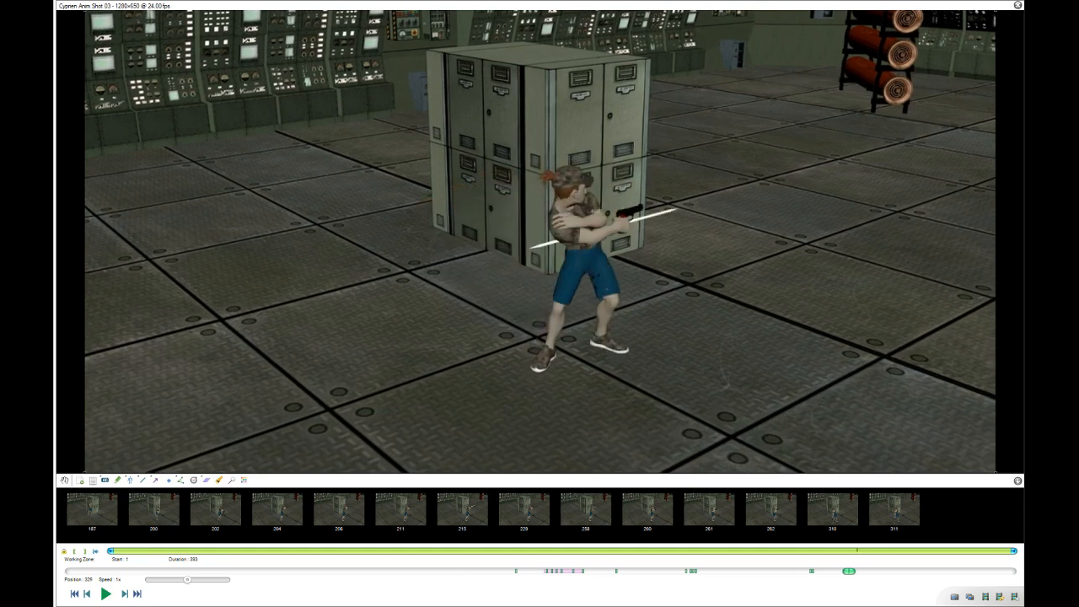
key(Right)
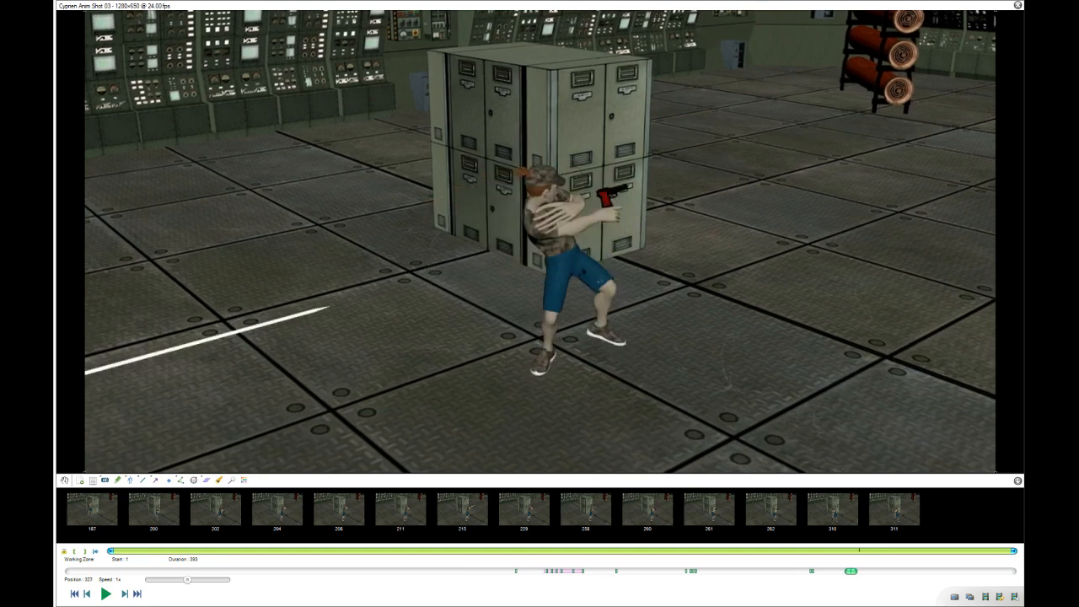
key(Left)
key(Right)
key(Right)
key(Right)
key(Right)
key(Right)
key(Right)
key(Right)
key(Right)
key(Right)
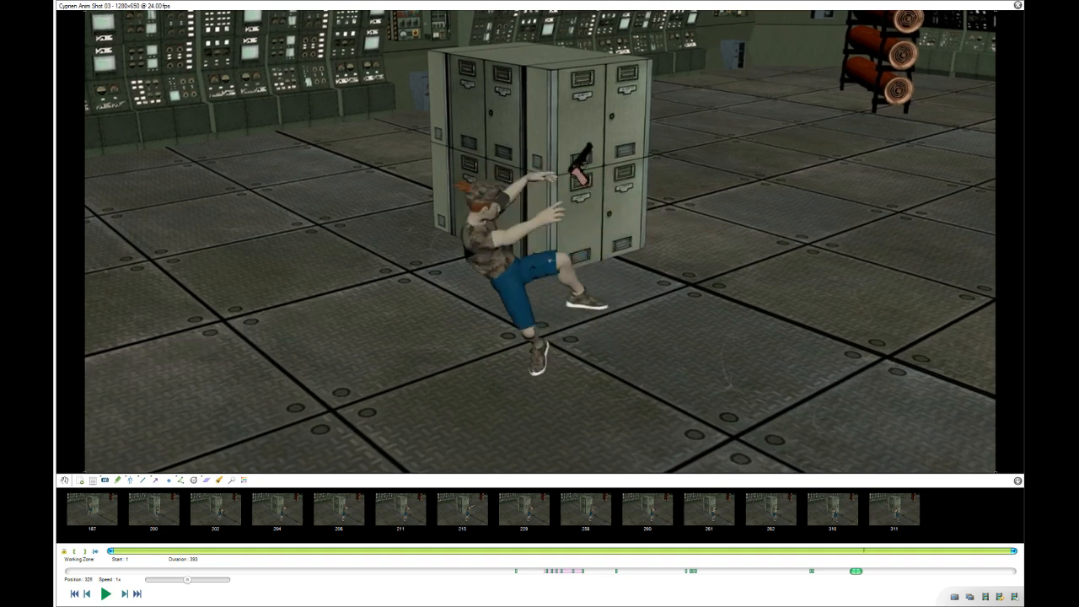
key(Left)
key(Left)
key(Left)
key(Left)
key(Left)
key(Left)
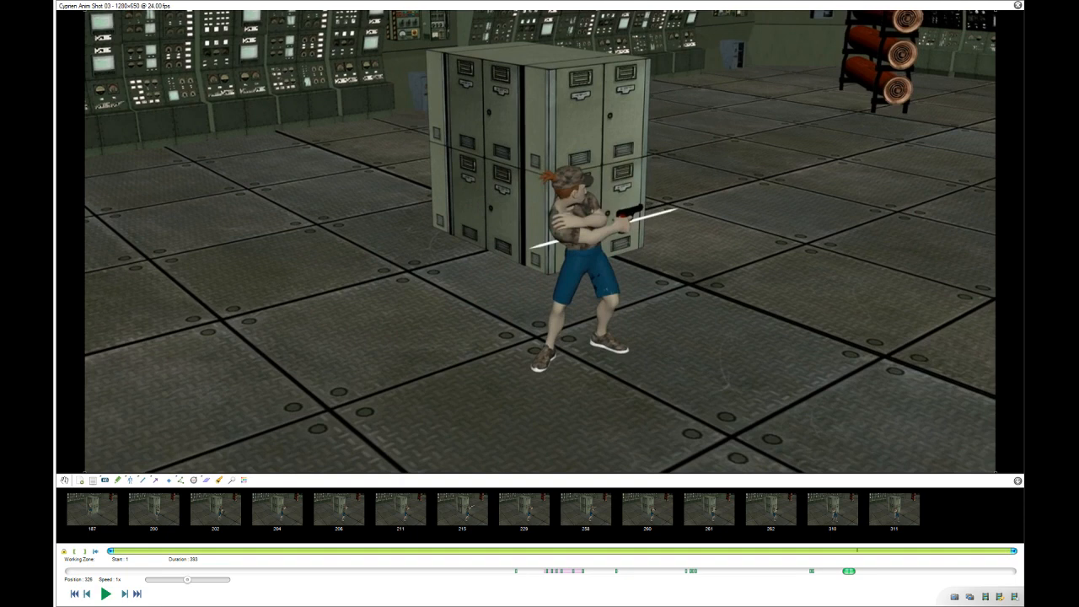
Sketch an arrow pointing at the character's midsection on a frame 326 key image, redrawing the first attempt.
drag(601, 223, 593, 237)
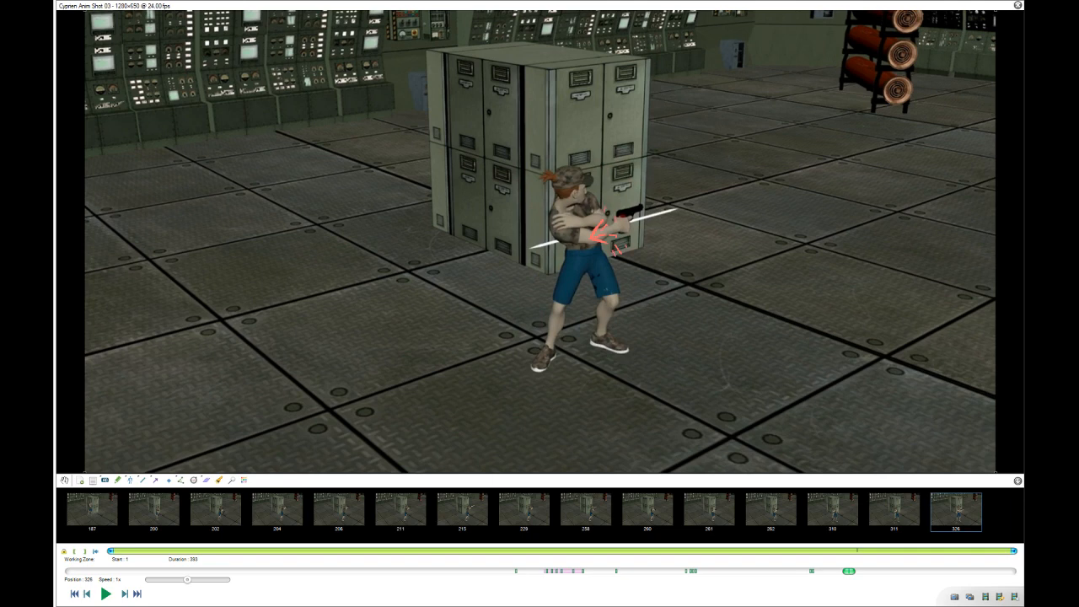
key(ctrl+z)
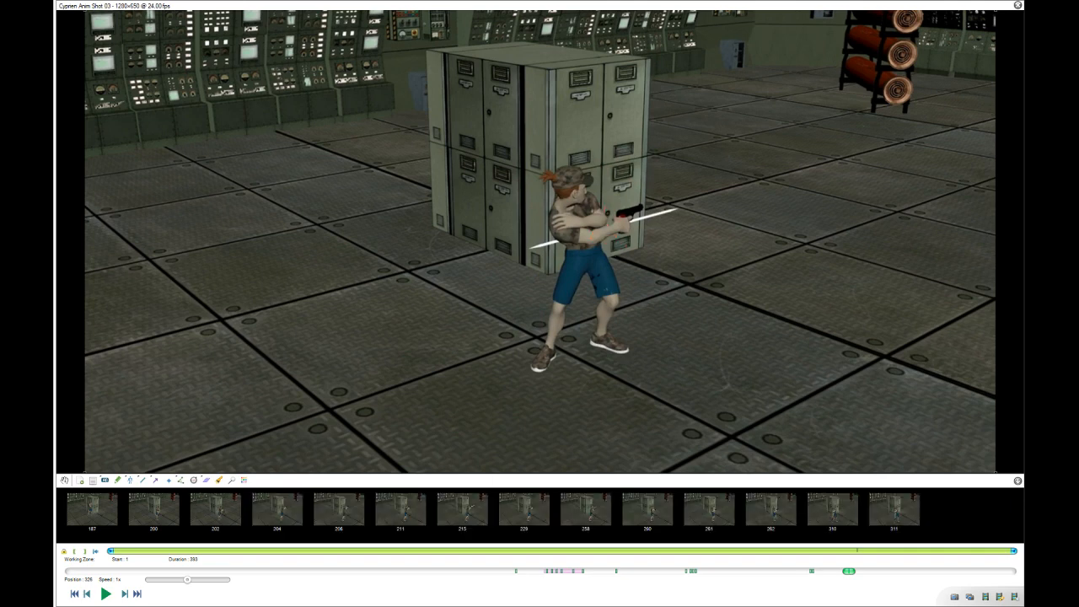
key(ctrl+y)
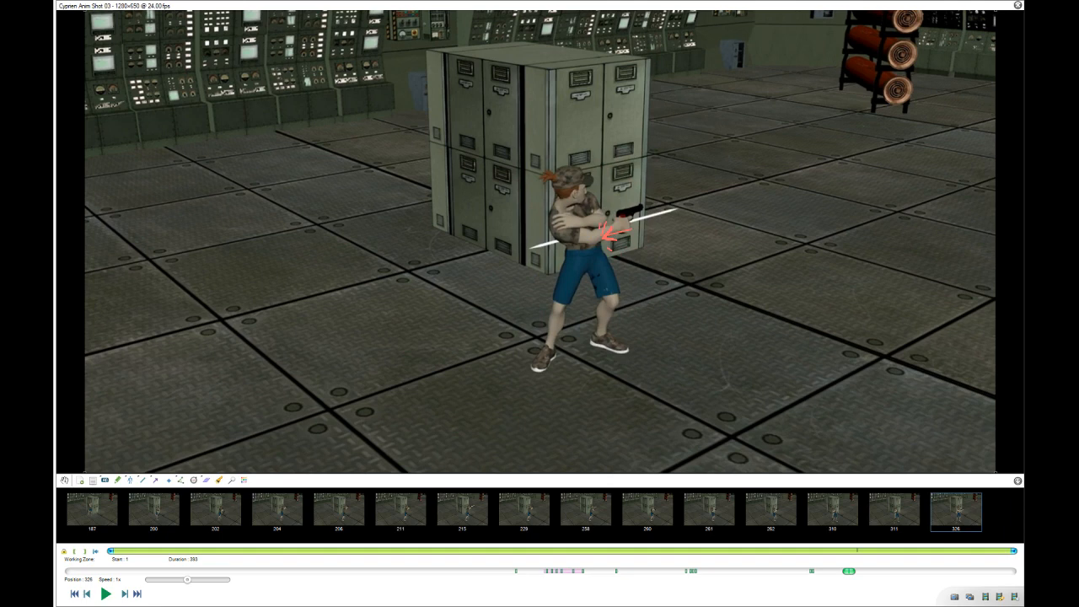
Sketch the bowed torso curves and the arm and gun arcs on a frame 327 key image.
key(Right)
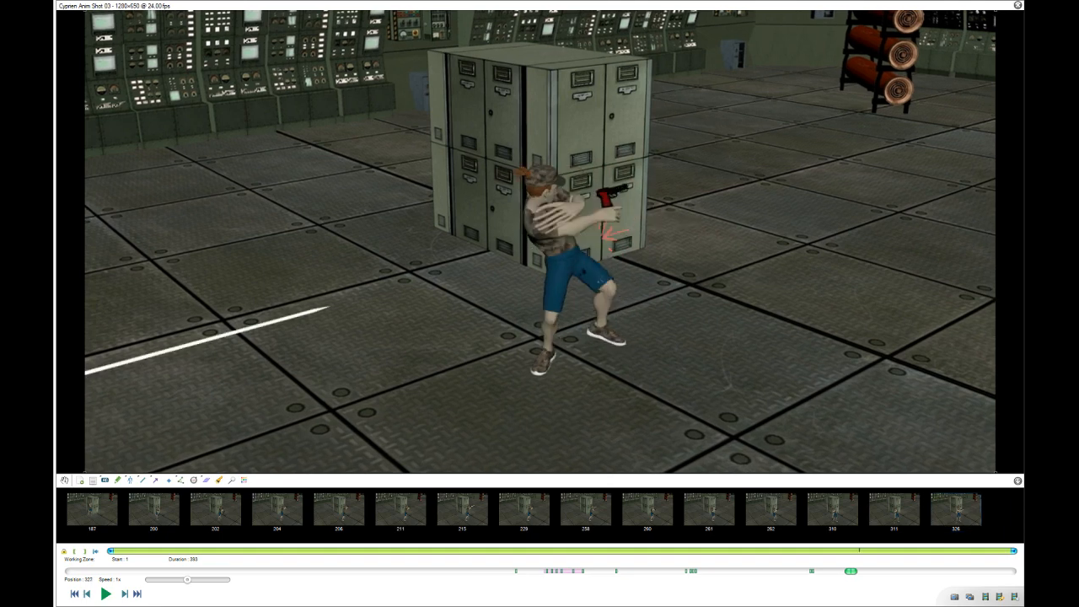
key(Left)
key(Right)
mouse_move(555, 201)
mouse_down()
mouse_move(549, 263)
mouse_move(541, 255)
mouse_up()
key(ctrl+z)
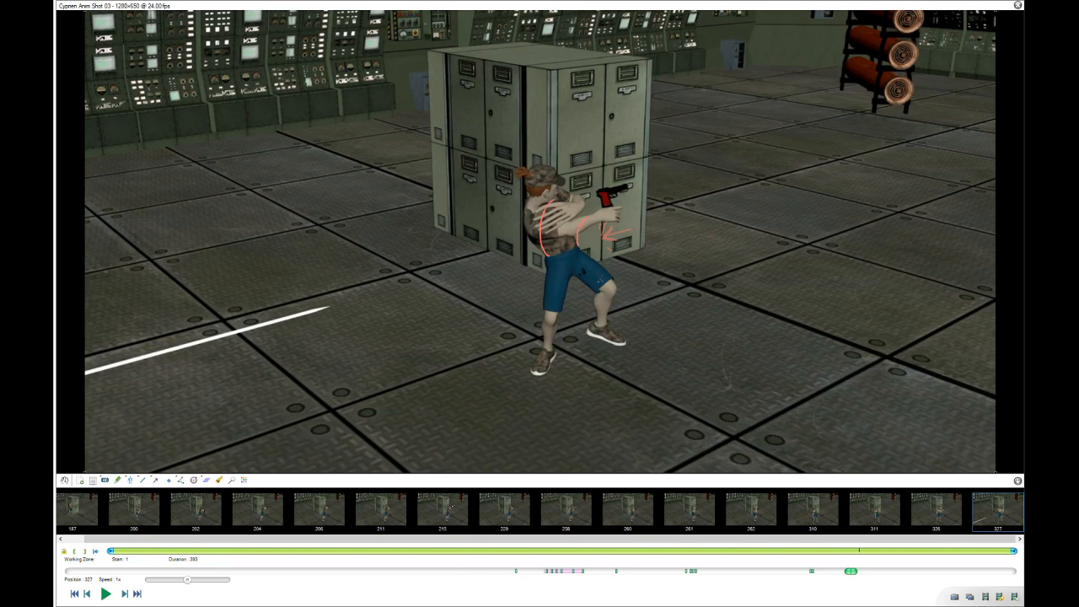
mouse_move(559, 201)
mouse_down()
mouse_move(603, 175)
mouse_move(590, 206)
mouse_up()
mouse_move(596, 202)
mouse_down()
mouse_move(604, 174)
mouse_move(582, 178)
mouse_up()
Compare the sketched torso and arm curves with the surrounding frames and follow the backward fall to frame 330.
key(Left)
key(Left)
key(Right)
key(Right)
key(Left)
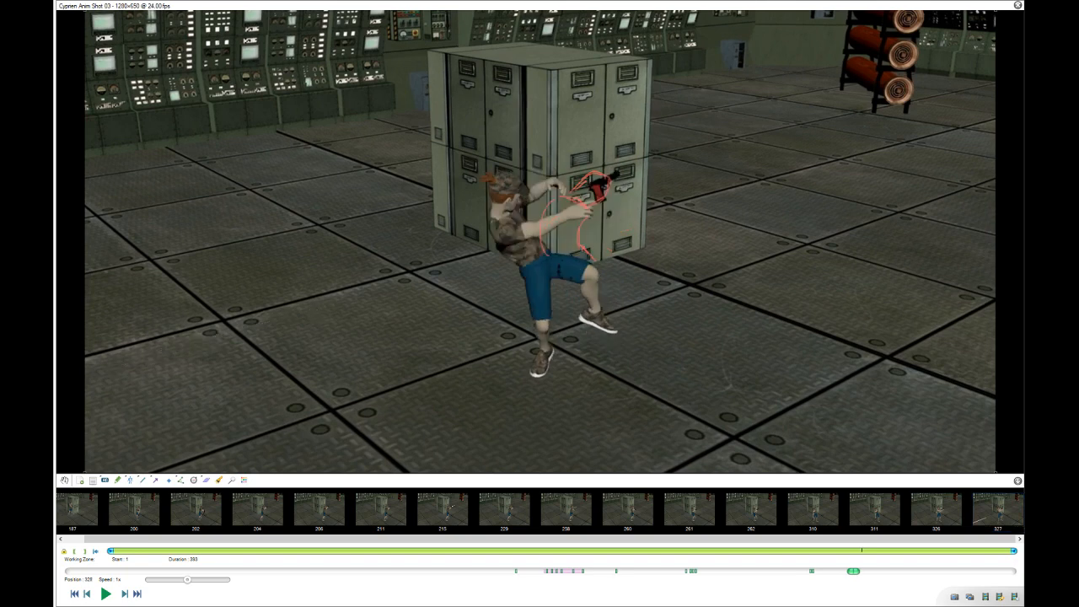
key(Right)
key(Left)
key(Right)
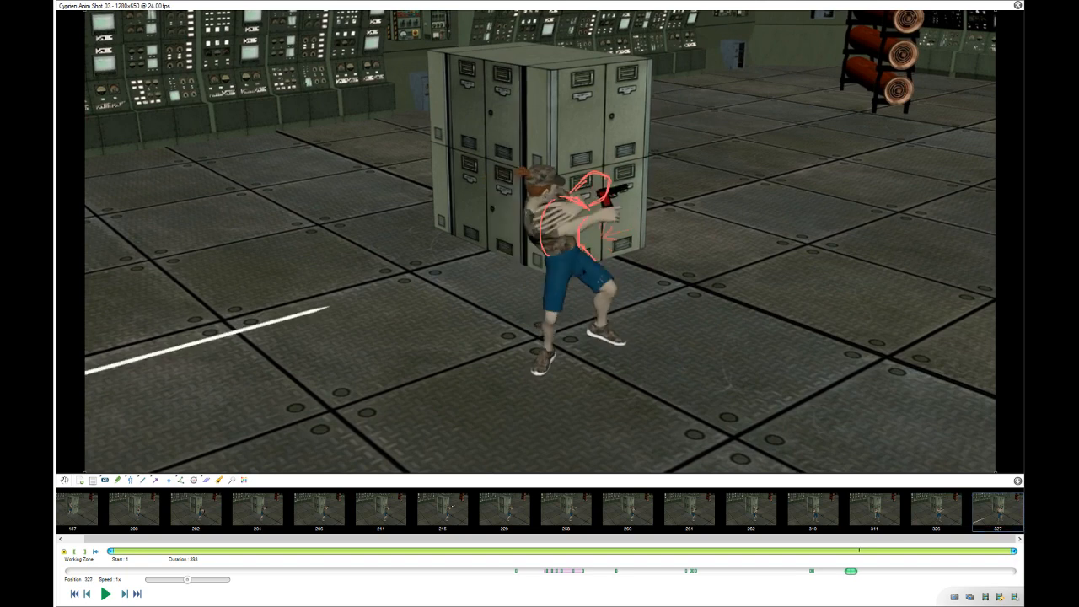
key(Left)
key(Right)
key(Right)
key(Right)
key(Right)
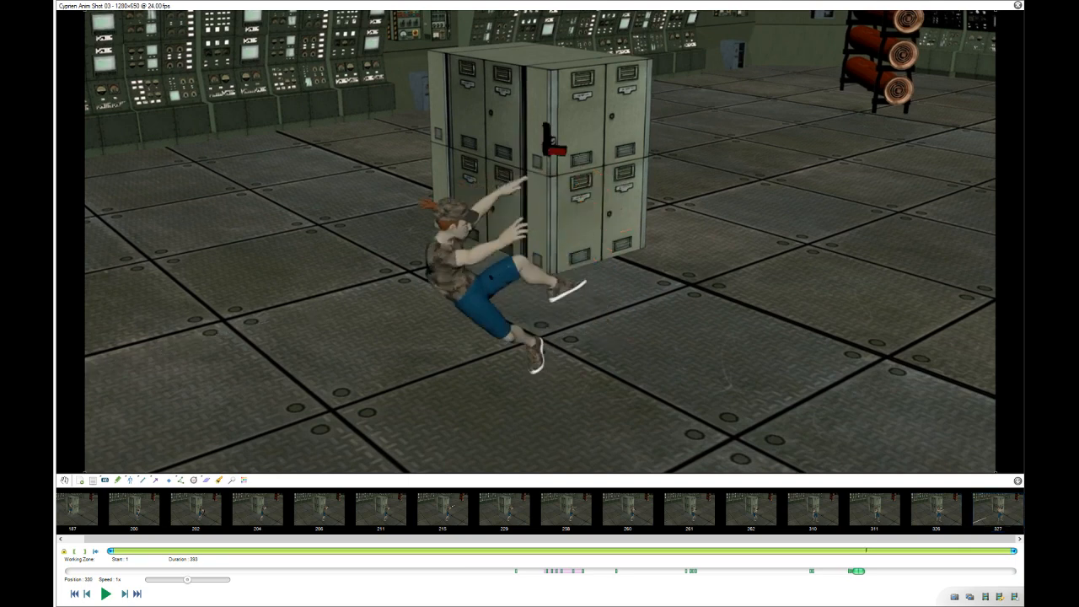
Compare the torso and arm poses with the sketched curves repeatedly between frames 326 and 330 of the fall.
key(Left)
key(Left)
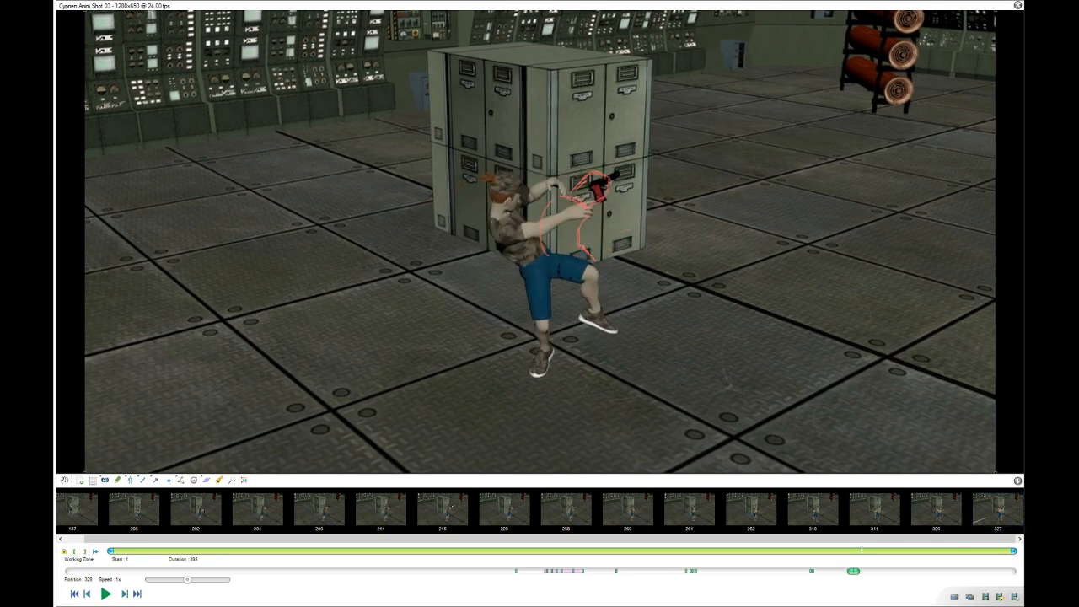
key(Right)
key(Right)
key(Right)
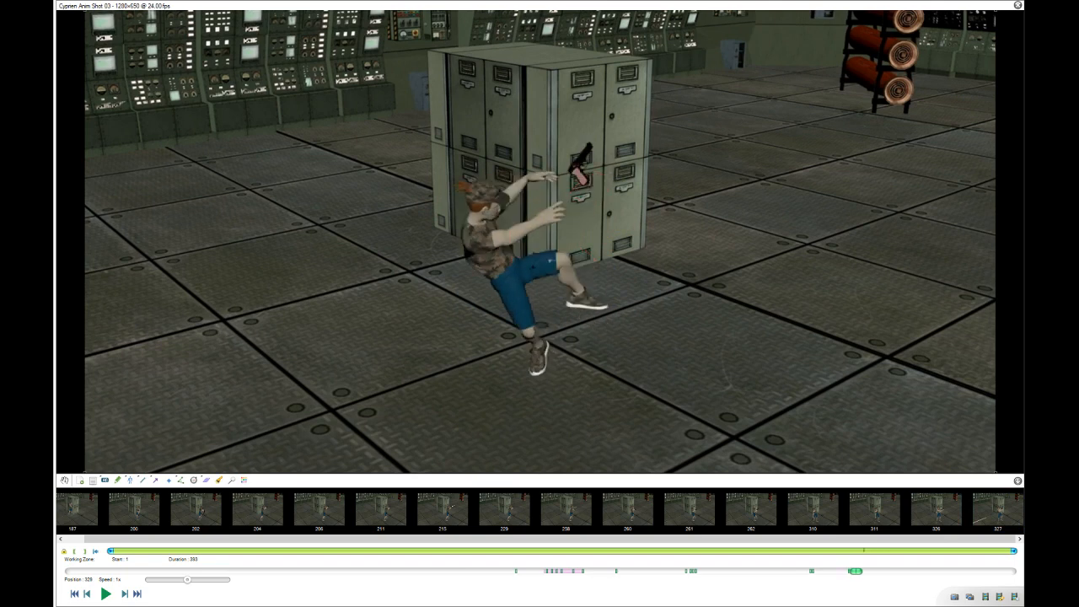
key(Left)
key(Left)
key(Left)
key(Left)
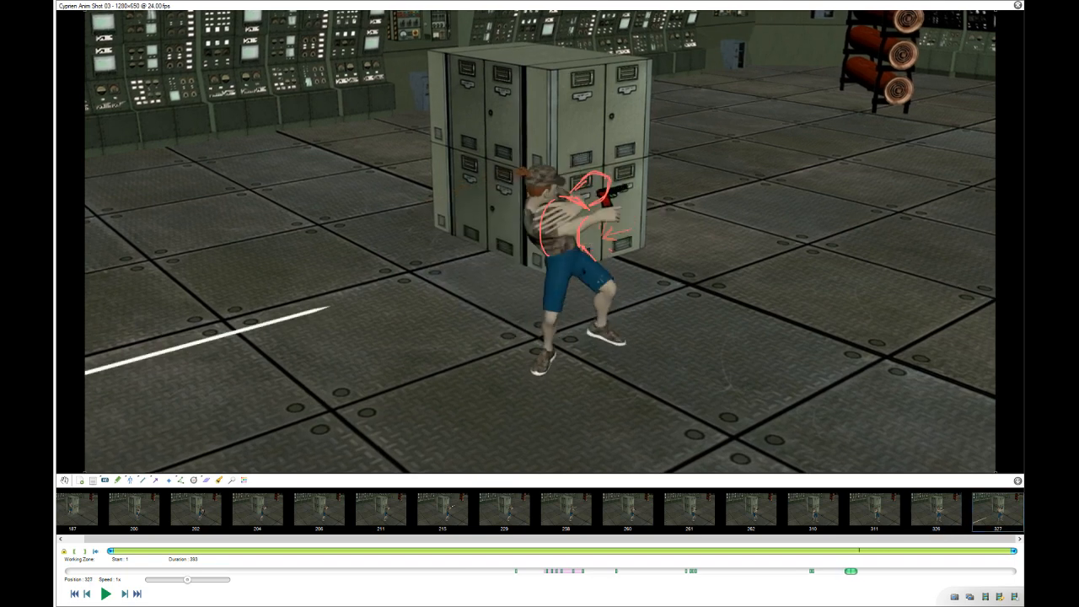
key(Right)
key(Right)
key(Right)
key(Right)
key(Right)
key(Right)
key(Left)
key(Left)
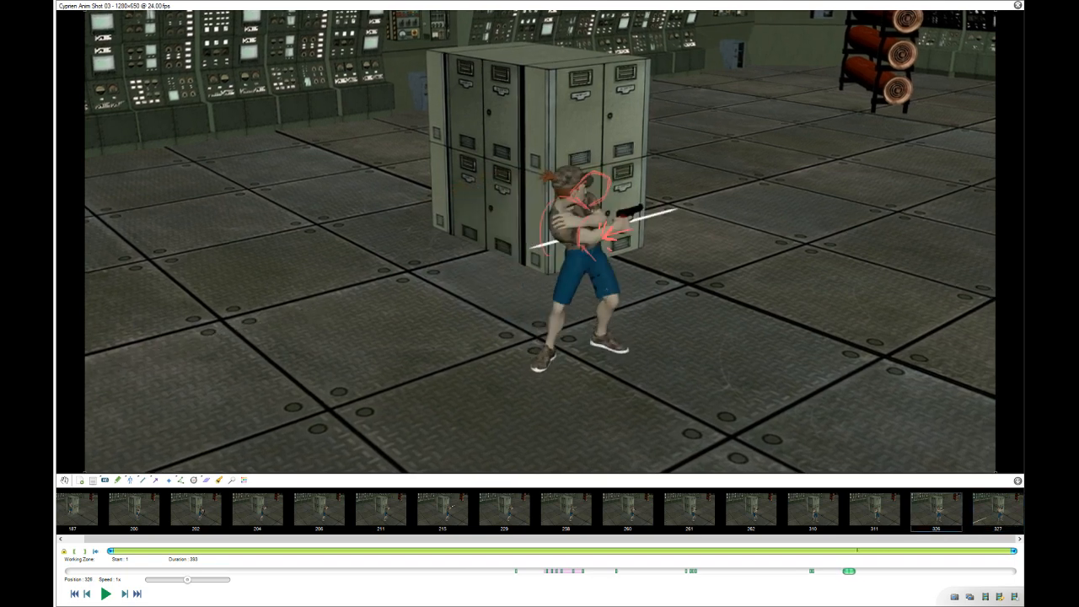
Examine the character's airborne pose and the released gun between frames 329 and 332.
key(Right)
key(Right)
key(Right)
key(Right)
key(Right)
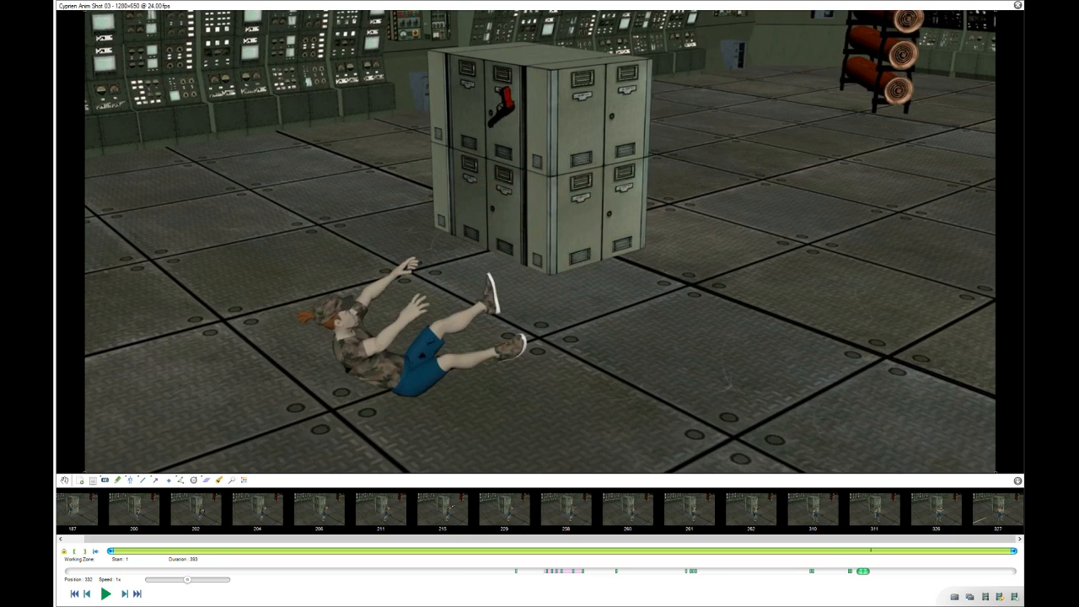
key(Left)
key(Left)
key(Left)
key(Left)
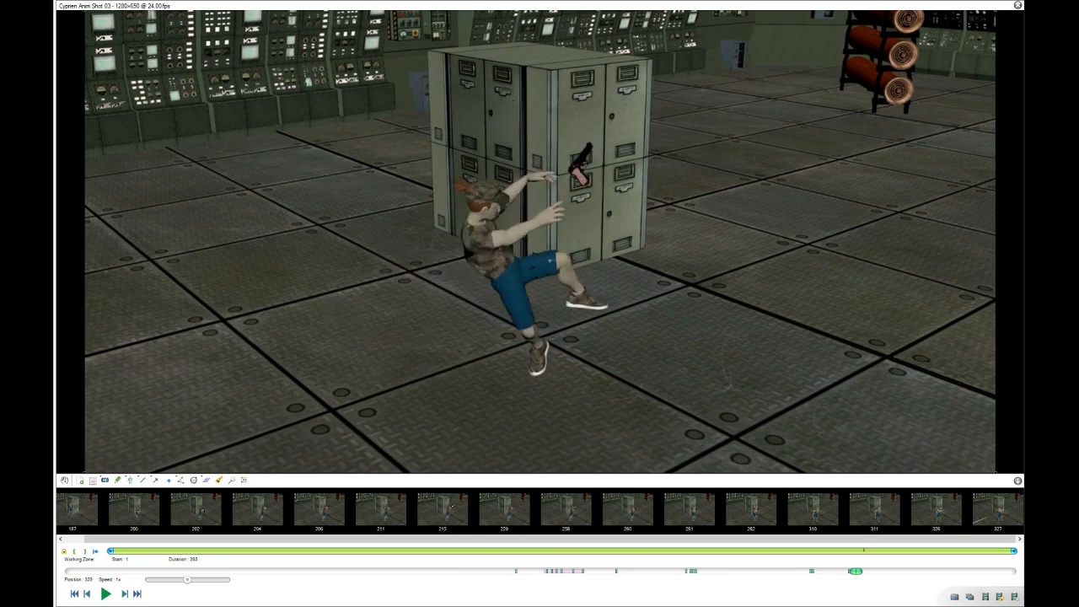
key(Right)
key(Right)
key(Right)
key(Right)
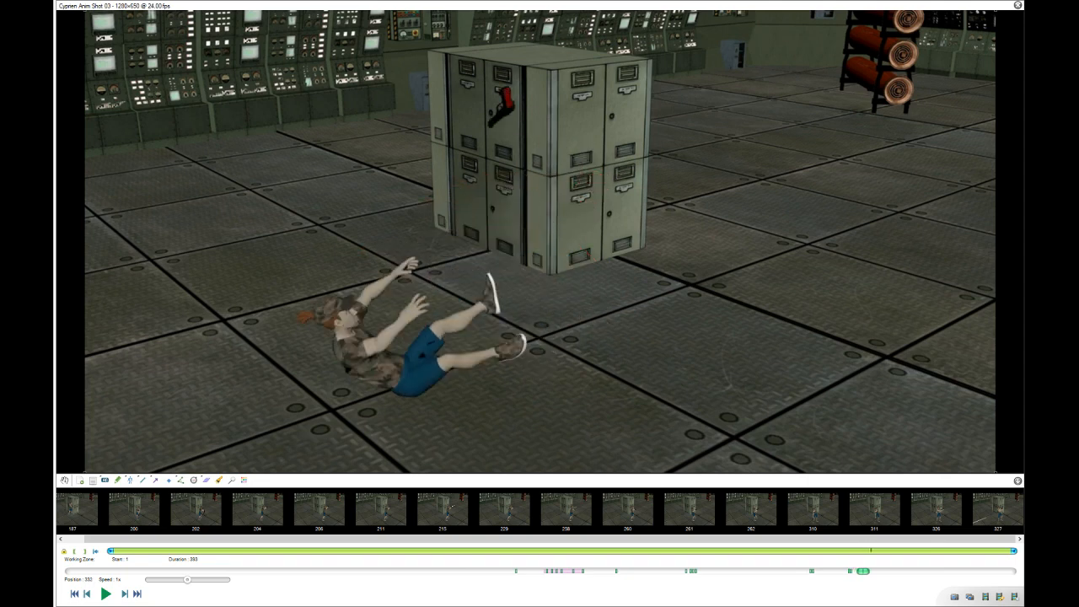
Set the working zone to start at frame 324, just before the bullet impact.
key(Left)
key(Left)
key(Left)
key(Left)
key(Left)
key(Left)
key(Left)
key(Left)
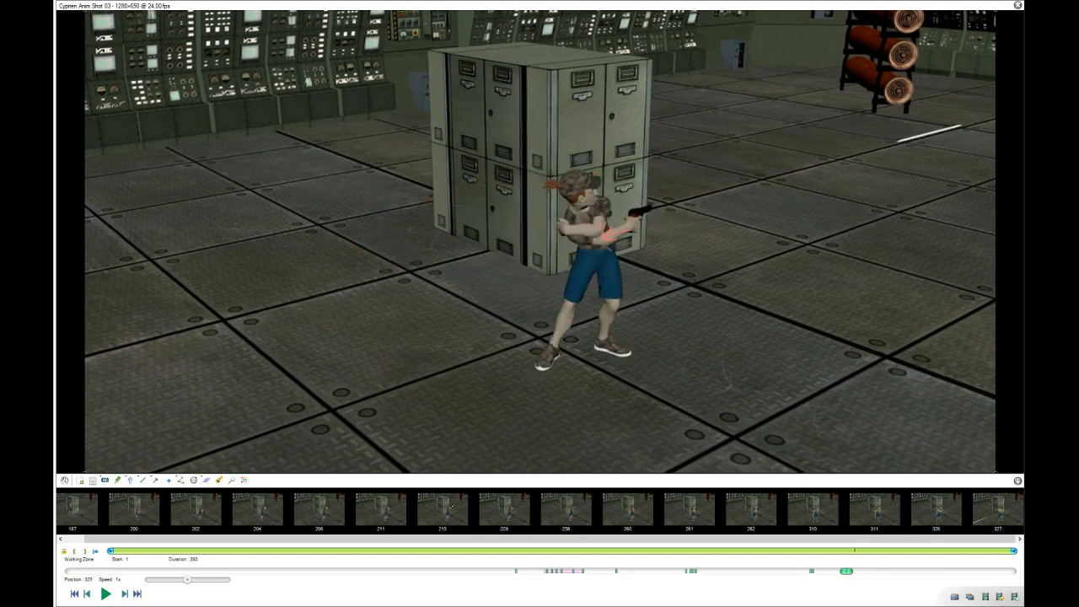
click(74, 550)
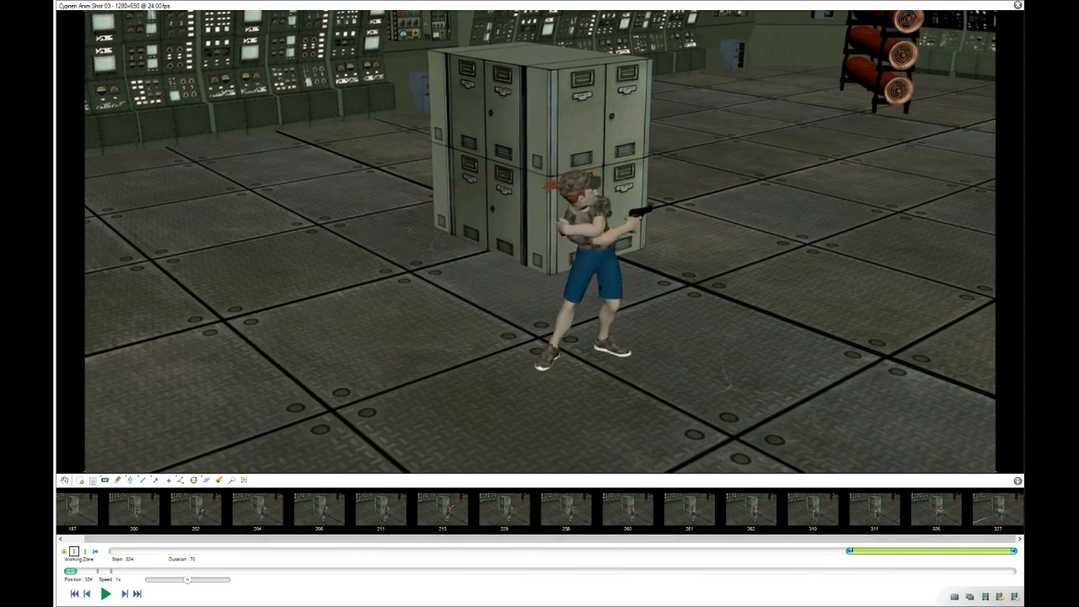
Find the end of the landing and close the working zone there, giving it a duration of 14 frames.
key(space)
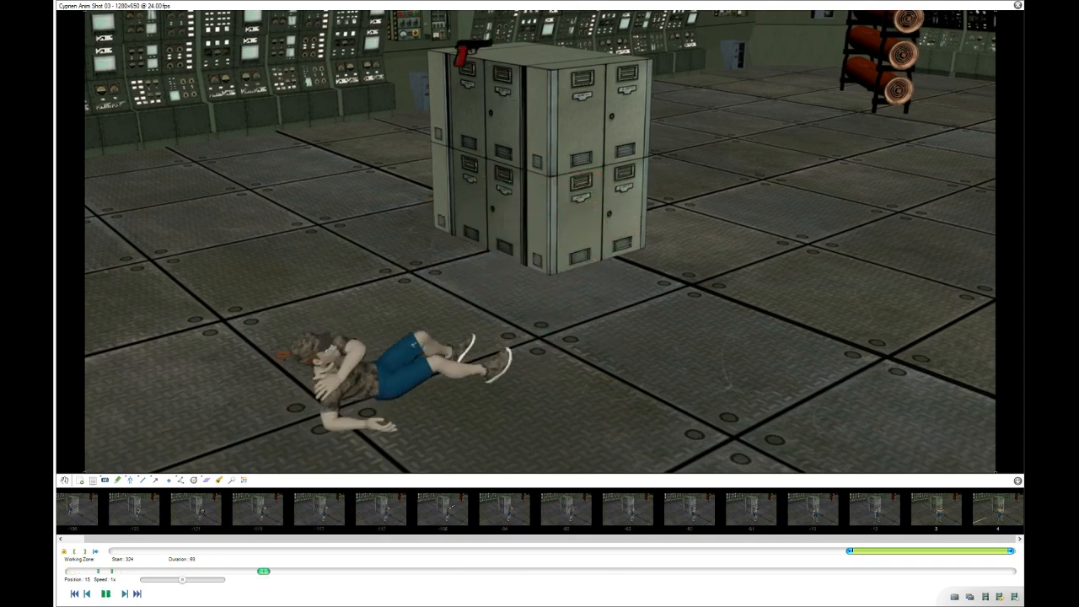
key(space)
key(Left)
key(Left)
key(Left)
key(Left)
key(Left)
key(Left)
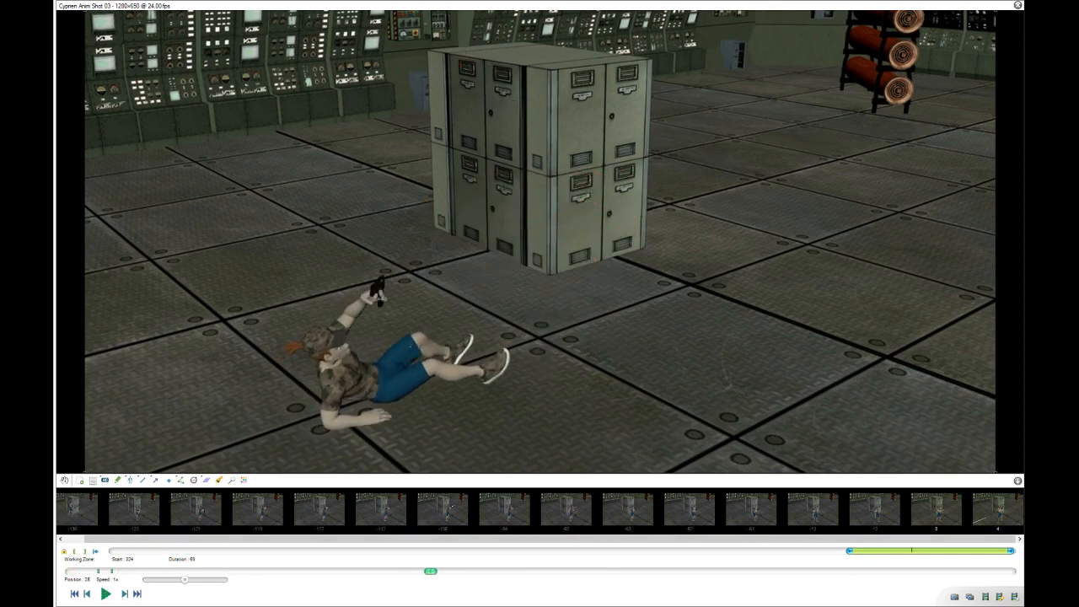
key(Left)
key(Left)
key(Left)
key(Left)
key(Left)
key(Left)
key(Left)
key(Left)
key(Left)
key(Left)
key(Left)
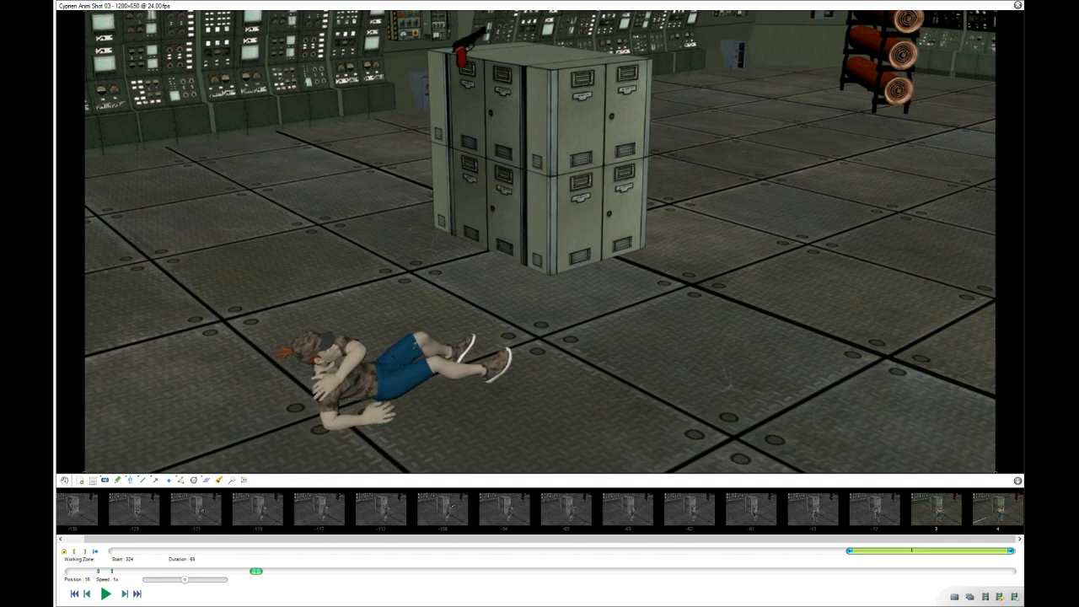
key(Right)
key(Right)
key(Right)
key(Right)
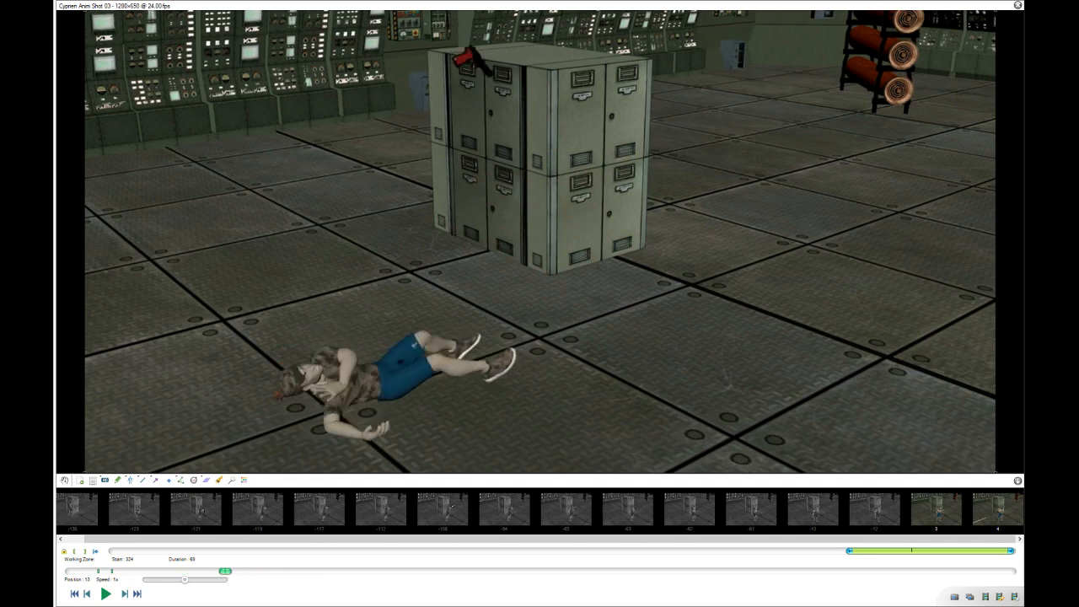
click(84, 550)
Play the working zone of the fall in a loop at full speed and at 75% speed.
key(space)
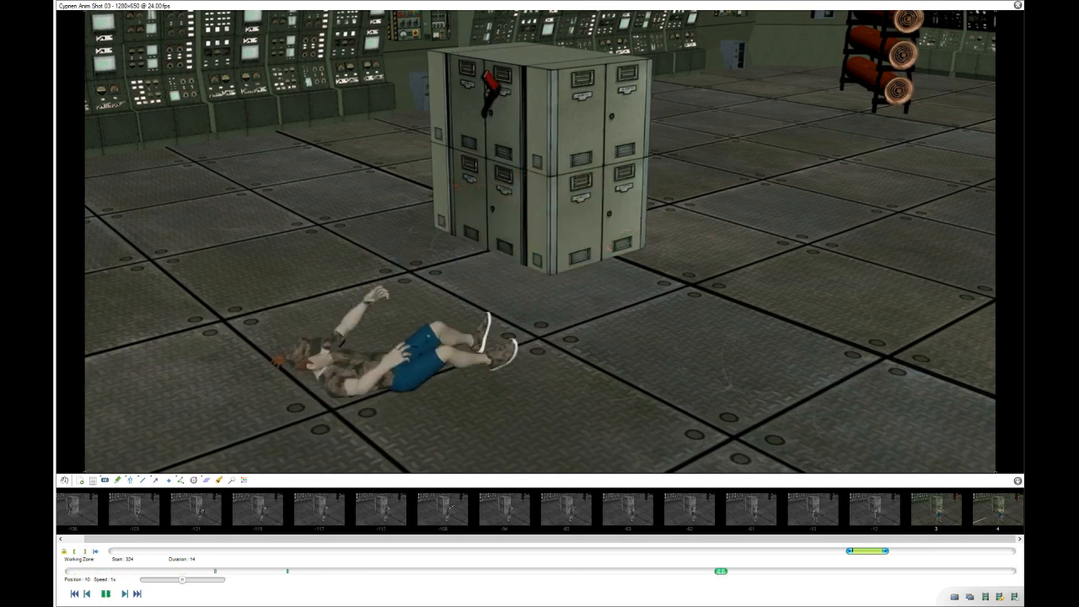
key(space)
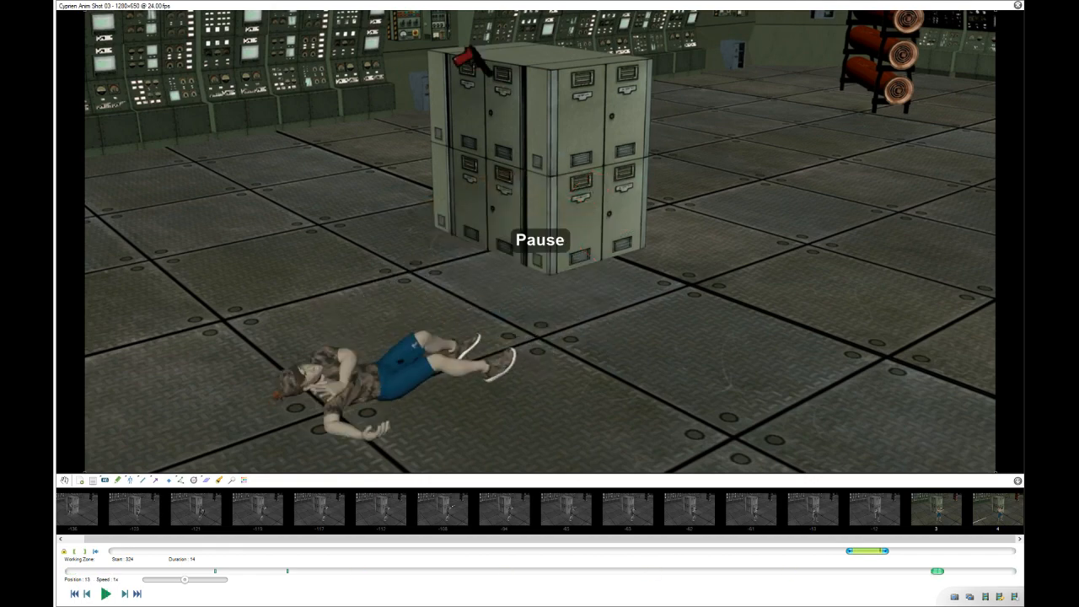
key(space)
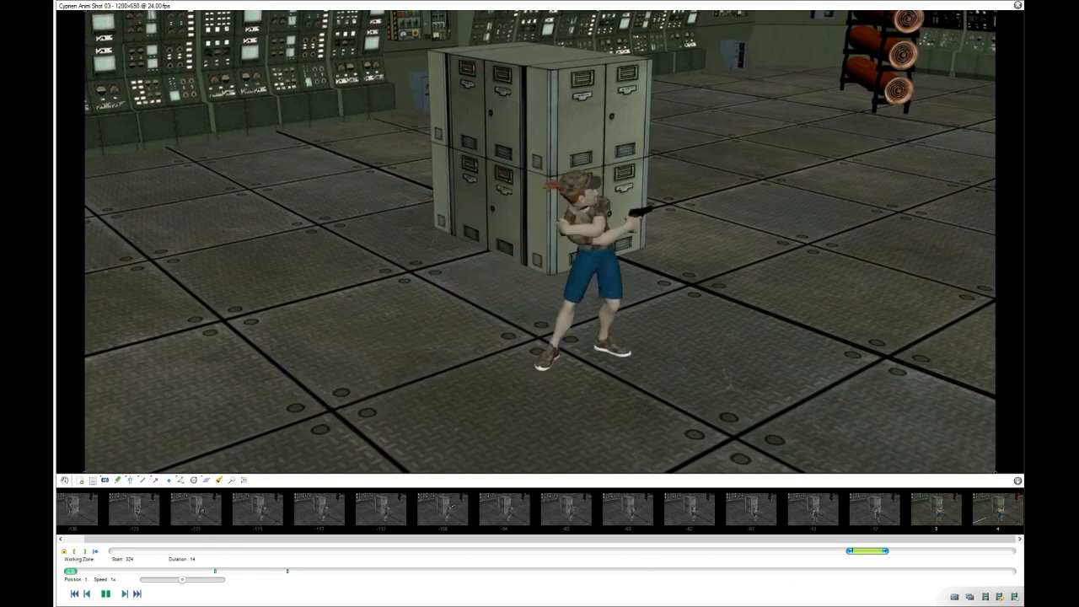
key(space)
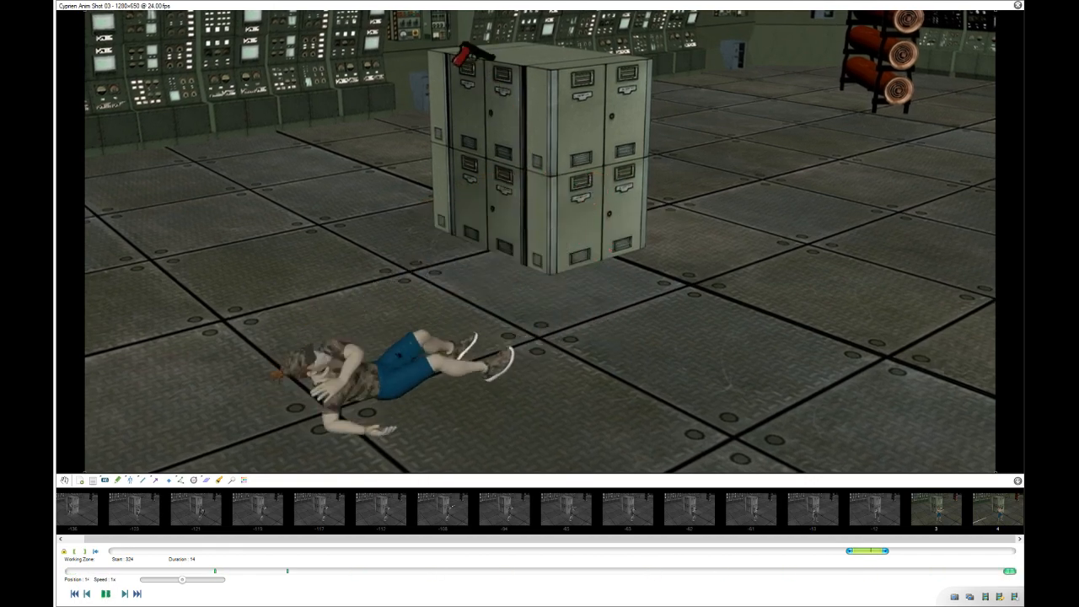
key(space)
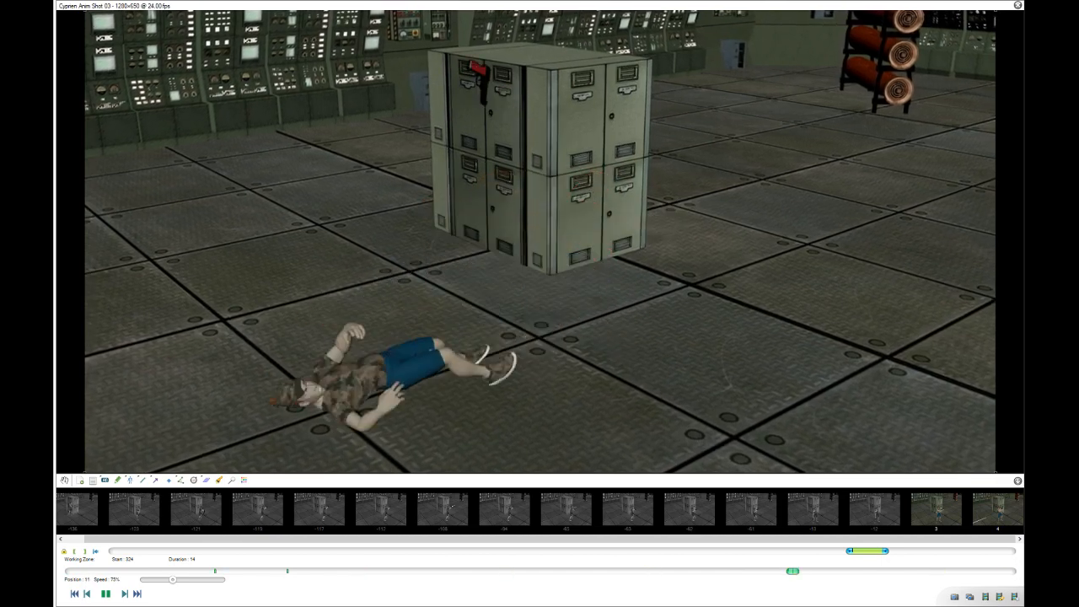
key(space)
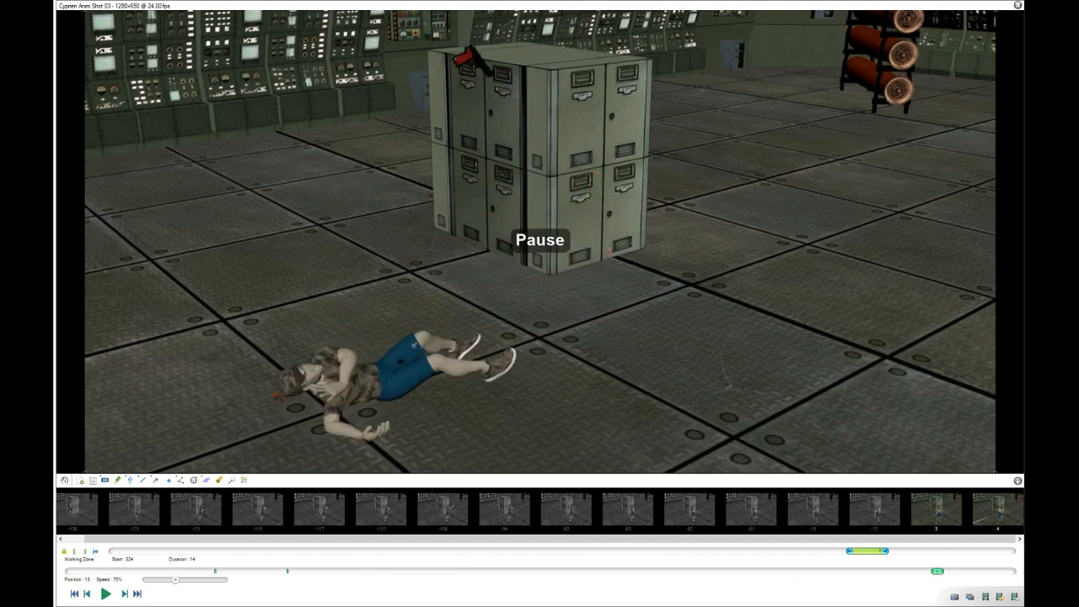
Step through the fall from working zone frame 1, past the annotated impact frames, to beyond frame 8.
key(Left)
key(Left)
key(Left)
key(Left)
key(Left)
key(Left)
key(Left)
key(Left)
key(Left)
key(Left)
key(Left)
key(Left)
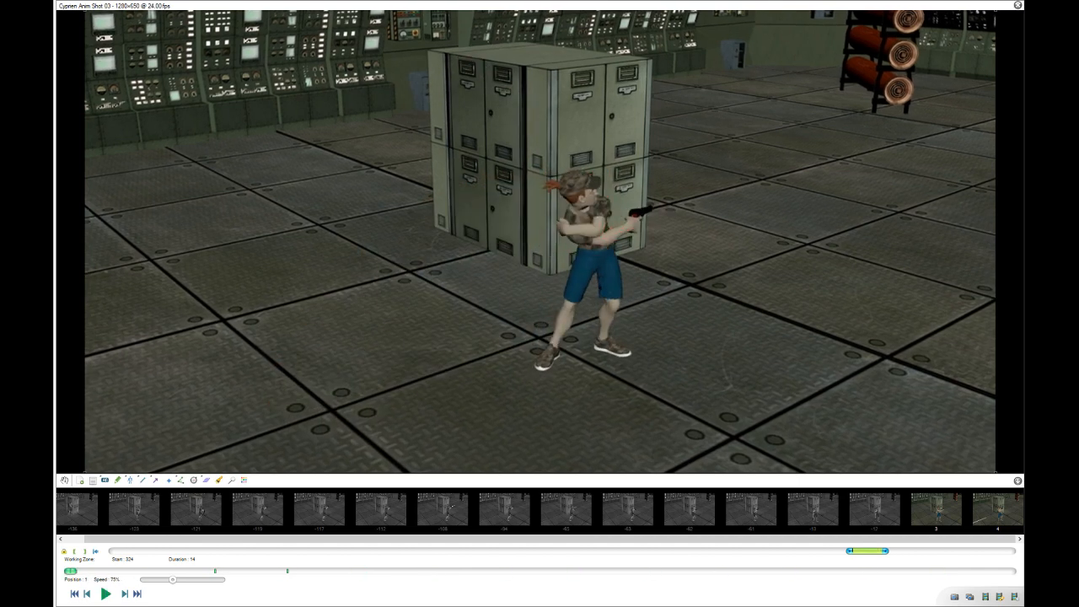
key(Right)
key(Right)
key(Right)
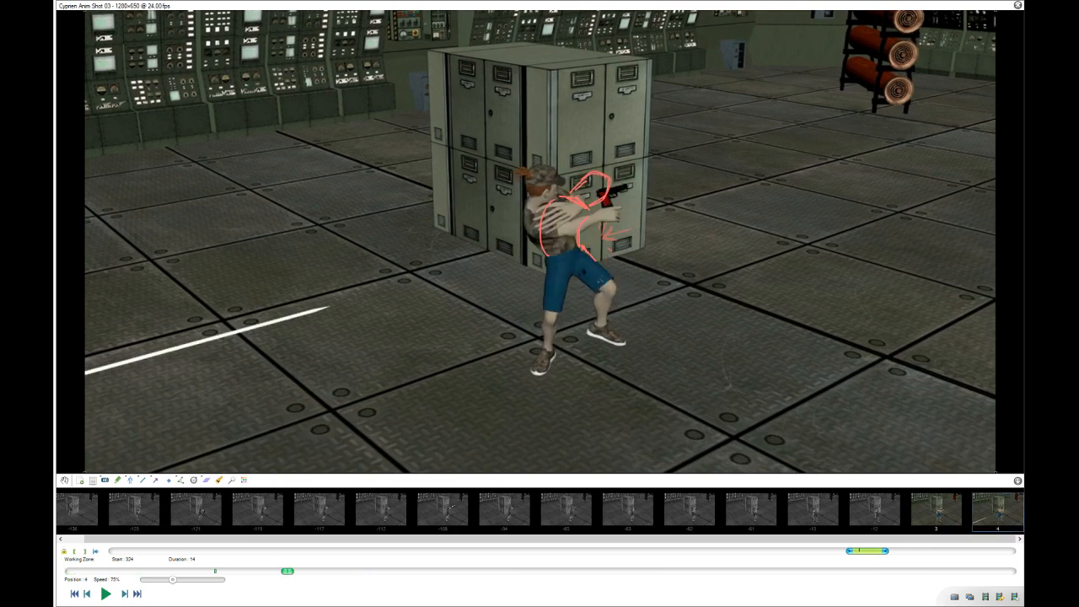
key(Right)
key(Right)
key(Right)
key(Right)
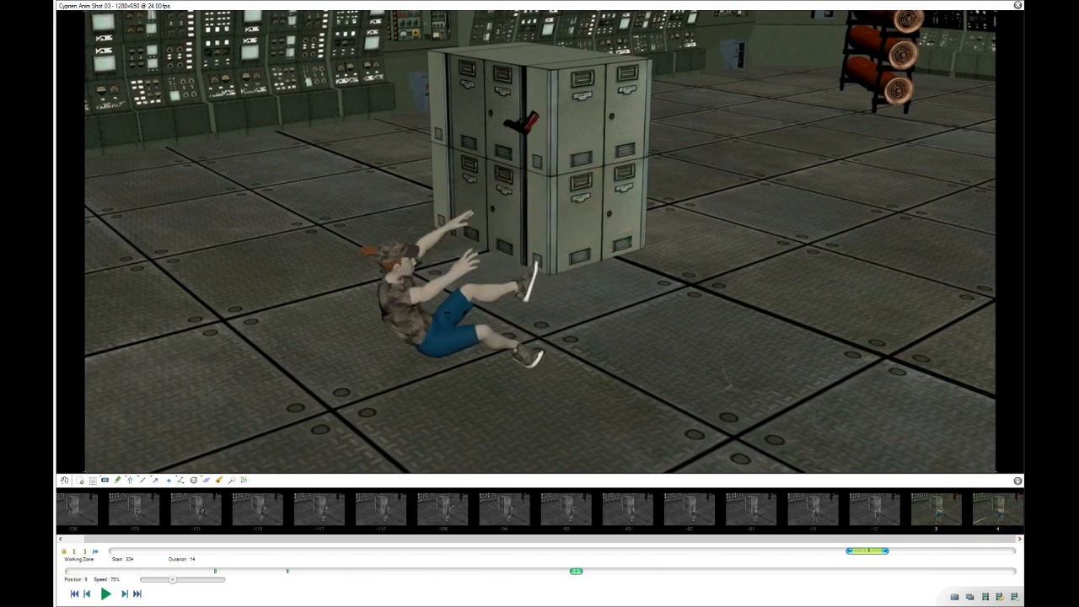
key(Right)
key(Right)
Compare the arms, torso and flying gun repeatedly between working zone frames 4 and 8.
key(Left)
key(Left)
key(Left)
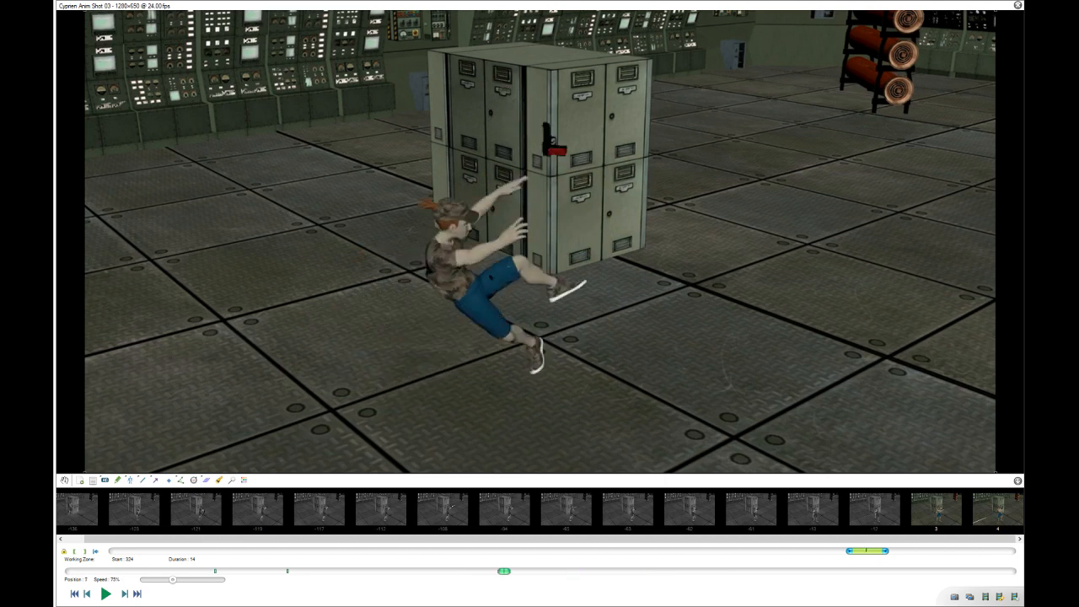
key(Left)
key(Left)
key(Right)
key(Right)
key(Right)
key(Left)
key(Left)
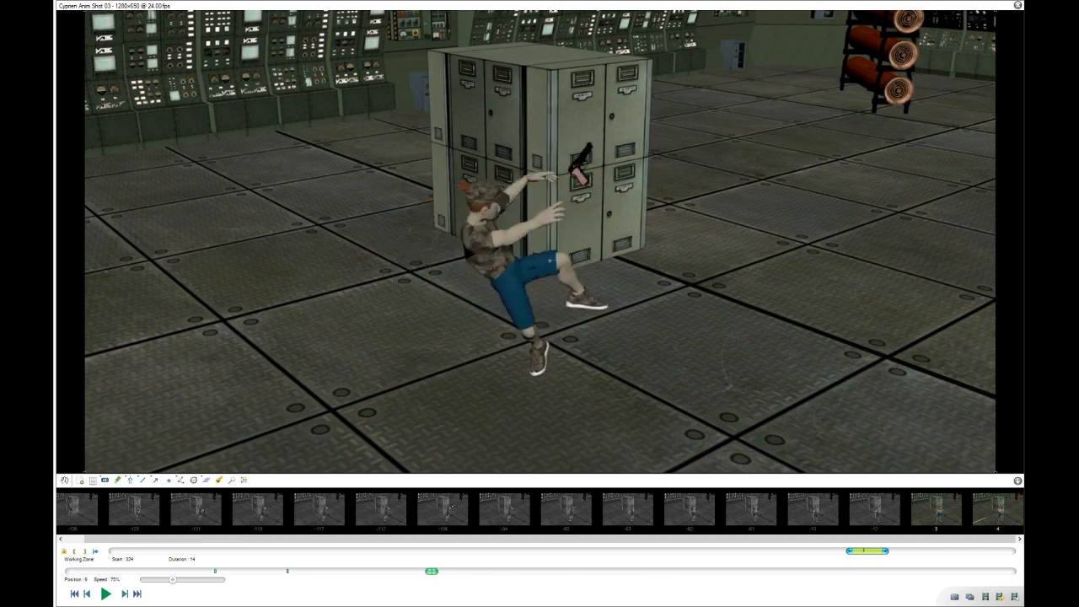
key(Left)
key(Left)
key(Left)
key(Right)
key(Right)
key(Right)
key(Right)
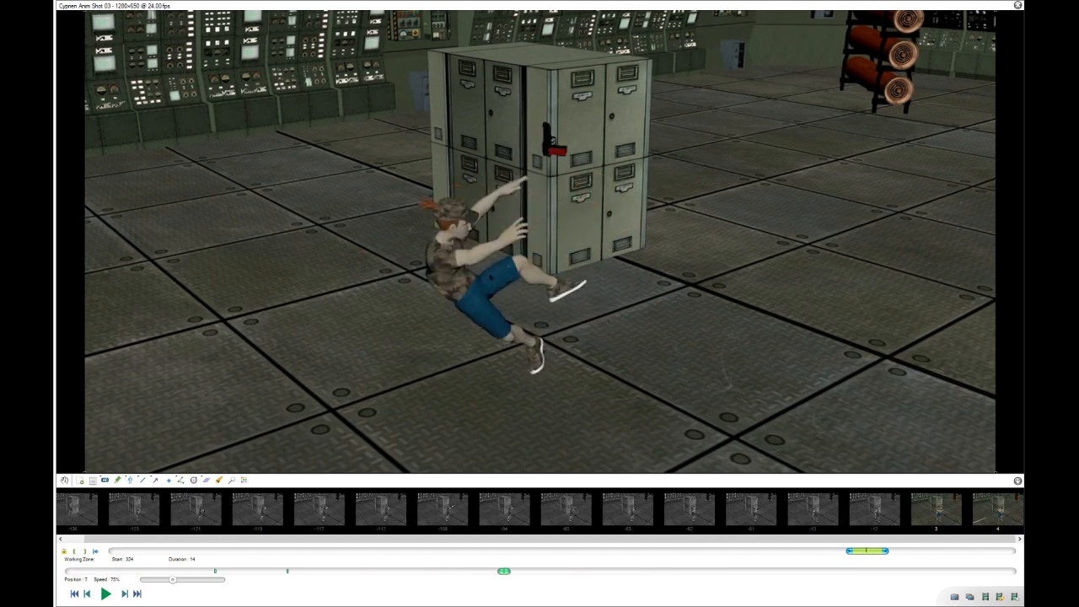
key(Right)
key(Left)
key(Left)
key(Left)
key(Left)
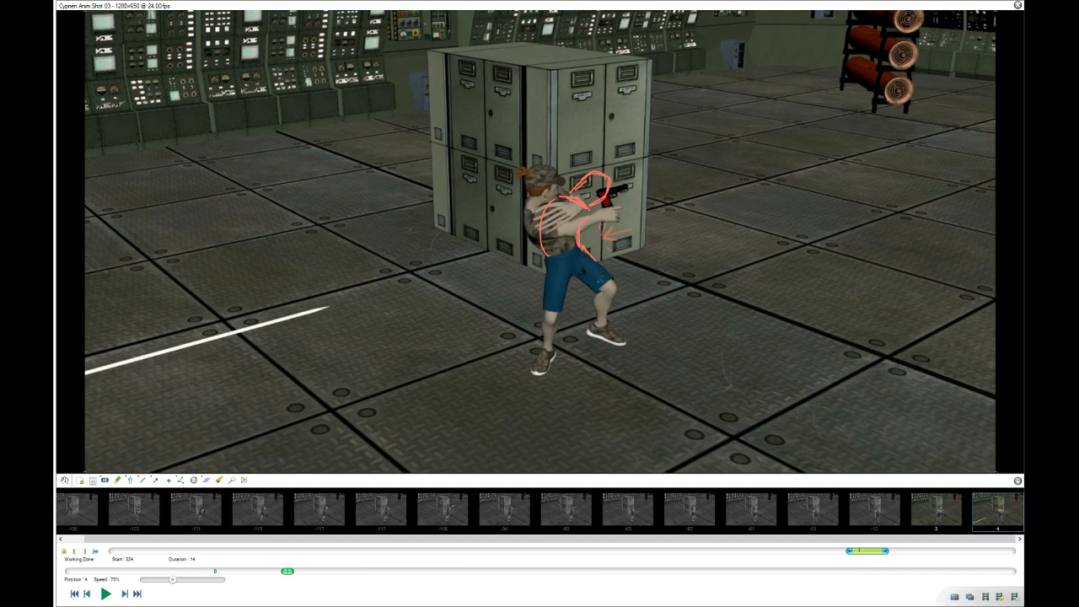
Sketch the bowed torso curve and the forward-trailing arms over the character on a working zone frame 7 key image.
key(Right)
key(Right)
key(Right)
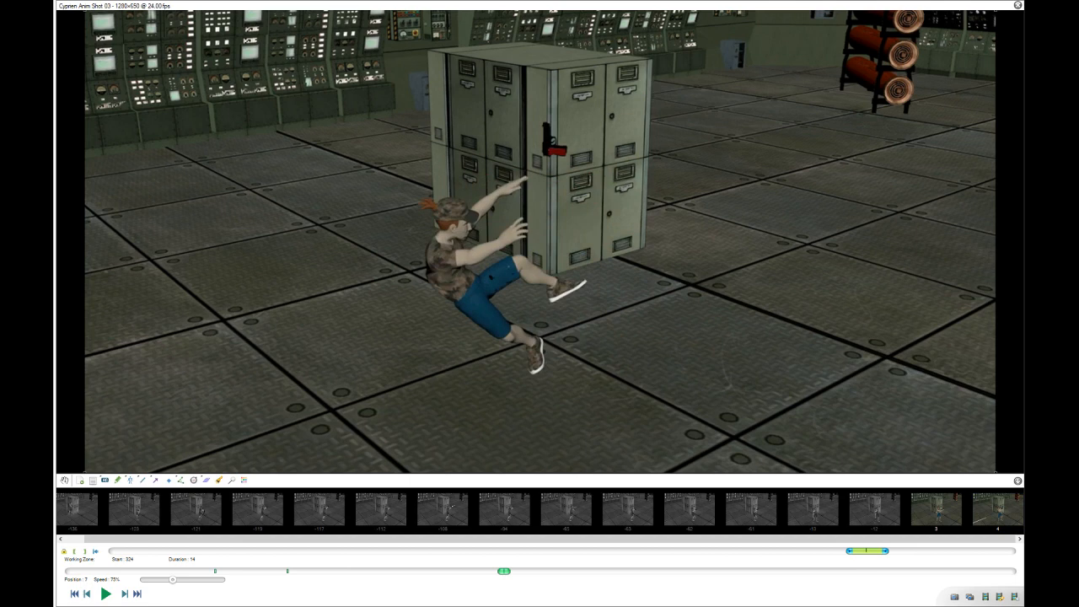
mouse_move(465, 244)
mouse_down()
mouse_move(459, 296)
mouse_move(492, 238)
mouse_up()
mouse_move(457, 293)
mouse_down()
mouse_move(482, 236)
mouse_move(502, 229)
mouse_move(487, 239)
mouse_move(496, 251)
mouse_move(459, 267)
mouse_move(484, 231)
mouse_move(544, 223)
mouse_move(549, 214)
mouse_move(539, 215)
mouse_move(565, 195)
mouse_up()
mouse_move(487, 217)
mouse_down()
mouse_move(536, 187)
mouse_move(526, 209)
mouse_move(578, 191)
mouse_move(563, 190)
mouse_up()
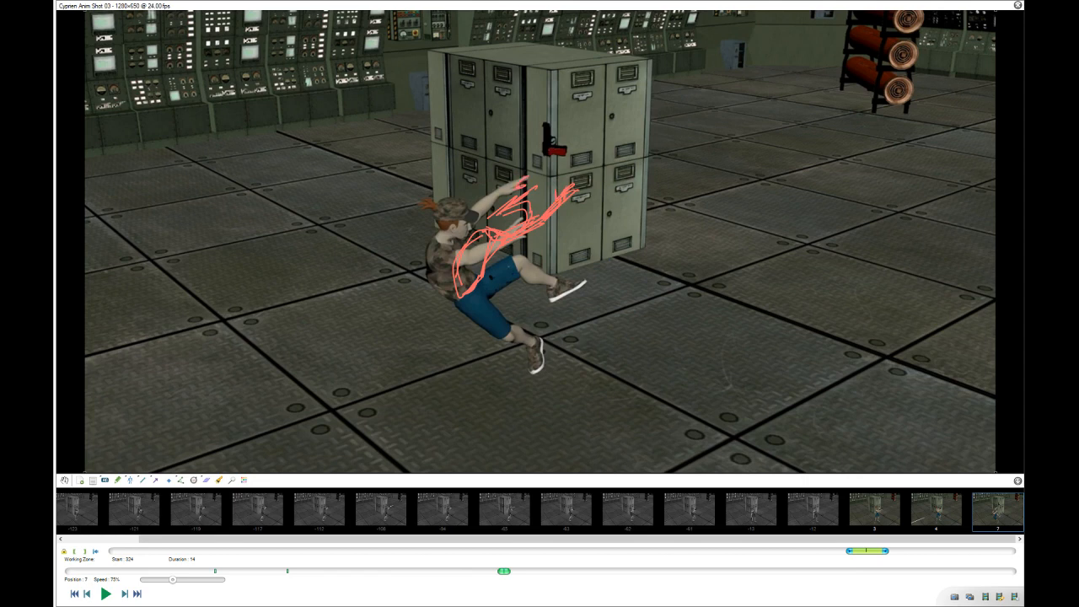
Review the landing up to working zone frame 10 and mark a short line under the hips on a frame 9 key image.
key(Right)
key(Right)
key(Right)
key(Right)
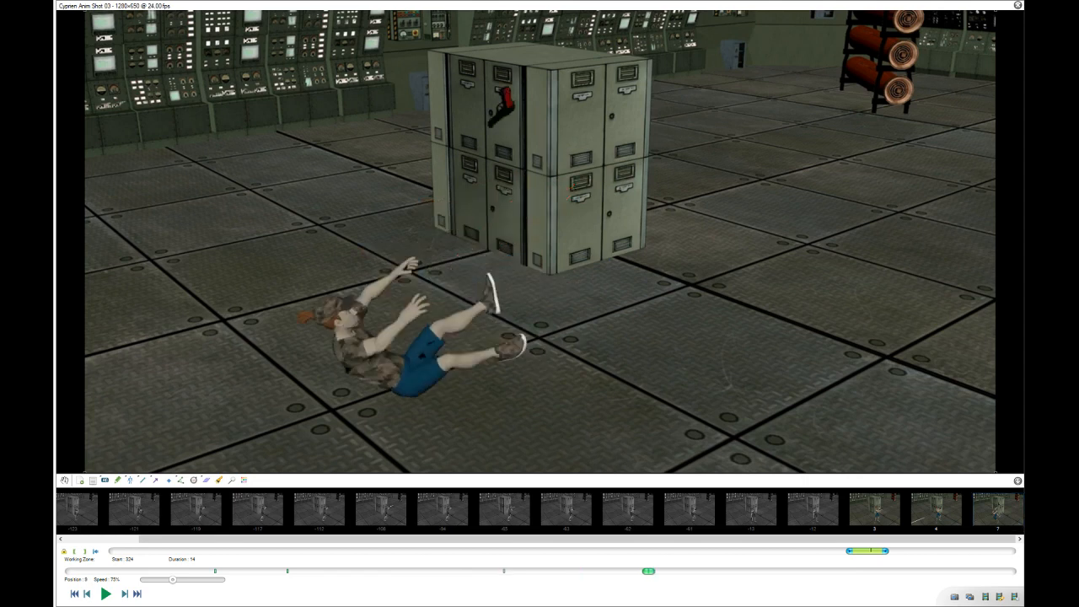
key(Left)
key(Left)
key(Left)
key(Left)
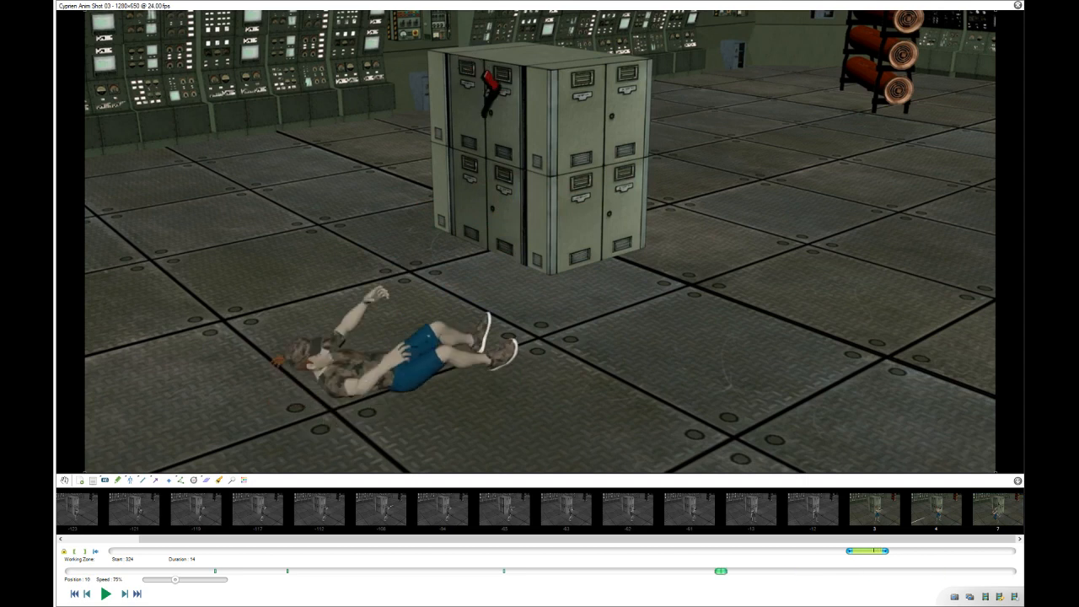
key(Right)
key(Right)
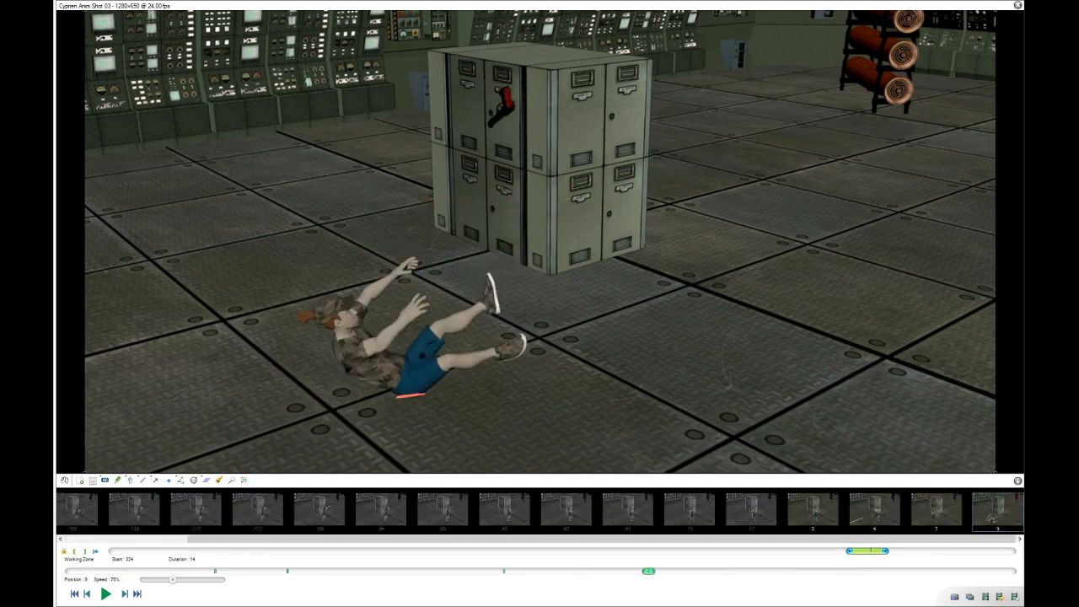
Compare the hip height around working zone frame 9 and mark a short line under the hips on a frame 10 key image.
key(Right)
key(Left)
key(Right)
key(Right)
key(Left)
key(Left)
key(Right)
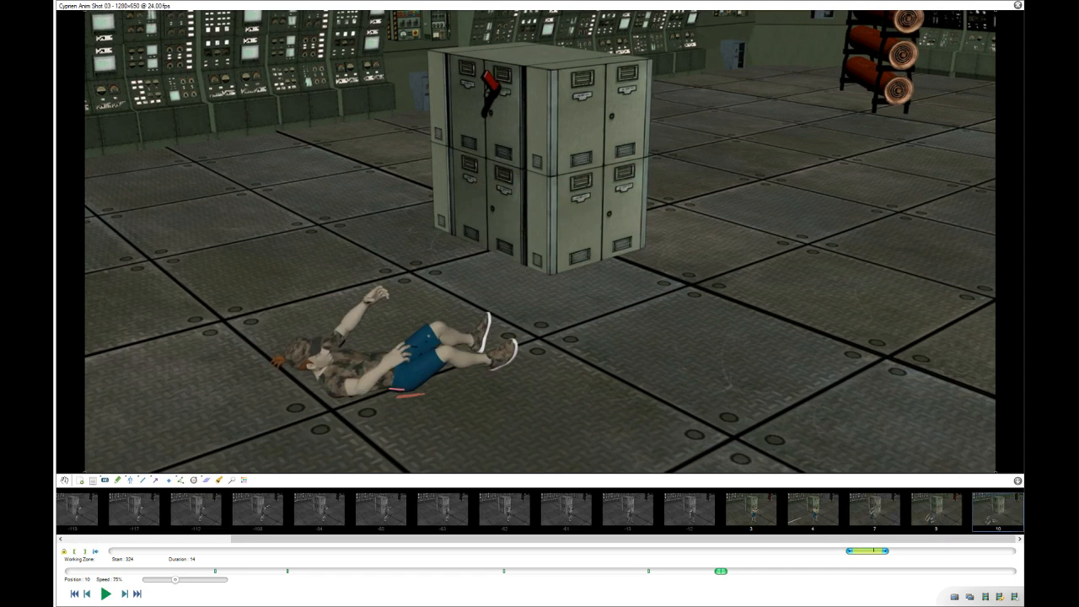
Mark the hip height on a working zone frame 11 key image and check the landing through frame 13.
key(Right)
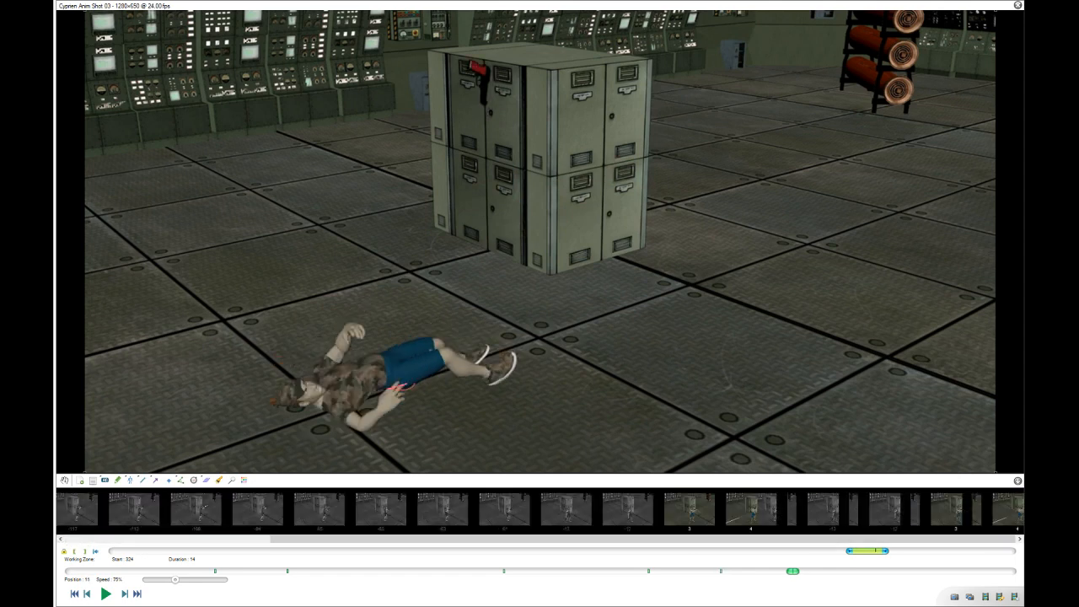
key(Left)
key(Right)
key(Right)
key(Right)
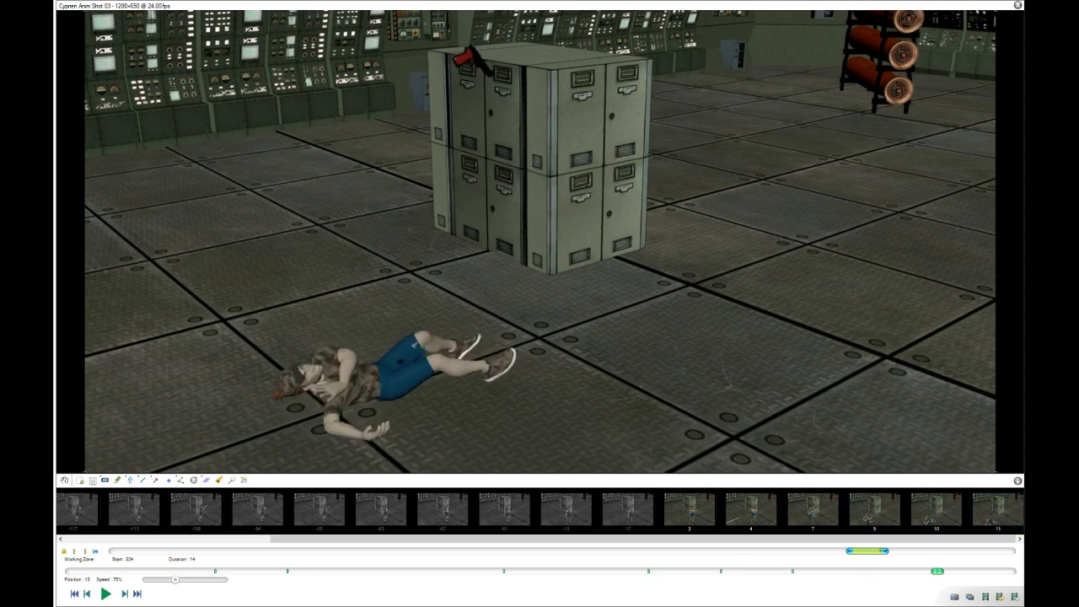
key(Home)
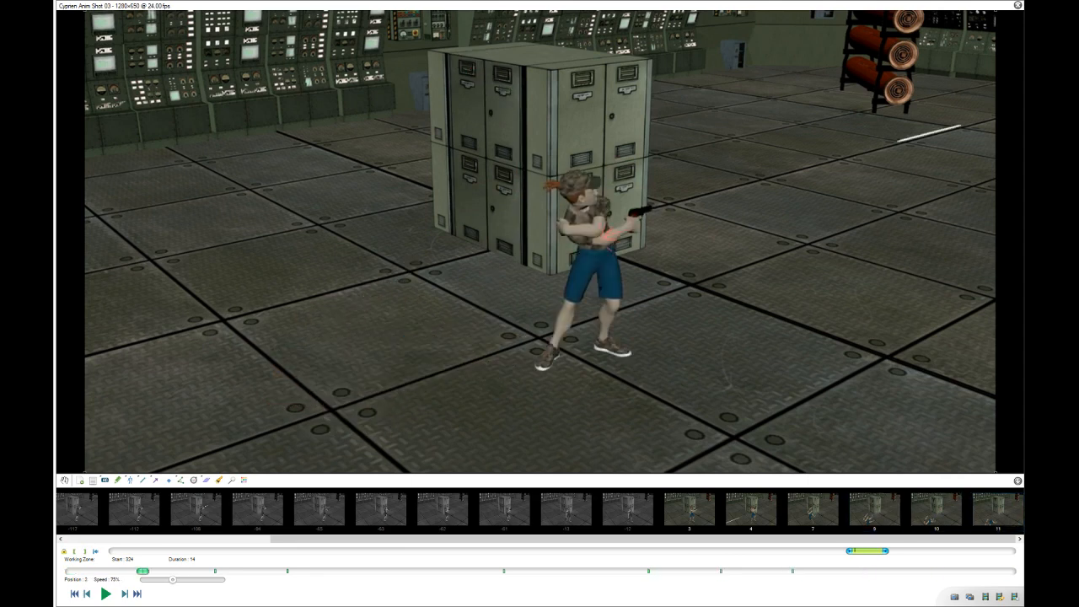
Replay the fall and draw an upward arrow from the supporting arm on a working zone frame 14 key image.
key(space)
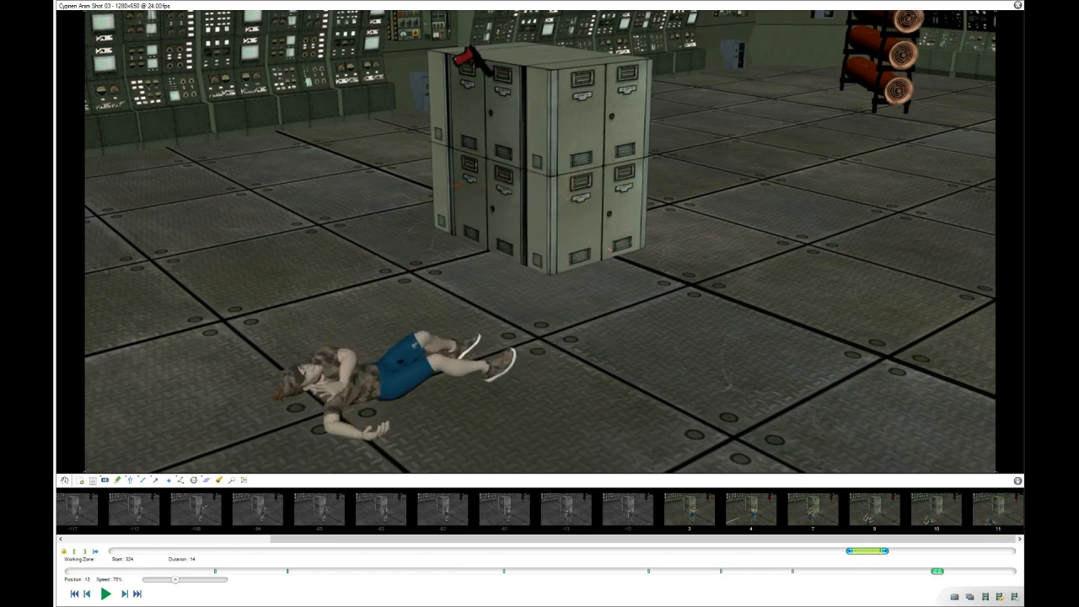
key(Home)
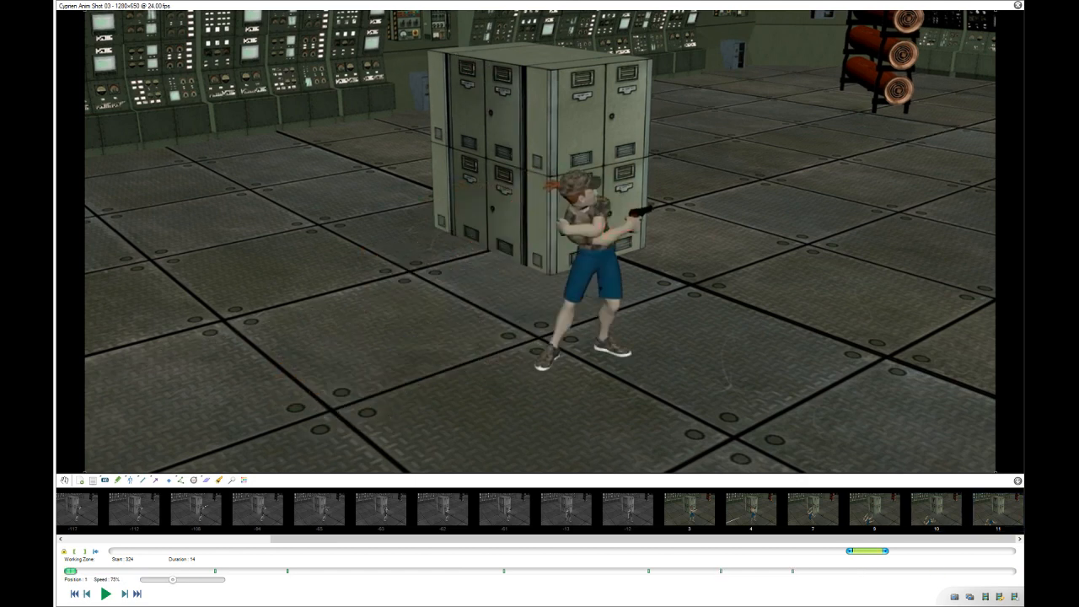
key(space)
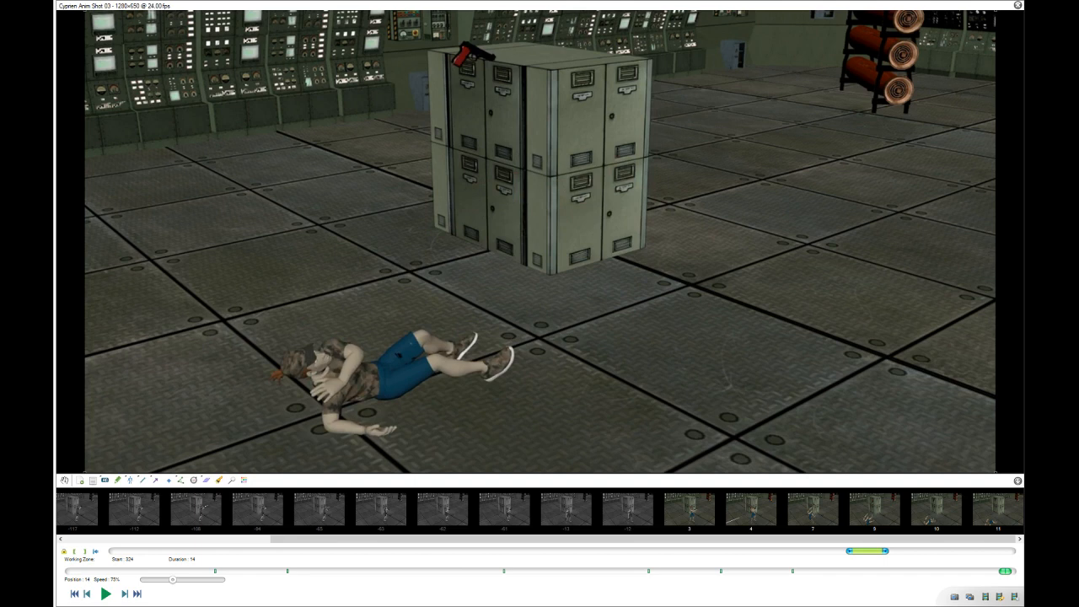
drag(335, 391, 333, 422)
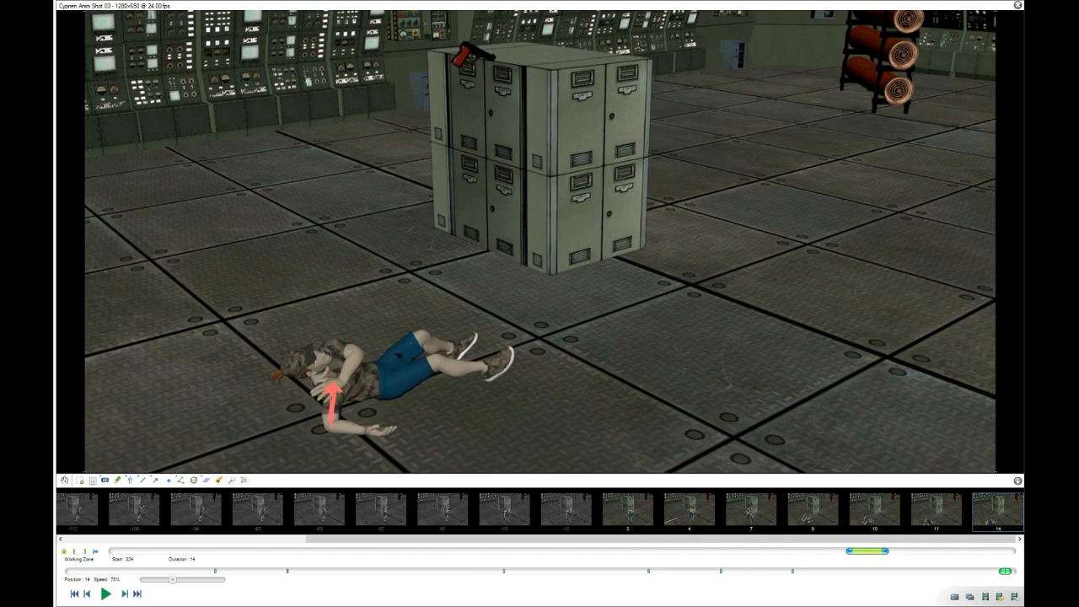
Extend the working zone's end to a duration of 29 frames and set the playback speed to 1x.
key(Home)
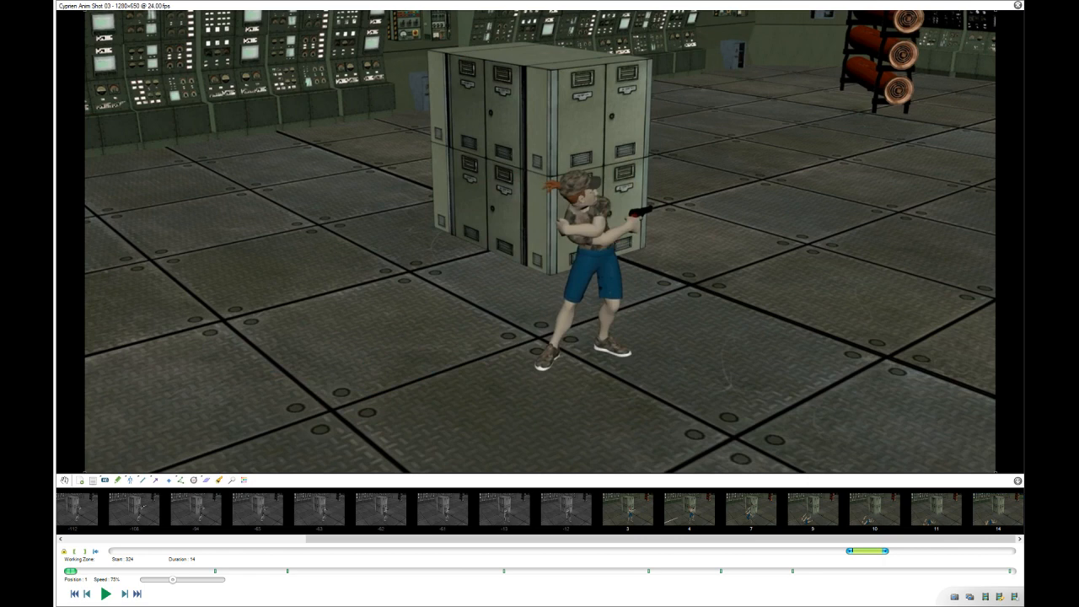
drag(887, 551, 911, 550)
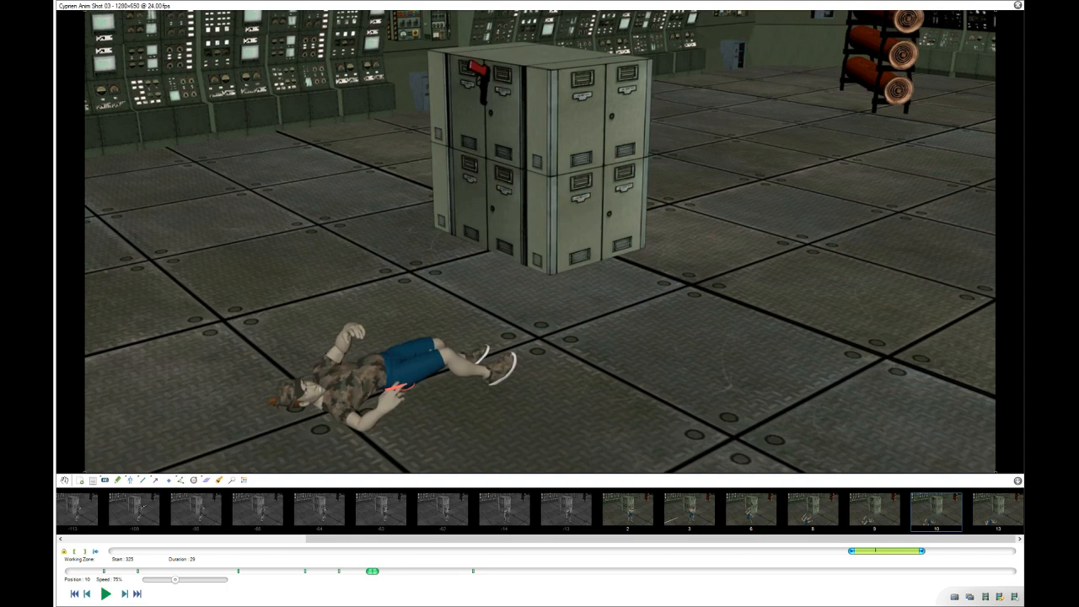
key(Up)
Compare the foot position around working zone frame 11 and mark the nearer foot on that frame's key image.
key(Right)
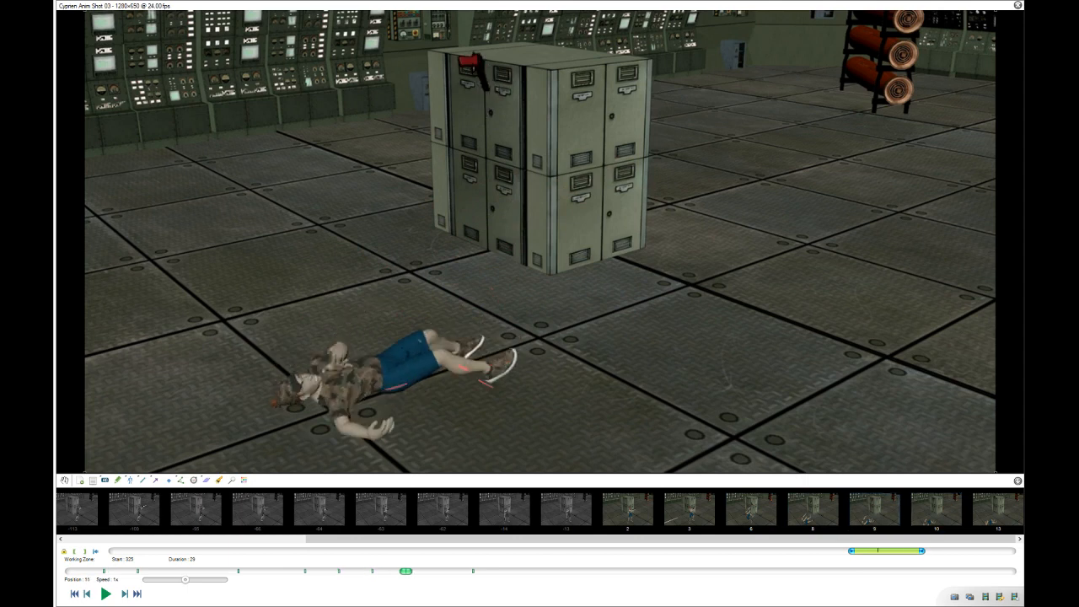
key(Right)
key(Left)
drag(487, 383, 511, 357)
key(Left)
key(Right)
key(Right)
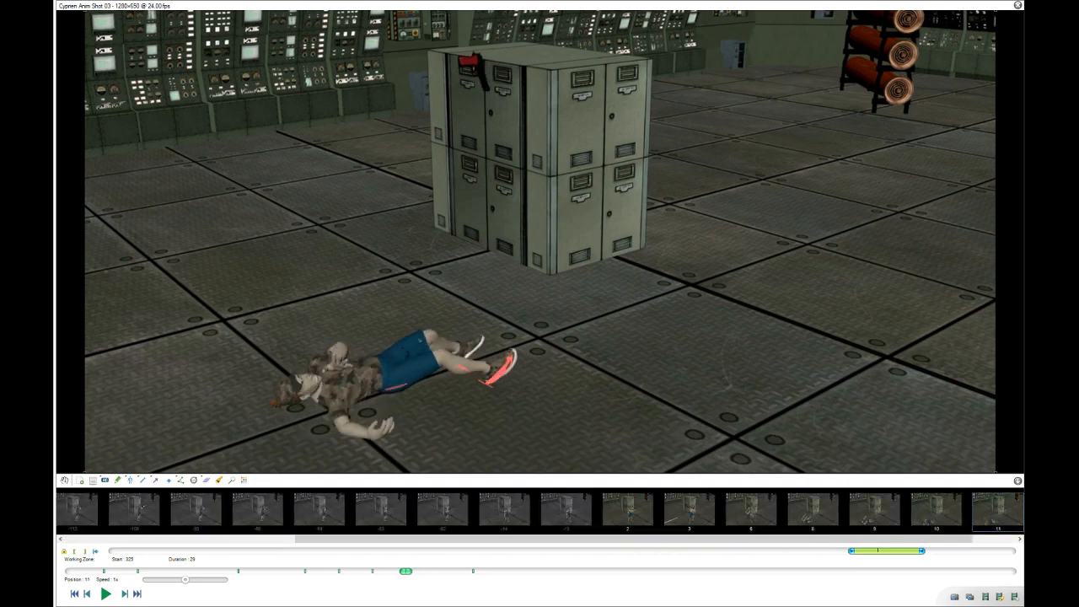
Examine the arm and head movement after the landing, stepping back and forth up to working zone frame 17.
key(Right)
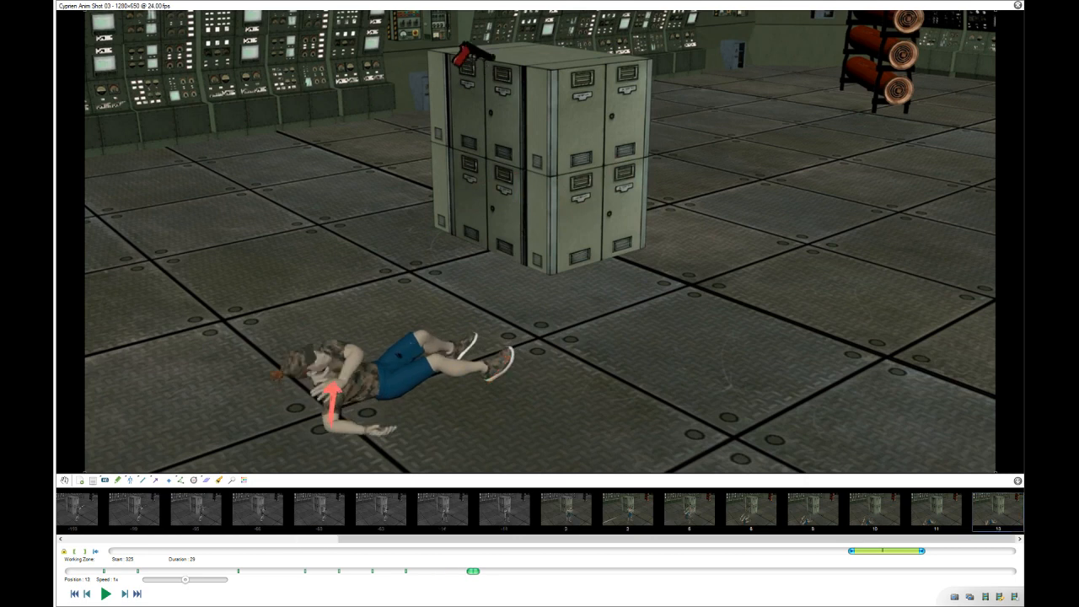
key(Right)
key(Right)
key(Right)
key(Left)
key(Left)
key(Left)
key(Left)
key(Right)
key(Right)
key(Right)
key(Right)
key(Right)
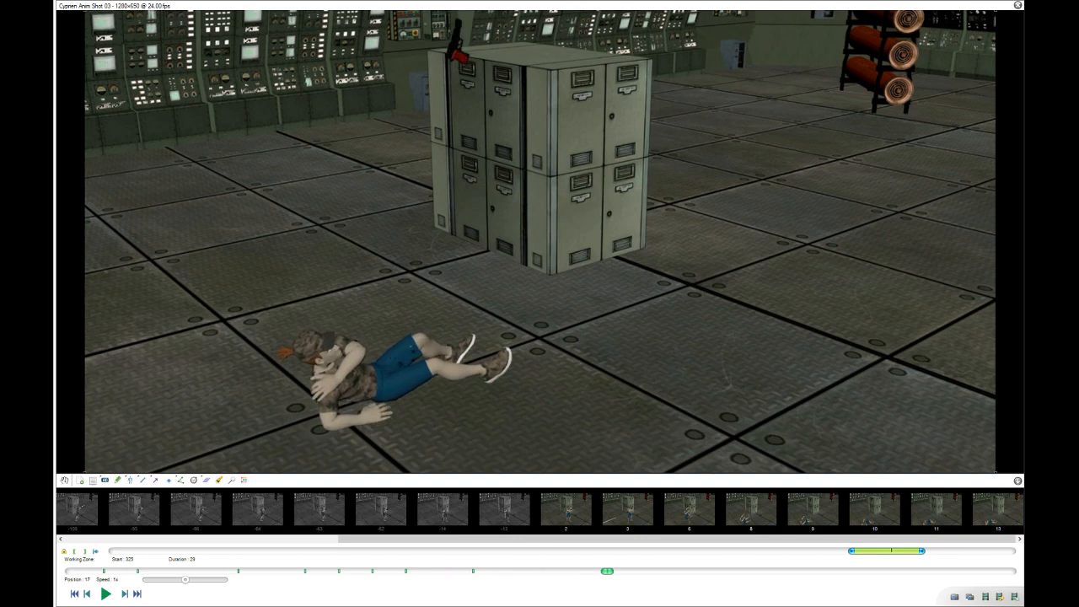
Step back to the landing before working zone frame 11 and replay the settling motion up to frame 22.
key(Left)
key(Left)
key(Left)
key(Left)
key(Left)
key(Left)
key(Left)
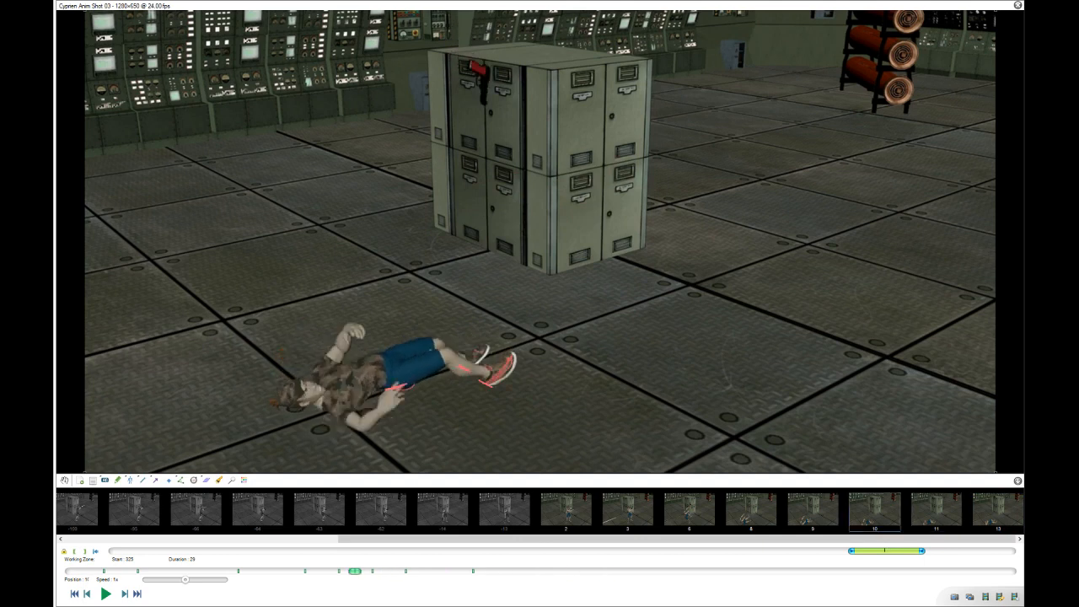
key(space)
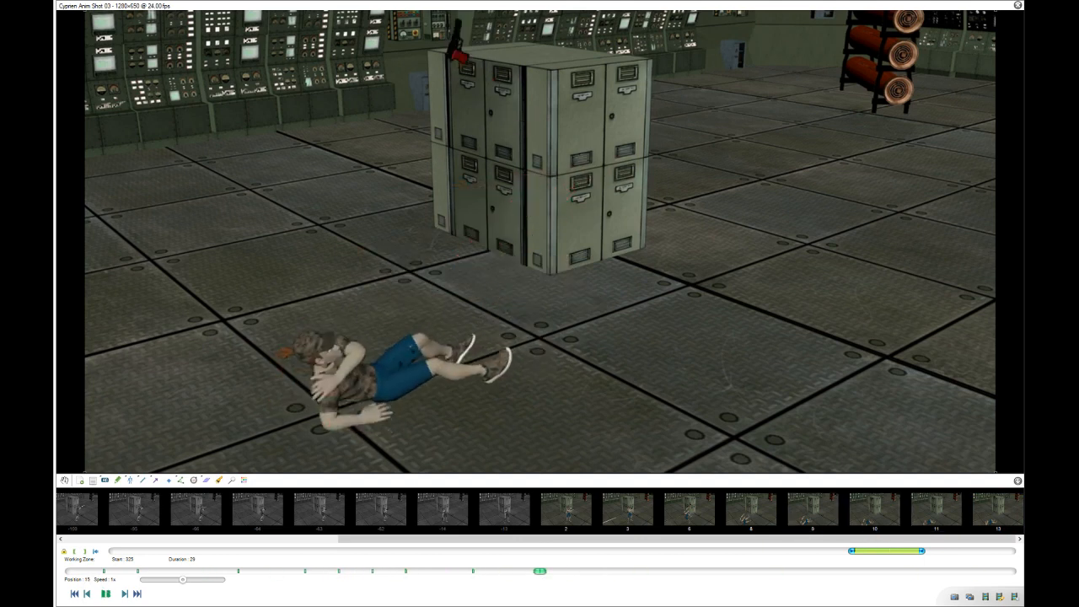
key(space)
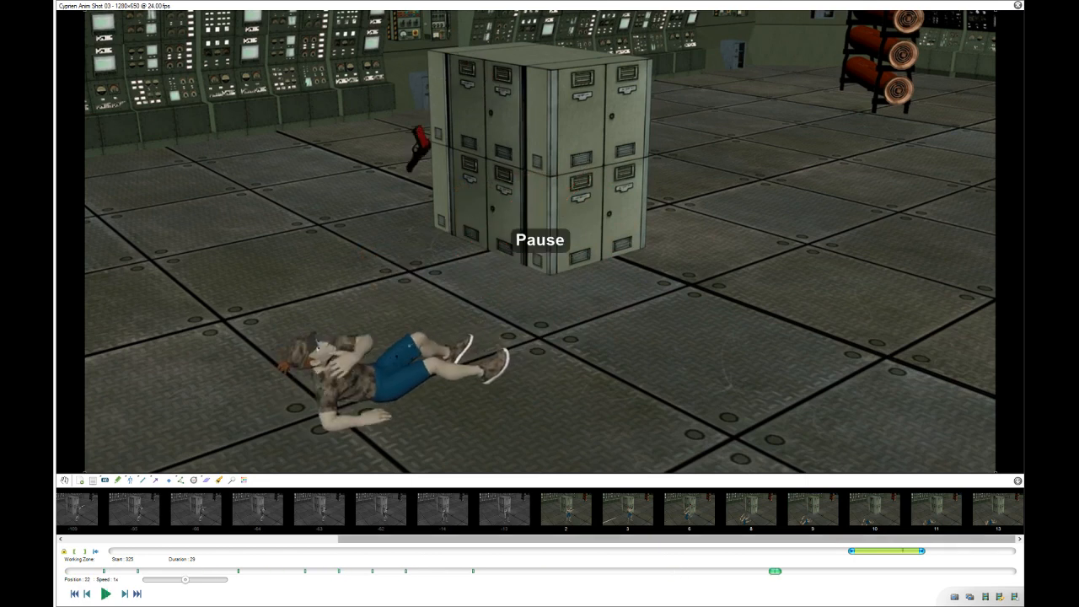
Replace the annotations on the working zone frame 8 key image with a small curved hook over the hips.
mouse_move(775, 571)
mouse_down()
mouse_move(233, 571)
mouse_move(305, 571)
mouse_up()
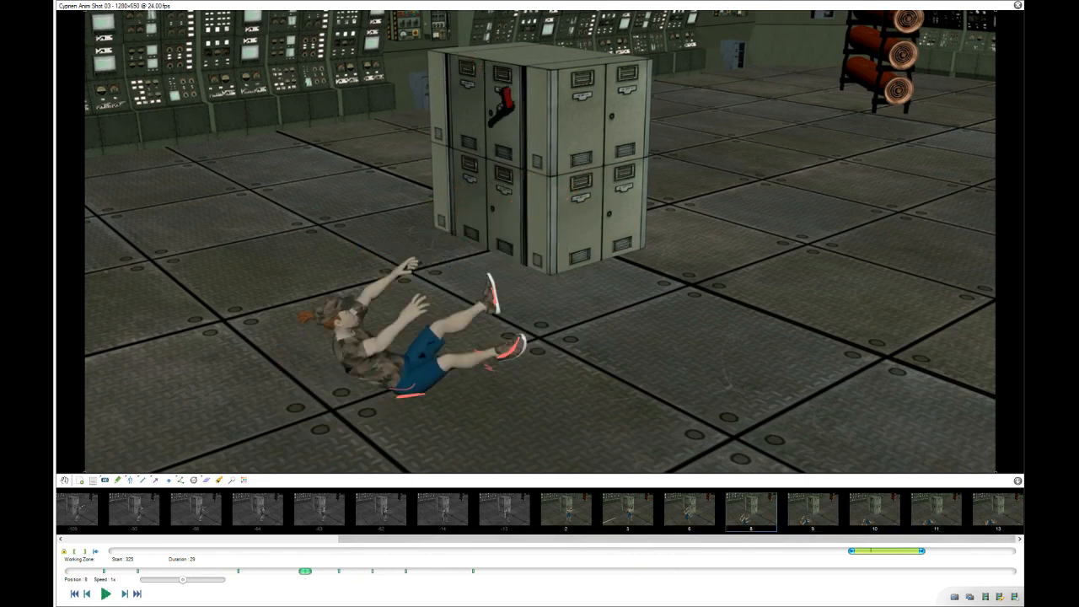
mouse_move(410, 371)
mouse_down()
mouse_move(405, 352)
mouse_move(395, 368)
mouse_up()
key(ctrl+Delete)
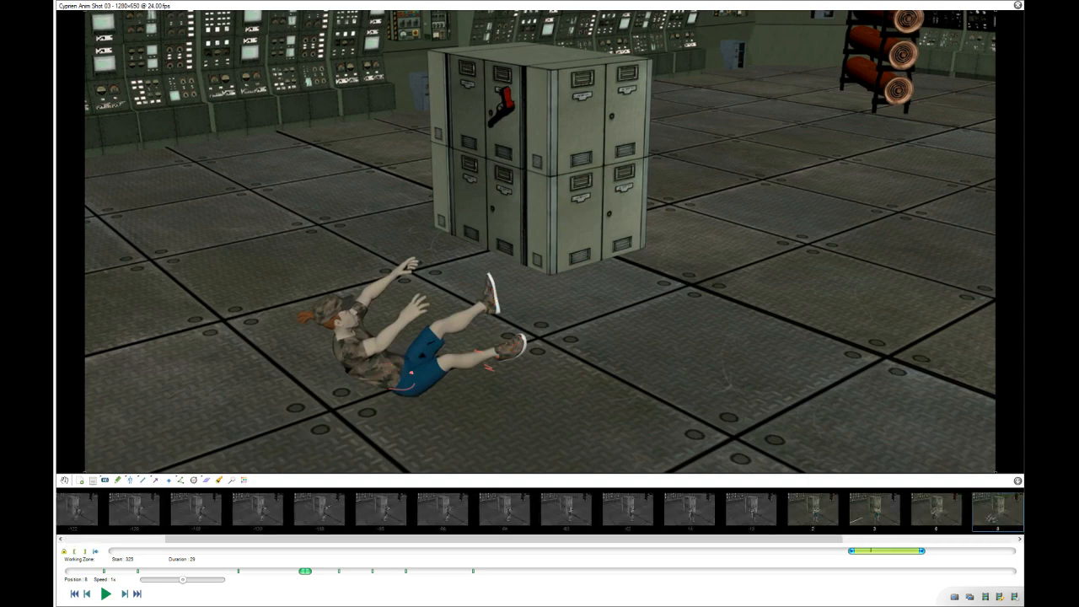
drag(411, 351, 402, 371)
key(Left)
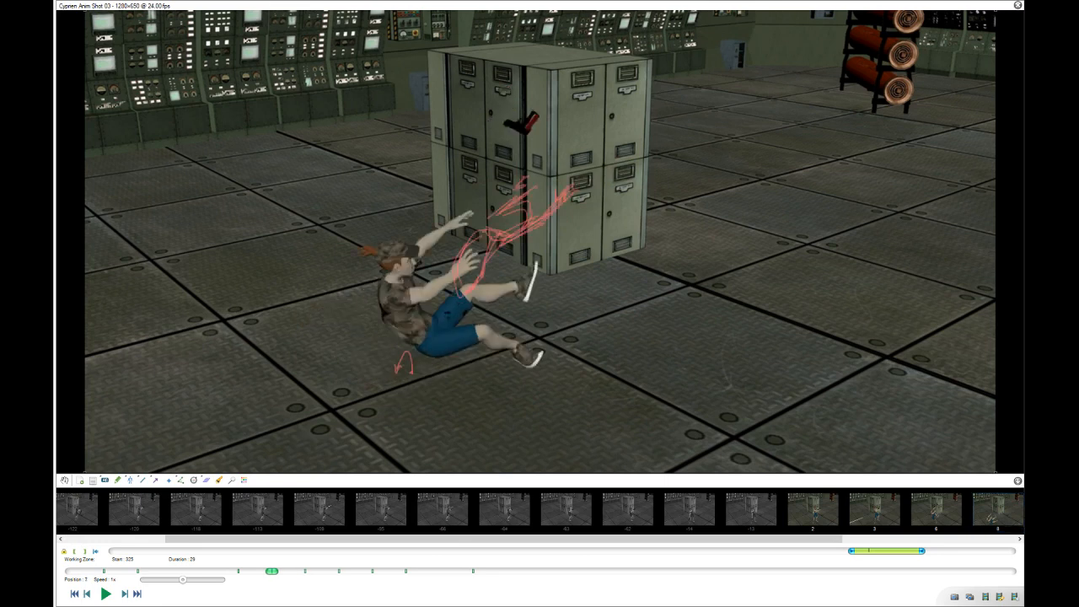
Step through the landing and settling from working zone frame 7 to frame 25 to examine the character's recovery.
key(Right)
key(Right)
key(Right)
key(Right)
key(Right)
key(Right)
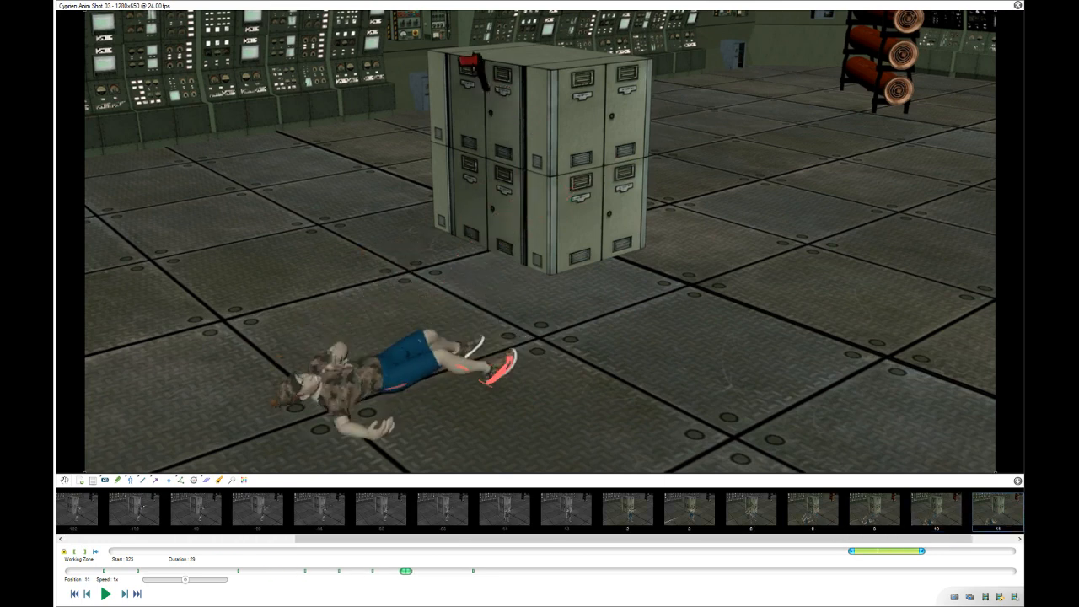
key(Right)
key(Right)
key(Right)
key(Right)
key(Right)
key(Right)
key(Right)
key(Right)
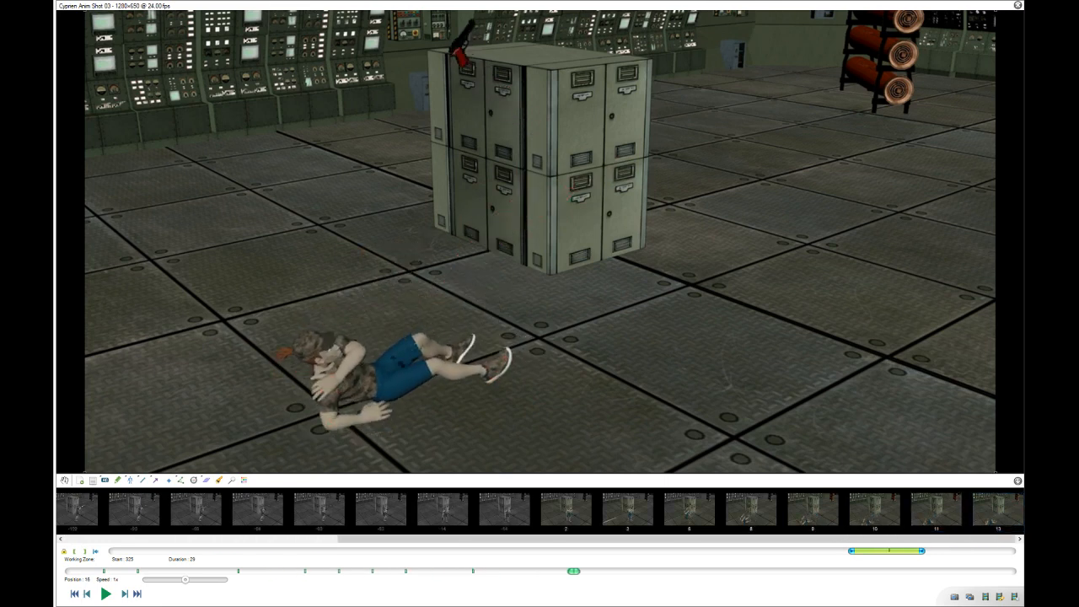
key(Right)
key(Right)
key(Right)
key(Right)
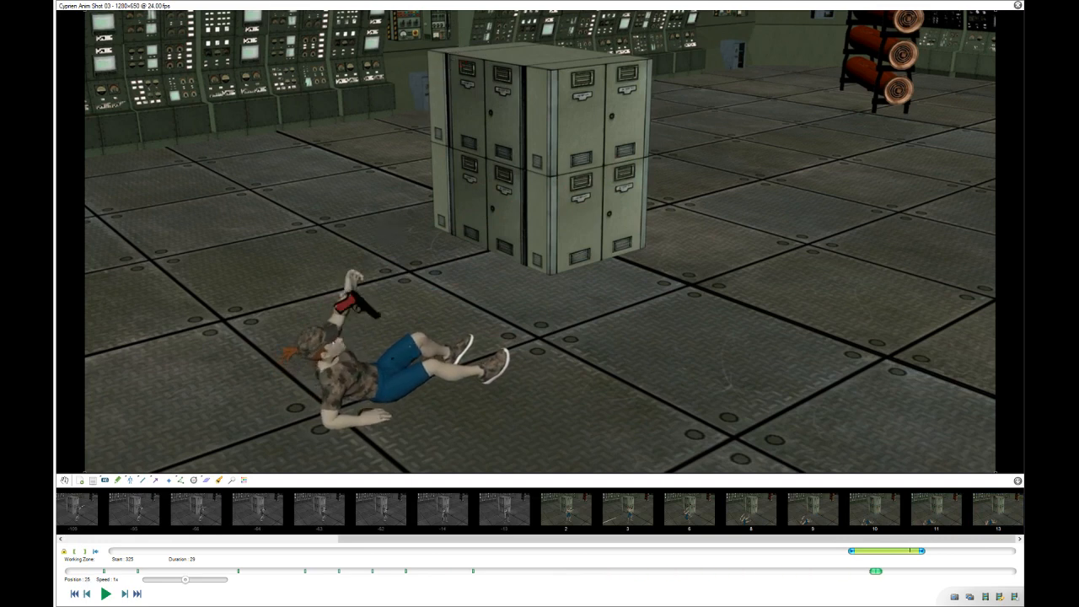
Step backward from working zone frame 25 to frame 10 to examine the arm raise and head movement in reverse.
key(Left)
key(Left)
key(Left)
key(Left)
key(Left)
key(Left)
key(Left)
key(Left)
key(Left)
key(Left)
key(Left)
key(Left)
key(Left)
key(Left)
key(Left)
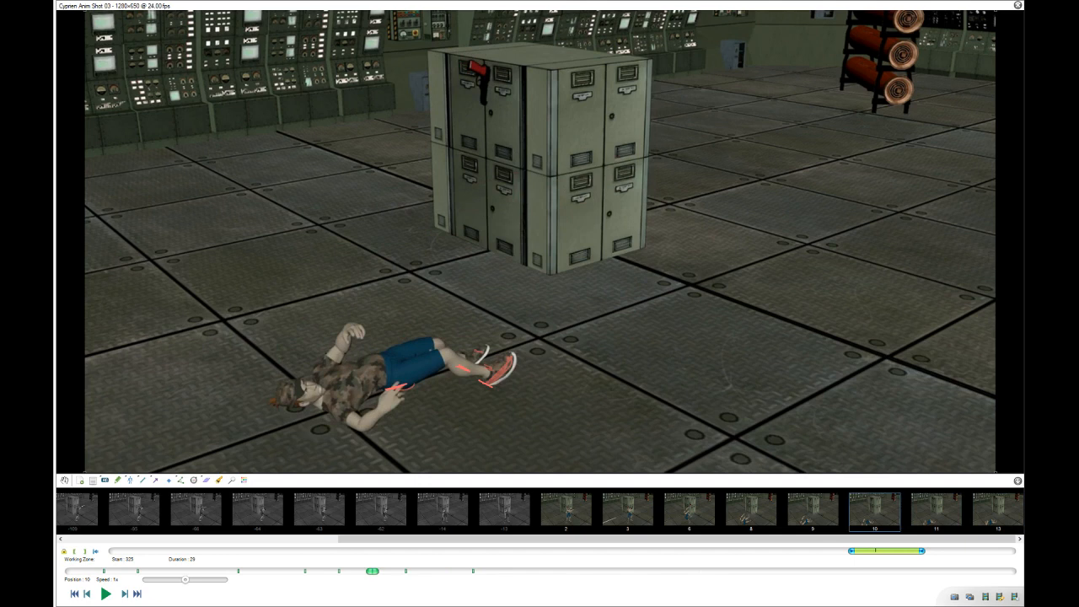
Step forward from working zone frame 10 to frame 25 to examine the arm movement leading to the gun catch.
key(Right)
key(Right)
key(Right)
key(Right)
key(Right)
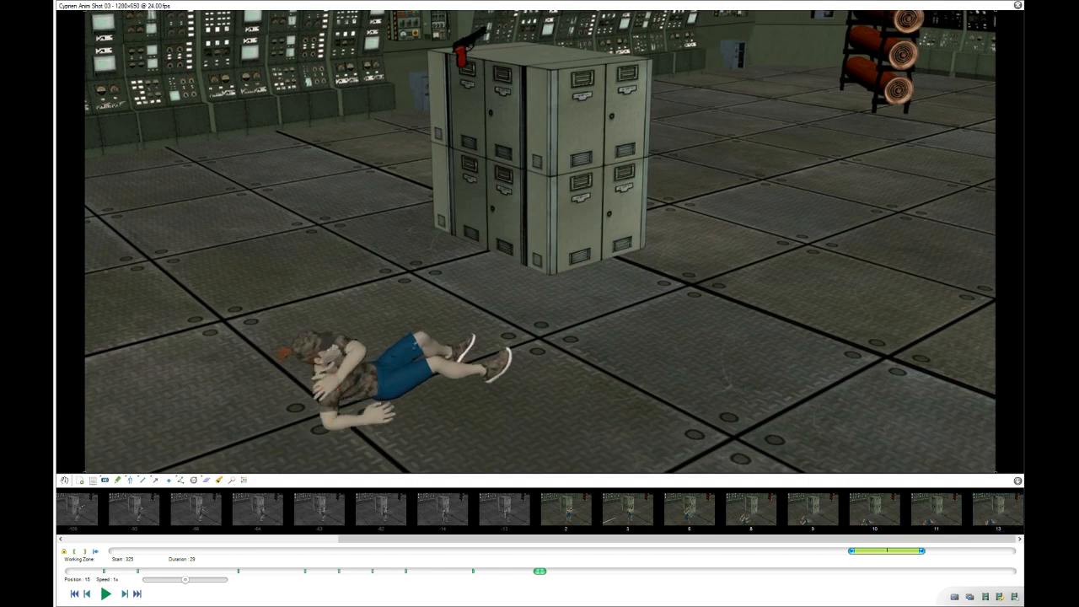
key(Right)
key(Right)
key(Right)
key(Right)
key(Right)
key(Right)
key(Right)
key(Right)
key(Right)
key(Right)
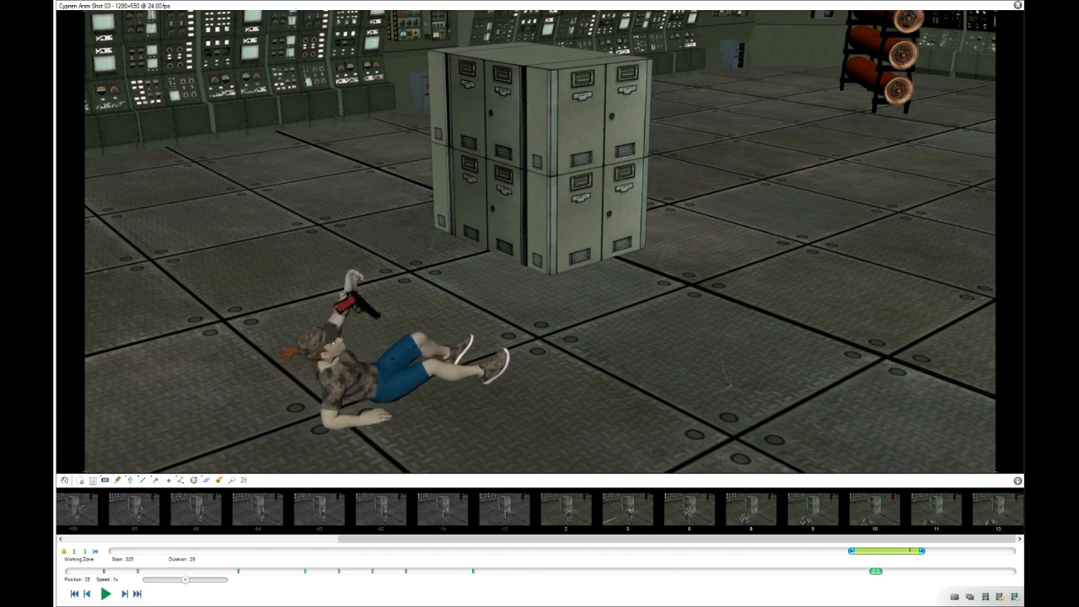
Compare the gun and hand positions just before and after working zone frame 25.
key(Left)
key(Left)
key(Left)
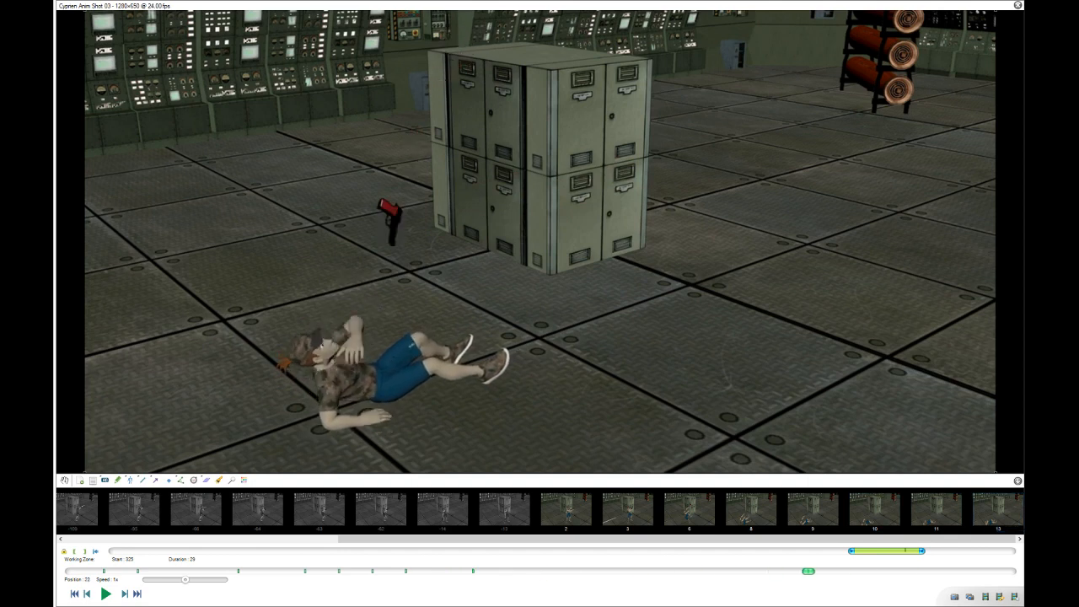
key(Right)
key(Right)
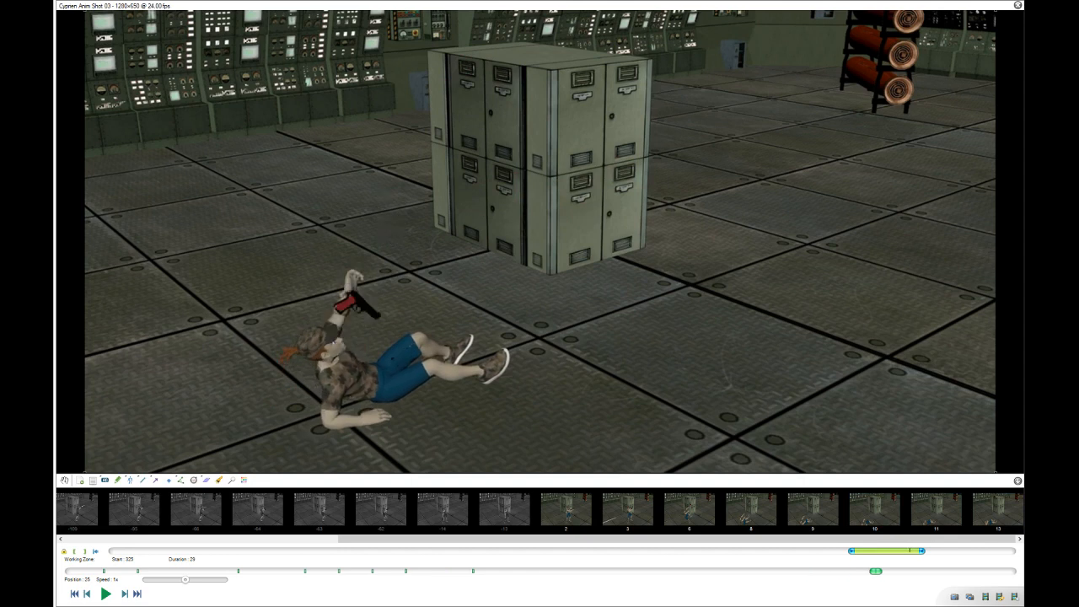
key(Right)
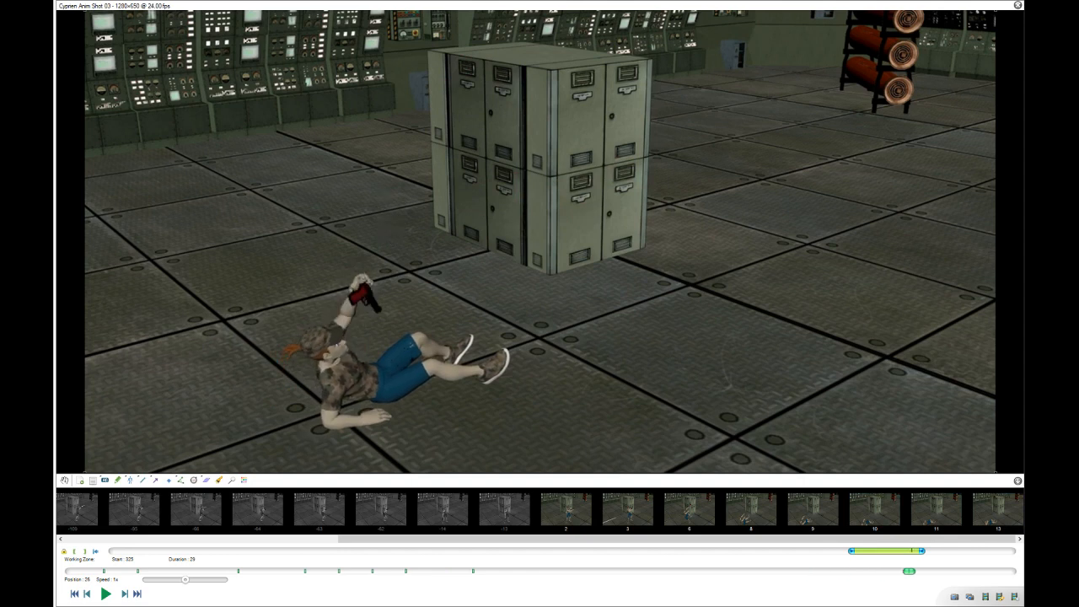
Mark the raised hand's position on a working zone frame 24 key image.
key(Left)
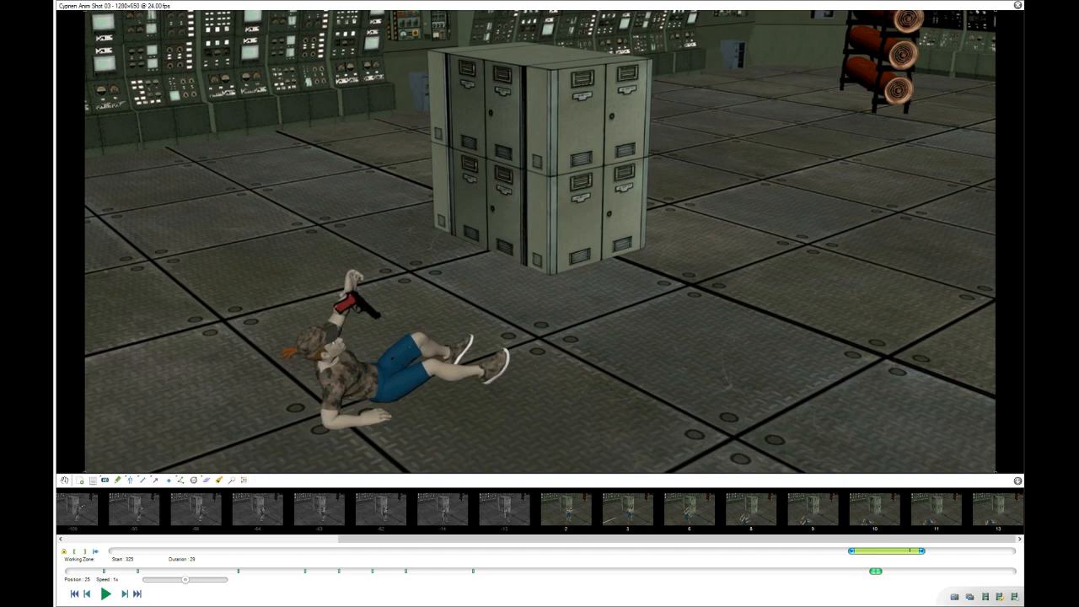
key(Left)
key(Left)
key(Left)
key(Right)
key(Right)
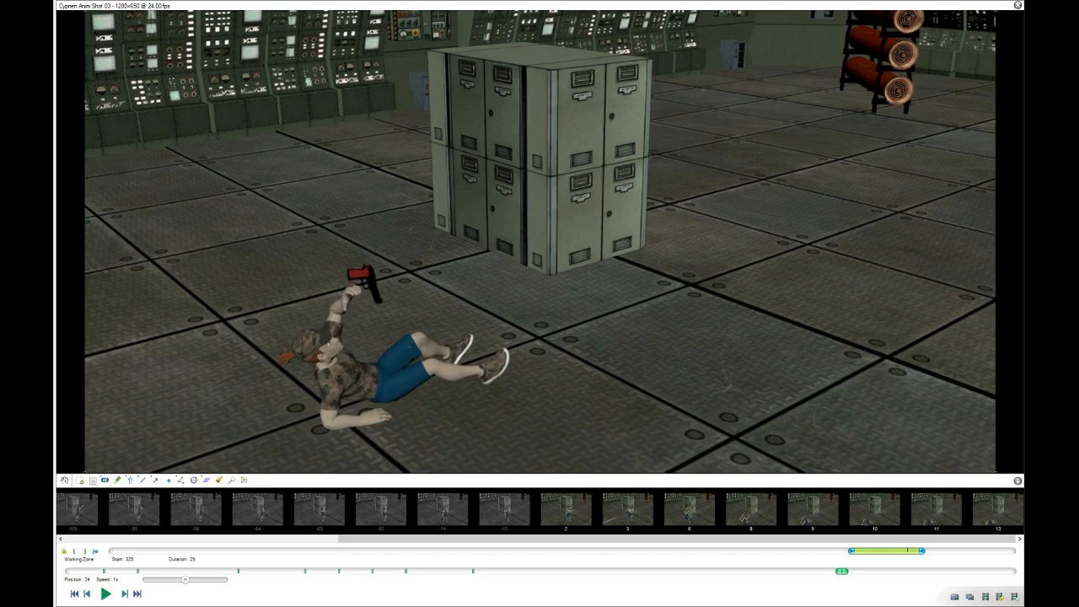
key(Insert)
key(Right)
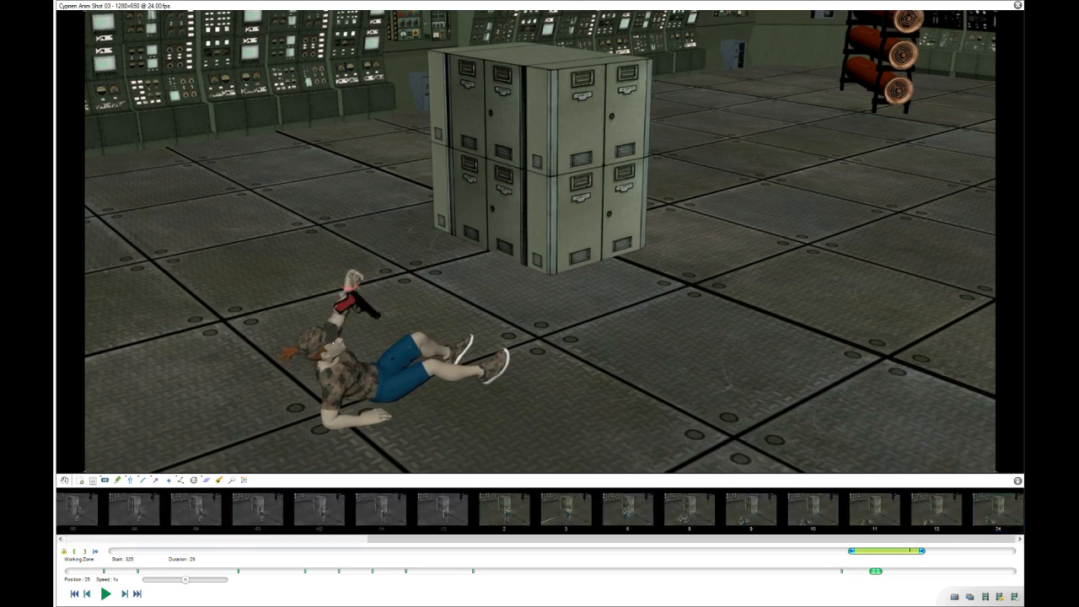
Check the frames after the gun catch and mark the gun beside the forearm on a working zone frame 25 key image.
key(Right)
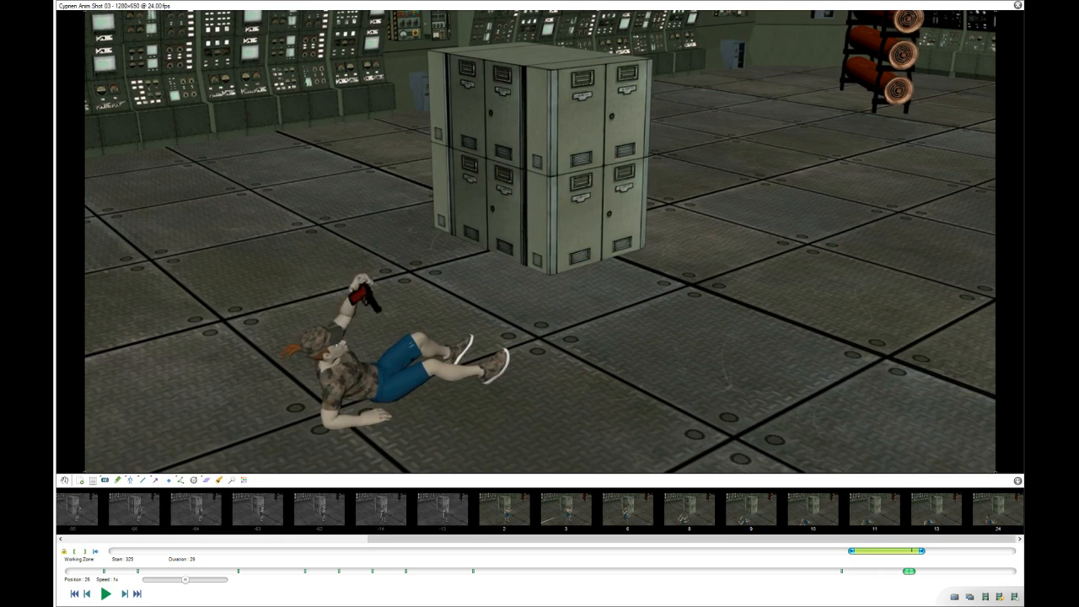
key(Right)
key(Left)
key(Left)
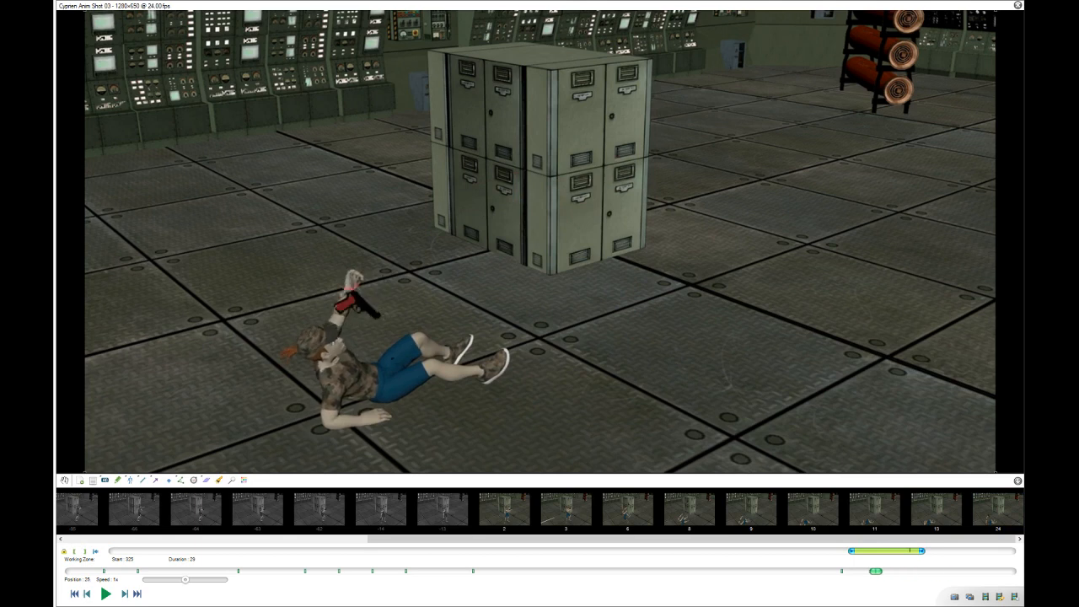
click(340, 313)
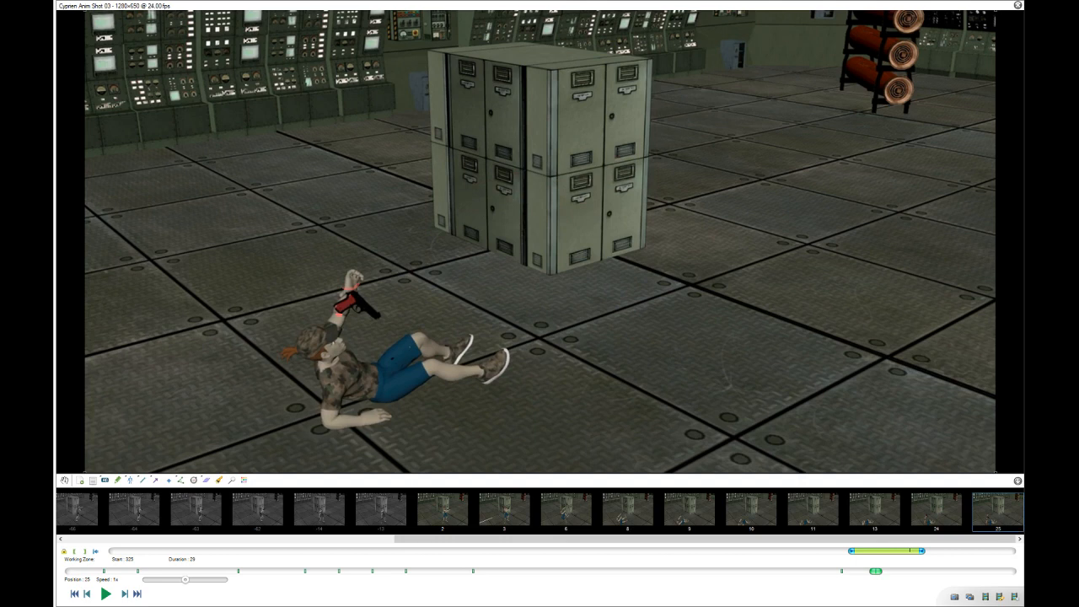
Clear the working zone frame 24 key image's marks and outline the gun and the raised hand on that frame.
key(Left)
key(Left)
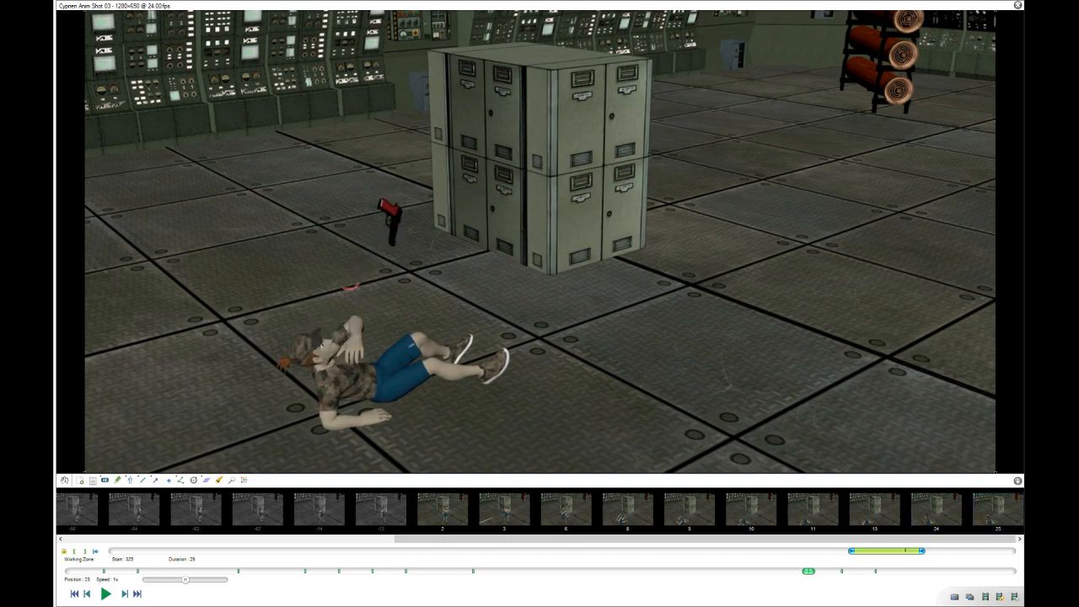
key(Right)
key(ctrl+Delete)
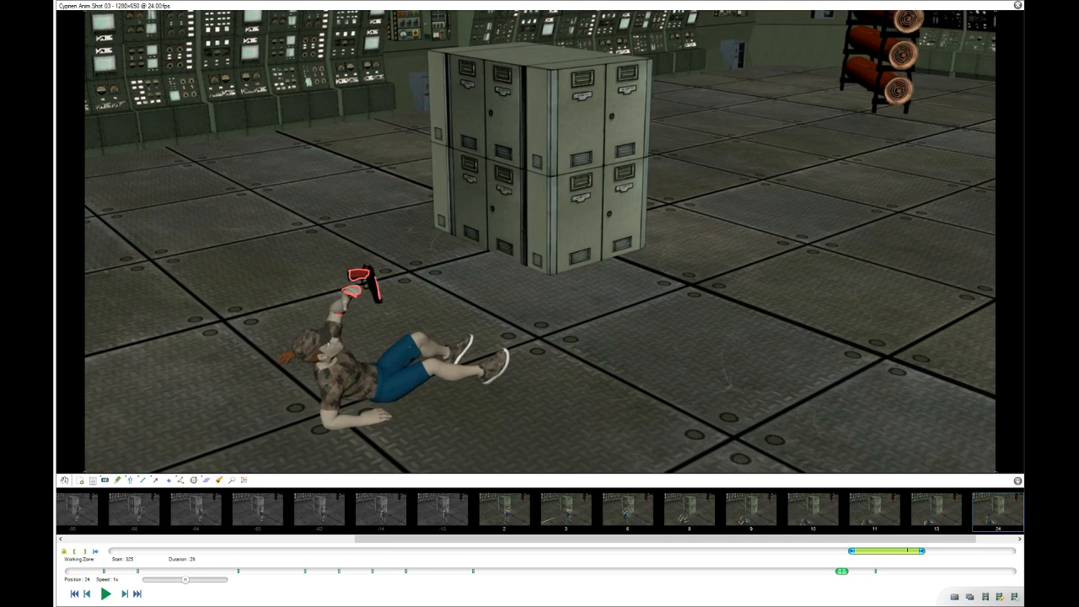
Compare the gun and hand against the outlines in the frames around working zone frame 24 and replay the gun catch.
key(Left)
key(Right)
key(Right)
key(Right)
key(Left)
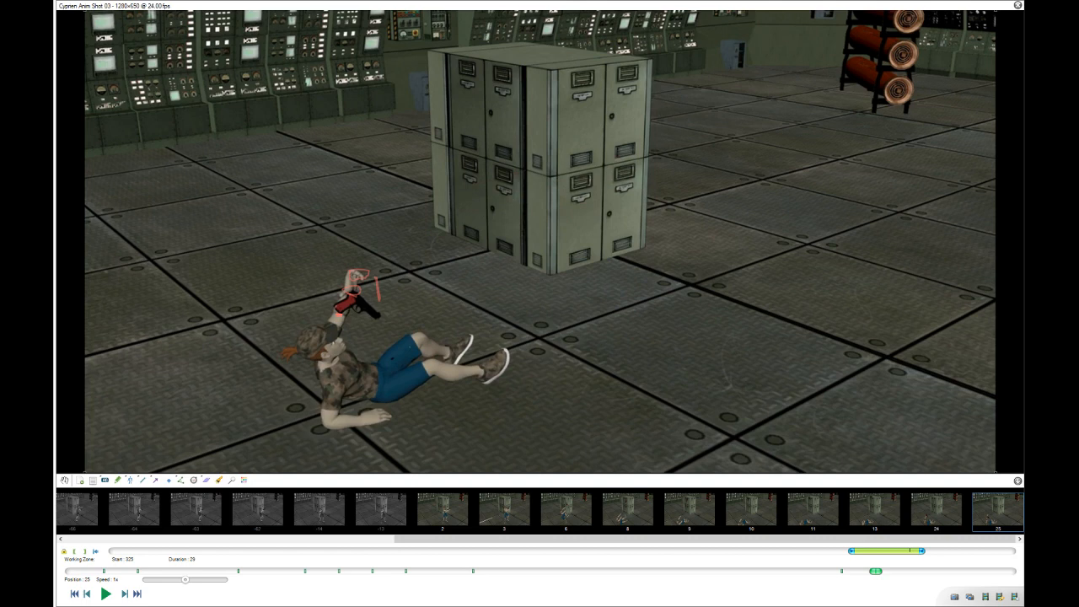
key(space)
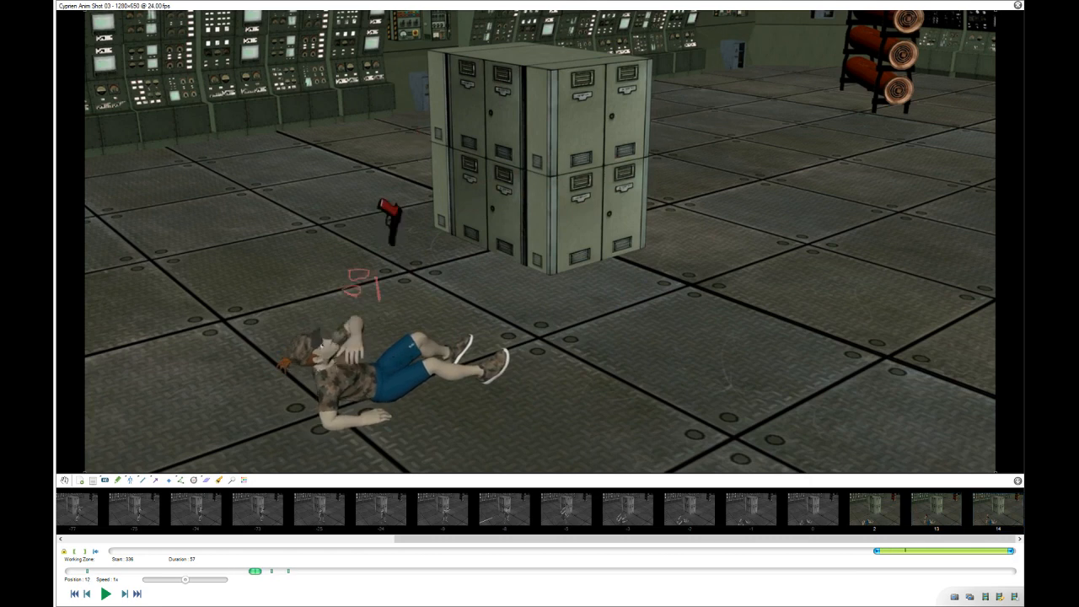
Track the hand's path from working zone frame 10 through frame 14.
key(Right)
key(Left)
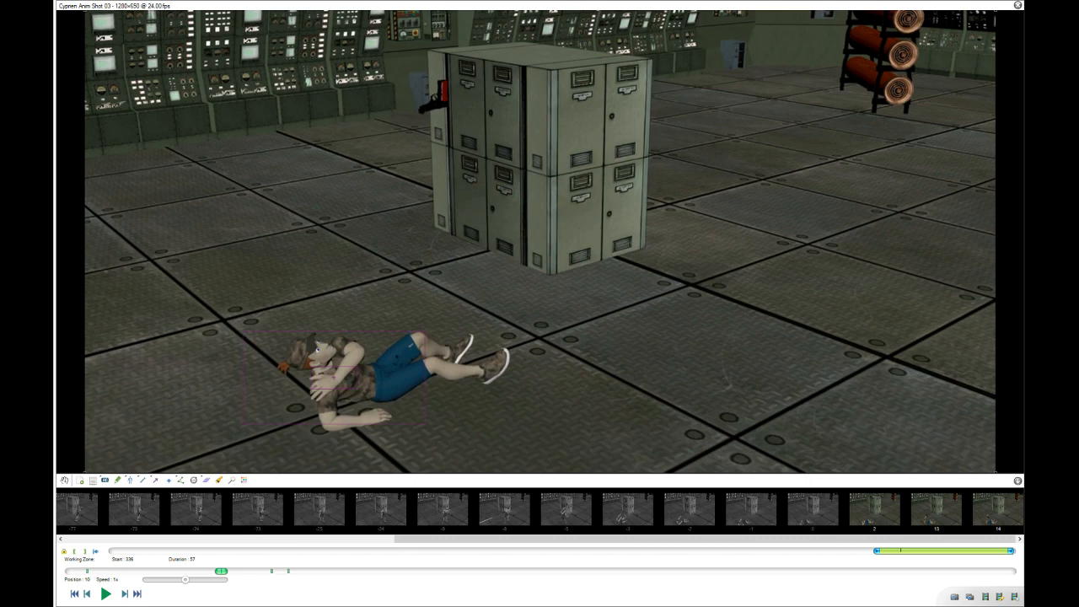
key(Right)
key(Right)
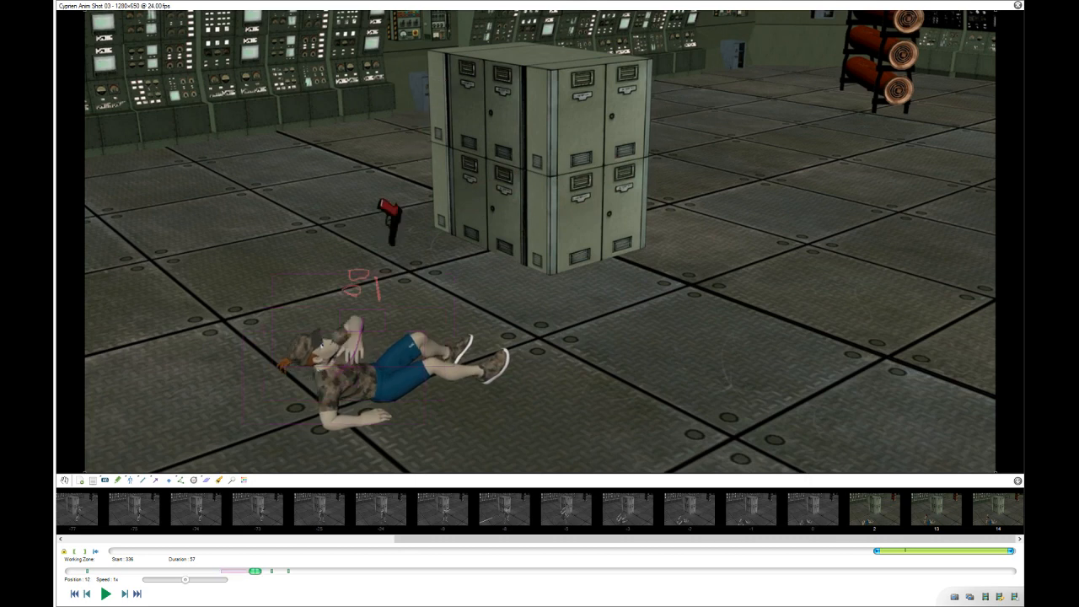
key(Right)
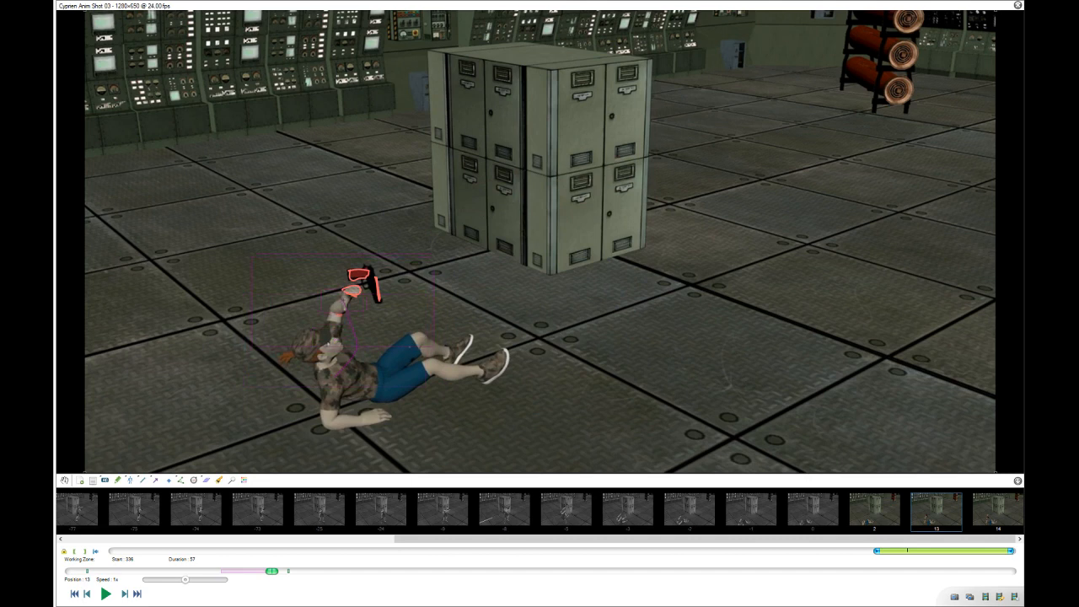
key(Right)
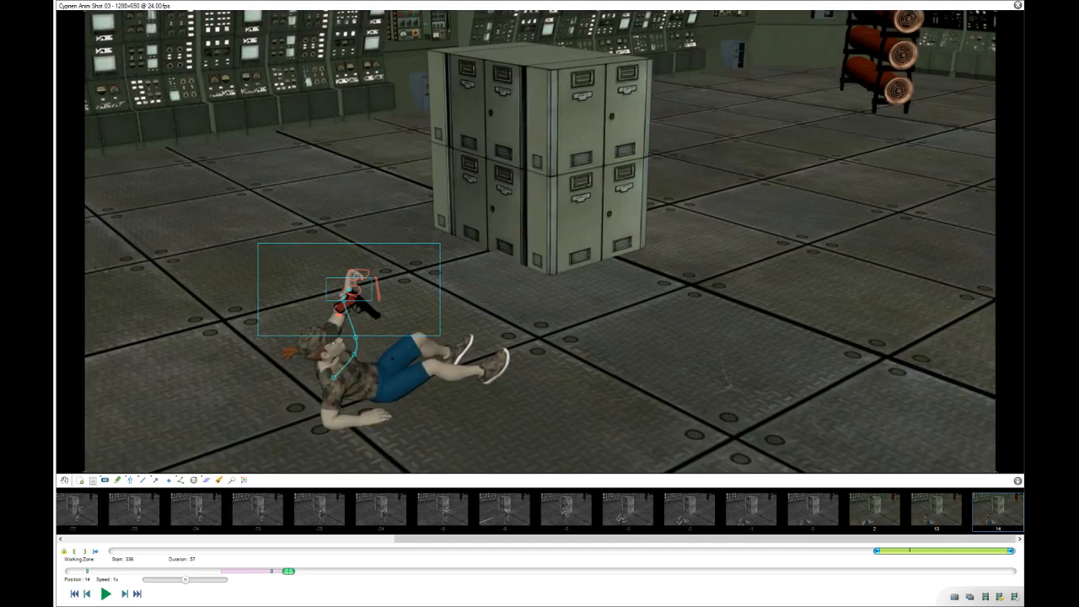
Compare the hand's pose with its tracked path frame by frame between working zone frames 10 and 14.
key(Left)
key(Left)
key(Left)
key(Left)
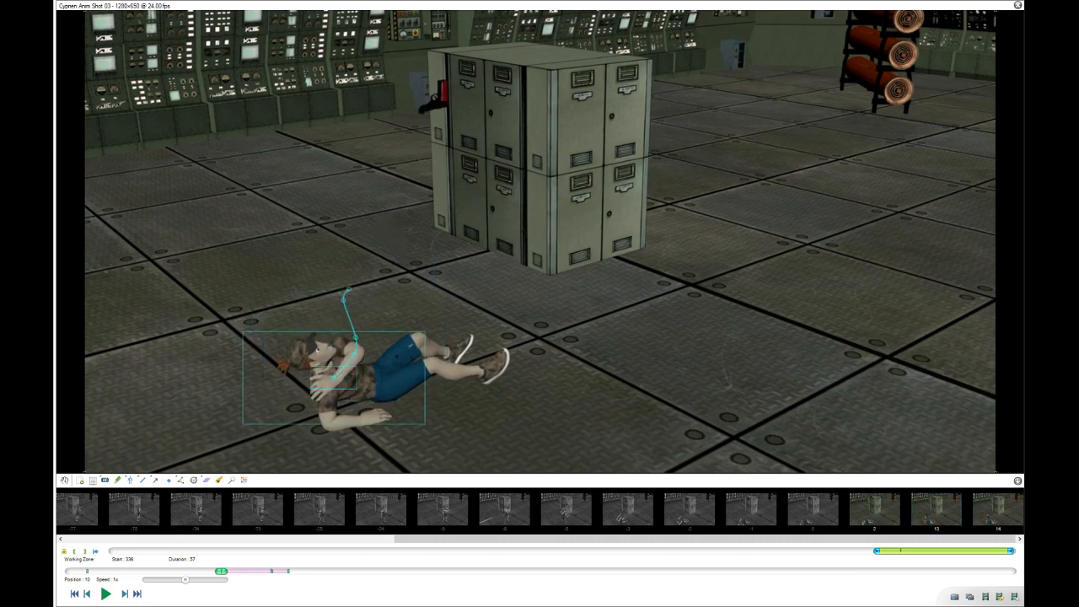
key(Right)
key(Right)
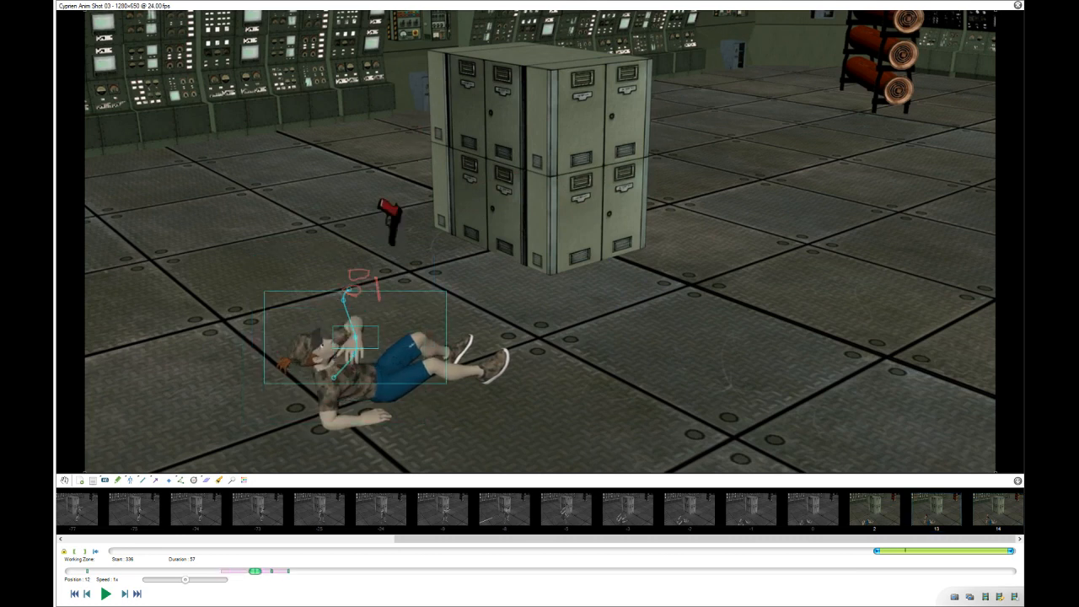
key(Left)
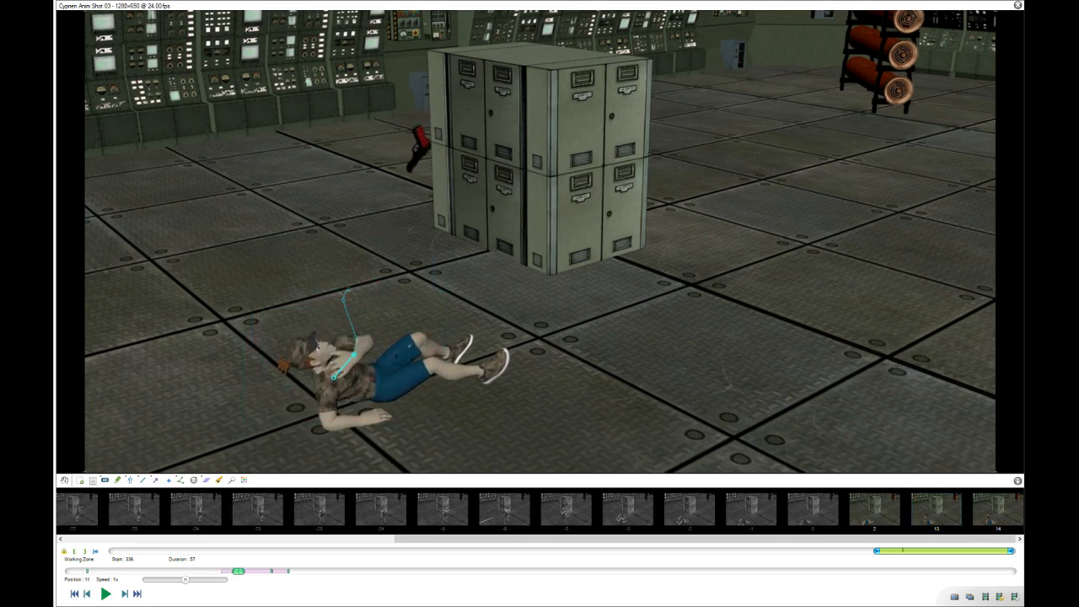
key(Right)
key(Right)
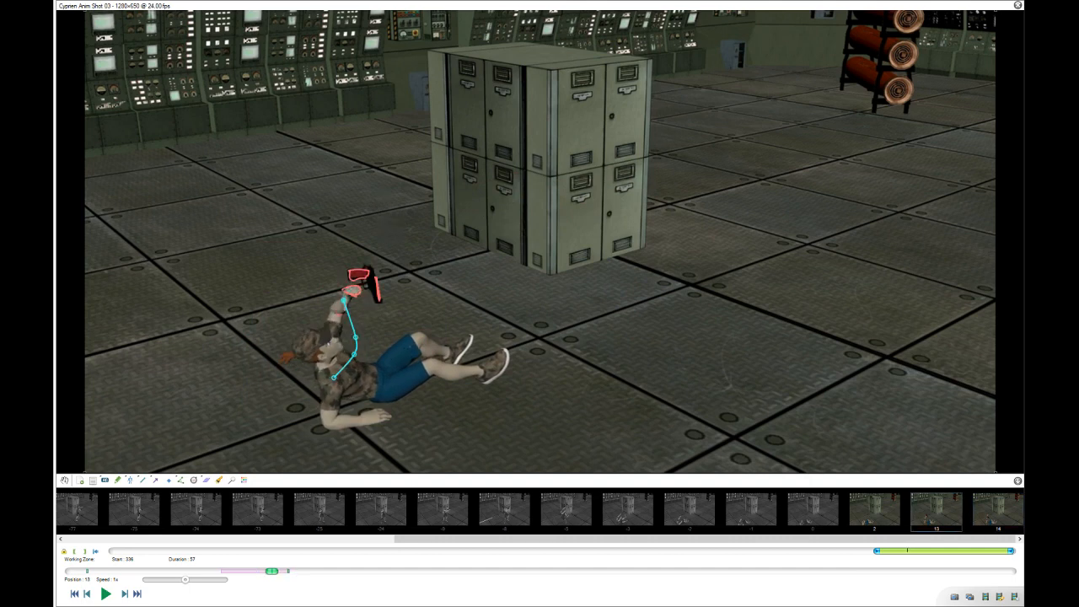
key(Left)
key(Left)
key(Right)
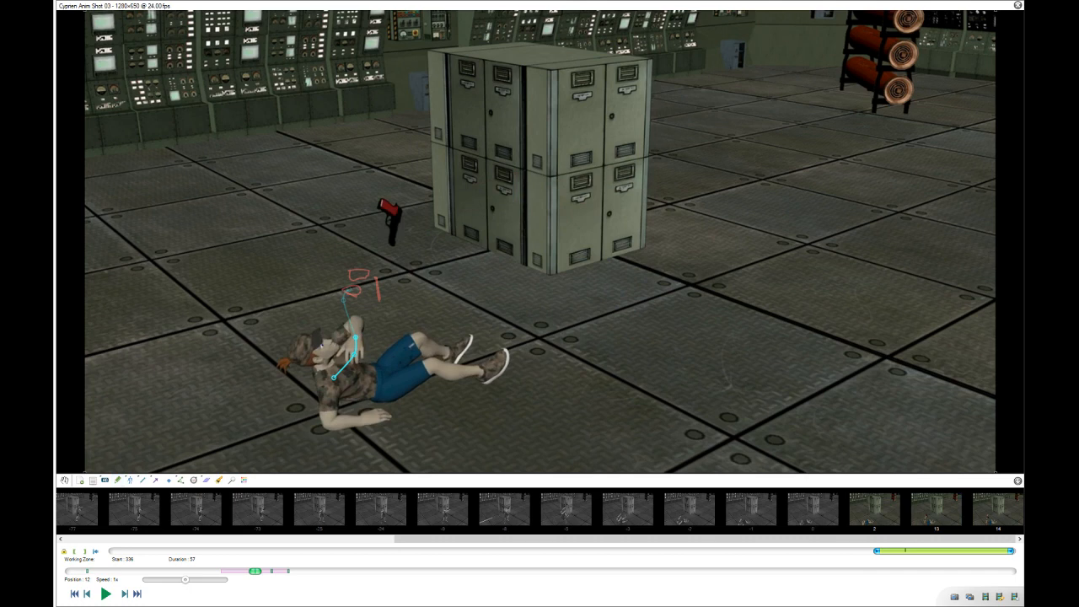
key(Left)
key(Left)
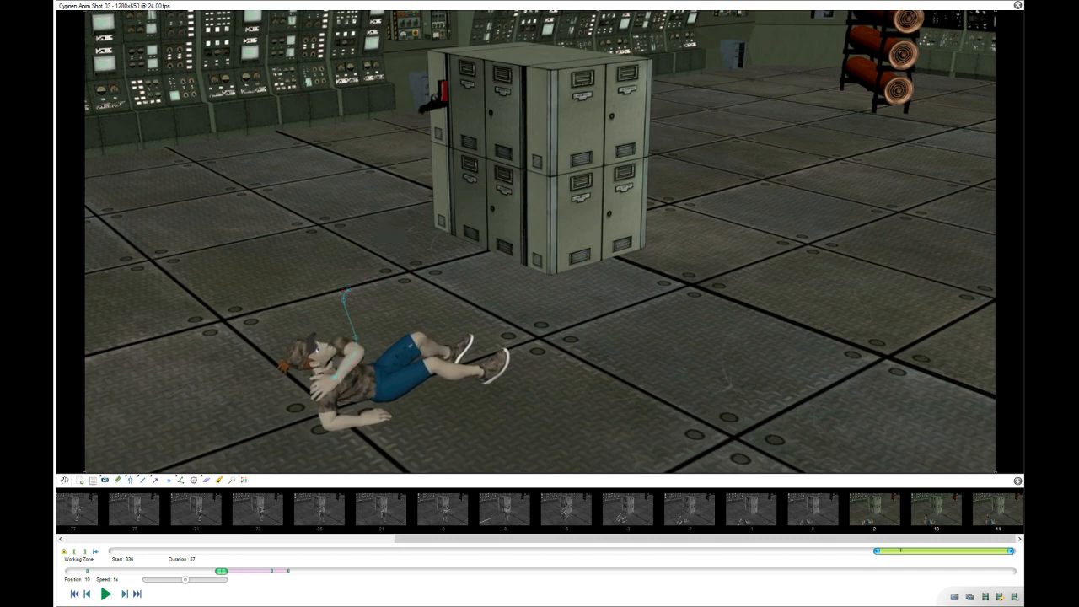
key(Right)
key(Right)
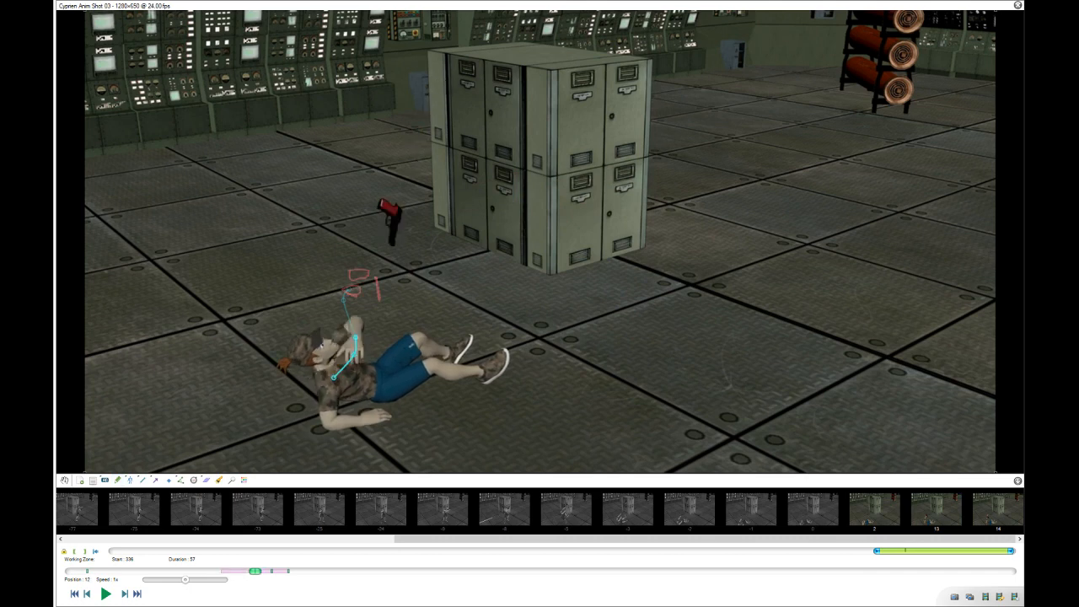
key(Right)
key(Right)
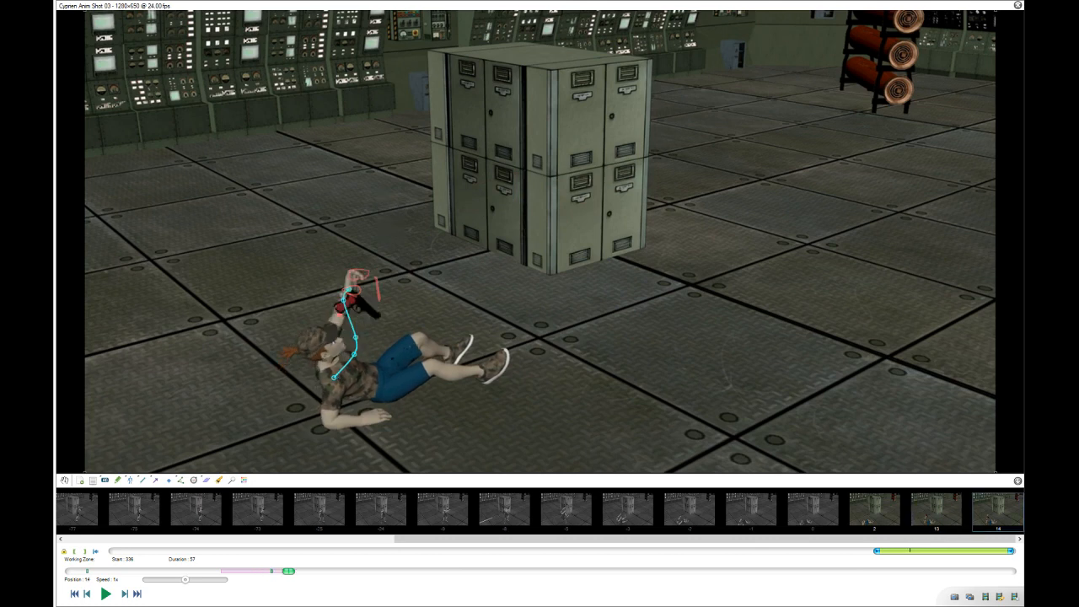
key(Left)
key(Left)
key(Left)
key(Left)
key(Right)
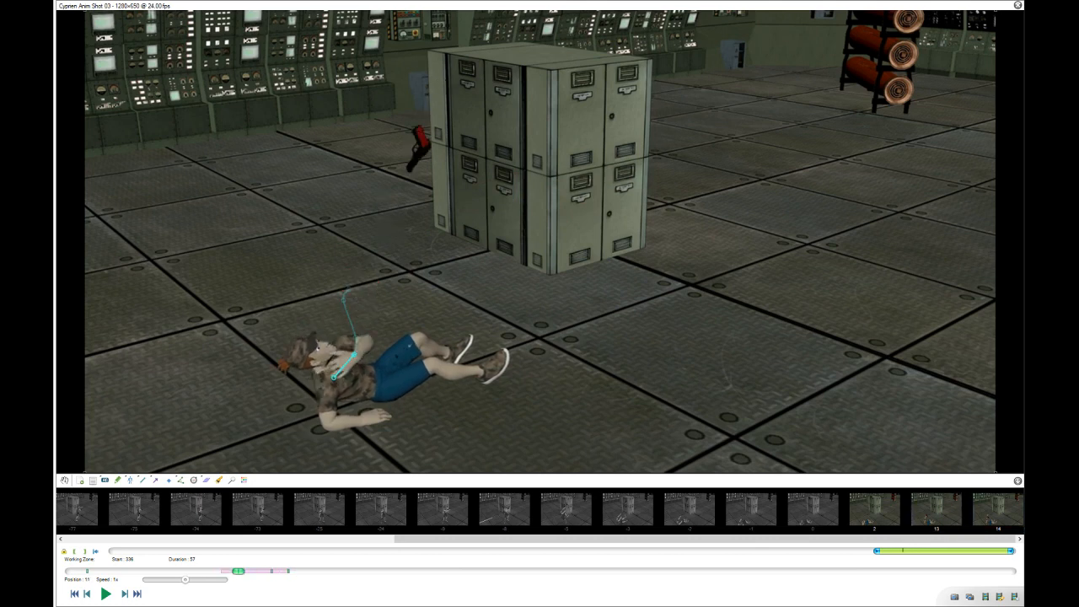
Sketch alternative hand paths from the chest up to the catch point on a working zone frame 11 key image and check them on neighbouring frames.
mouse_move(344, 351)
mouse_down()
mouse_move(356, 292)
mouse_move(349, 318)
mouse_up()
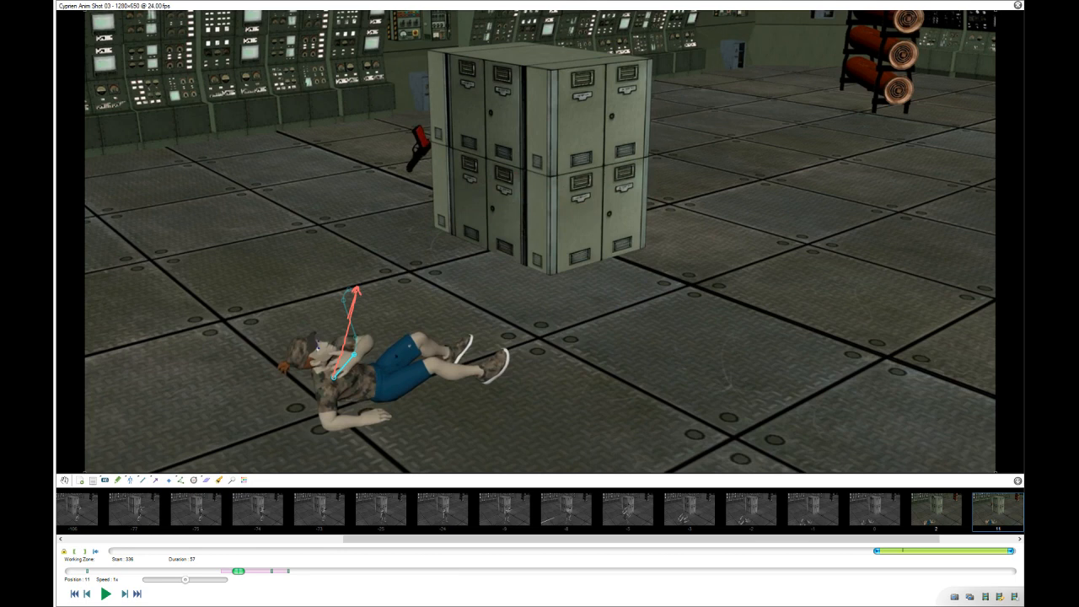
drag(362, 341, 357, 291)
key(Left)
key(Left)
key(Right)
key(Right)
key(Right)
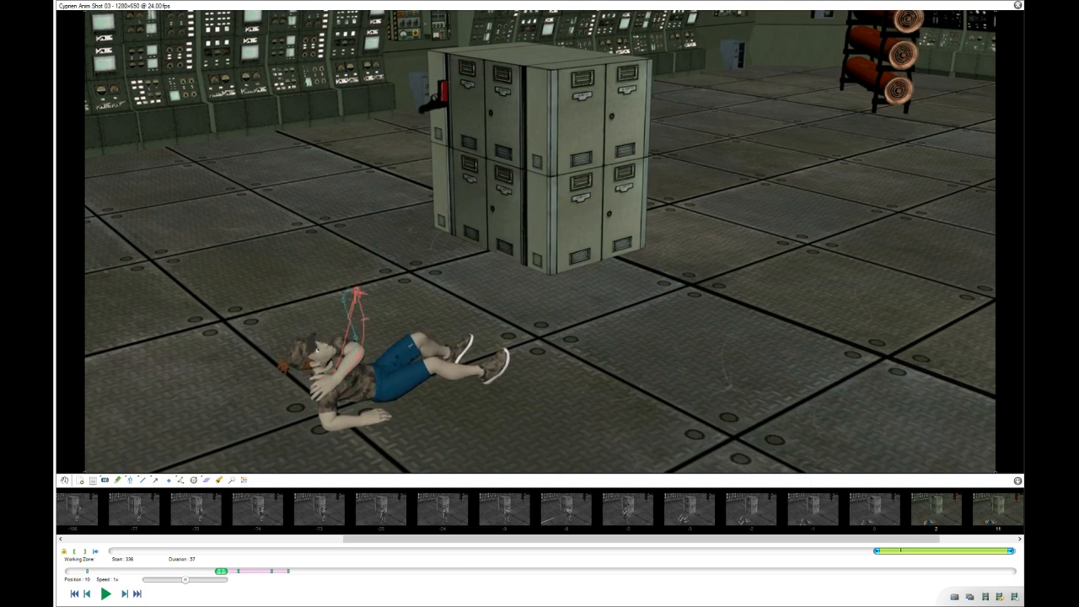
key(Right)
key(Right)
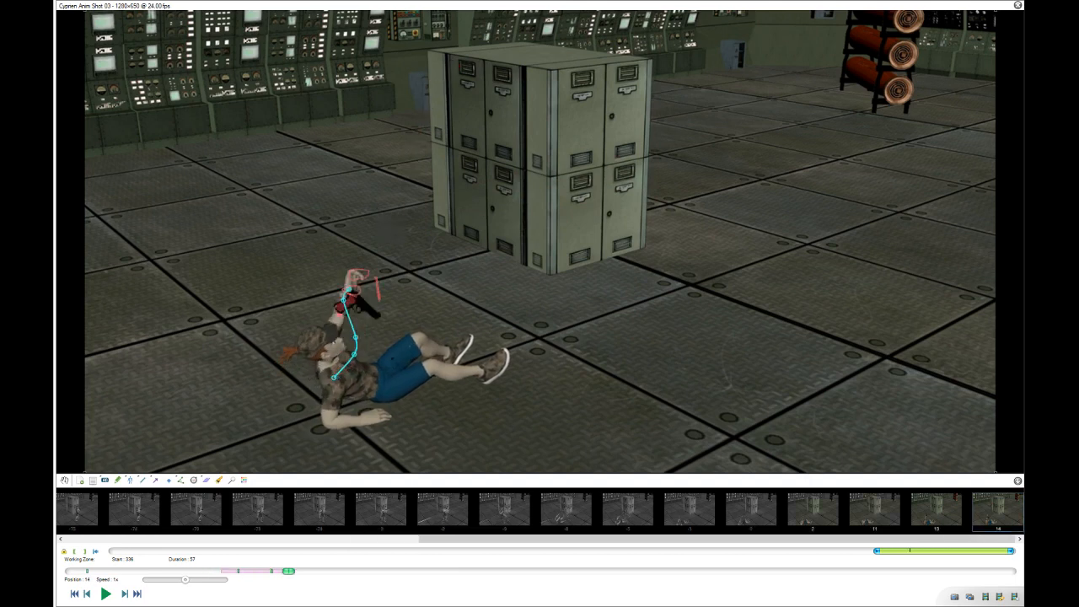
Draw an arc from the raised hand over and down to the feet on a working zone frame 17 key image.
key(Left)
key(Right)
key(Right)
key(Right)
key(Right)
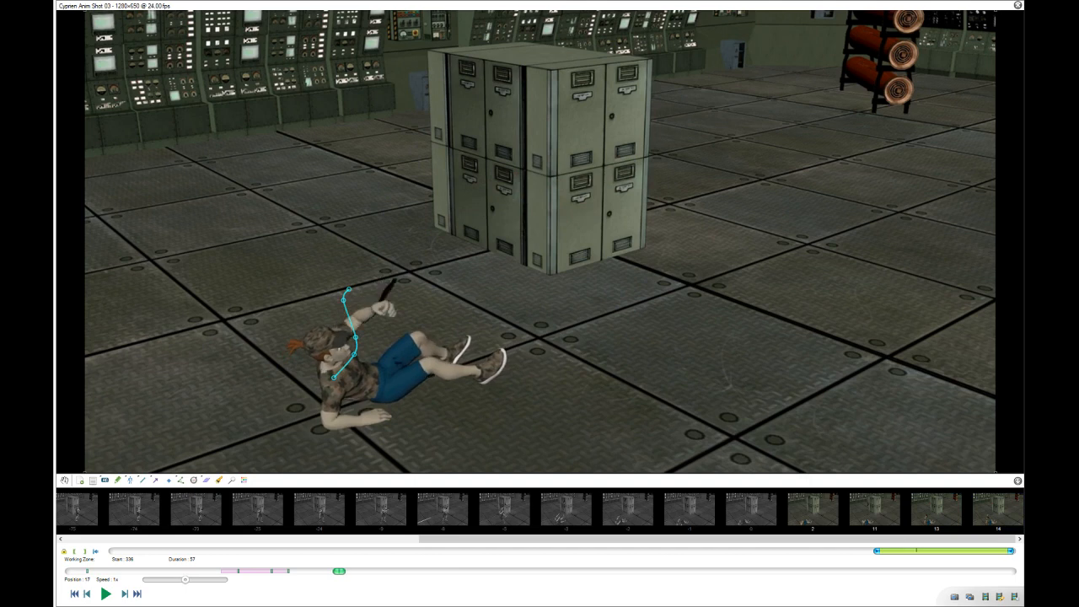
mouse_move(379, 290)
mouse_down()
mouse_move(409, 262)
mouse_move(438, 356)
mouse_up()
key(ctrl+z)
key(Right)
key(Right)
key(Right)
key(Right)
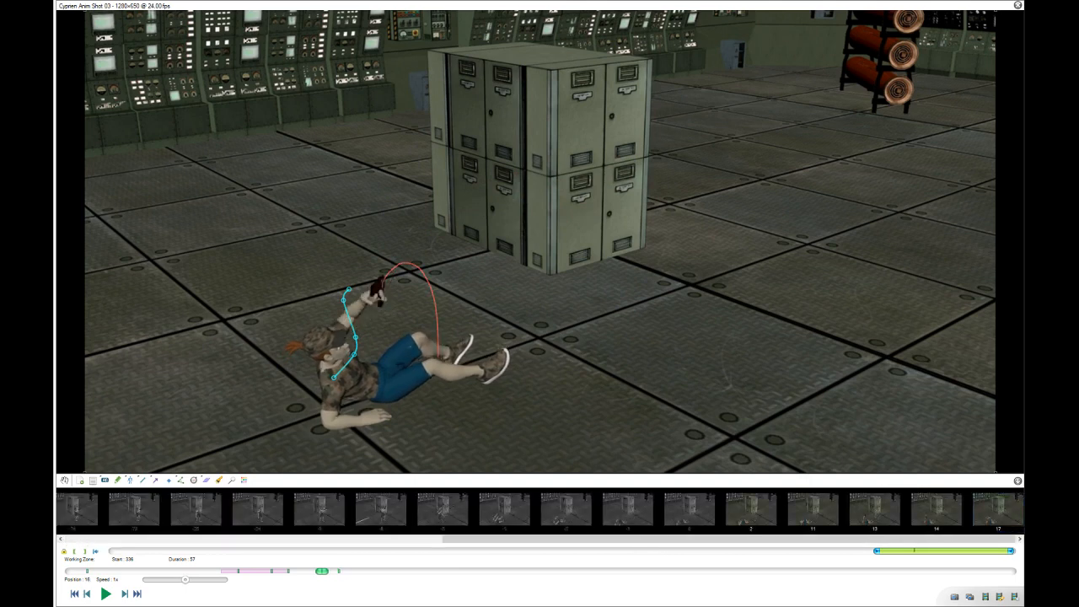
Add a key image at working zone frame 22, where the character rolls forward with the gun.
key(Right)
key(Right)
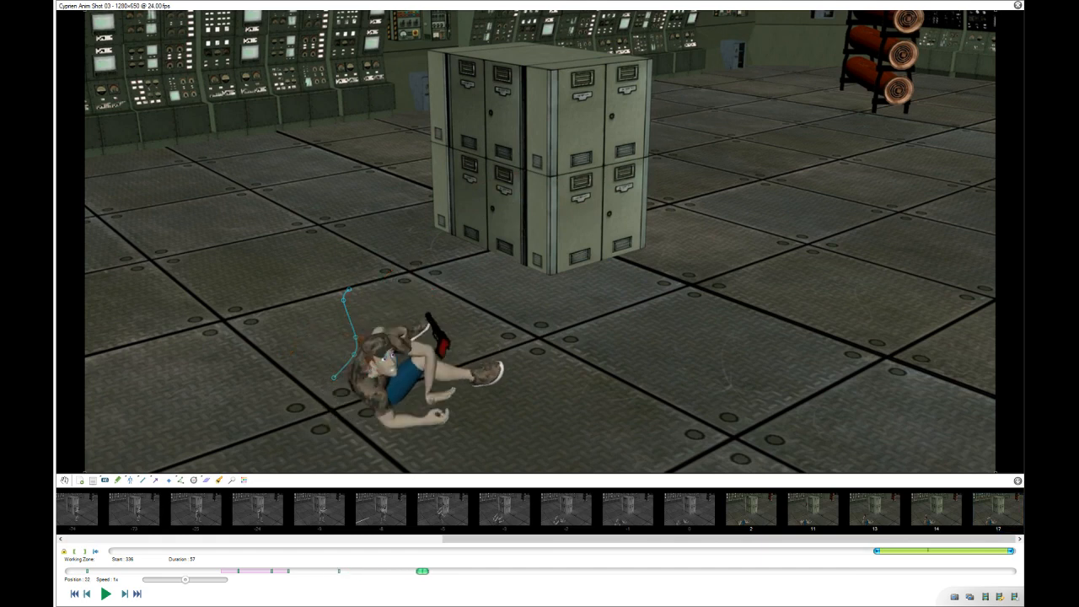
key(Left)
key(Left)
key(Right)
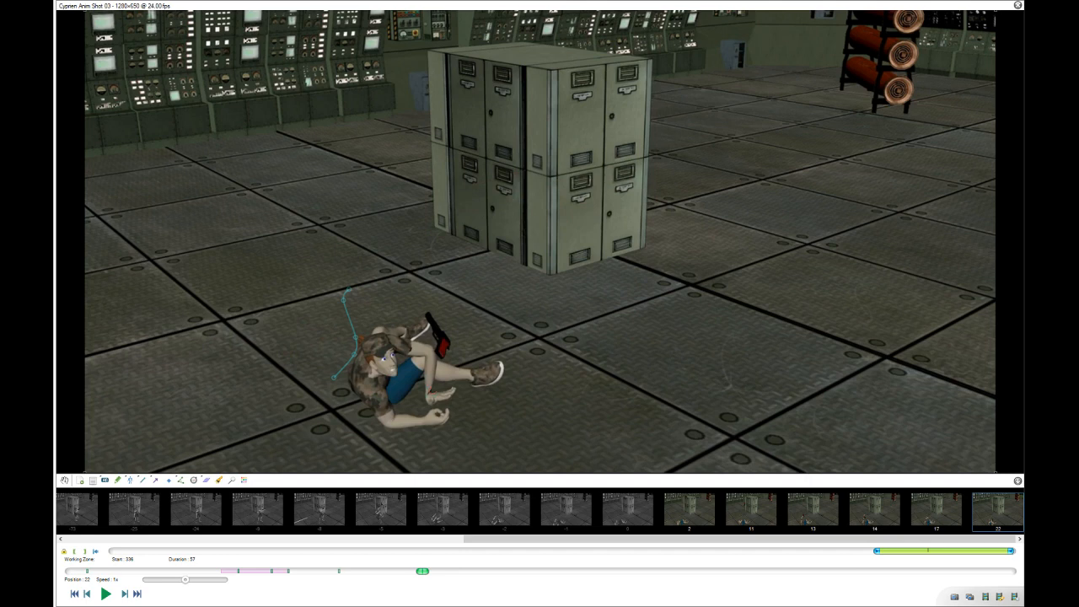
Add a key image at working zone frame 25 and check the arm poses in the surrounding frames.
key(Right)
key(Right)
key(Right)
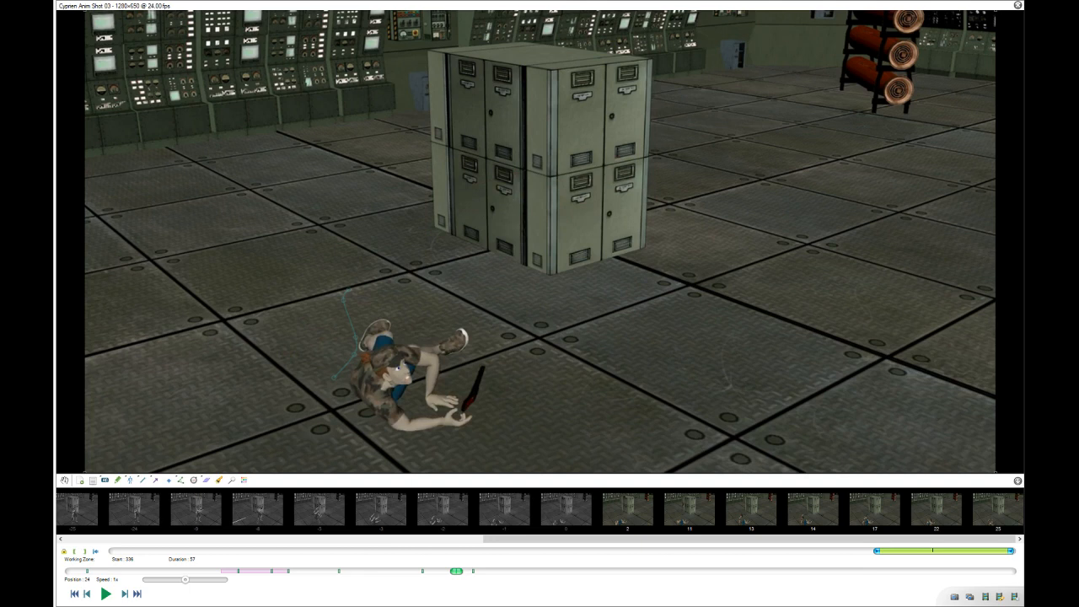
key(Right)
key(Right)
key(Right)
key(Right)
key(Left)
key(Left)
key(Left)
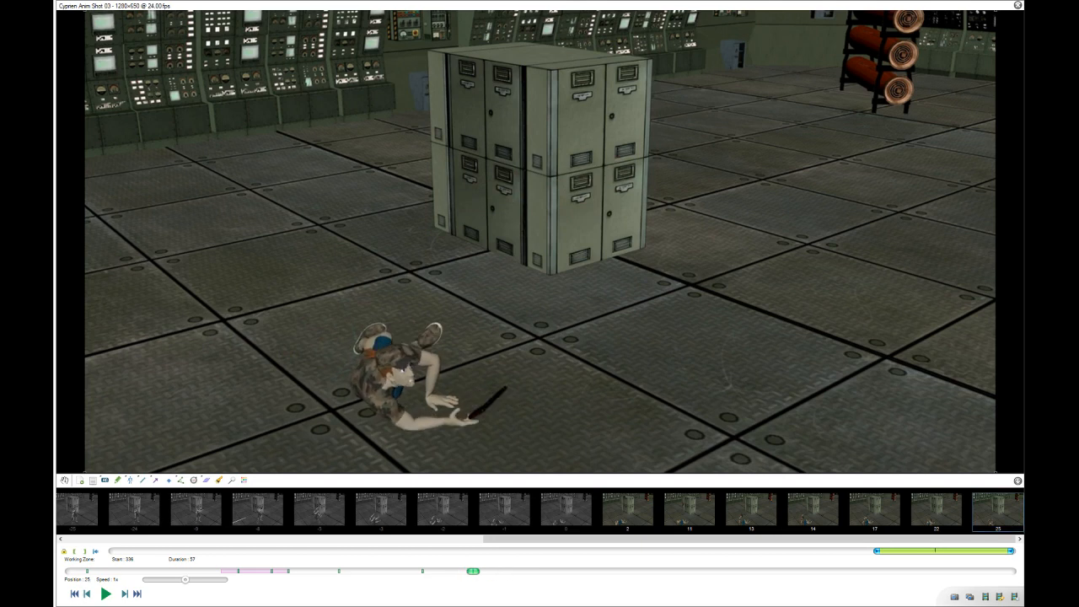
Mark the bent arm on working zone frame 26, and sketch a shoulder-drop arrow and an outstretched arm with a hand on frame 24.
key(Right)
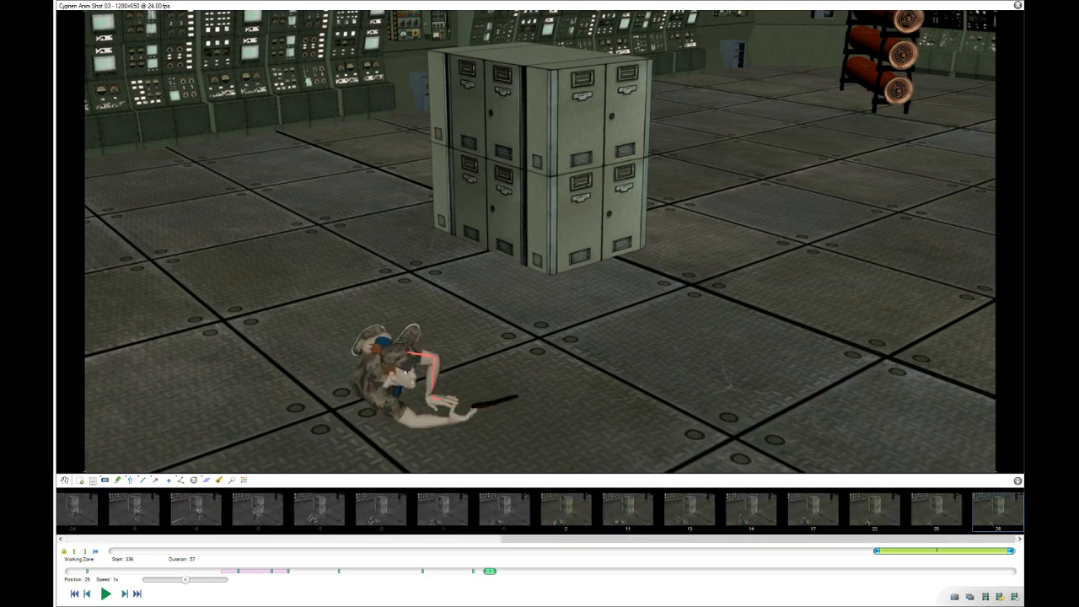
mouse_move(372, 393)
mouse_down()
mouse_move(401, 417)
mouse_move(453, 422)
mouse_move(417, 427)
mouse_up()
drag(355, 386, 379, 385)
key(space)
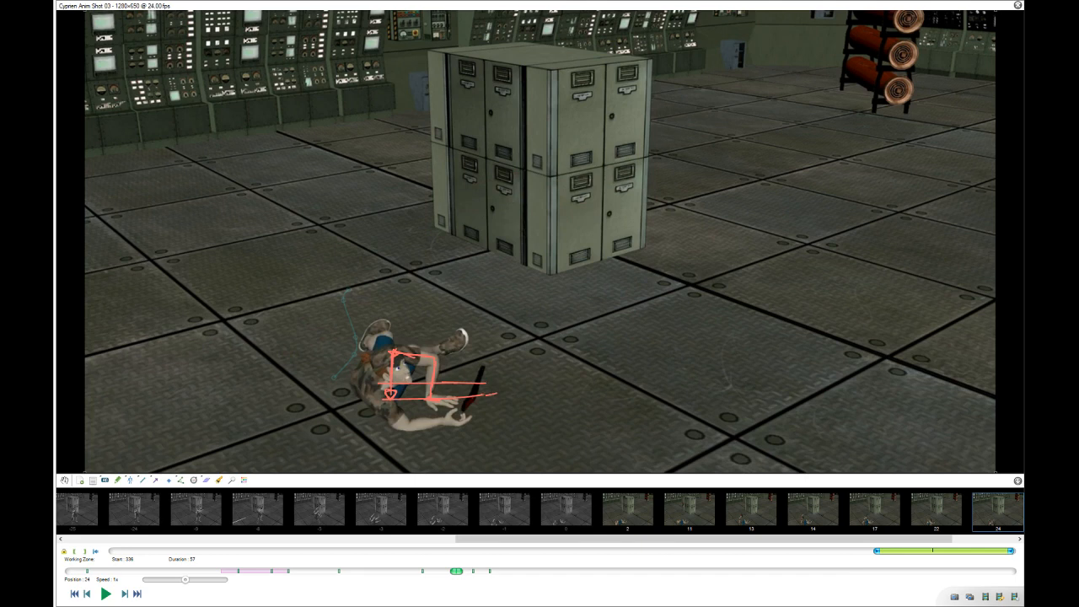
mouse_move(486, 385)
mouse_down()
mouse_move(518, 378)
mouse_move(509, 384)
mouse_up()
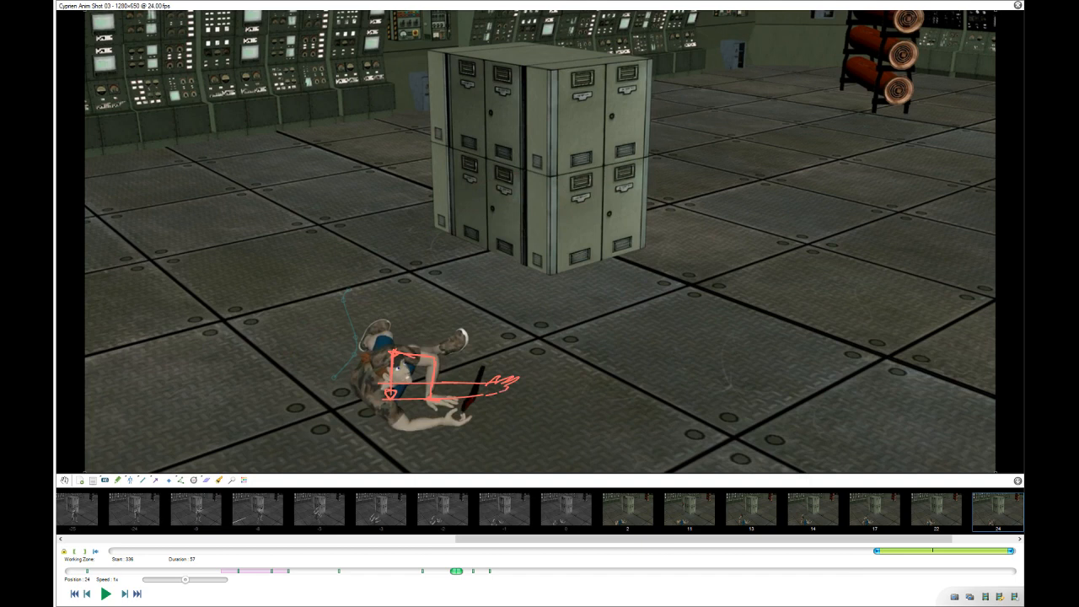
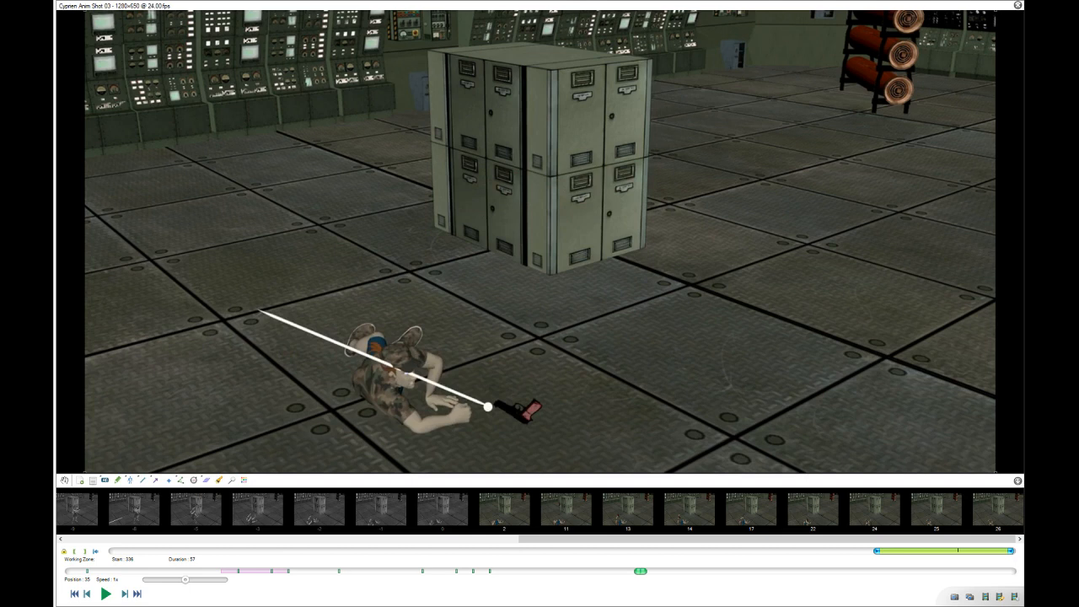
Mark the character's face on a working zone frame 36 key image, just after the shot passes.
key(Right)
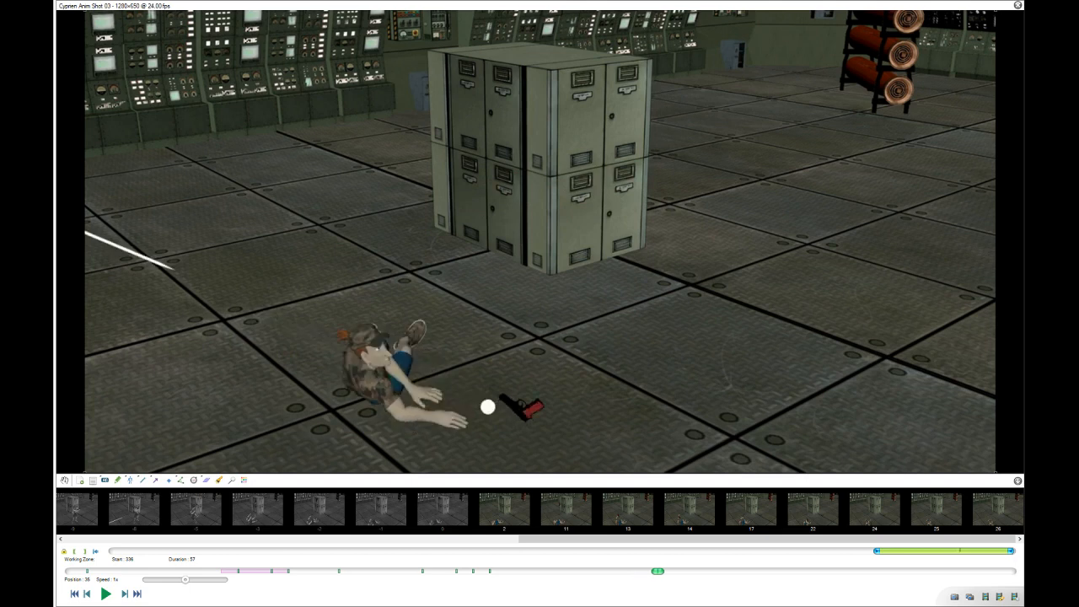
key(Right)
key(Left)
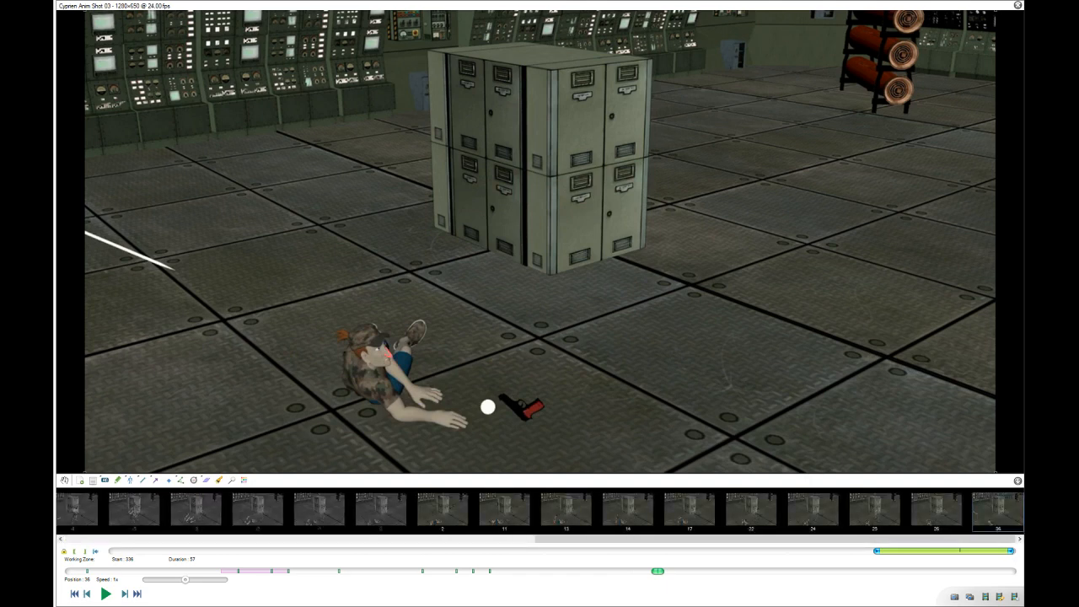
Examine the character's fall and final settling frame by frame after working zone frame 36, and replay the shot.
key(Right)
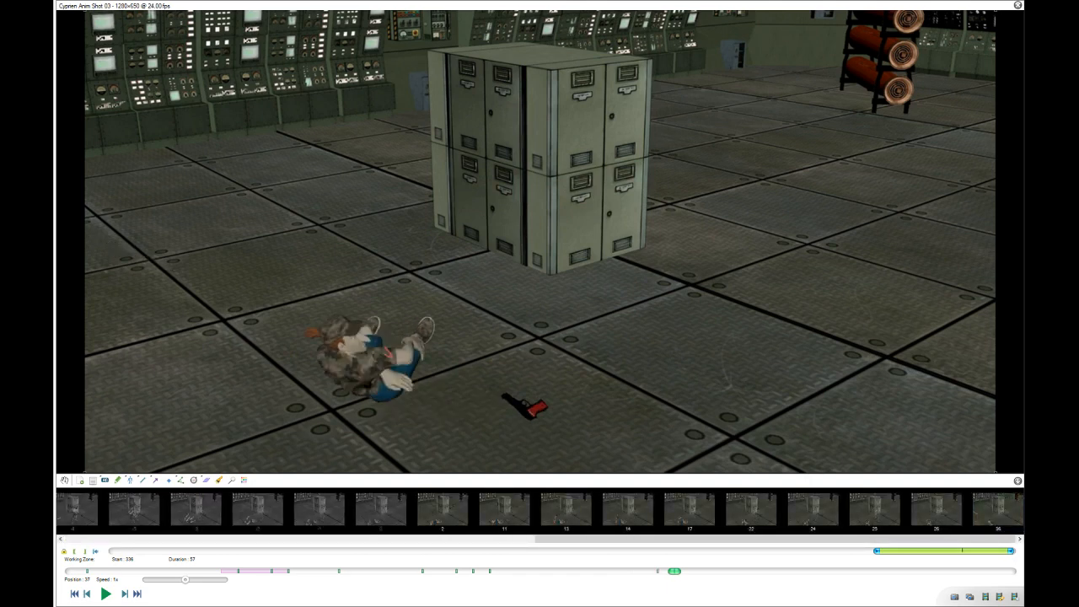
key(Right)
key(Right)
key(Right)
key(Right)
key(Right)
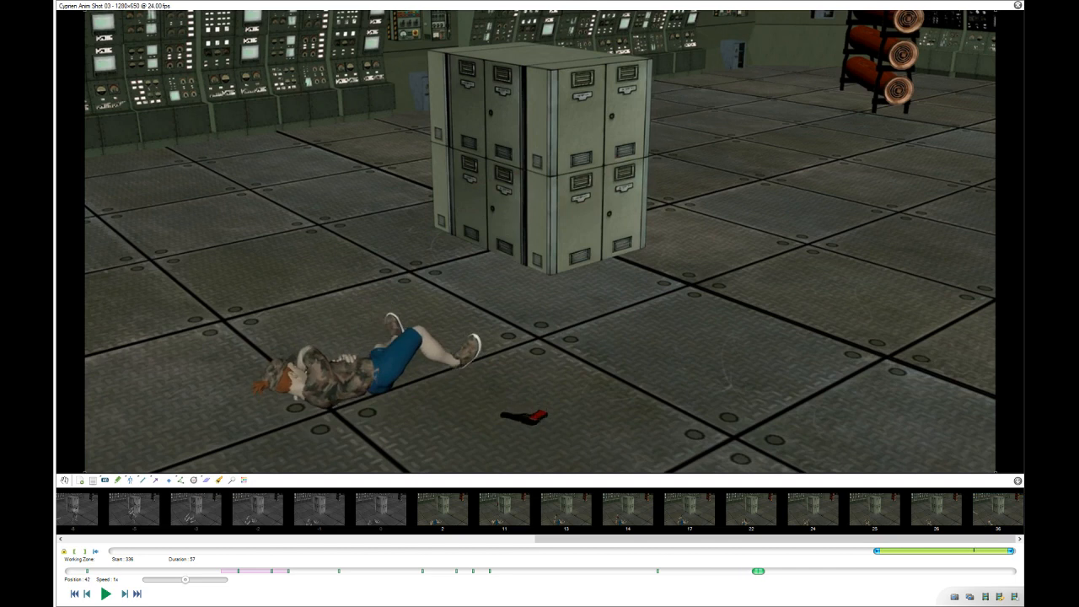
key(Right)
key(Right)
key(Right)
key(Right)
key(Right)
key(Right)
key(Right)
key(Right)
key(Right)
key(Right)
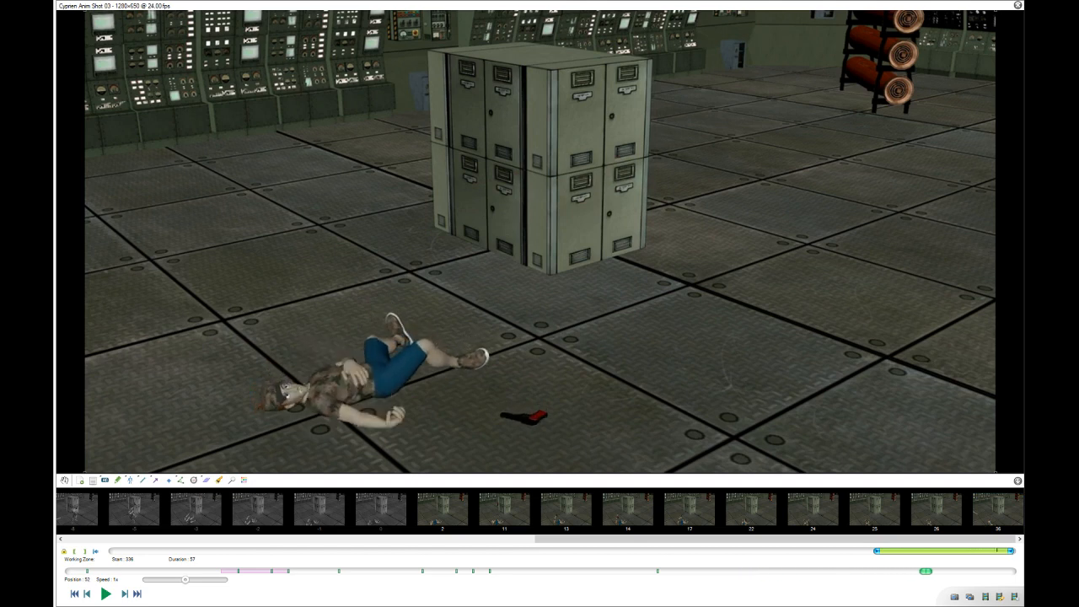
key(Right)
key(Right)
key(Right)
key(Right)
key(space)
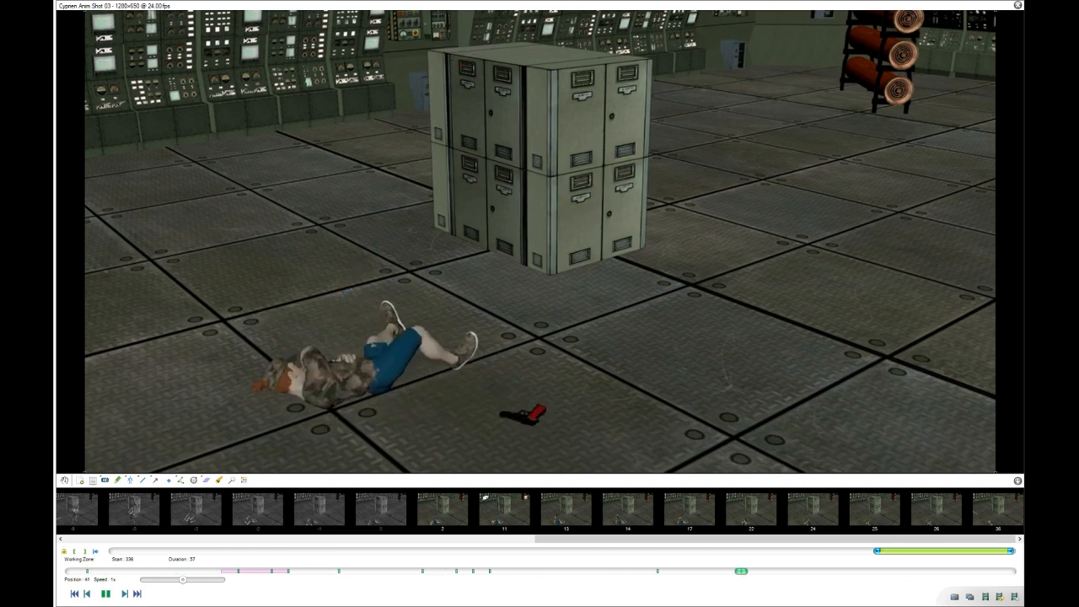
key(space)
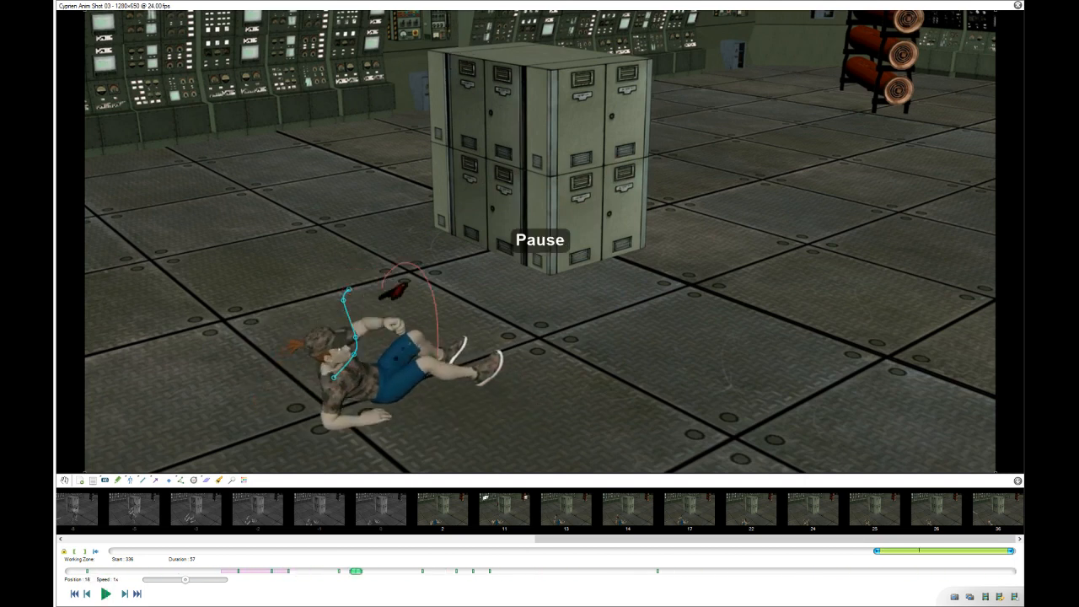